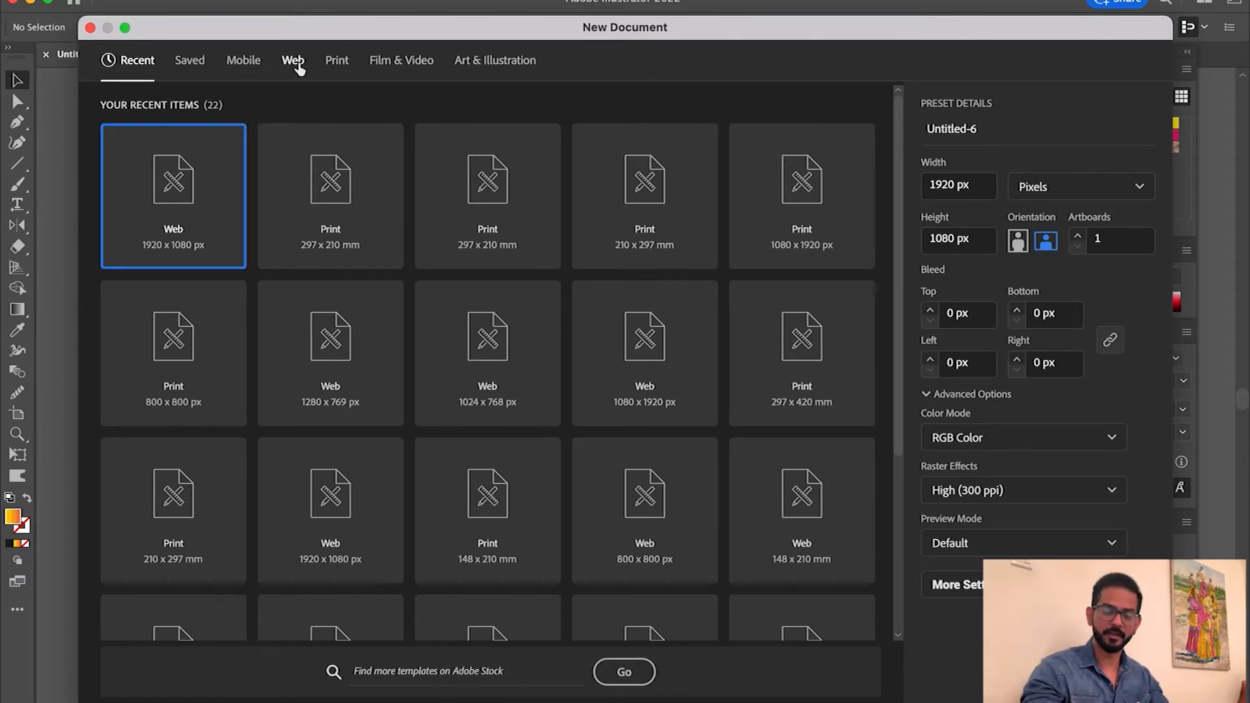
- Create a new document from the Web-Large preset at 1920 x 1080 px with one artboard
{"action": "left_click", "coordinate": [293, 63]}
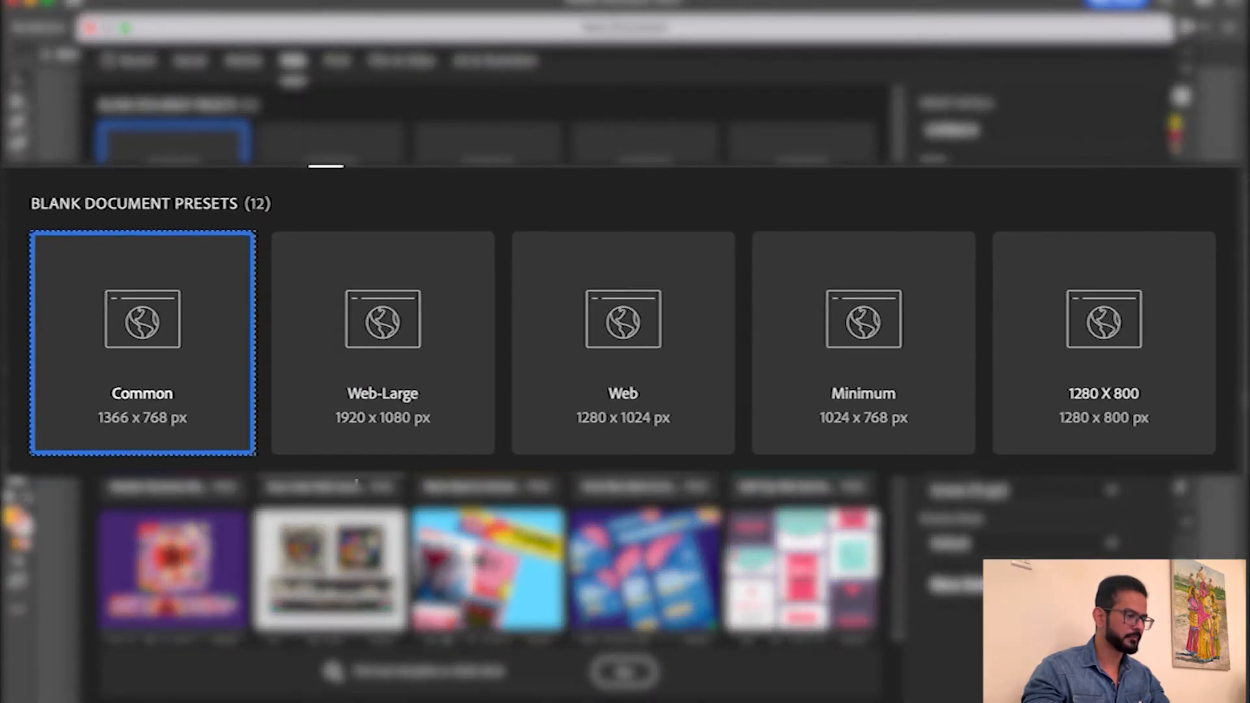
{"action": "left_click", "coordinate": [382, 446]}
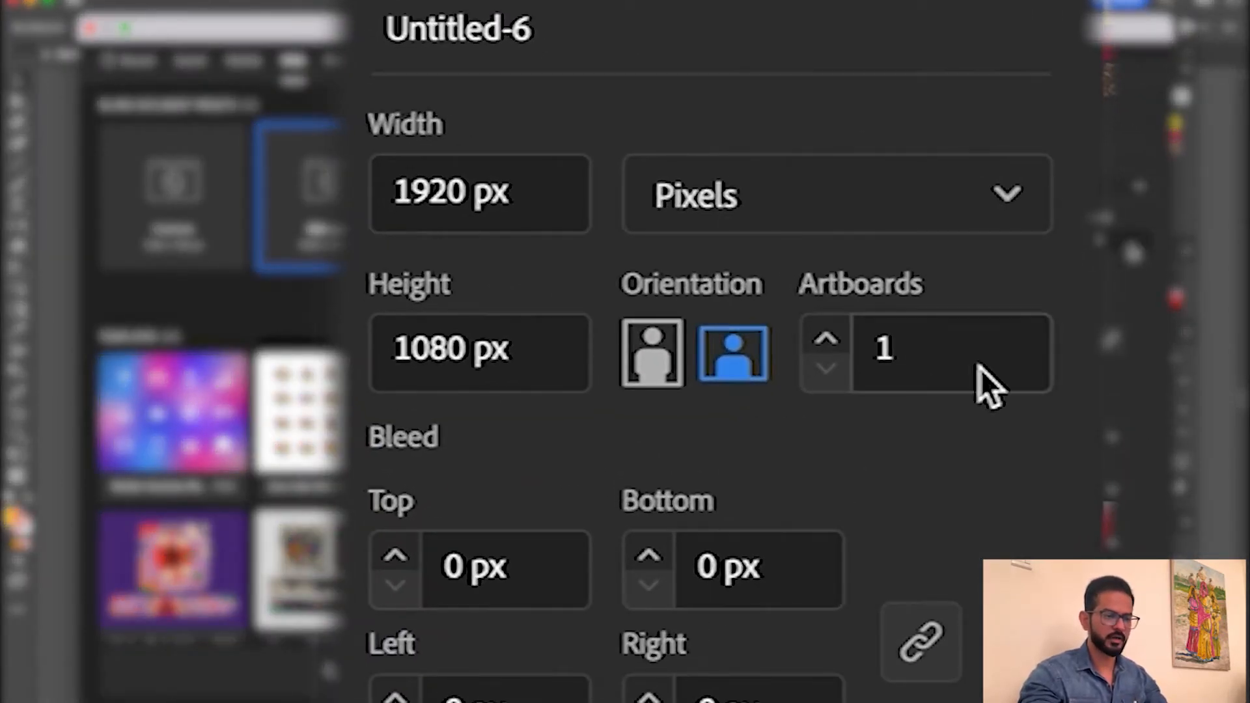
{"action": "scroll", "coordinate": [981, 369], "scroll_direction": "down", "scroll_amount": 12}
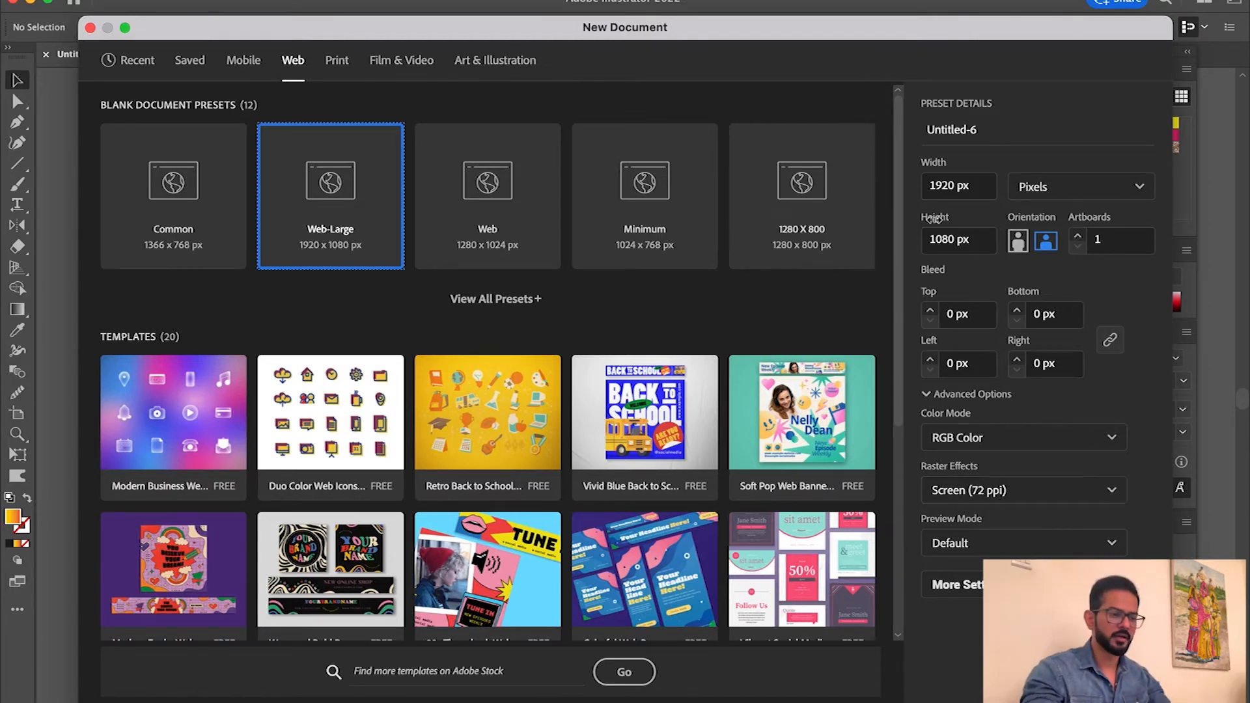
{"action": "left_click", "coordinate": [942, 187]}
{"action": "left_click", "coordinate": [940, 239]}
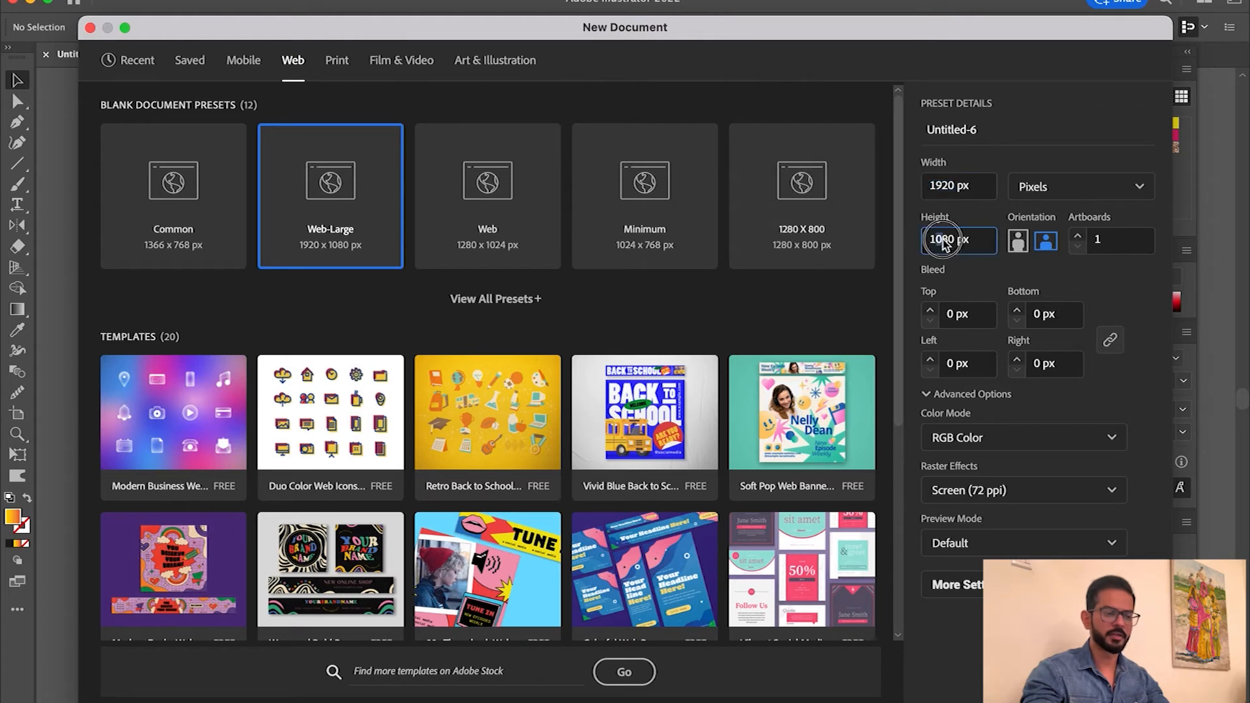
{"action": "key", "text": "Return"}
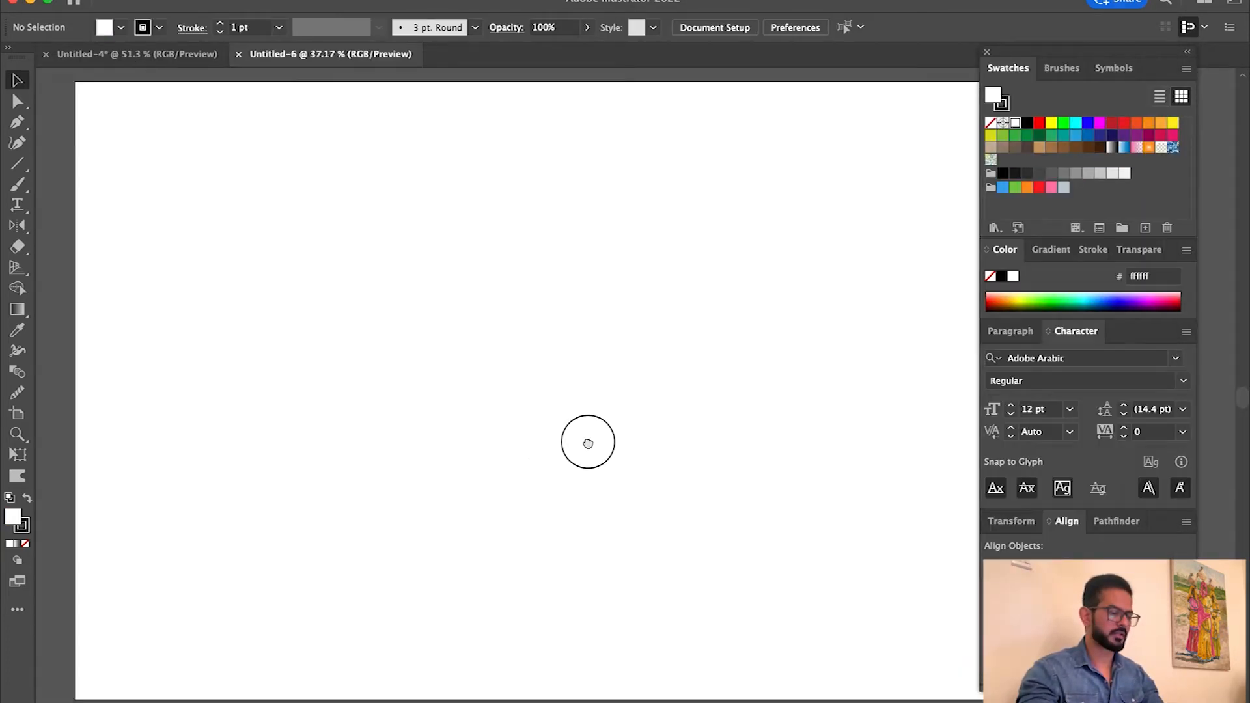
- Draw a rectangle covering the whole artboard from corner to corner
{"action": "left_click_drag", "start_coordinate": [588, 444], "coordinate": [541, 407]}
{"action": "key", "text": "z"}
{"action": "left_click_drag", "start_coordinate": [651, 475], "coordinate": [560, 440]}
{"action": "left_click_drag", "start_coordinate": [599, 439], "coordinate": [519, 432]}
{"action": "left_click_drag", "start_coordinate": [739, 475], "coordinate": [680, 458]}
{"action": "key", "text": "m"}
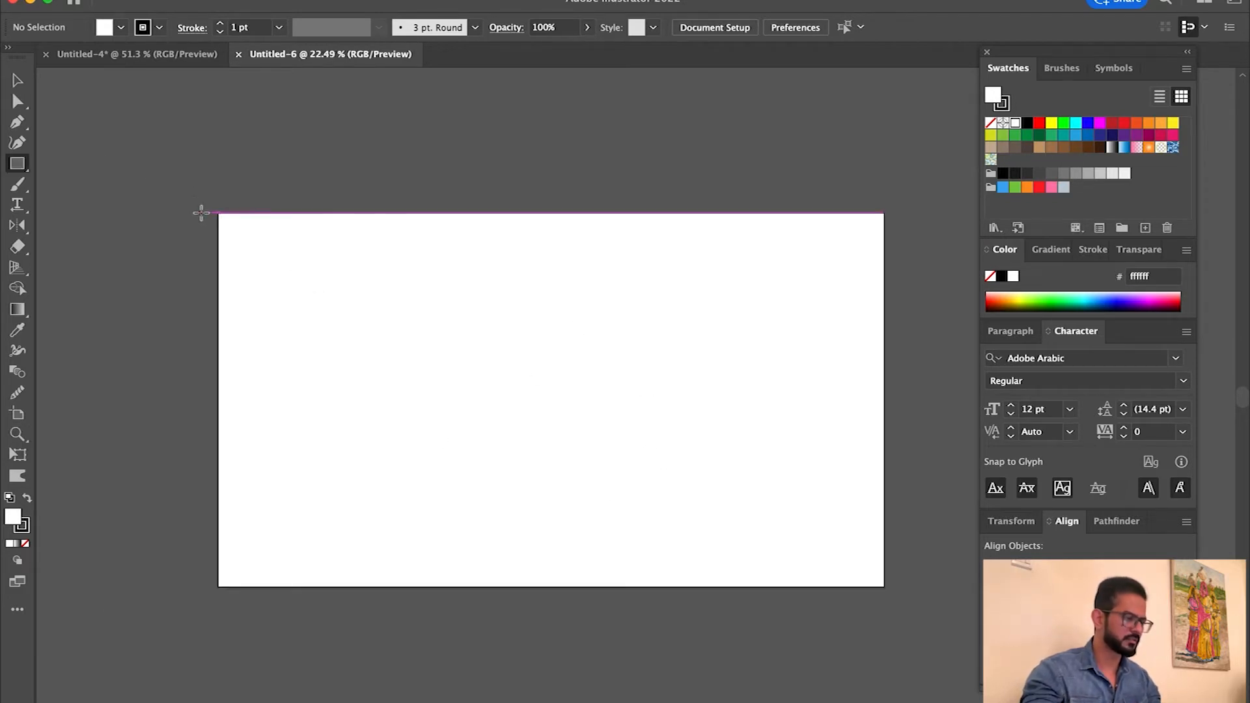
{"action": "left_click_drag", "start_coordinate": [218, 213], "coordinate": [884, 587]}
- Fill the artboard-sized rectangle with the blue swatch 0071bc and leave it selected
{"action": "left_click", "coordinate": [1100, 147]}
{"action": "left_click", "coordinate": [1087, 134]}
{"action": "key", "text": "v"}
{"action": "scroll", "coordinate": [586, 215], "scroll_direction": "right", "scroll_amount": 2}
{"action": "left_click", "coordinate": [619, 163]}
{"action": "left_click", "coordinate": [596, 285]}
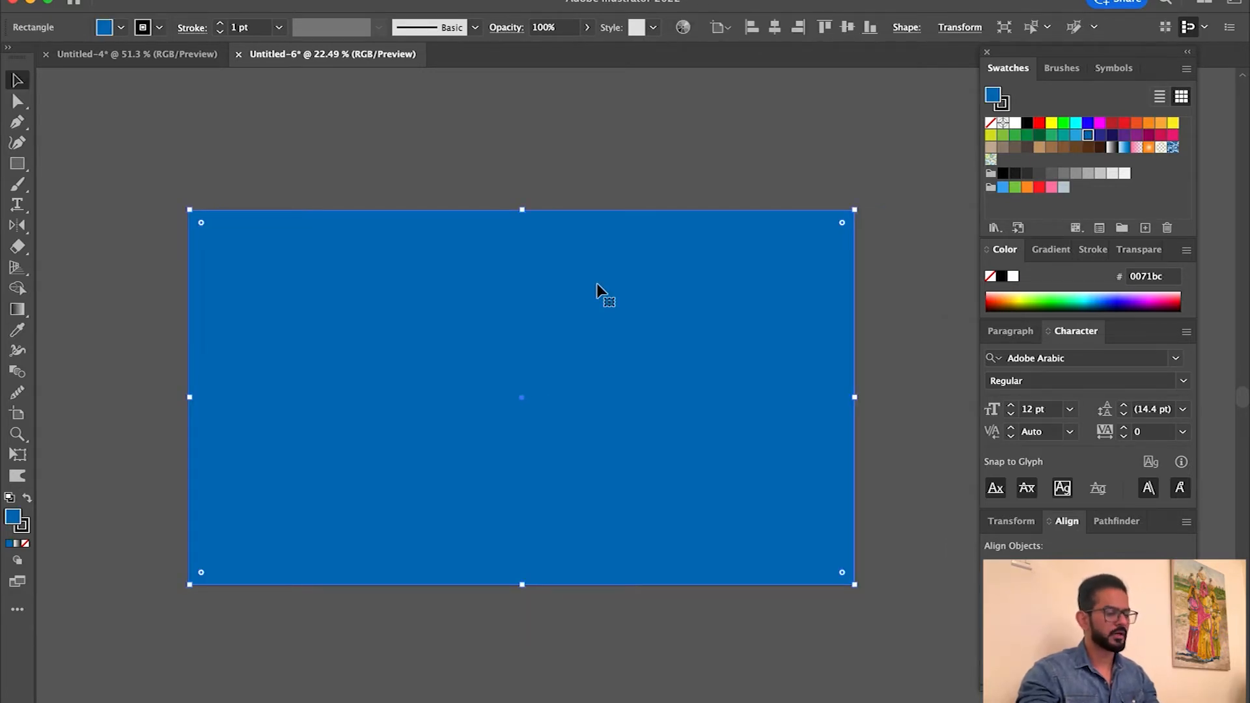
- Start saving the document under a new name and create a folder named Class 2 inside the Illustrator folder
{"action": "left_click", "coordinate": [128, 9]}
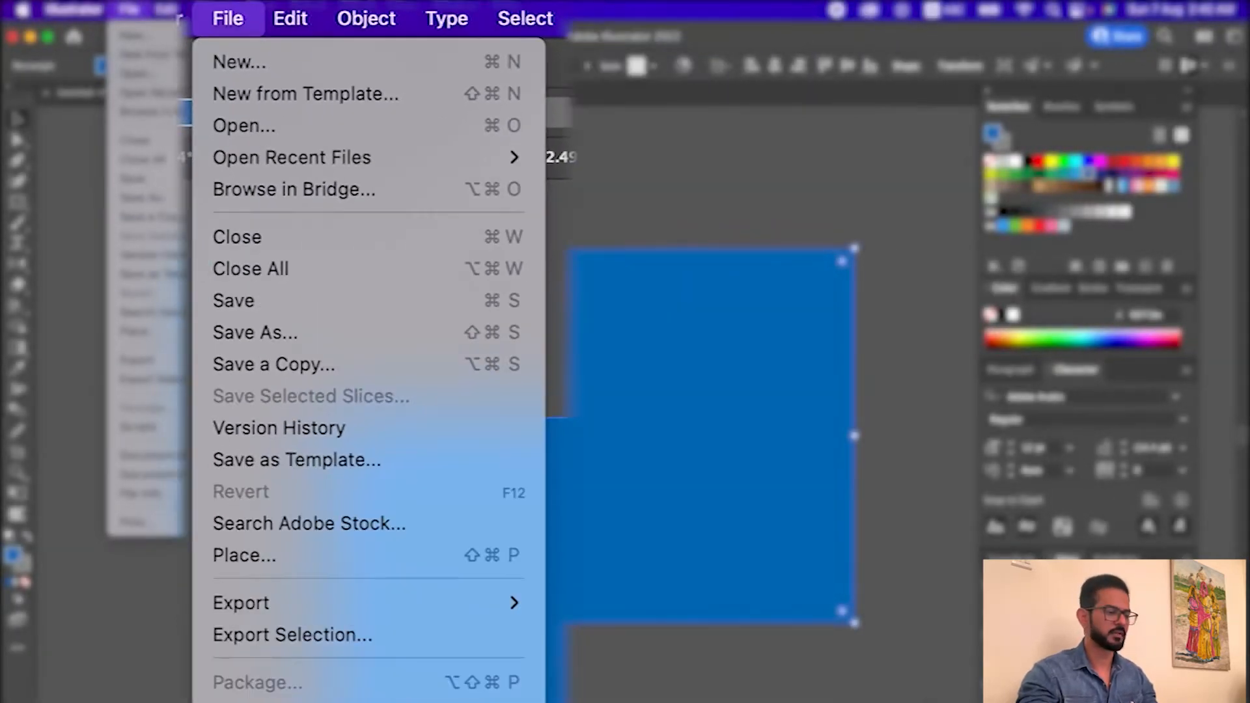
{"action": "left_click", "coordinate": [486, 189]}
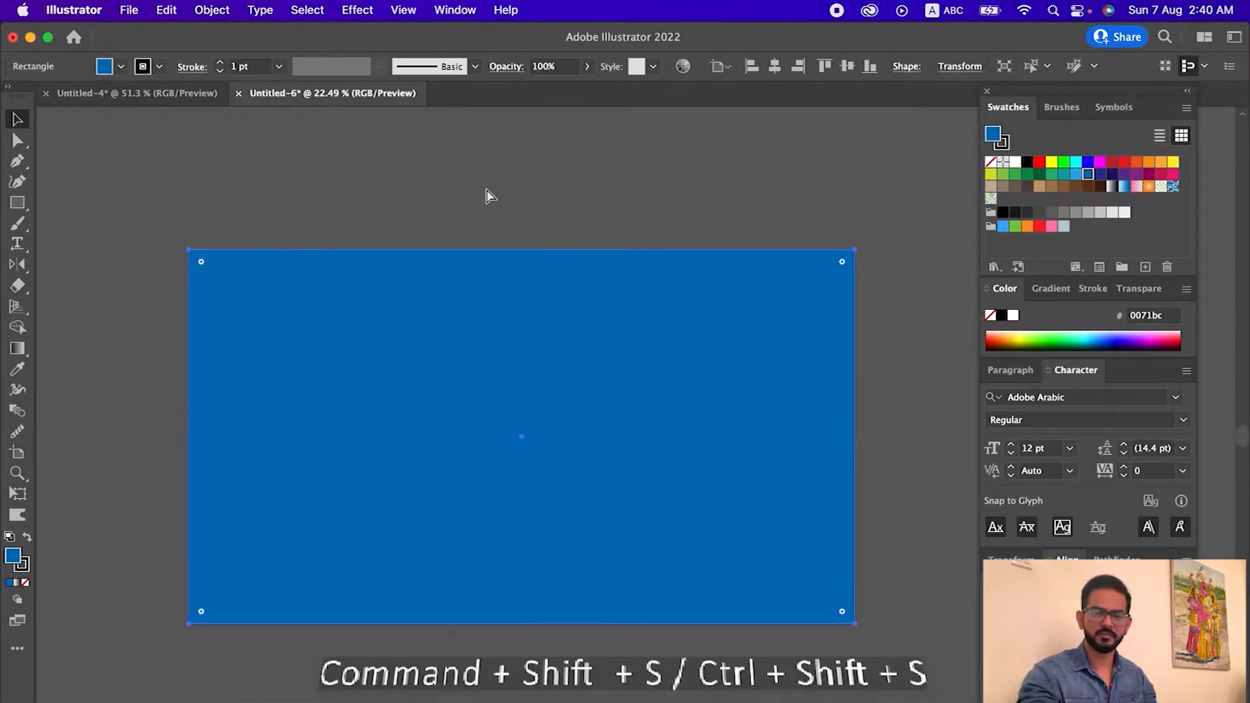
{"action": "key", "text": "super+shift+s"}
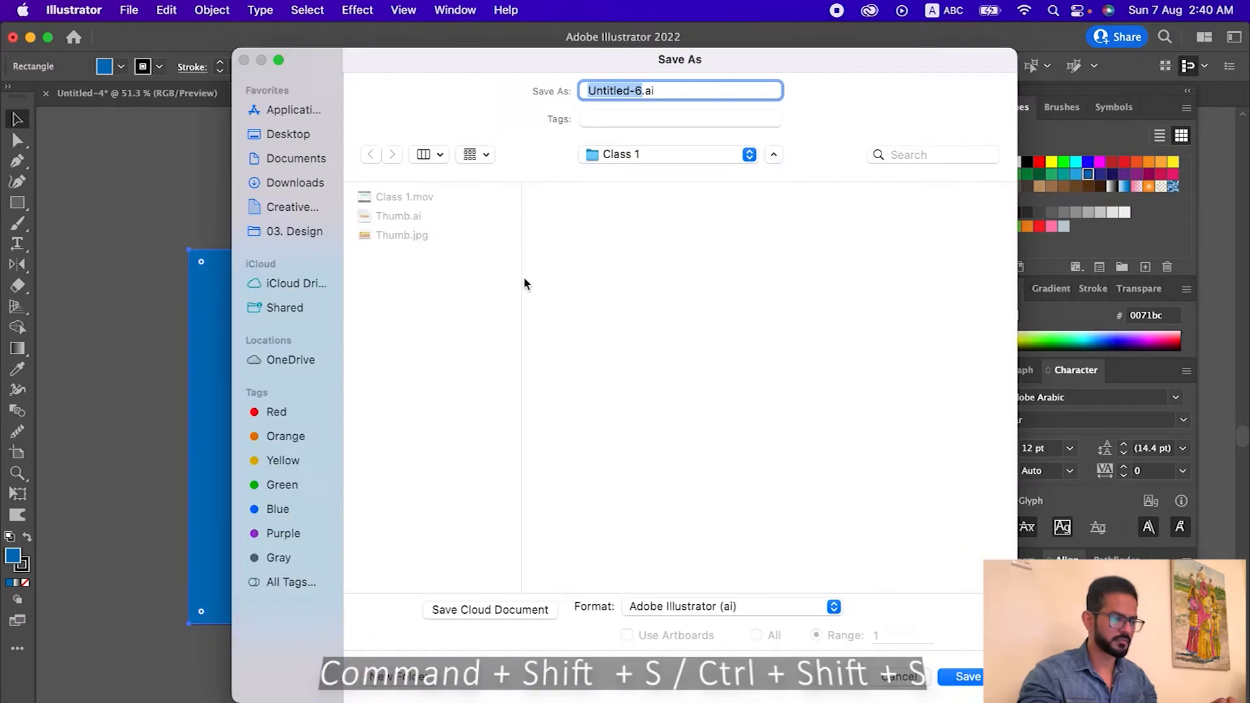
{"action": "left_click", "coordinate": [685, 159]}
{"action": "left_click", "coordinate": [693, 178]}
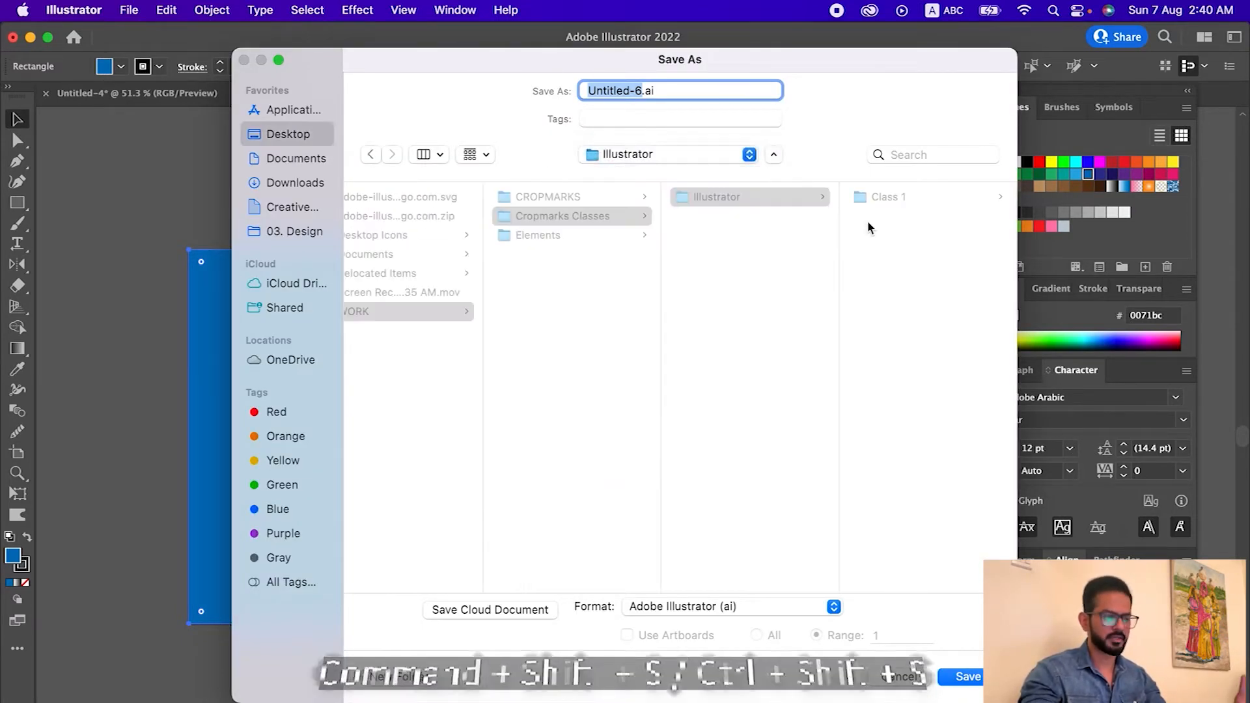
{"action": "left_click", "coordinate": [775, 205]}
{"action": "left_click", "coordinate": [408, 680]}
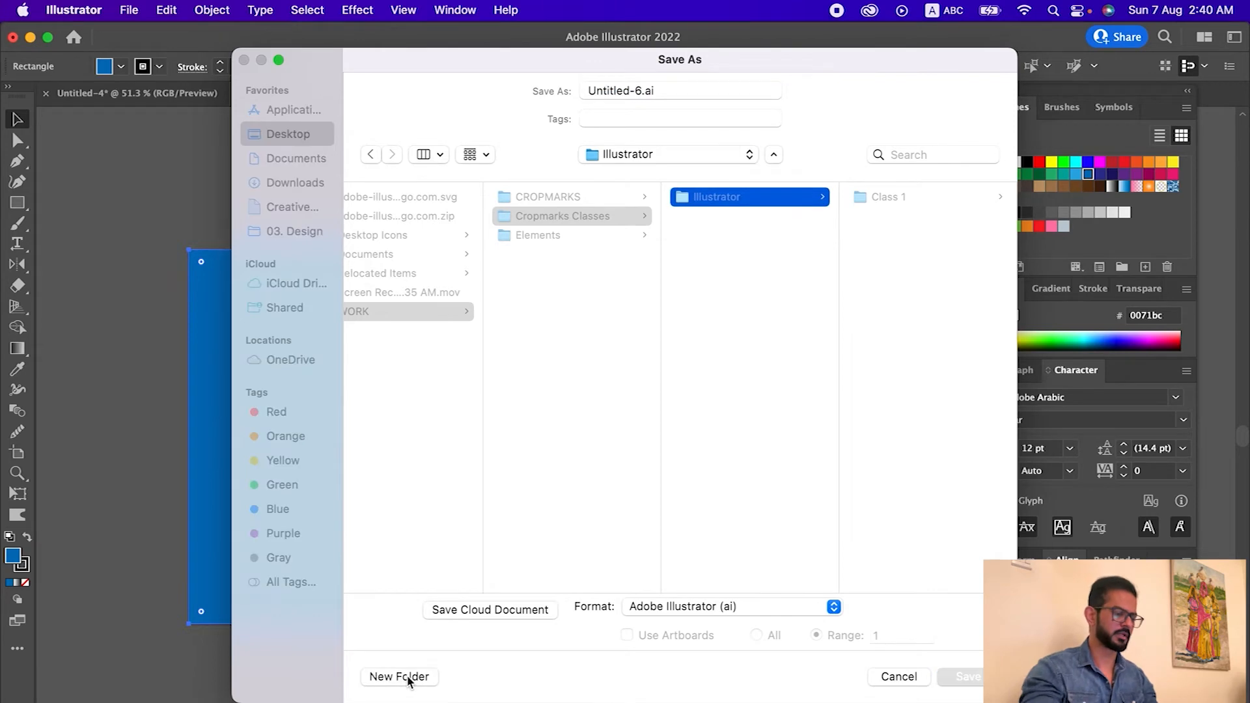
{"action": "type", "text": "Class 2"}
{"action": "key", "text": "Return"}
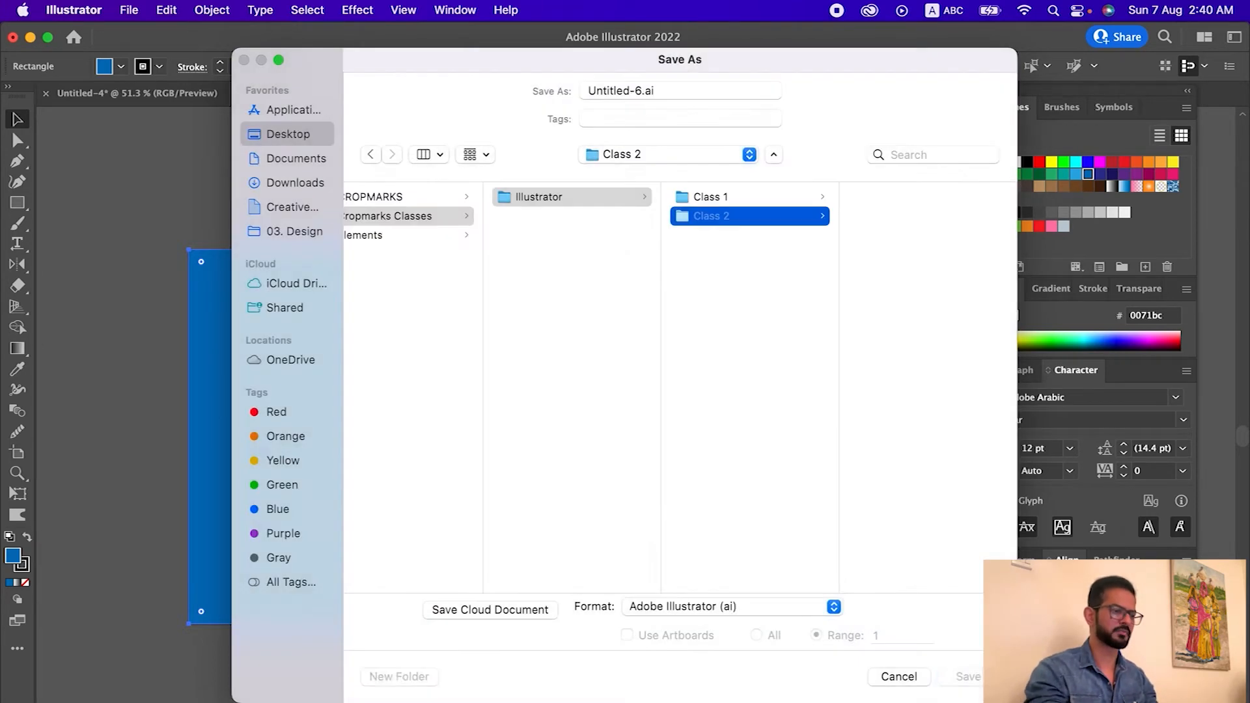
- Save the document as Test.ai in the Class 2 folder, accepting the Illustrator 2020 version options
{"action": "left_click", "coordinate": [638, 92]}
{"action": "type", "text": "Test"}
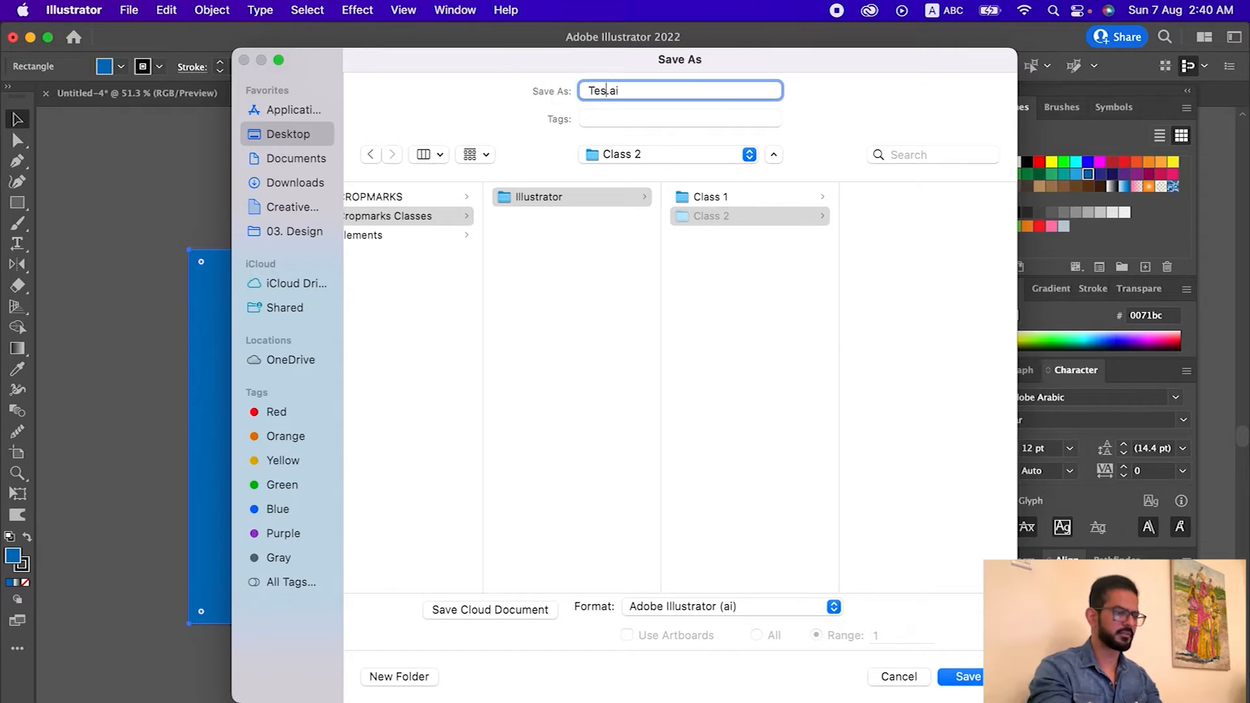
{"action": "key", "text": "Return"}
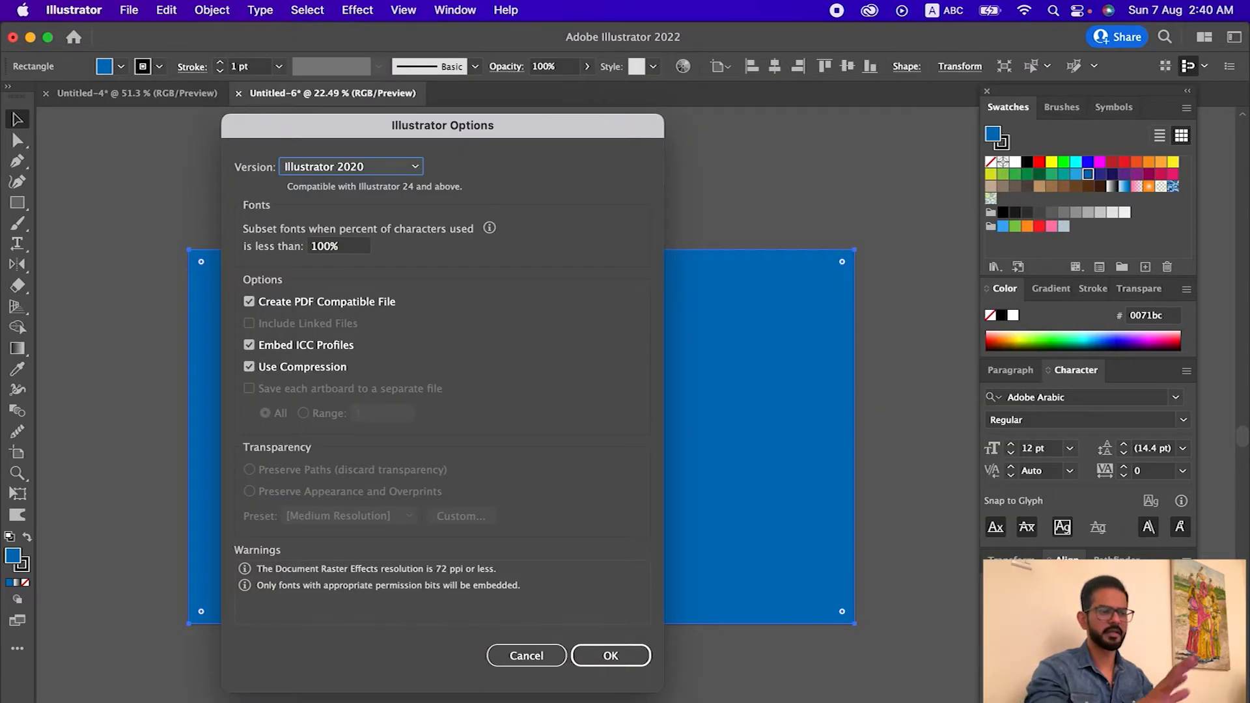
{"action": "key", "text": "Return"}
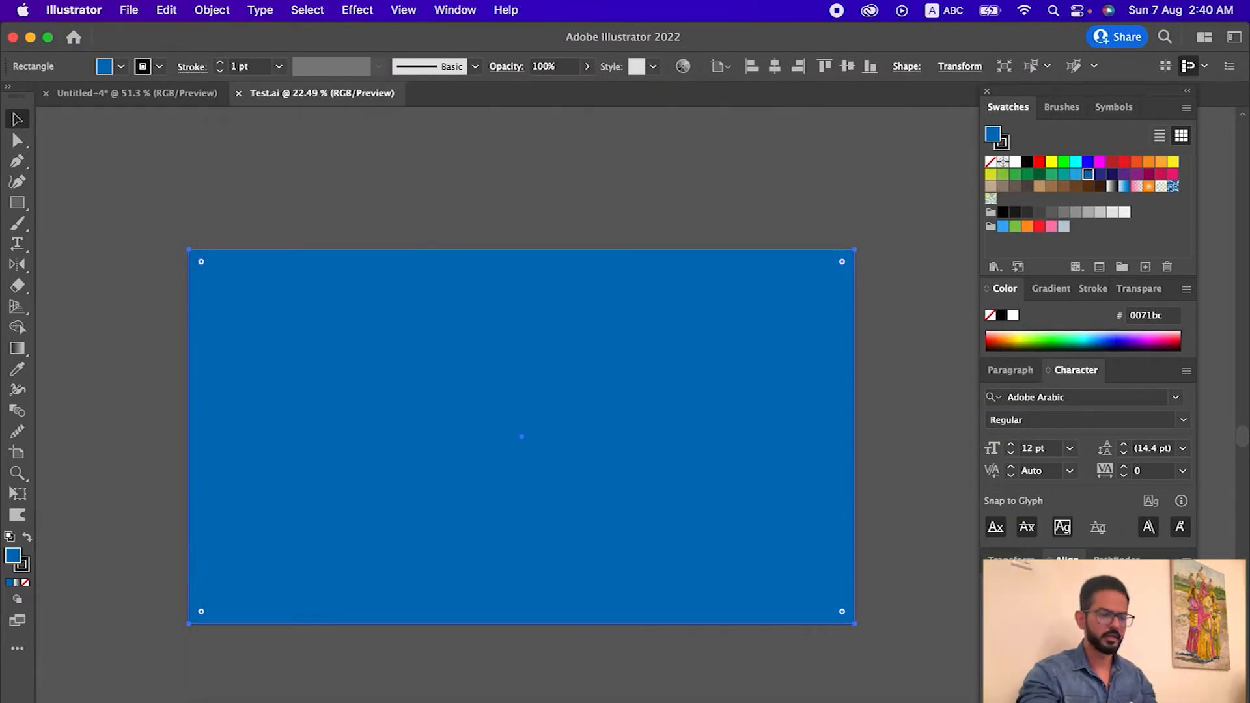
- Set up an export of Test in JPEG format, using artboards limited to range 1
{"action": "left_click", "coordinate": [132, 10]}
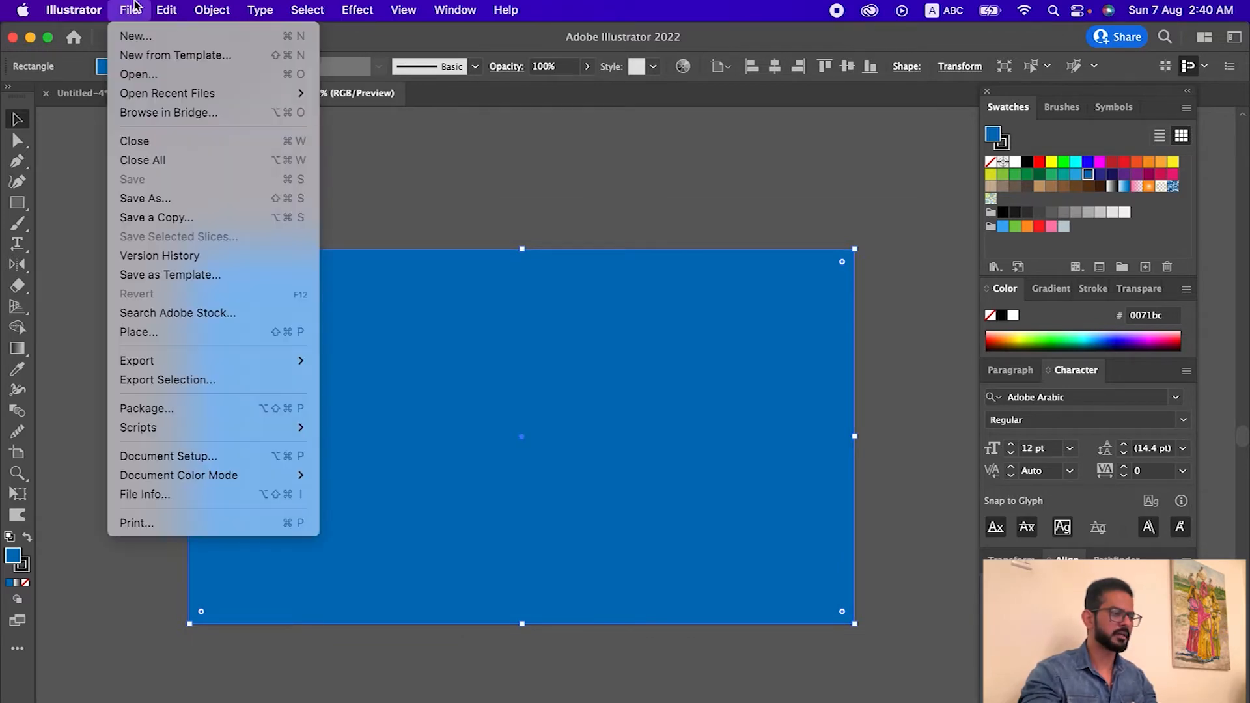
{"action": "mouse_move", "coordinate": [297, 360]}
{"action": "left_click", "coordinate": [404, 380]}
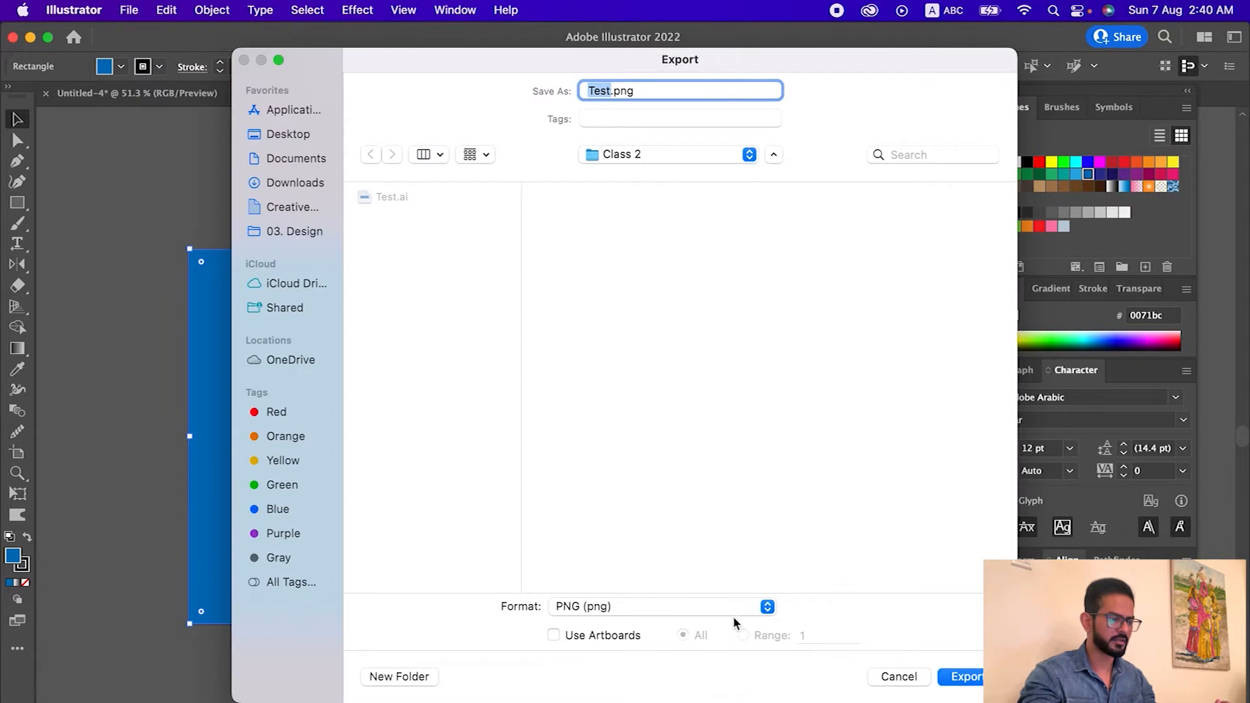
{"action": "left_click", "coordinate": [765, 605]}
{"action": "left_click", "coordinate": [742, 688]}
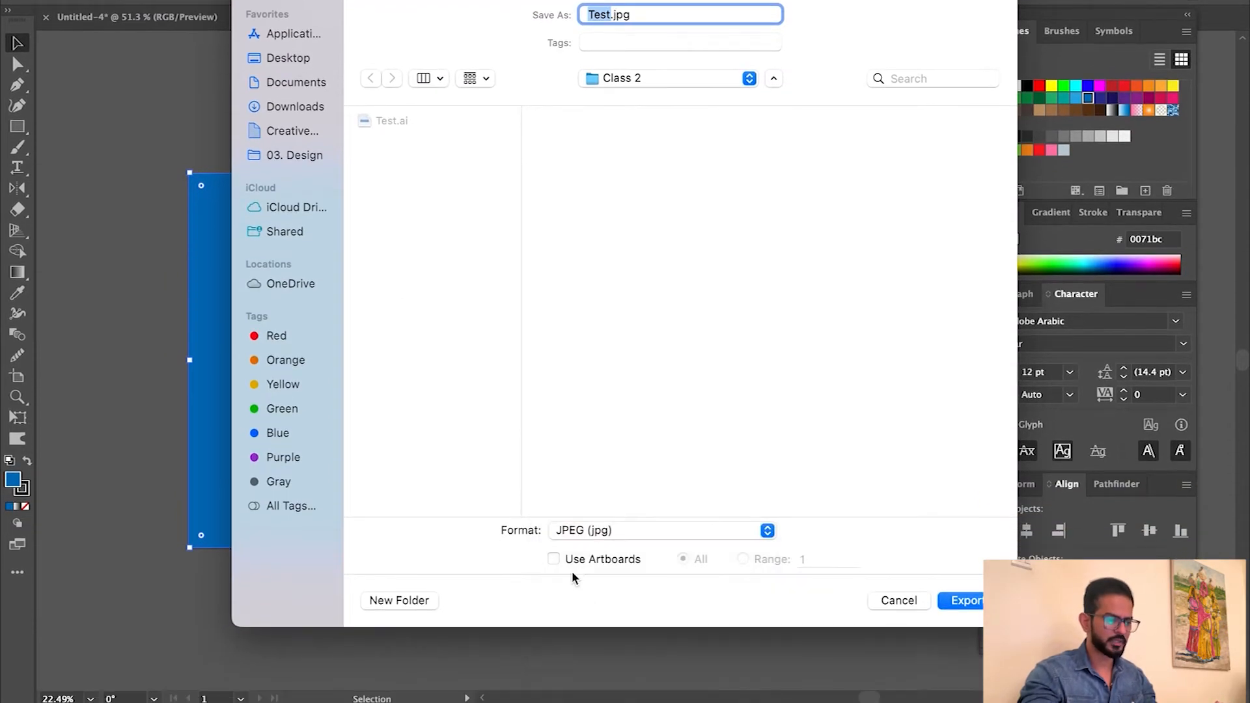
{"action": "left_click", "coordinate": [583, 561]}
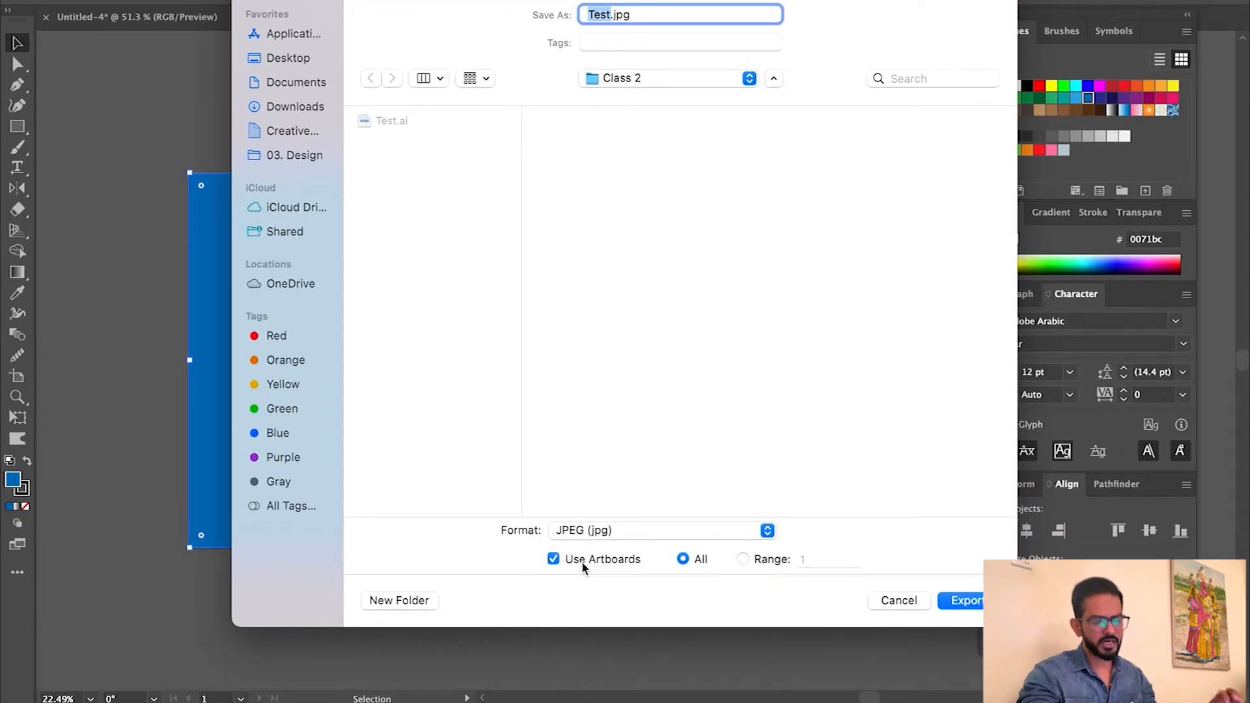
{"action": "left_click", "coordinate": [744, 559]}
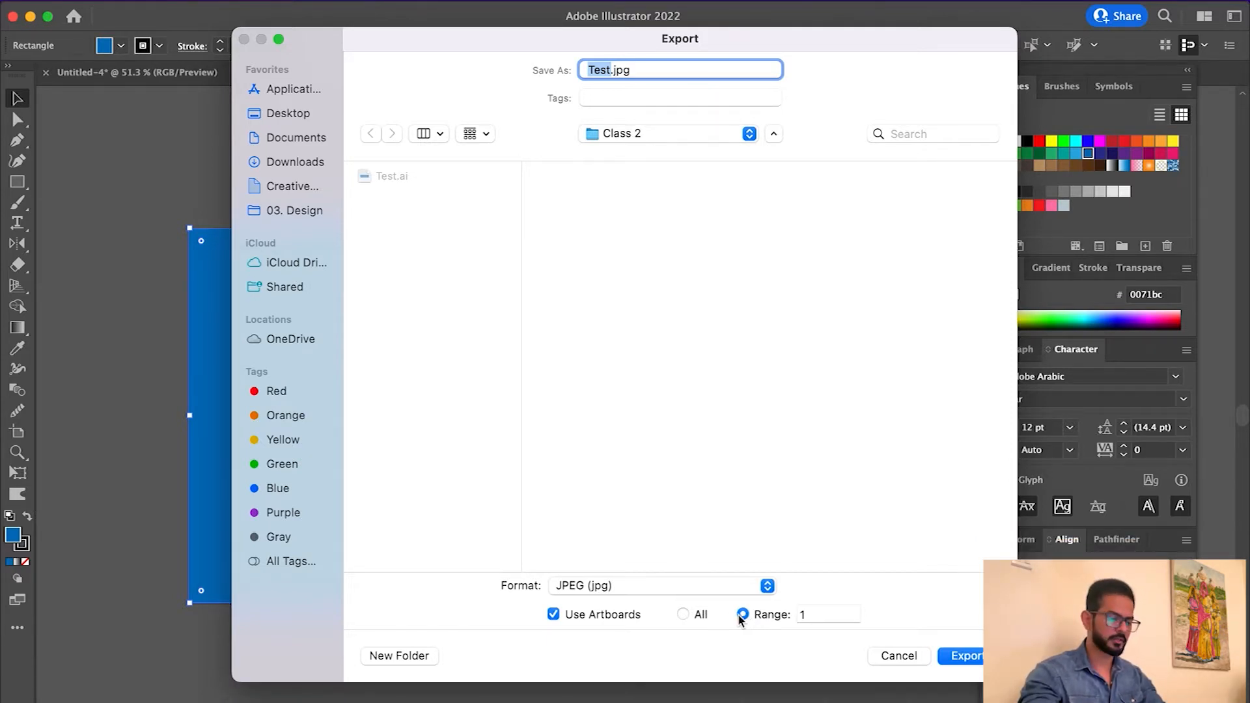
- Export the JPEG with the RGB color model, quality 10 Maximum and Screen (72 ppi) resolution
{"action": "left_click", "coordinate": [966, 654]}
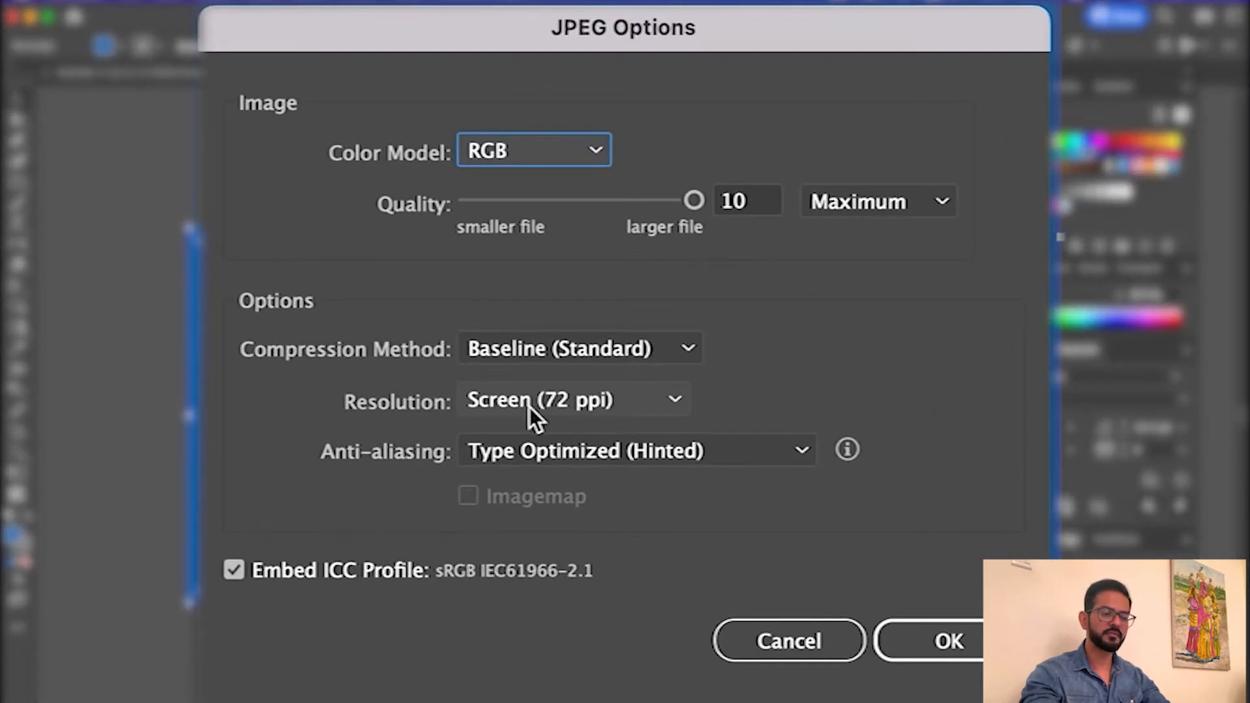
{"action": "left_click", "coordinate": [574, 409]}
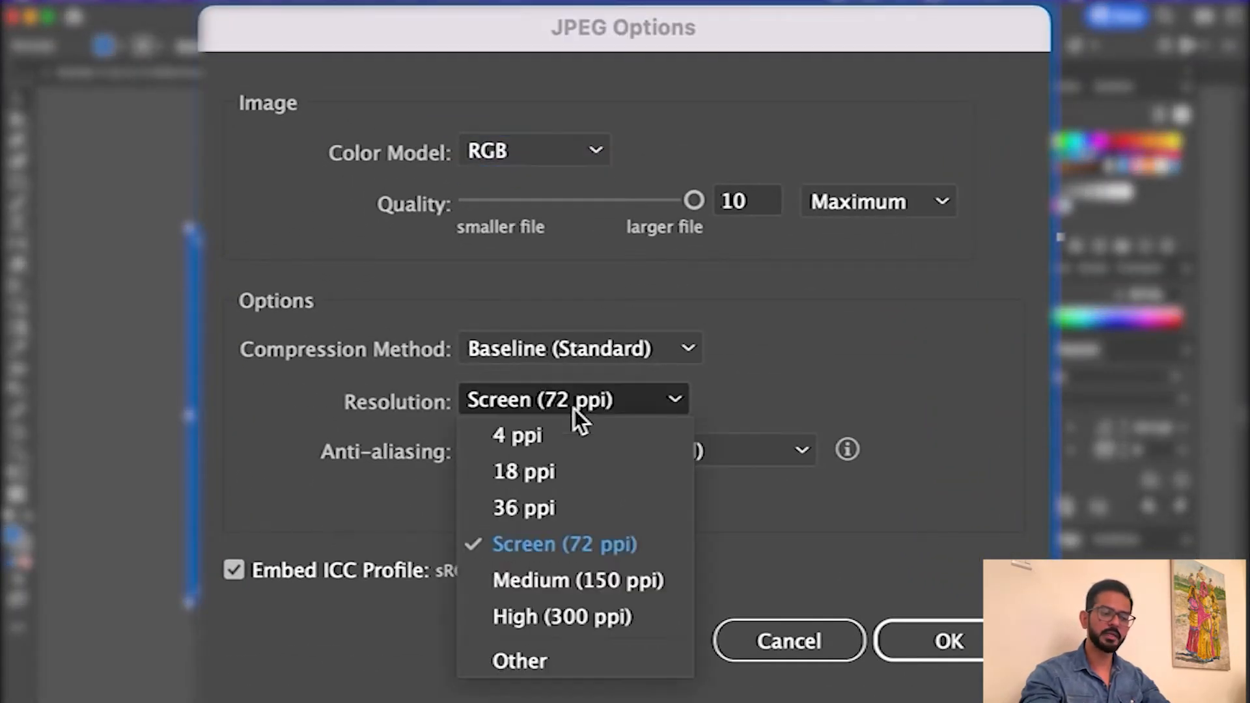
{"action": "left_click", "coordinate": [813, 411]}
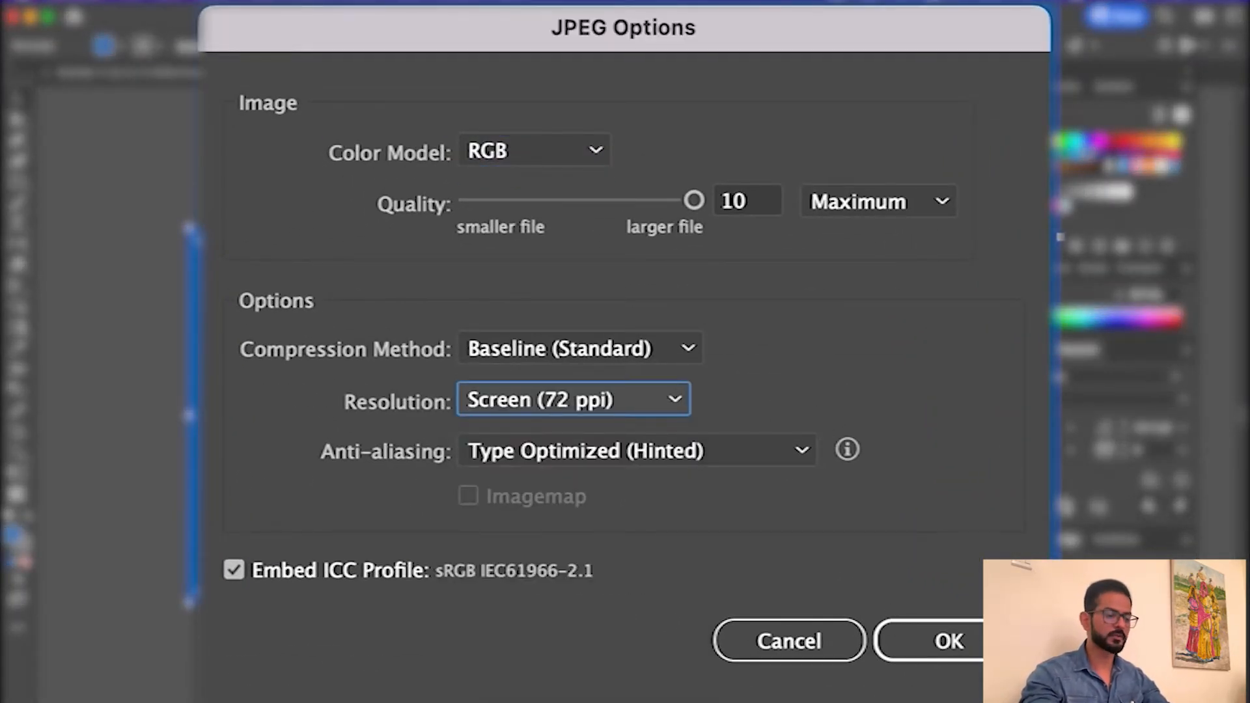
{"action": "left_click", "coordinate": [906, 634]}
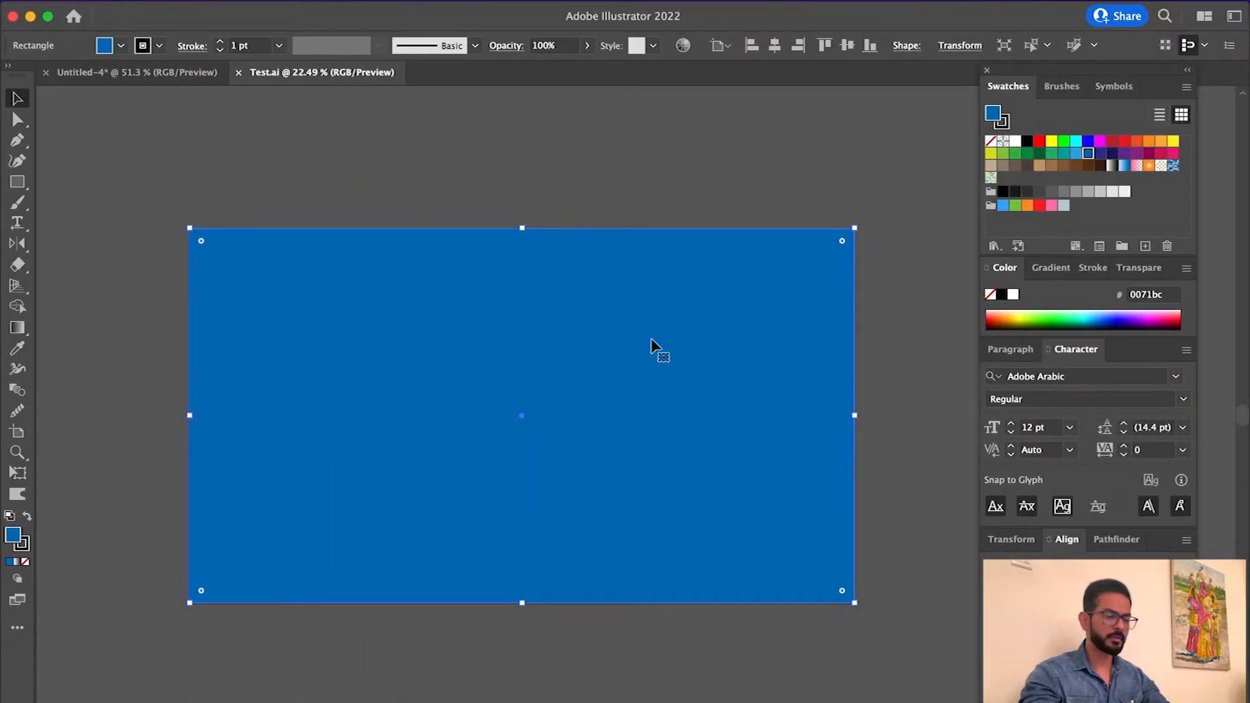
- Switch to Finder, browse to WORK > Cropmarks Classes > Illustrator > Class 2, and examine the dimensions and resolution of Test.jpg
{"action": "left_click", "coordinate": [75, 681]}
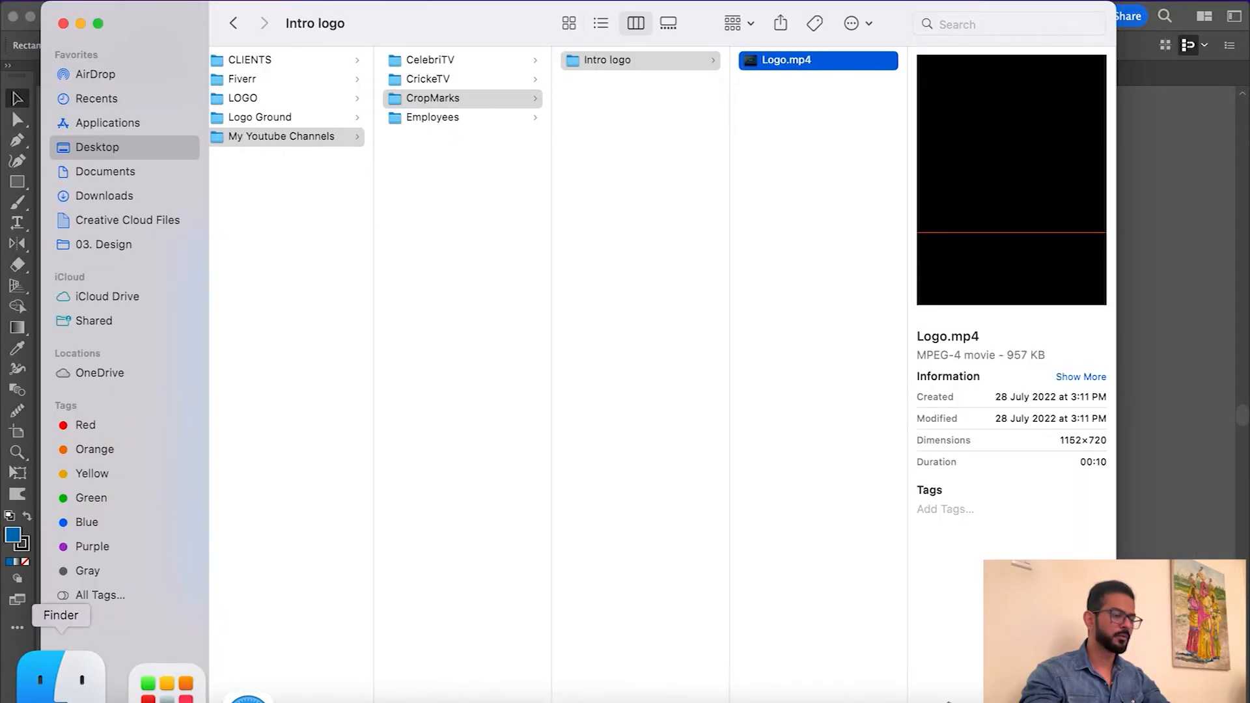
{"action": "left_click", "coordinate": [675, 136]}
{"action": "left_click", "coordinate": [152, 150]}
{"action": "left_click", "coordinate": [286, 98]}
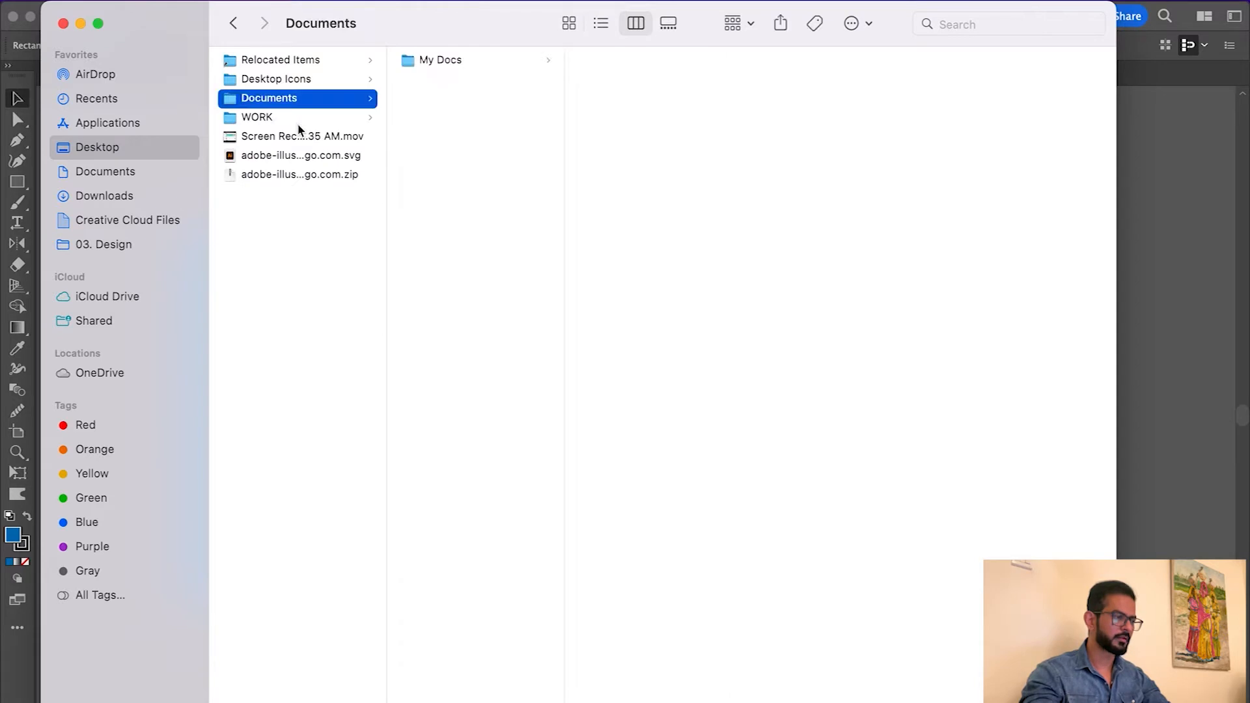
{"action": "left_click", "coordinate": [273, 117]}
{"action": "left_click", "coordinate": [456, 98]}
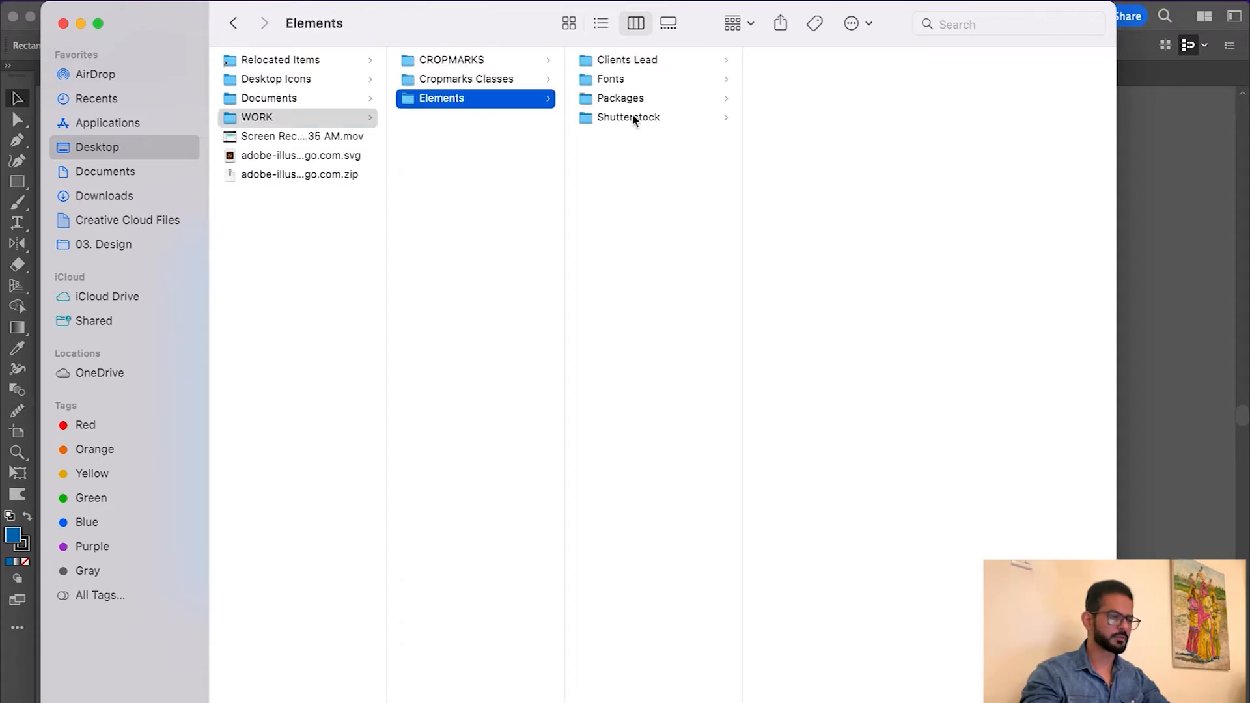
{"action": "left_click", "coordinate": [524, 60]}
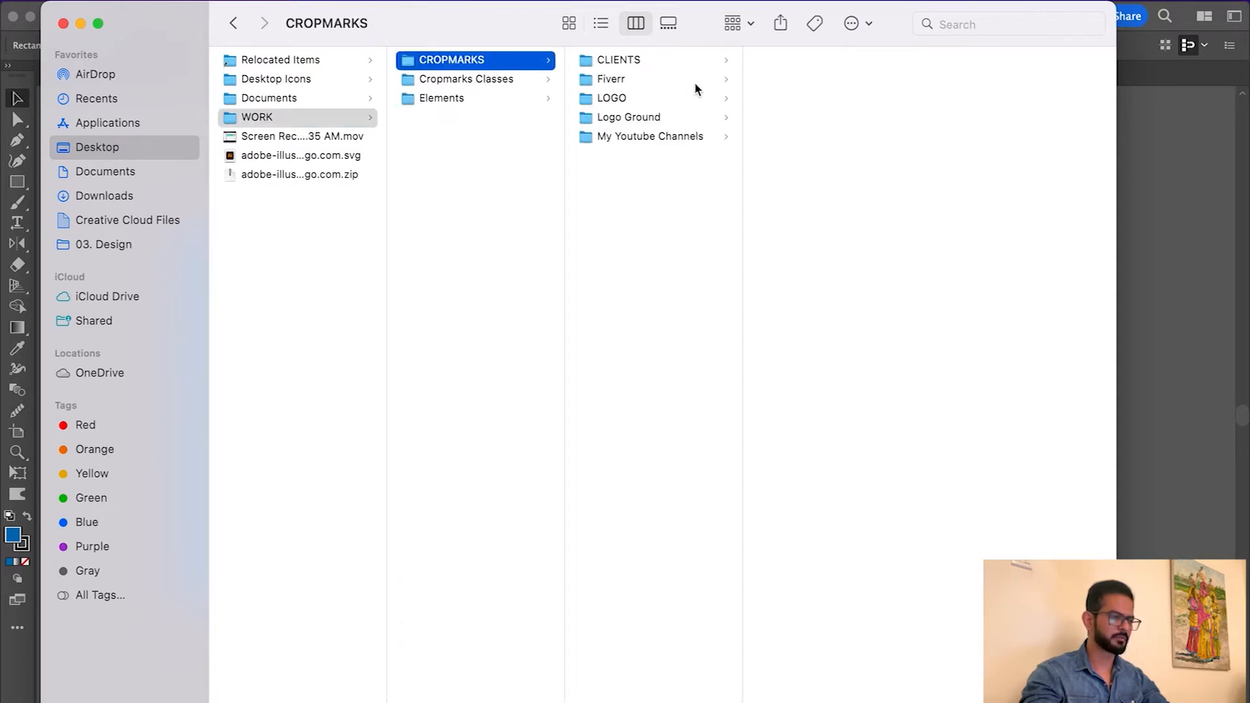
{"action": "left_click", "coordinate": [466, 79]}
{"action": "left_click", "coordinate": [607, 62]}
{"action": "left_click", "coordinate": [814, 79]}
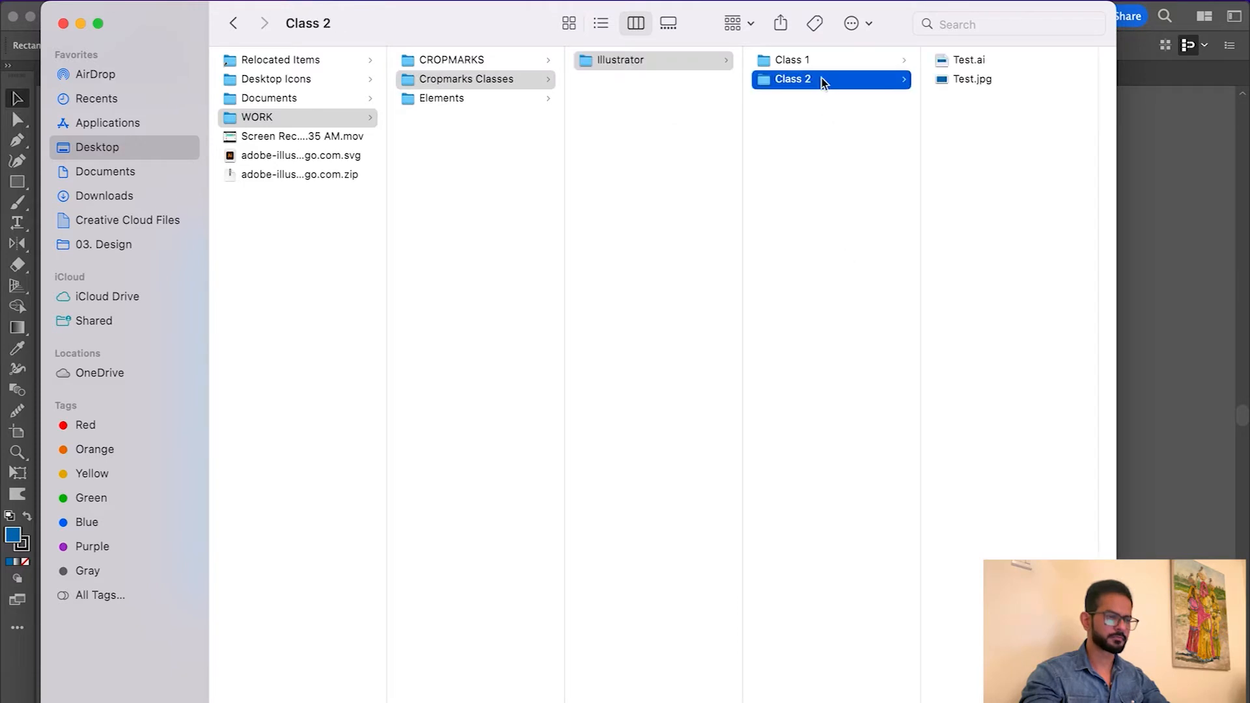
{"action": "left_click", "coordinate": [961, 81]}
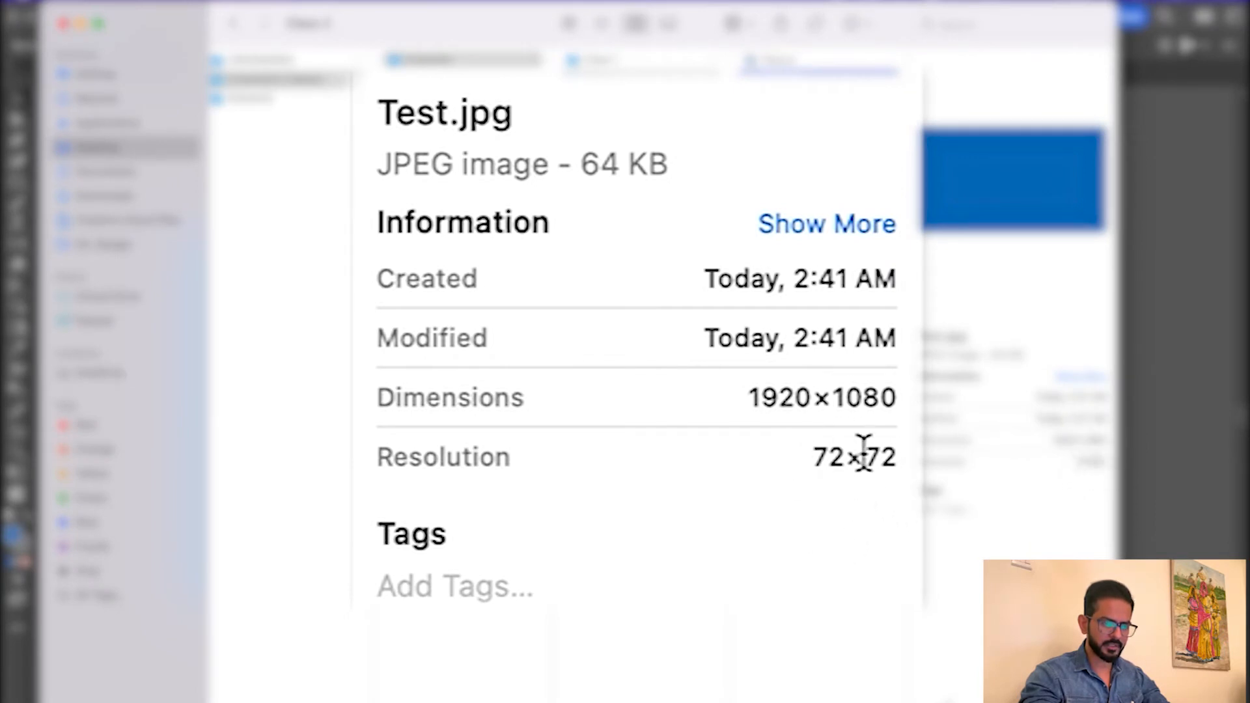
{"action": "left_click_drag", "start_coordinate": [747, 398], "coordinate": [893, 403]}
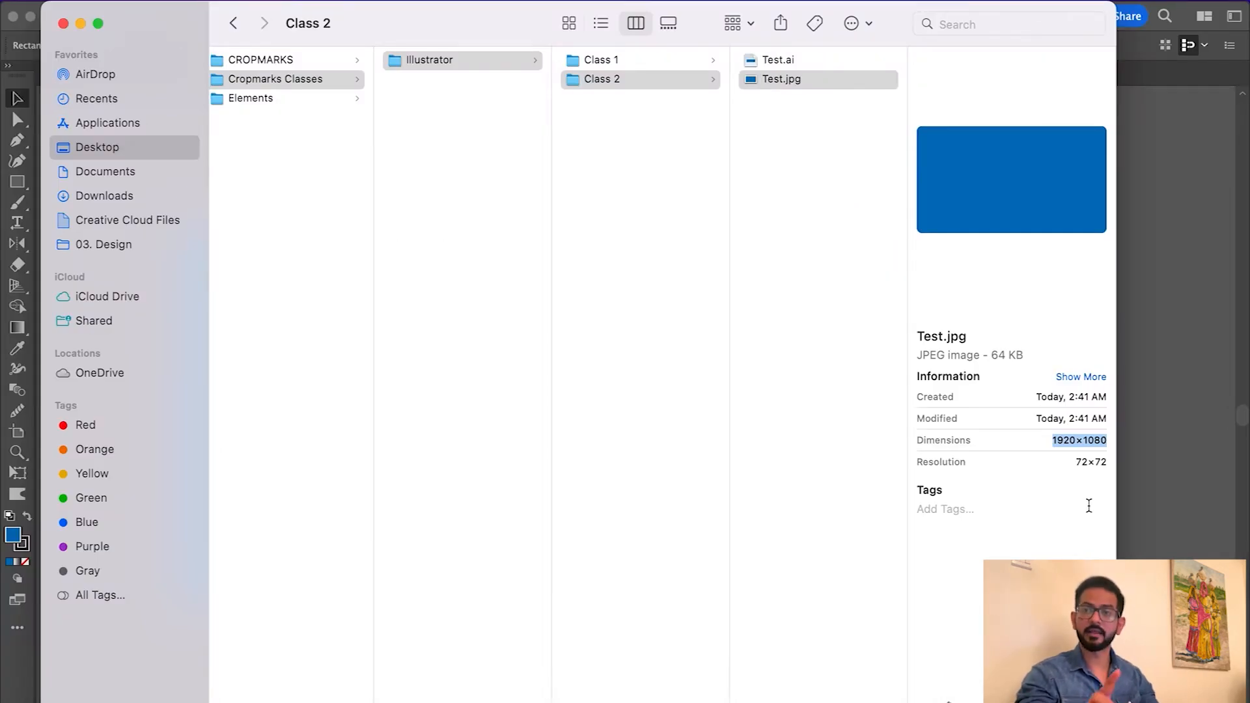
- Return to Illustrator and set up a JPEG export named Test 2 in the Class 2 folder, using artboards limited to range 1
{"action": "key", "text": "super+Tab"}
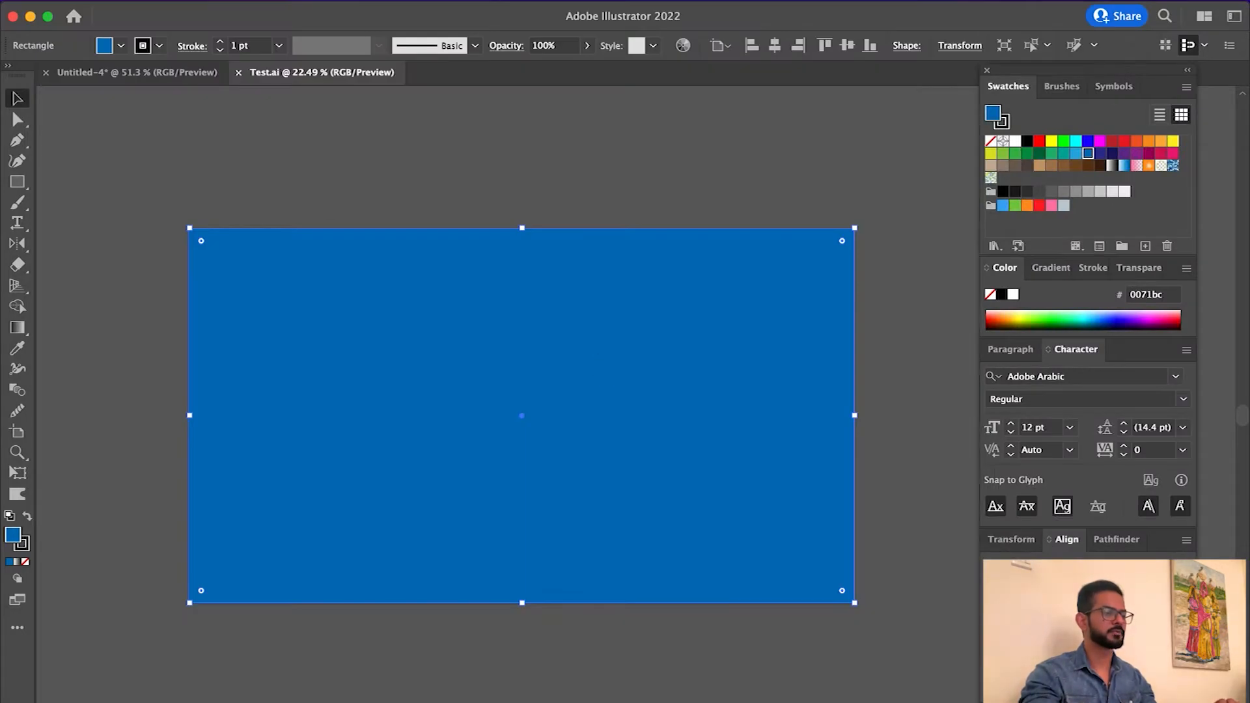
{"action": "left_click", "coordinate": [121, 1]}
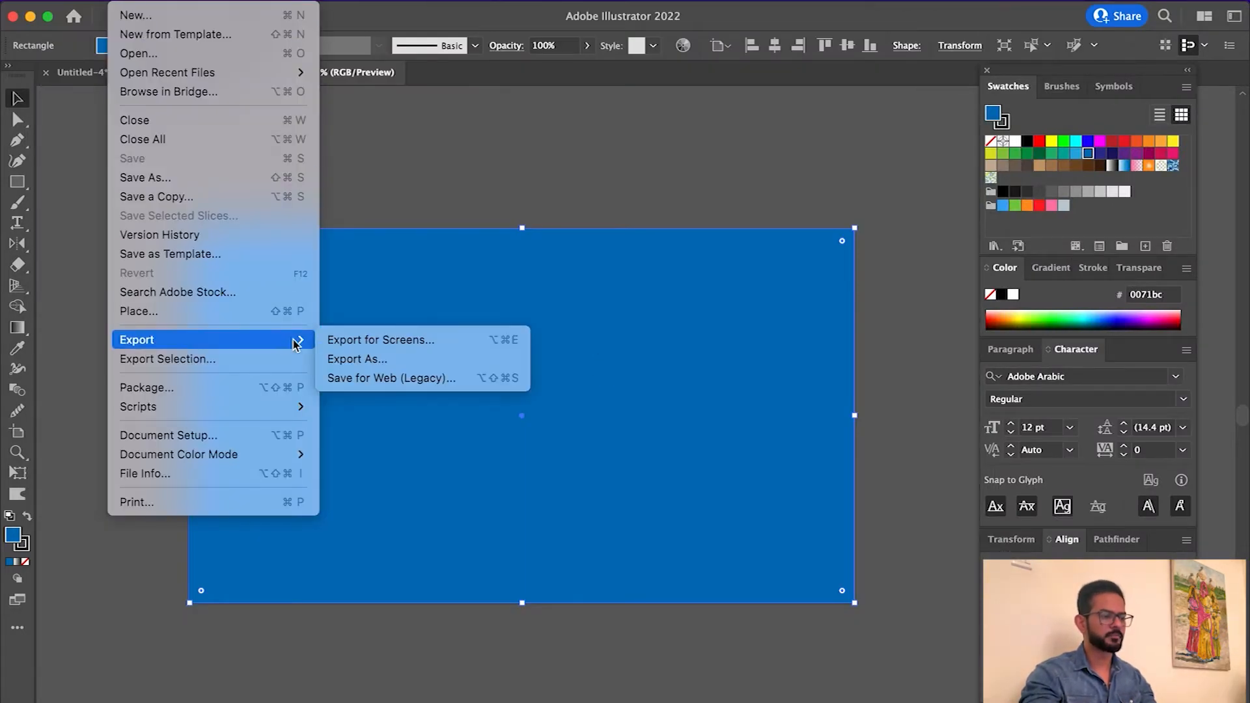
{"action": "left_click", "coordinate": [378, 358]}
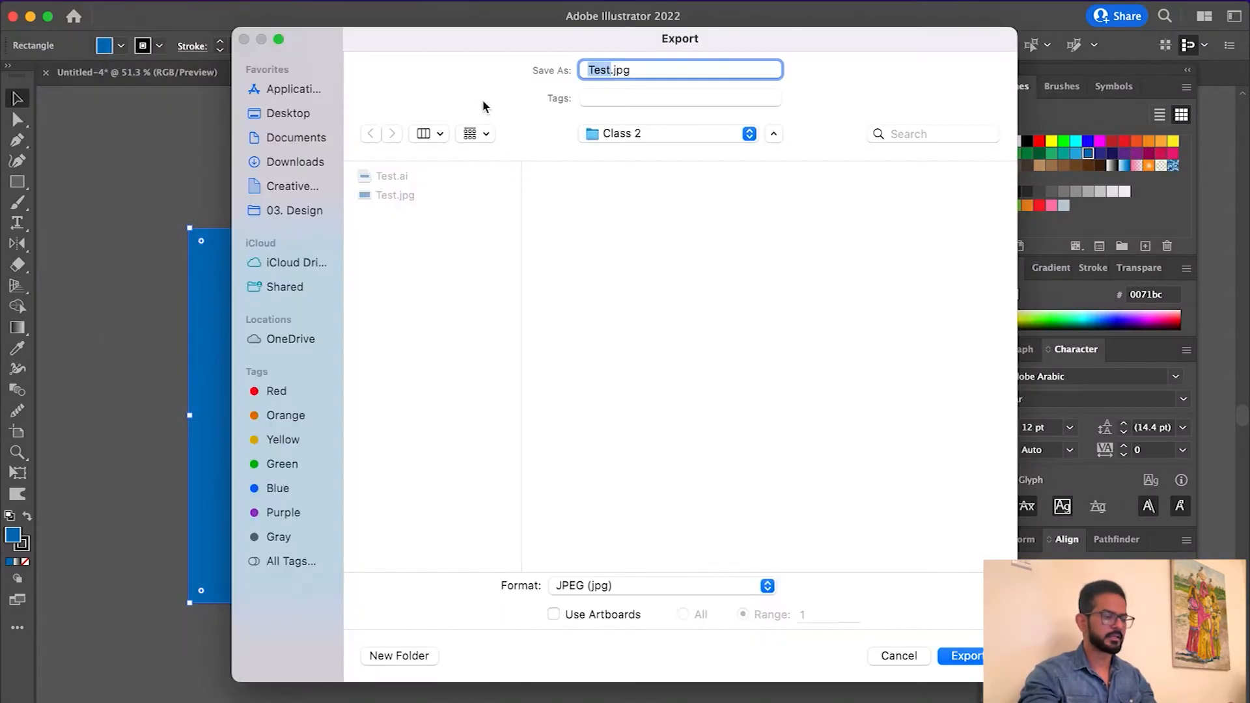
{"action": "key", "text": "Right"}
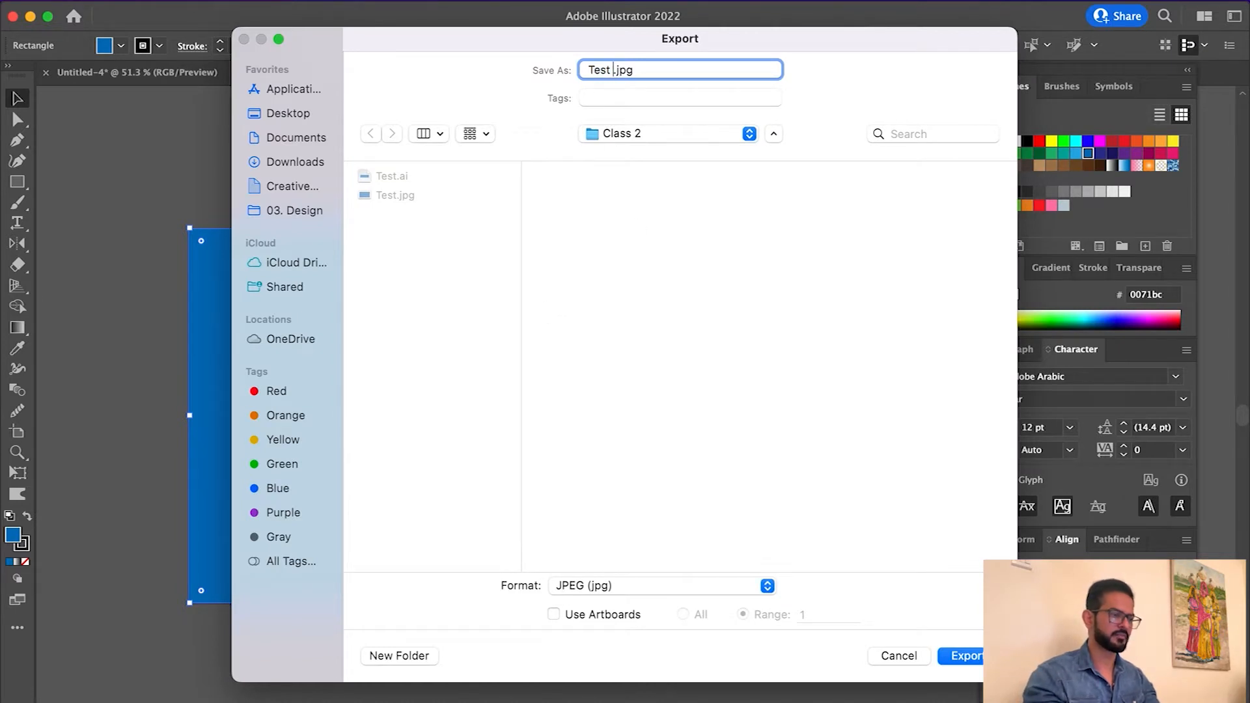
{"action": "type", "text": "2"}
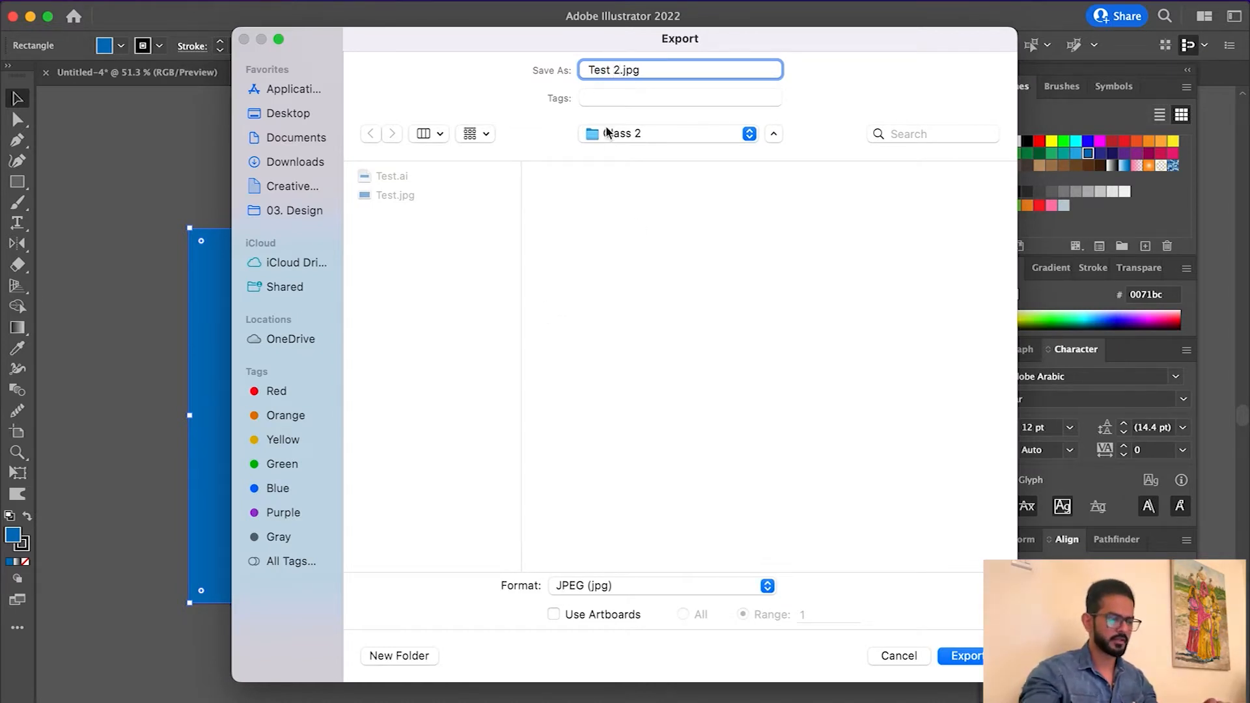
{"action": "left_click", "coordinate": [605, 616]}
{"action": "left_click", "coordinate": [779, 614]}
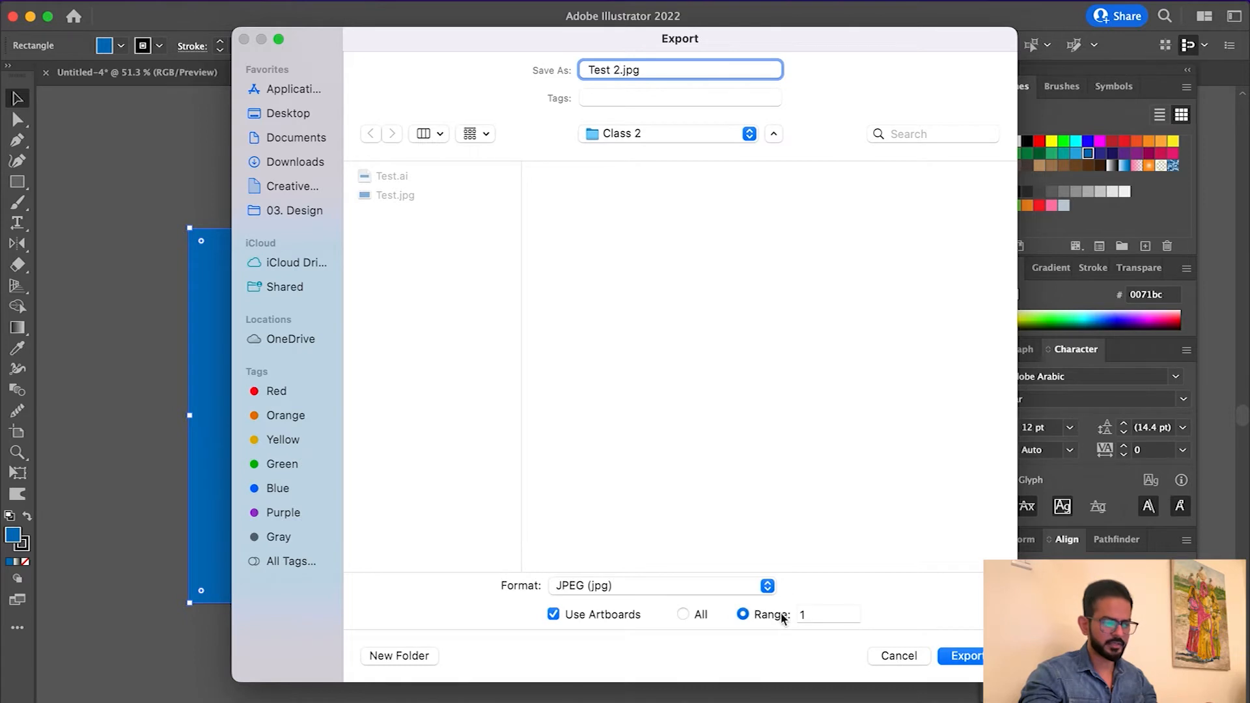
{"action": "left_click", "coordinate": [967, 657]}
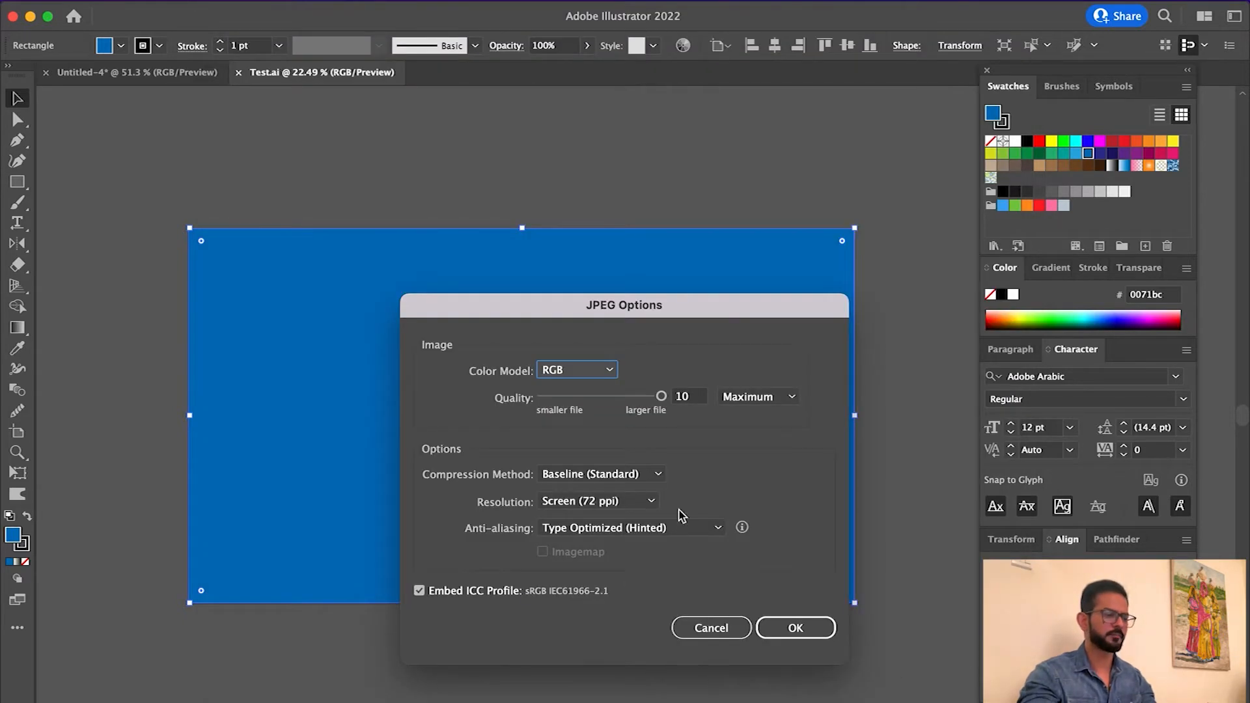
- Export the JPEG with the resolution set to High (300 ppi)
{"action": "left_click", "coordinate": [649, 502]}
{"action": "left_click", "coordinate": [609, 616]}
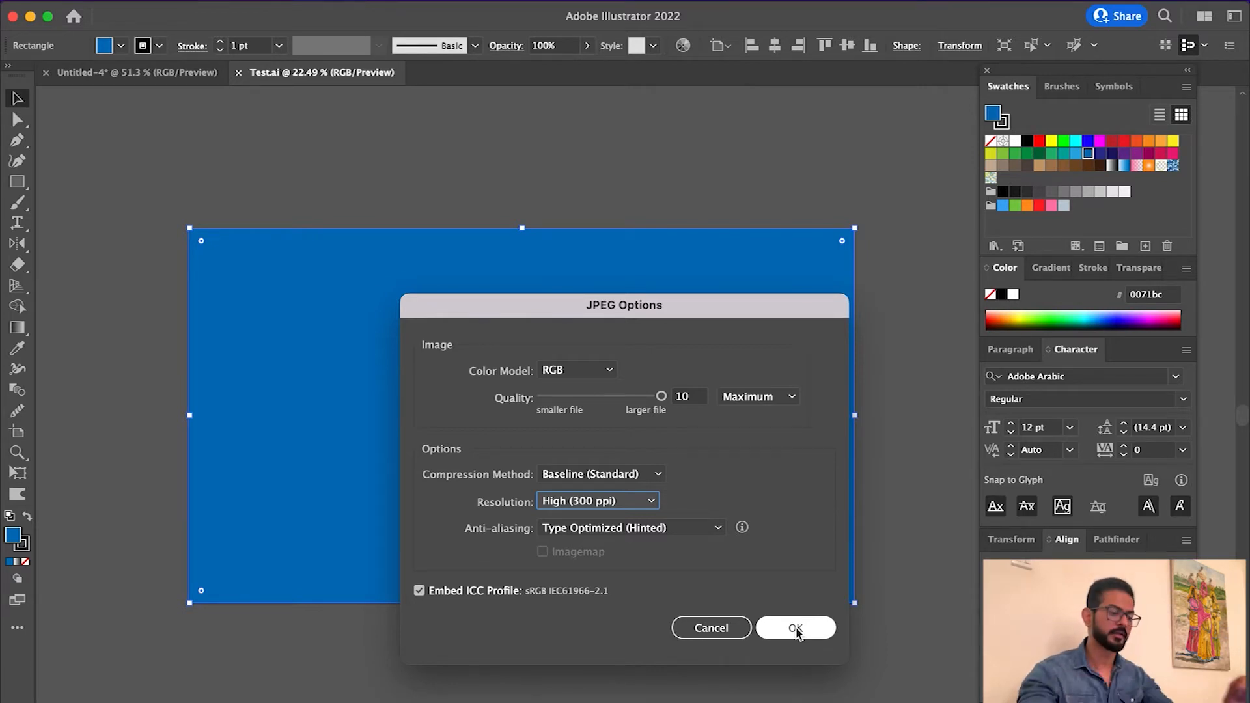
{"action": "left_click", "coordinate": [817, 630]}
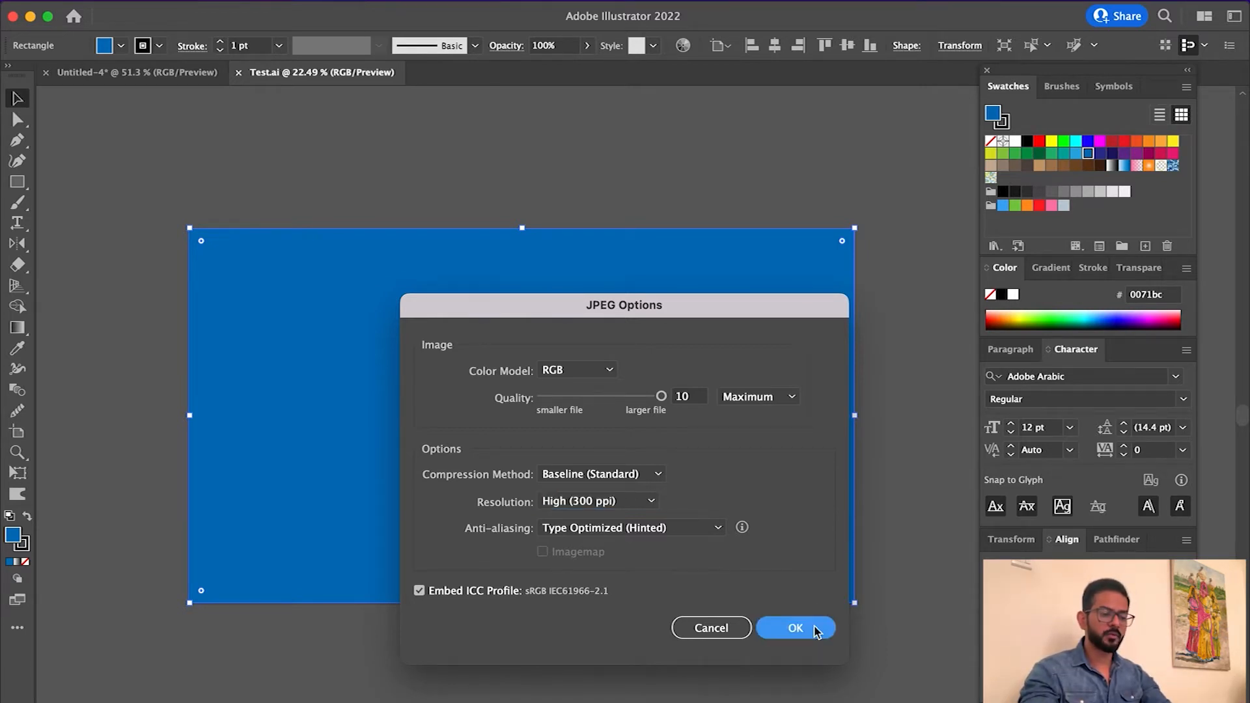
- Switch to Finder and examine the dimensions and resolution of Test 2.jpg in the Class 2 folder
{"action": "key", "text": "super+Tab"}
{"action": "key", "text": "super+Tab"}
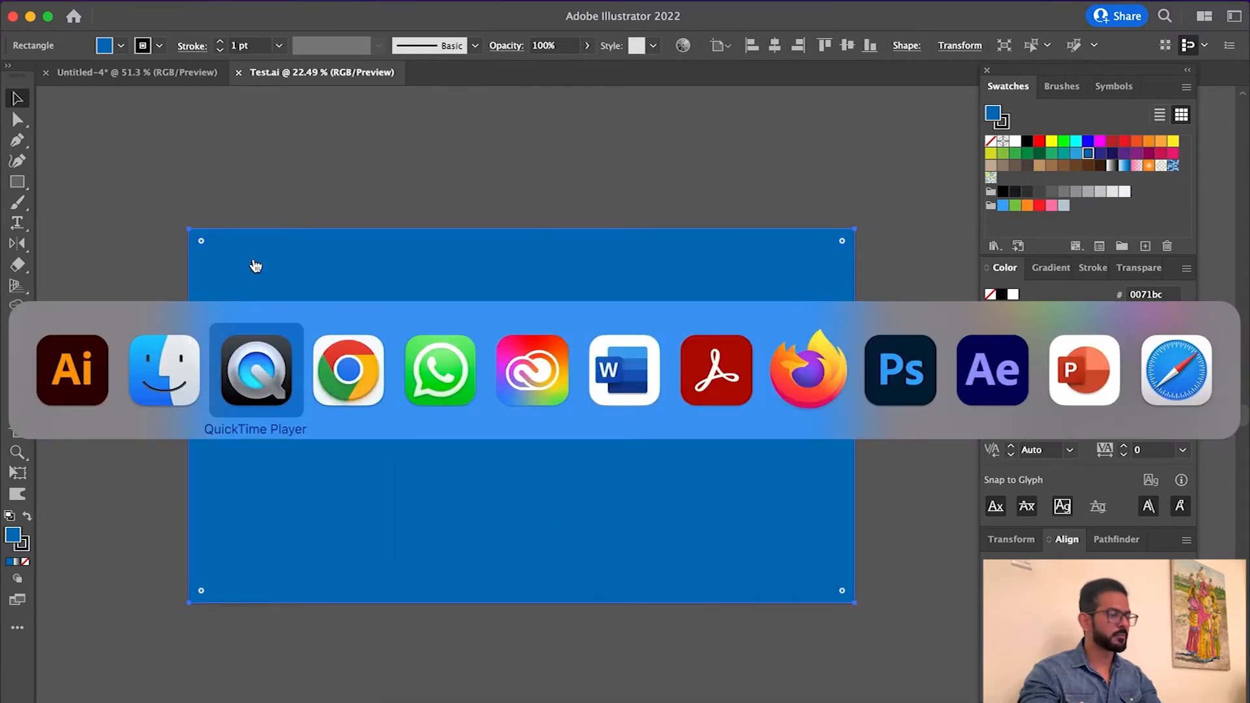
{"action": "left_click", "coordinate": [168, 385]}
{"action": "left_click", "coordinate": [773, 209]}
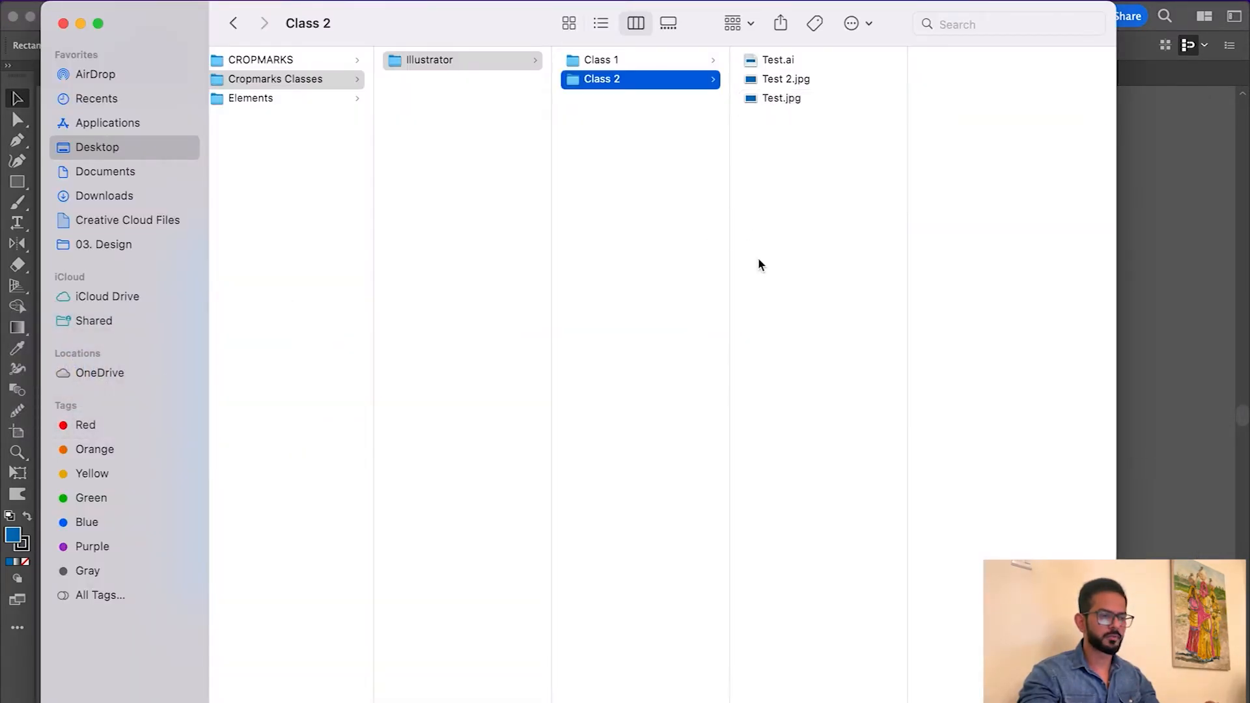
{"action": "left_click", "coordinate": [801, 79]}
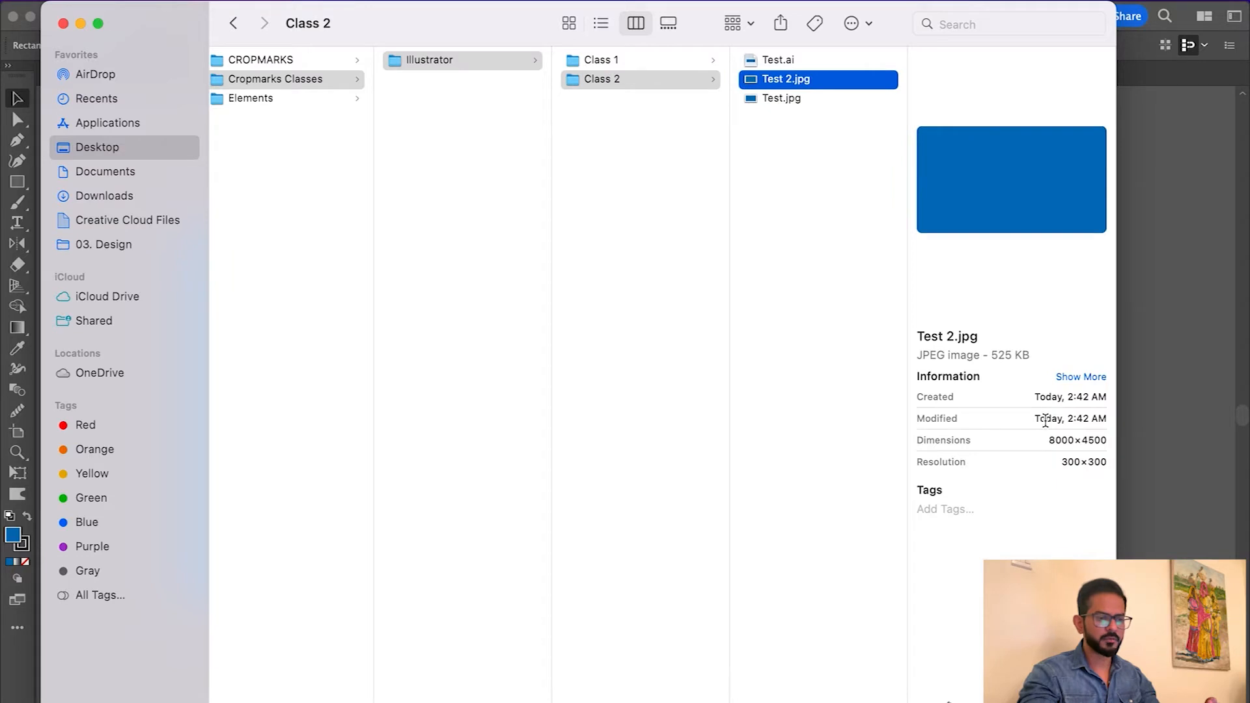
{"action": "left_click_drag", "start_coordinate": [1046, 443], "coordinate": [1104, 441]}
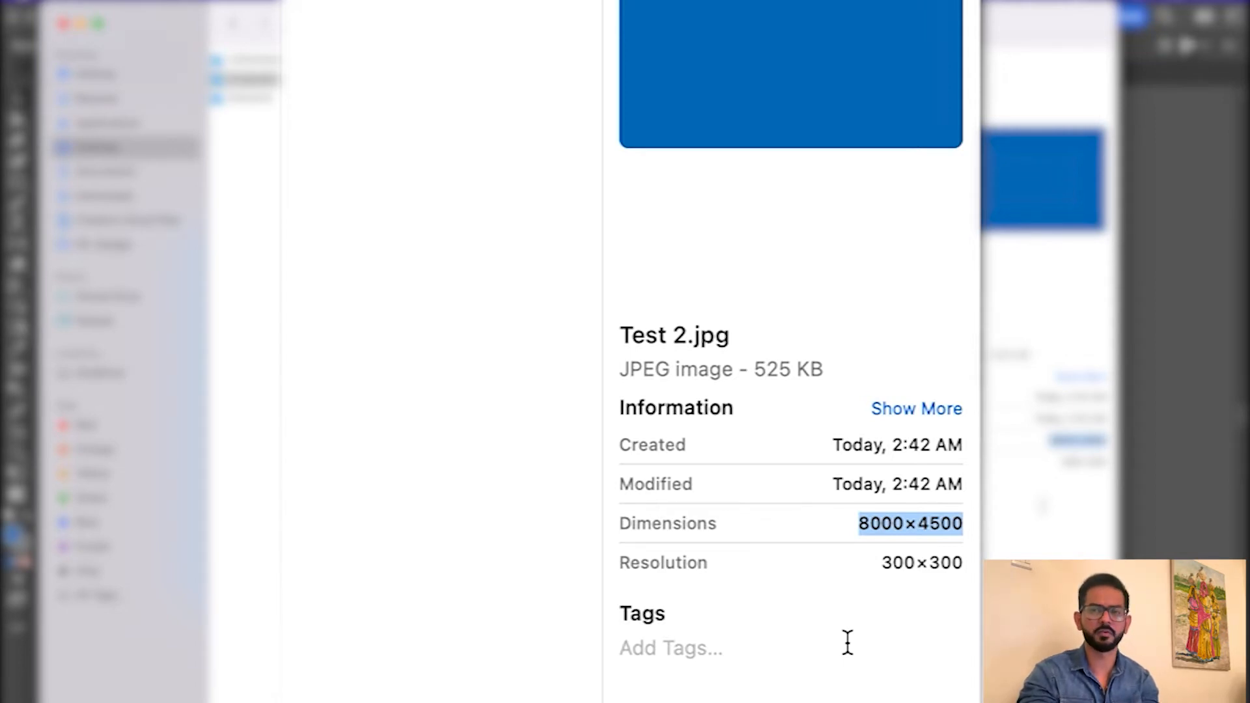
{"action": "left_click_drag", "start_coordinate": [870, 561], "coordinate": [961, 564]}
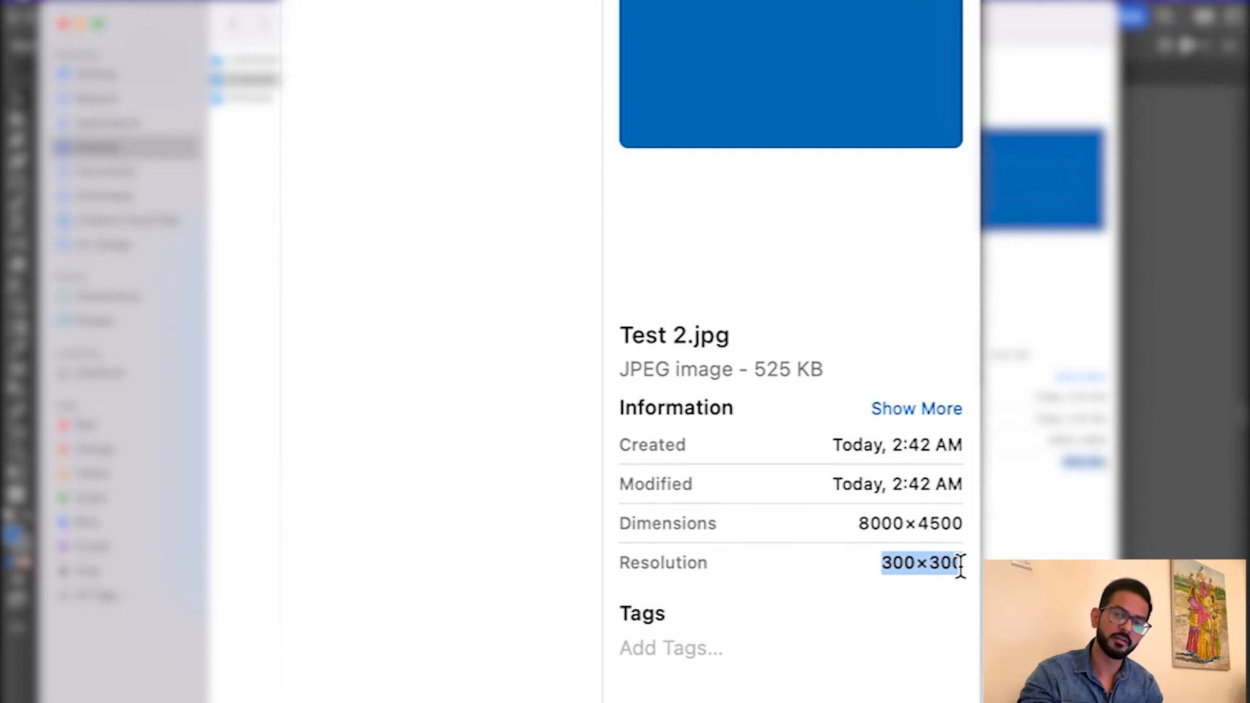
{"action": "left_click_drag", "start_coordinate": [892, 523], "coordinate": [942, 525]}
- Examine the dimensions and resolution of Test.jpg for comparison with Test 2.jpg
{"action": "scroll", "coordinate": [791, 391], "scroll_direction": "up", "scroll_amount": 2}
{"action": "scroll", "coordinate": [398, 91], "scroll_direction": "up", "scroll_amount": 2}
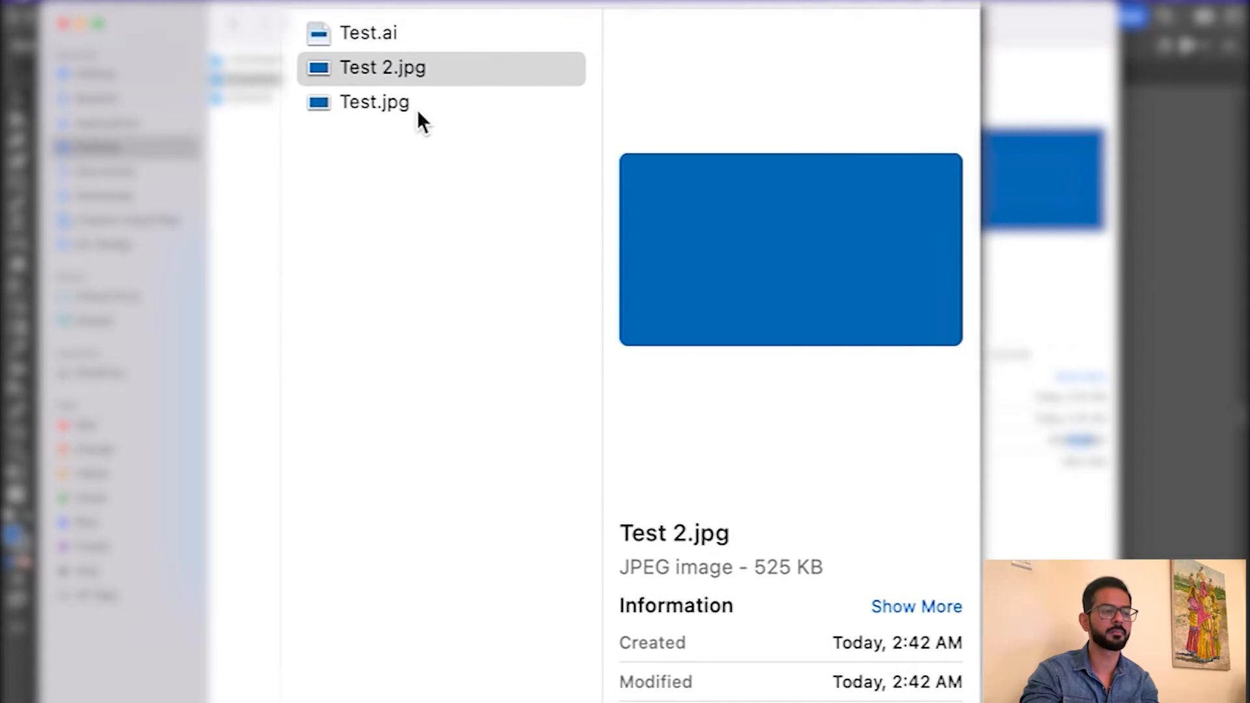
{"action": "left_click", "coordinate": [417, 107]}
{"action": "scroll", "coordinate": [916, 661], "scroll_direction": "down", "scroll_amount": 4}
{"action": "left_click_drag", "start_coordinate": [937, 564], "coordinate": [963, 522]}
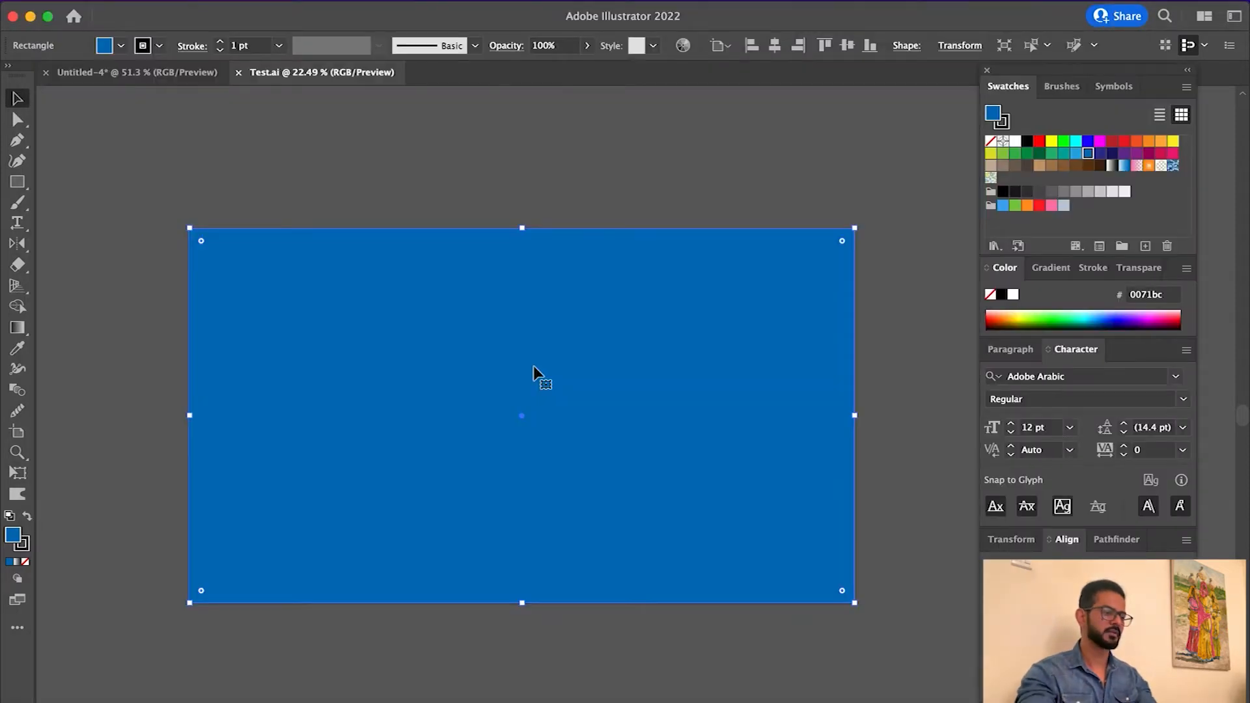
- Delete the blue rectangle covering the artboard in Test.ai
{"action": "left_click", "coordinate": [480, 195]}
{"action": "left_click_drag", "start_coordinate": [642, 505], "coordinate": [620, 438]}
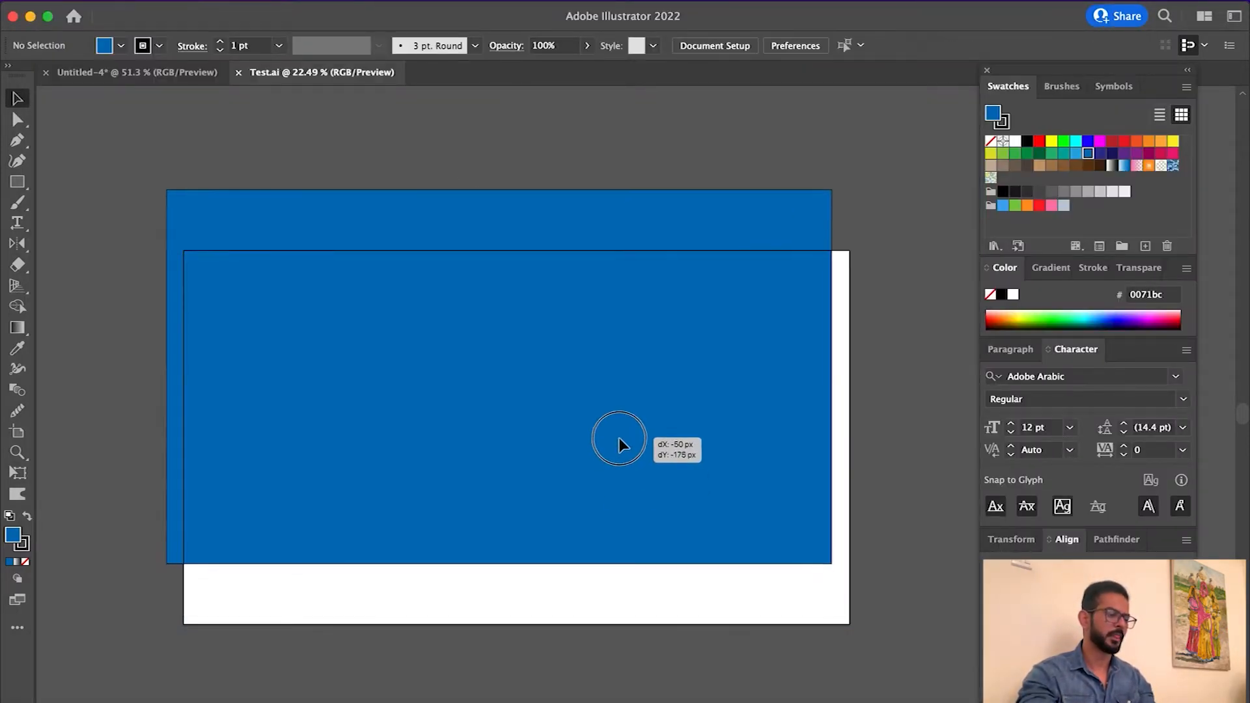
{"action": "key", "text": "super+z"}
{"action": "key", "text": "Delete"}
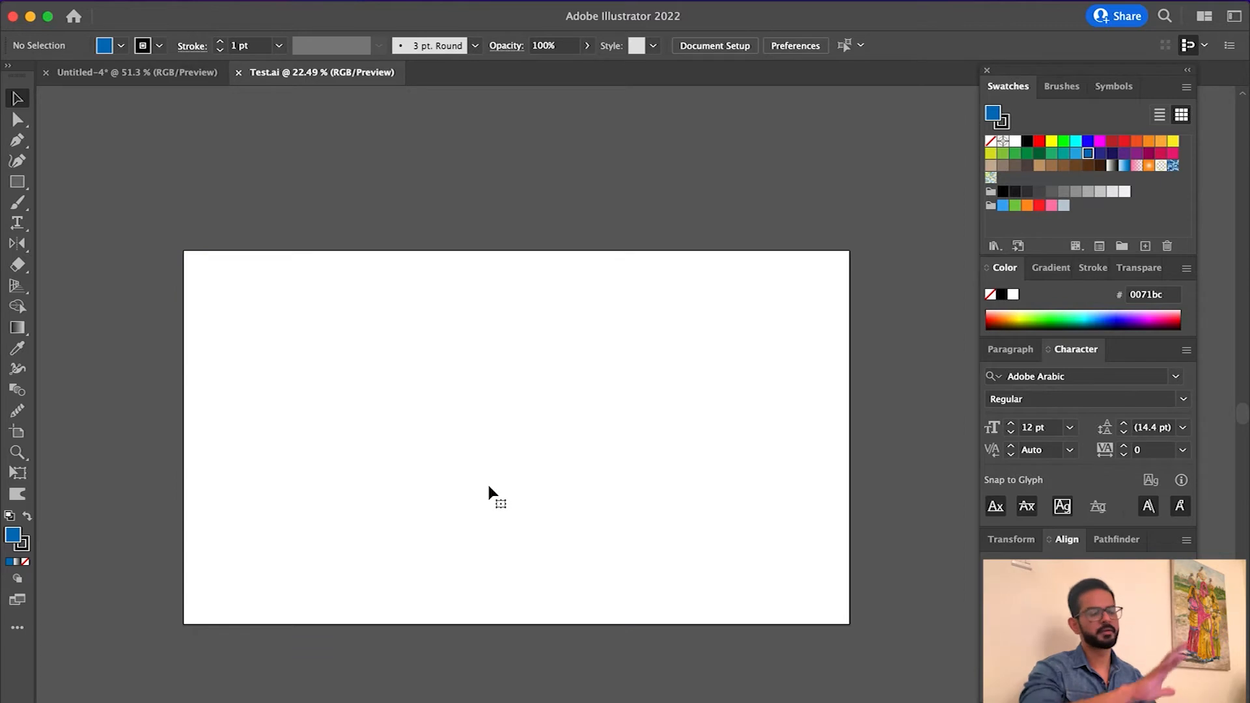
- Draw a blue square with the Rectangle tool on the empty artboard, slightly above and left of its center
{"action": "key", "text": "a"}
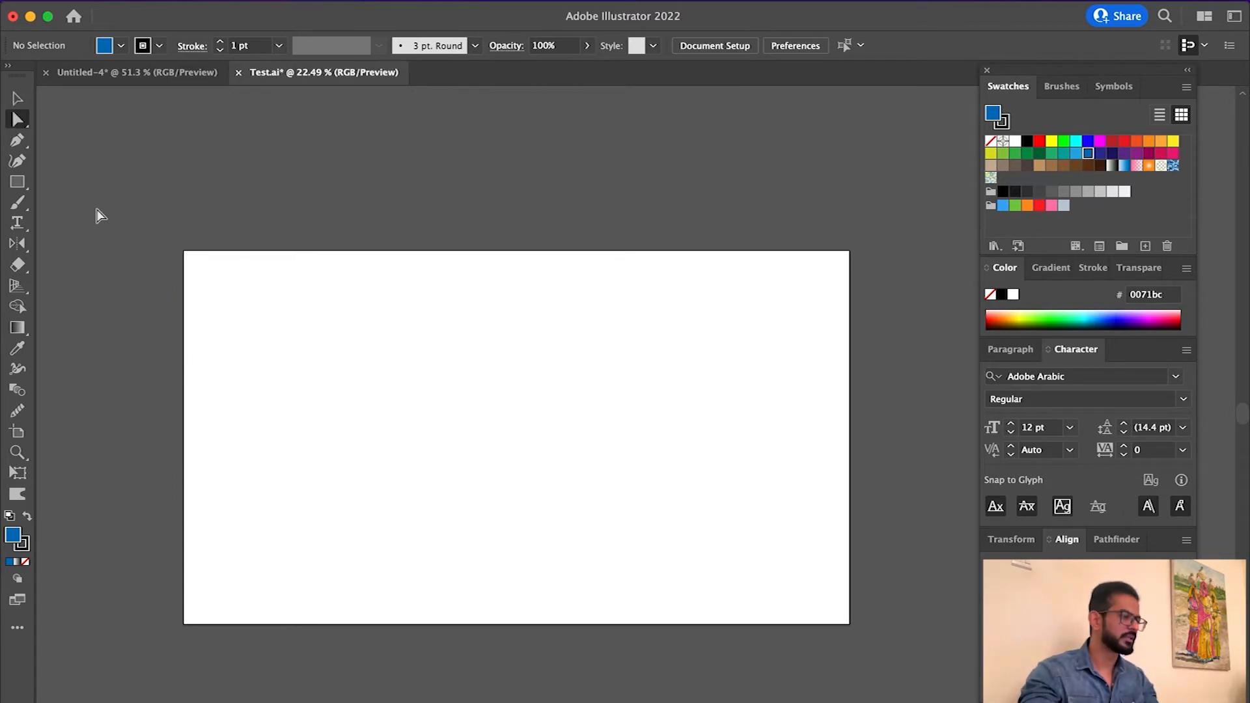
{"action": "left_click", "coordinate": [18, 99]}
{"action": "left_click_drag", "start_coordinate": [593, 488], "coordinate": [597, 501]}
{"action": "key", "text": "z"}
{"action": "left_click_drag", "start_coordinate": [481, 423], "coordinate": [543, 449]}
{"action": "left_click_drag", "start_coordinate": [583, 477], "coordinate": [543, 432]}
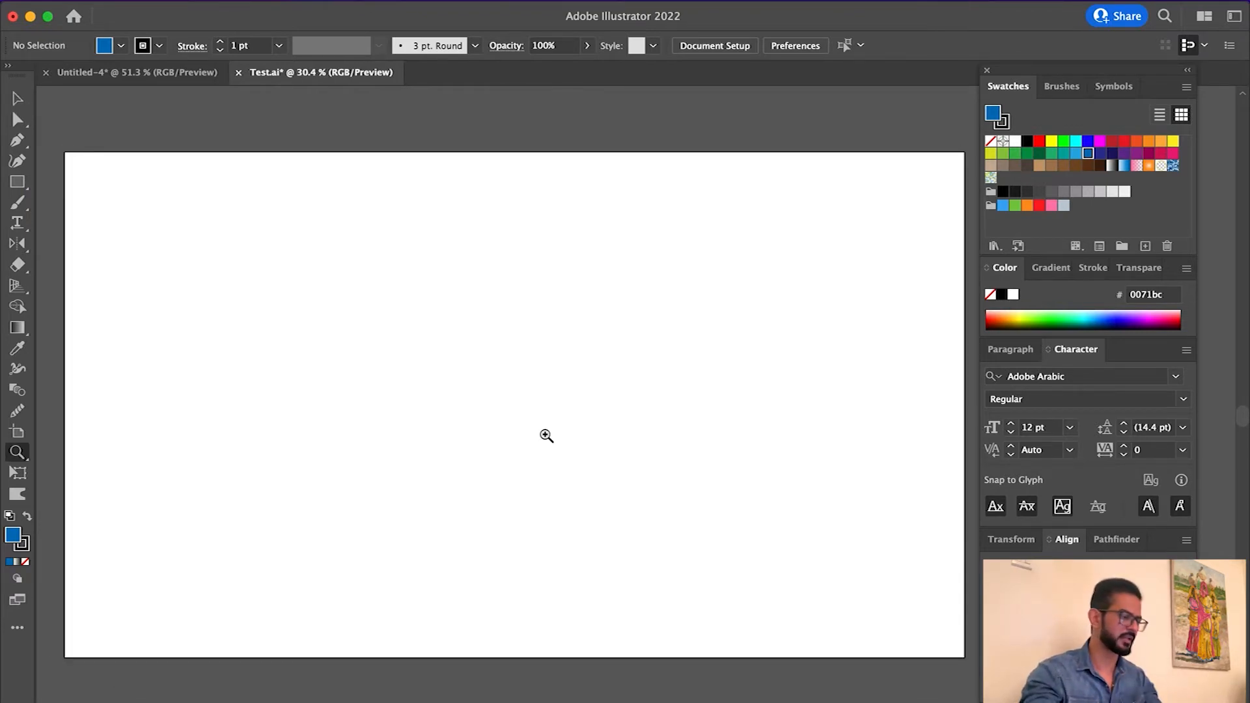
{"action": "left_click", "coordinate": [18, 181]}
{"action": "left_click_drag", "start_coordinate": [483, 359], "coordinate": [622, 497]}
{"action": "key", "text": "v"}
{"action": "left_click", "coordinate": [732, 380]}
- Set the blue square's stroke to None, keeping its blue fill
{"action": "left_click", "coordinate": [557, 373]}
{"action": "key", "text": "x"}
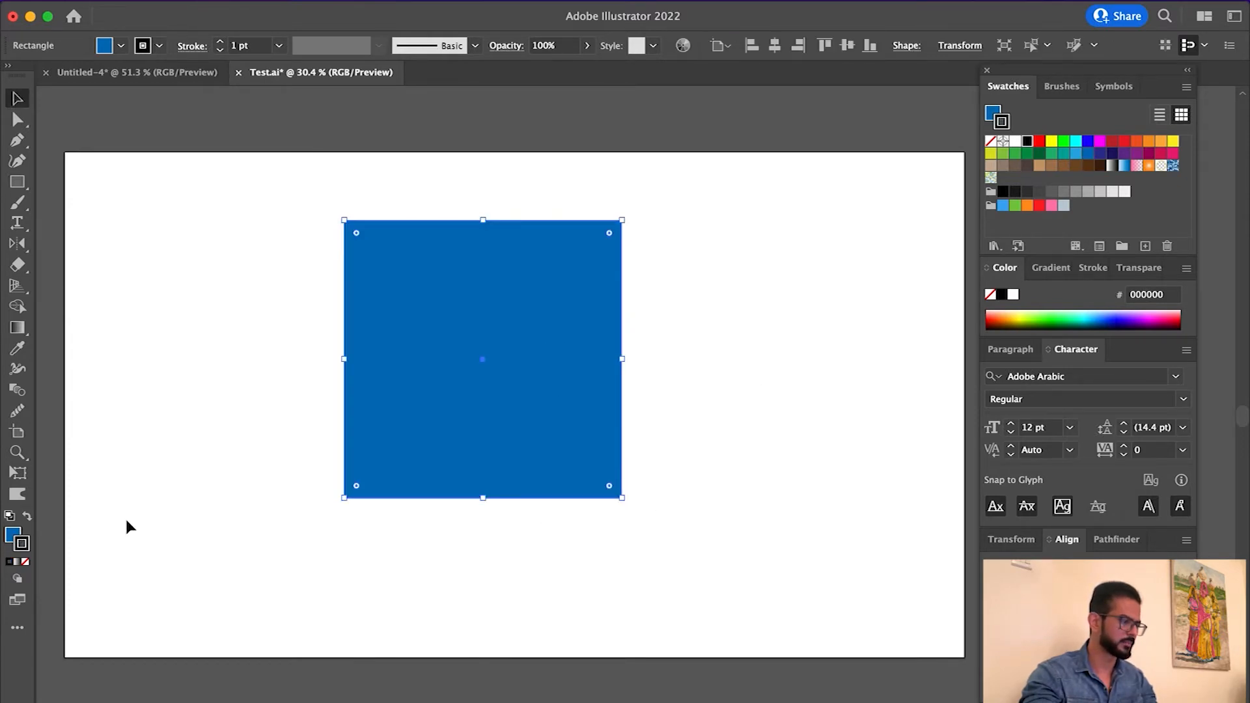
{"action": "left_click", "coordinate": [26, 564]}
{"action": "key", "text": "x"}
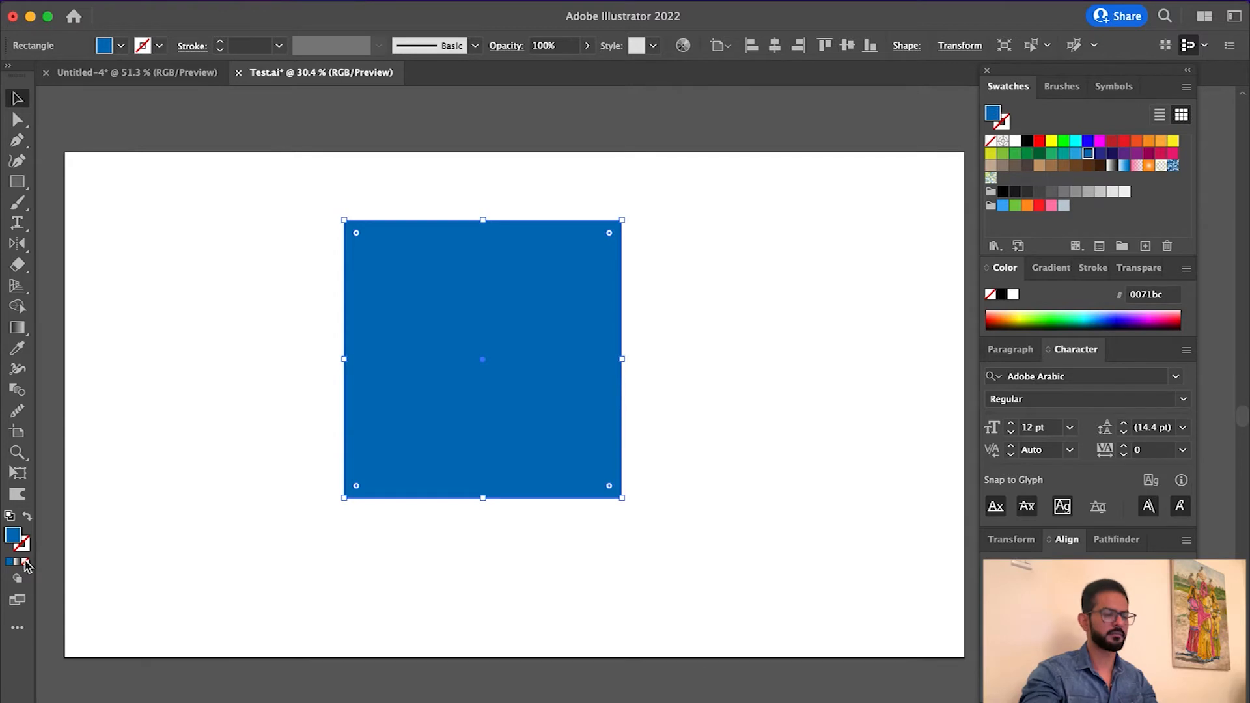
{"action": "left_click", "coordinate": [694, 363]}
{"action": "left_click", "coordinate": [405, 430]}
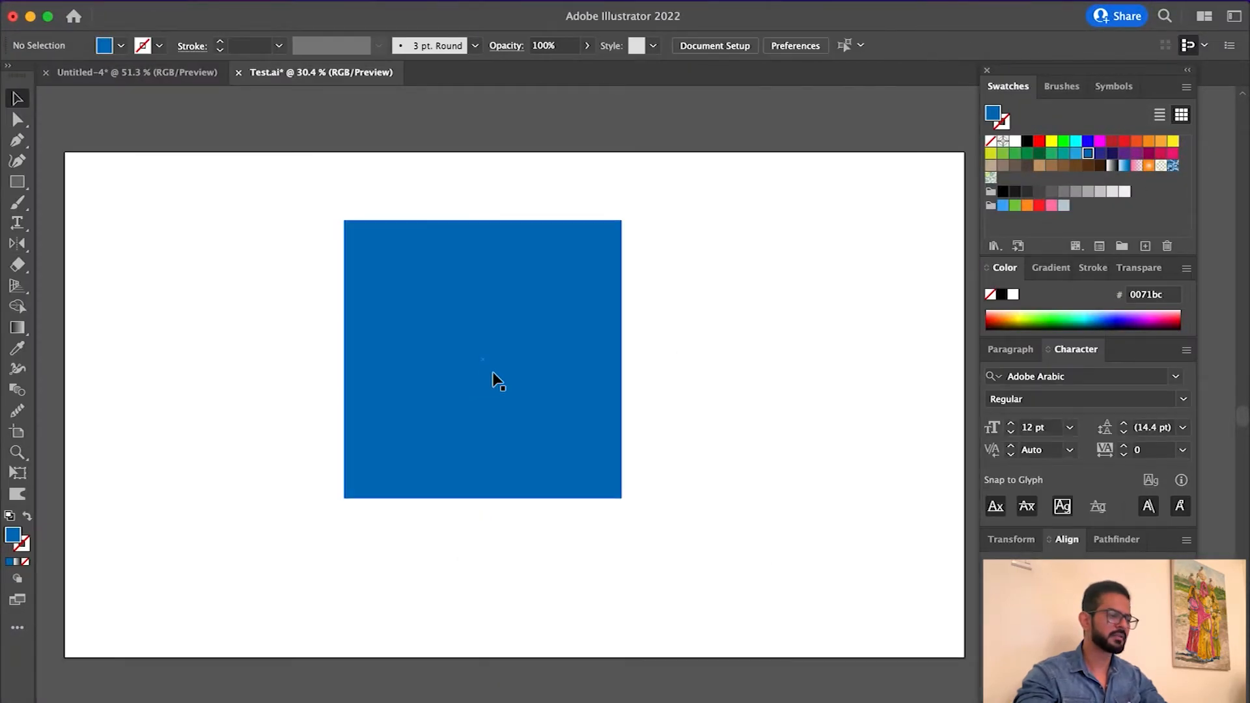
- Center the blue square vertically and horizontally on the artboard
{"action": "left_click_drag", "start_coordinate": [492, 372], "coordinate": [457, 345]}
{"action": "left_click", "coordinate": [721, 346]}
{"action": "left_click", "coordinate": [342, 305]}
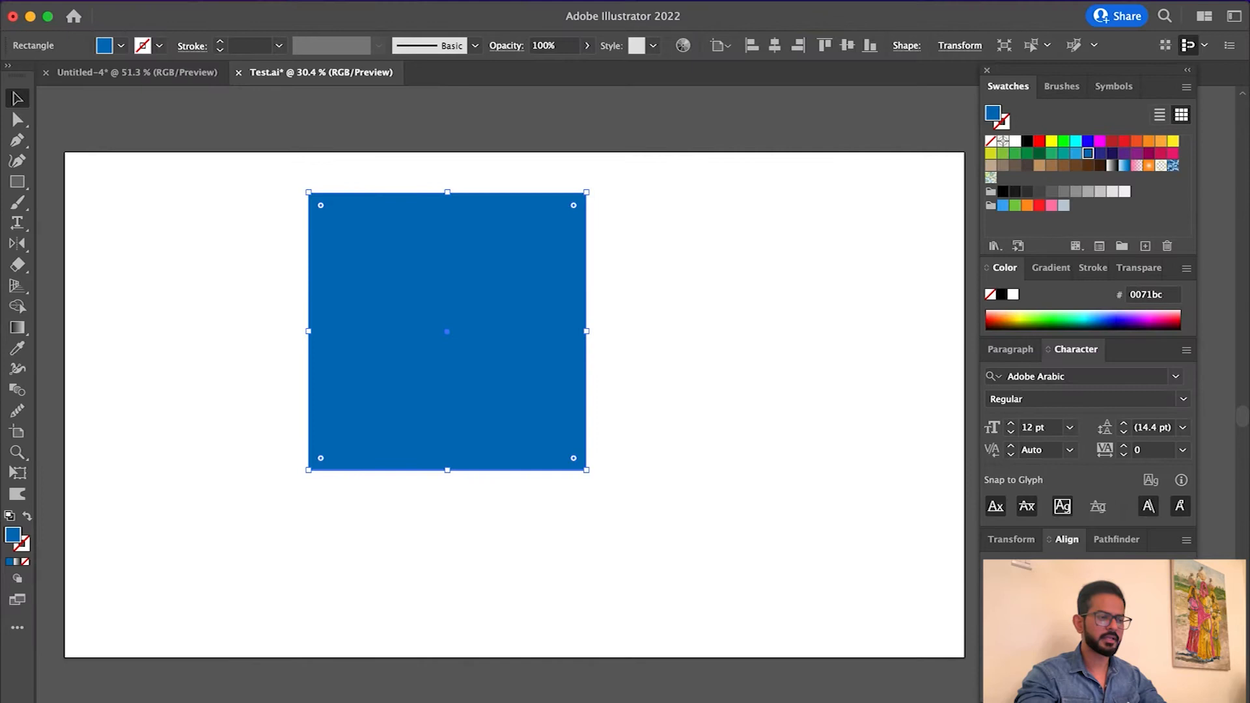
{"action": "left_click", "coordinate": [910, 272]}
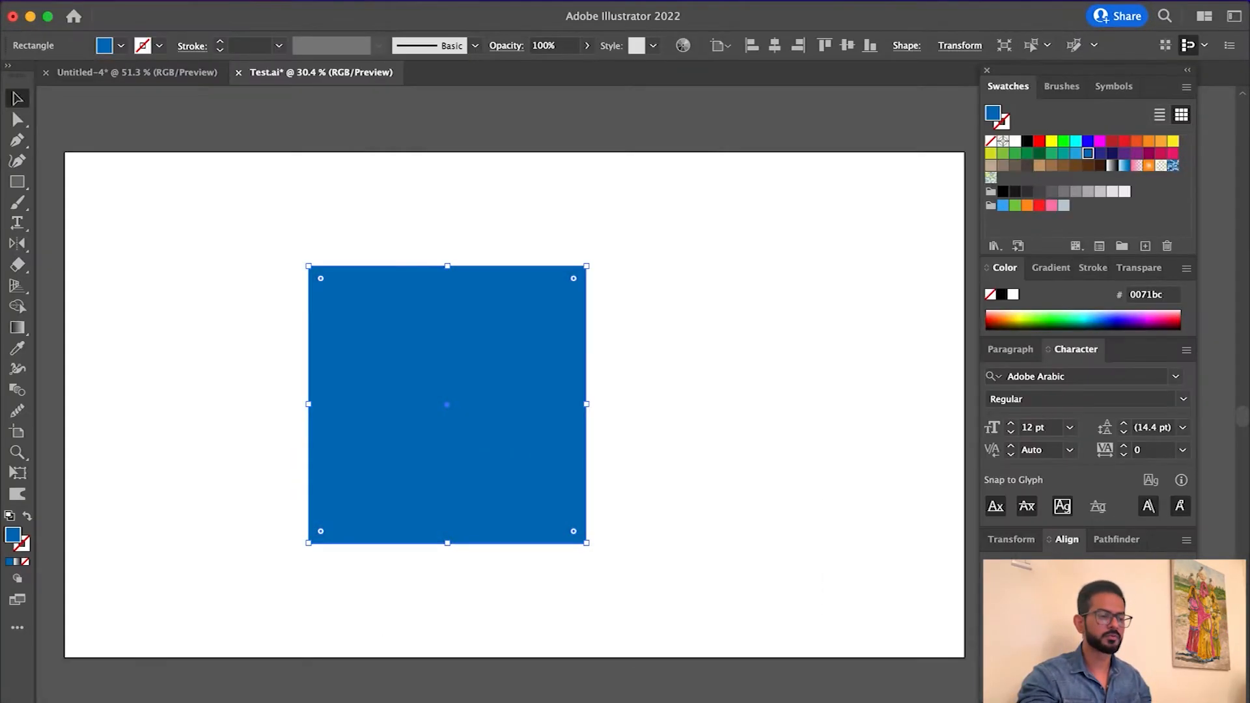
{"action": "left_click", "coordinate": [495, 284]}
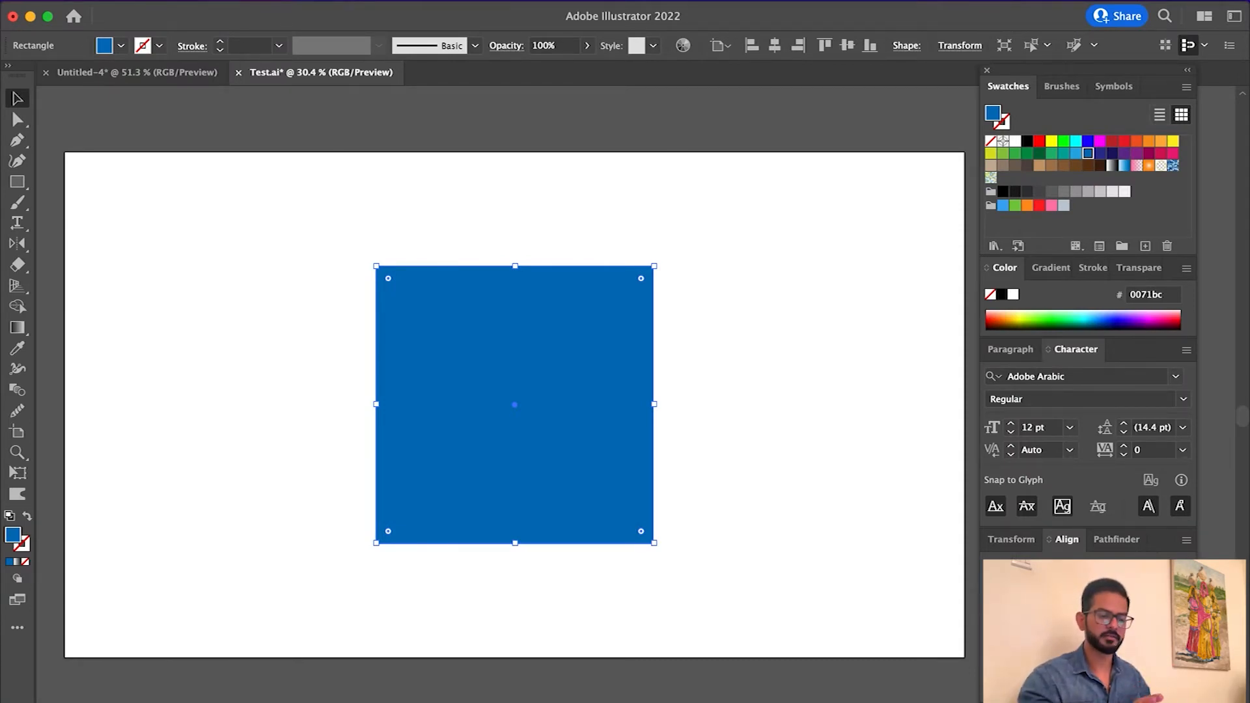
{"action": "left_click", "coordinate": [783, 505]}
{"action": "left_click", "coordinate": [451, 404]}
{"action": "scroll", "coordinate": [312, 175], "scroll_direction": "down", "scroll_amount": 2}
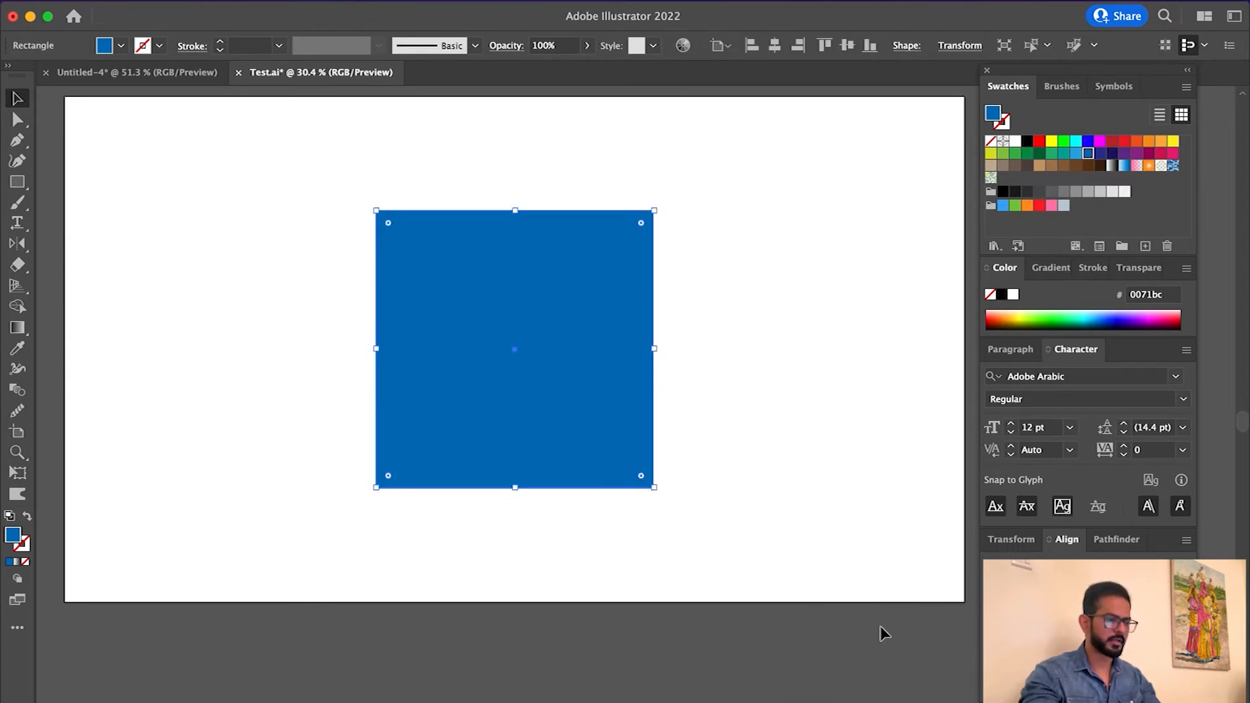
{"action": "scroll", "coordinate": [496, 404], "scroll_direction": "up", "scroll_amount": 2}
{"action": "left_click", "coordinate": [785, 480]}
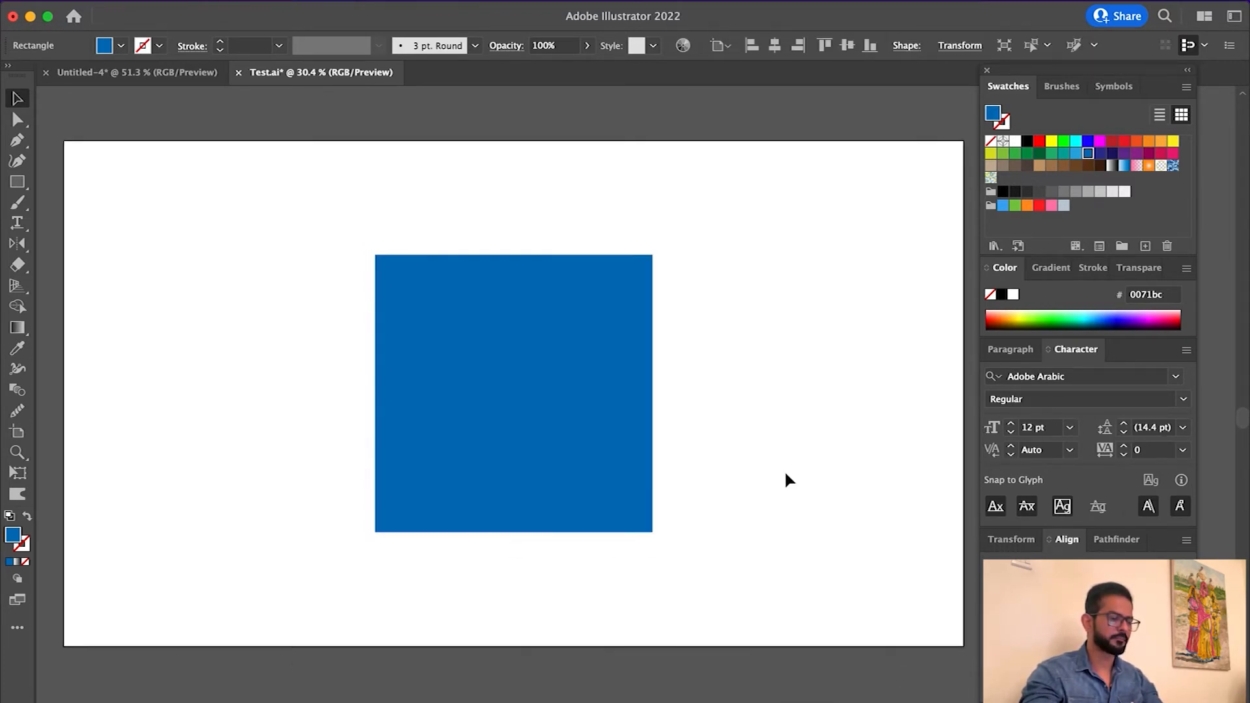
- Display the blue square's anchor points with the Direct Selection tool, and return to the Selection tool
{"action": "left_click", "coordinate": [508, 342]}
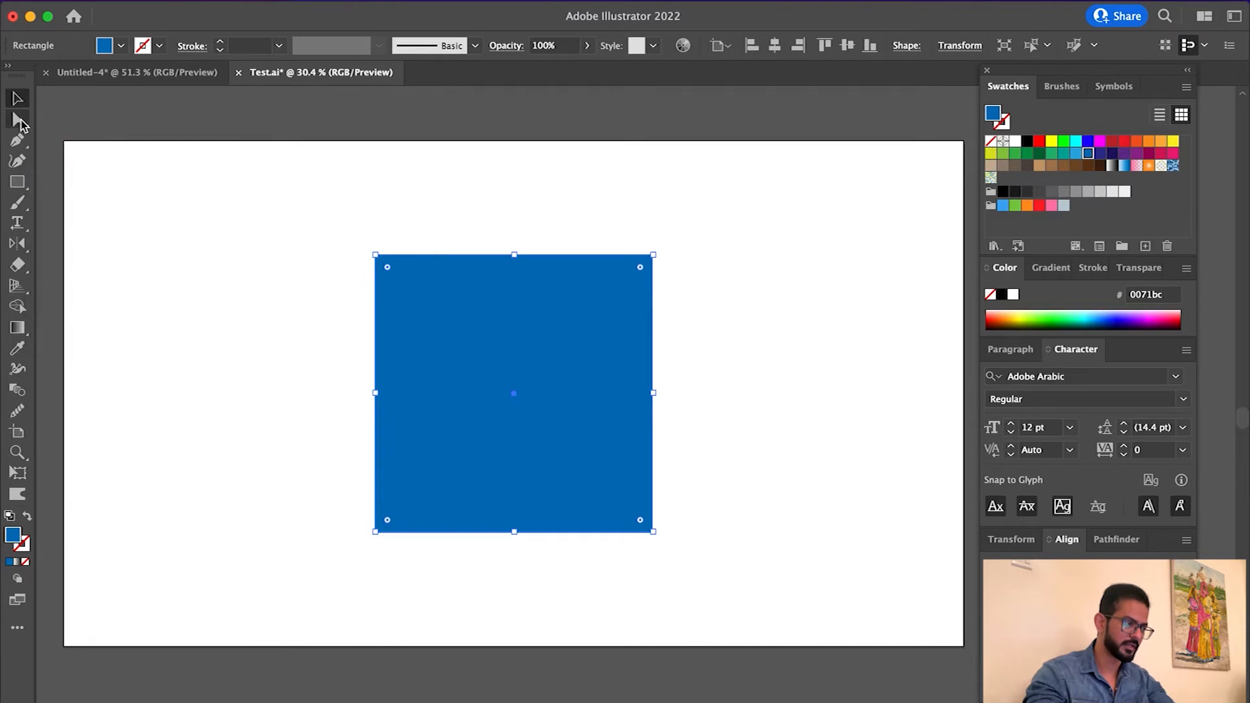
{"action": "left_click", "coordinate": [19, 118]}
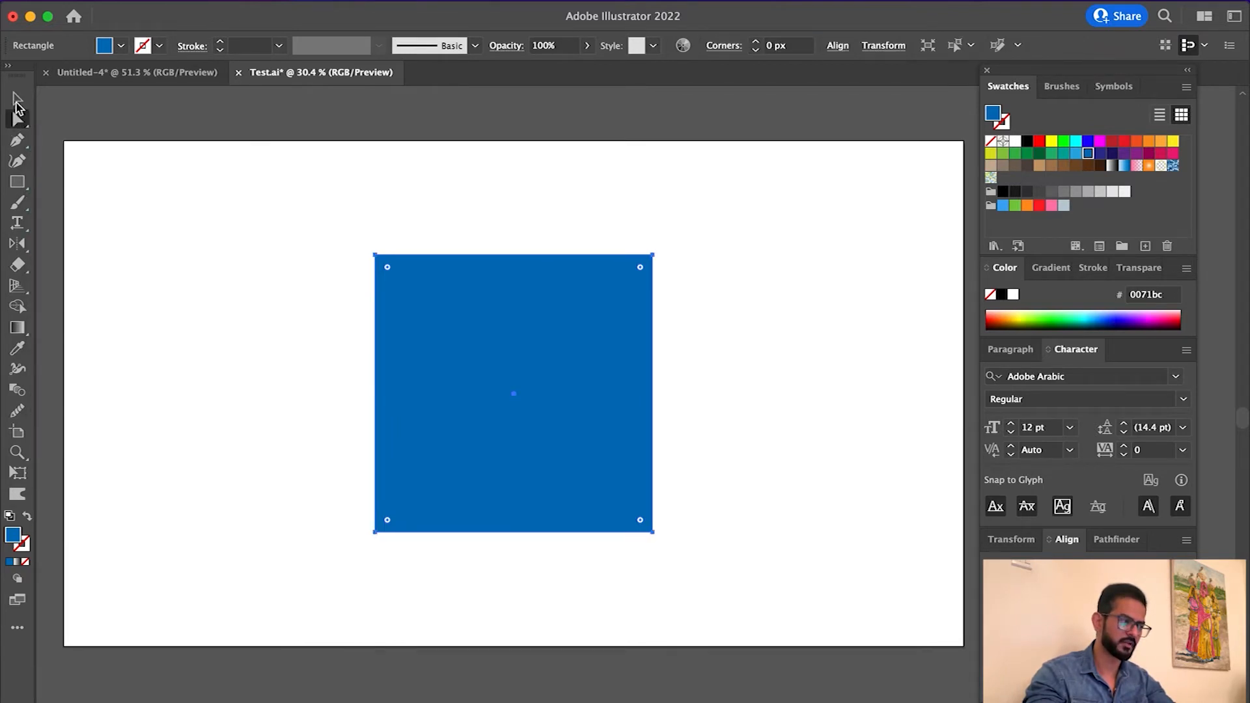
{"action": "left_click", "coordinate": [18, 99]}
{"action": "left_click", "coordinate": [685, 584]}
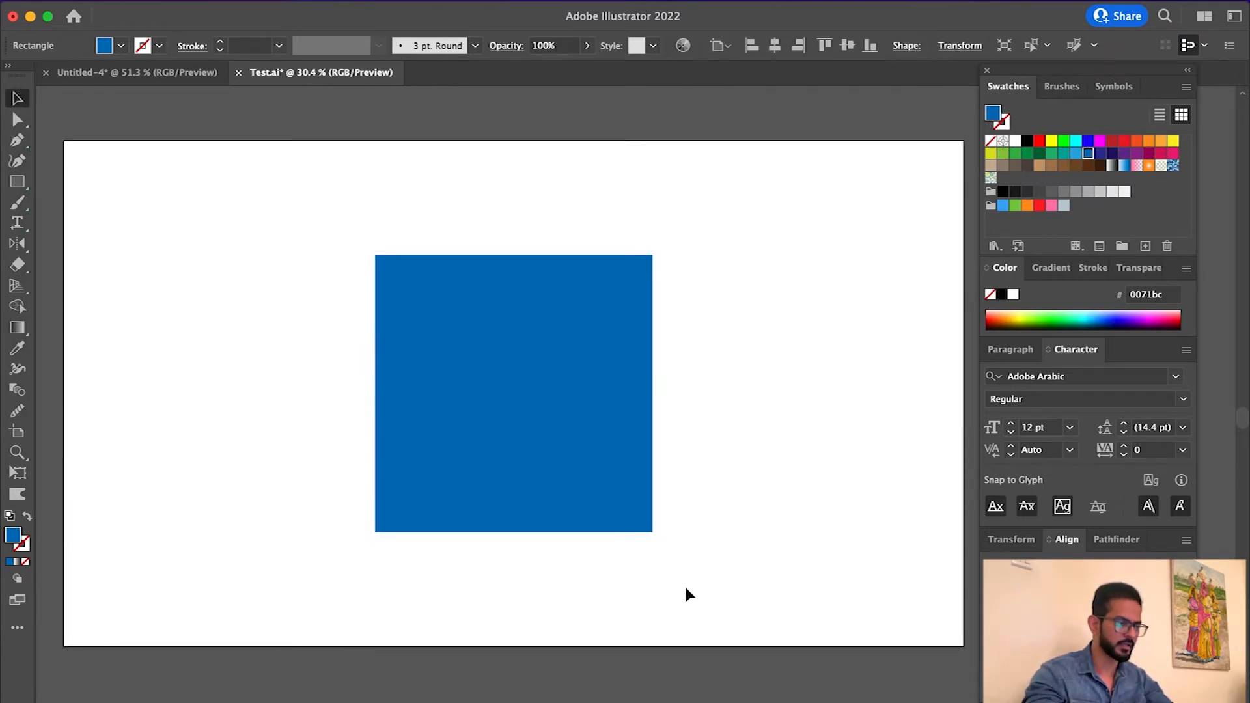
- Move the blue square around the artboard with the Selection tool, placing it just below and left of center and leaving it selected
{"action": "left_click_drag", "start_coordinate": [503, 369], "coordinate": [758, 314]}
{"action": "left_click", "coordinate": [771, 427]}
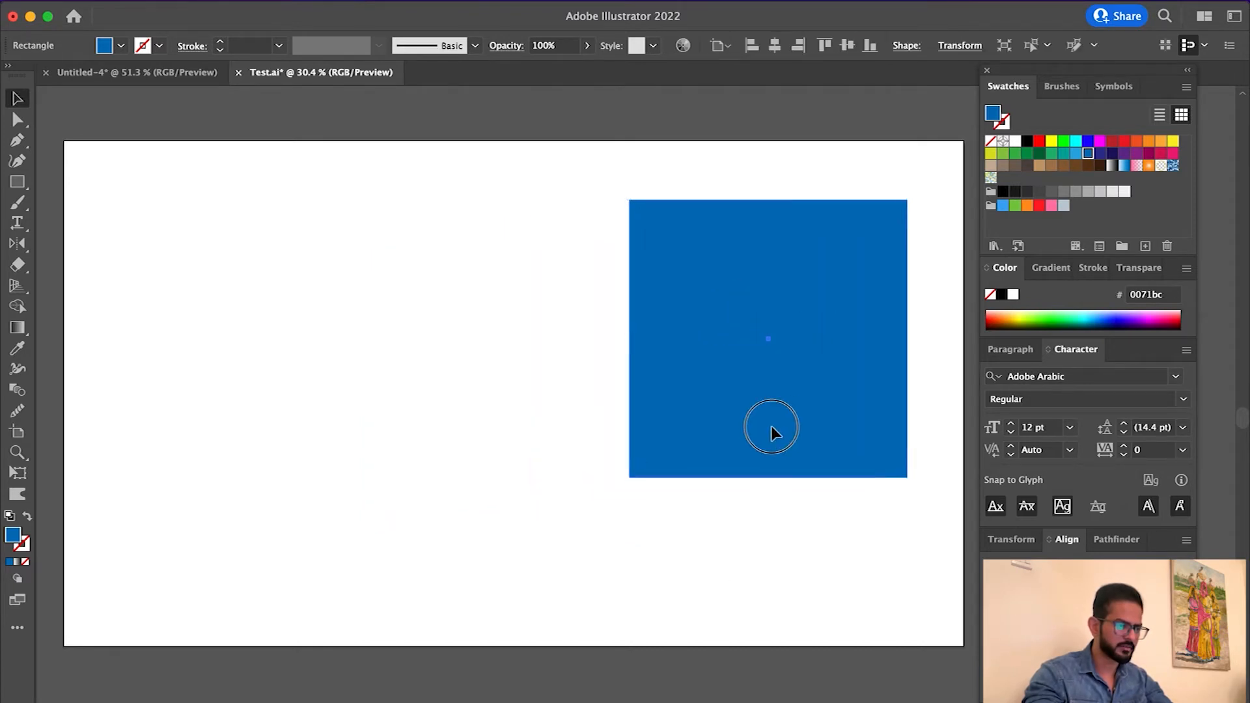
{"action": "left_click_drag", "start_coordinate": [771, 427], "coordinate": [462, 371]}
{"action": "left_click_drag", "start_coordinate": [361, 328], "coordinate": [515, 494]}
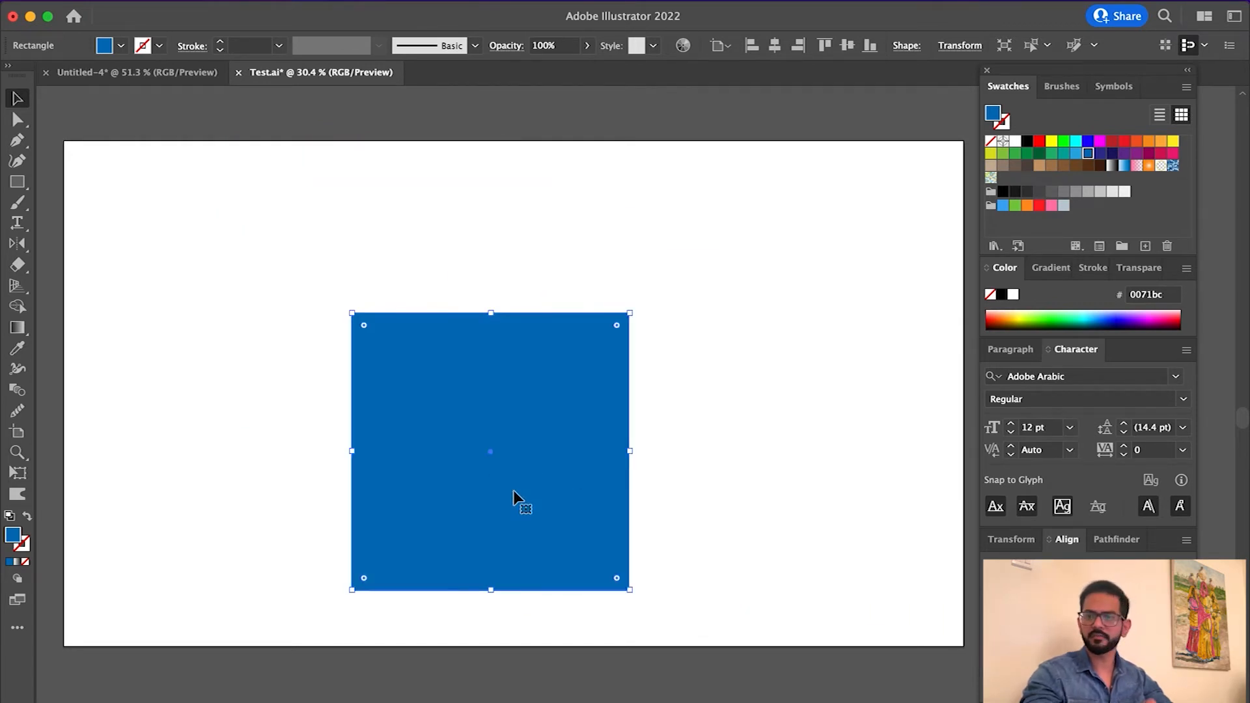
{"action": "left_click", "coordinate": [726, 455]}
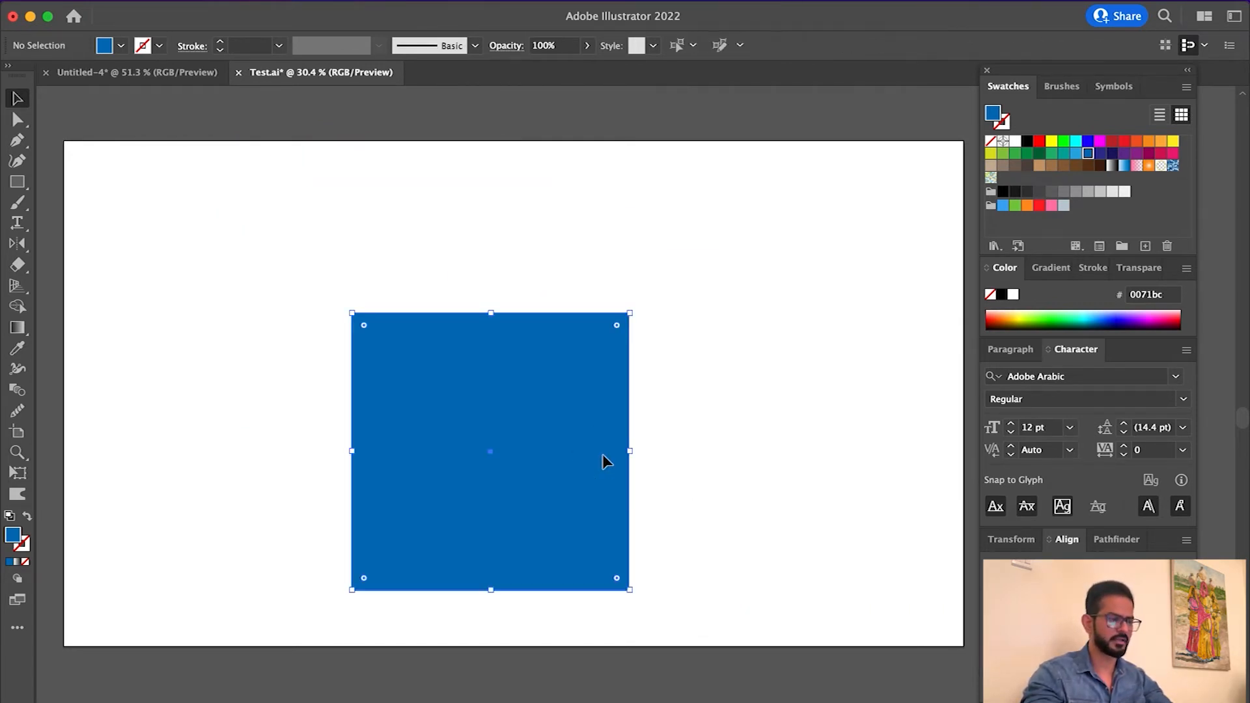
{"action": "left_click", "coordinate": [603, 461]}
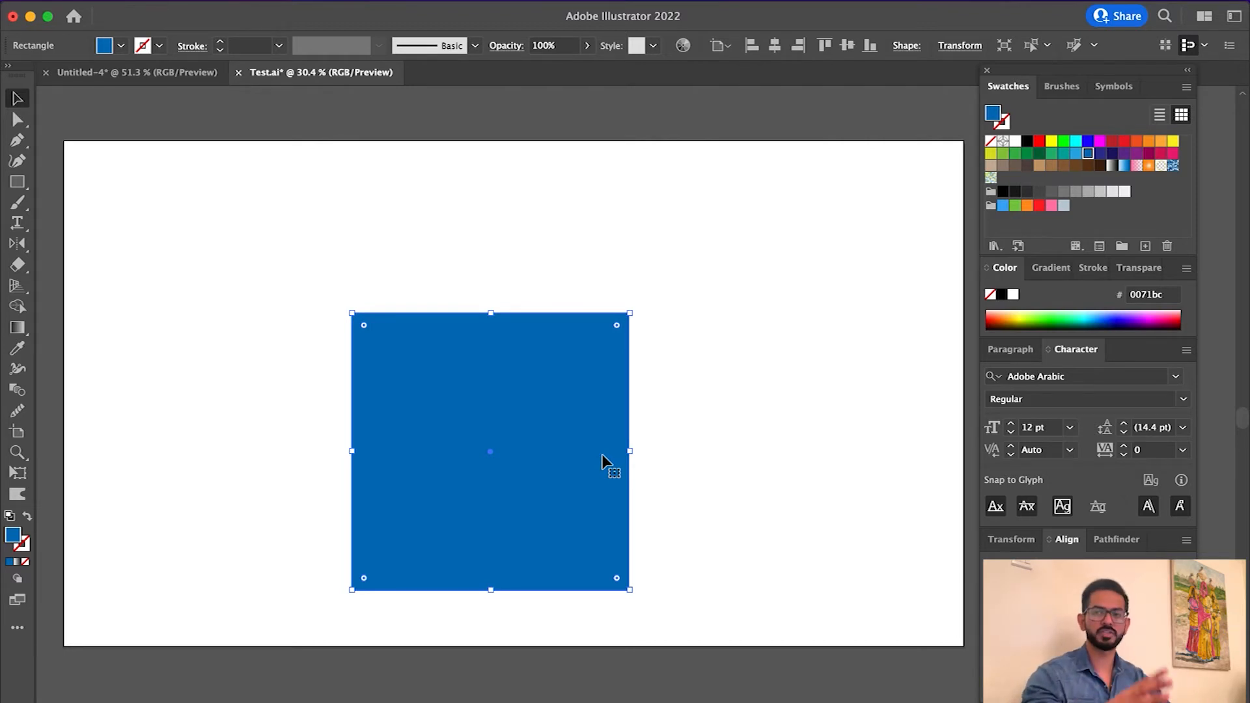
- Center the blue square vertically and horizontally on the artboard again, and deselect it
{"action": "left_click", "coordinate": [793, 414]}
{"action": "left_click", "coordinate": [572, 433]}
{"action": "left_click", "coordinate": [1128, 584]}
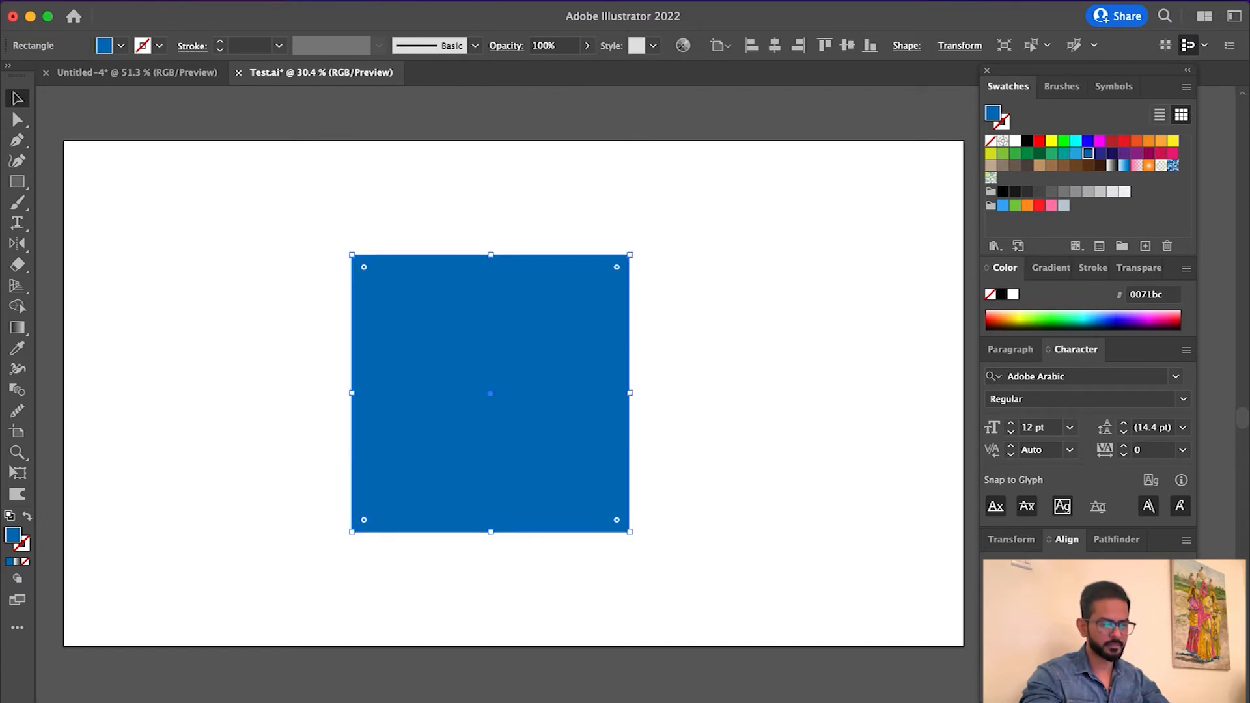
{"action": "left_click", "coordinate": [1026, 585]}
{"action": "left_click", "coordinate": [843, 368]}
- Examine the blue square's anchor points and corner widgets closely with the Direct Selection tool, and deselect it
{"action": "left_click", "coordinate": [20, 119]}
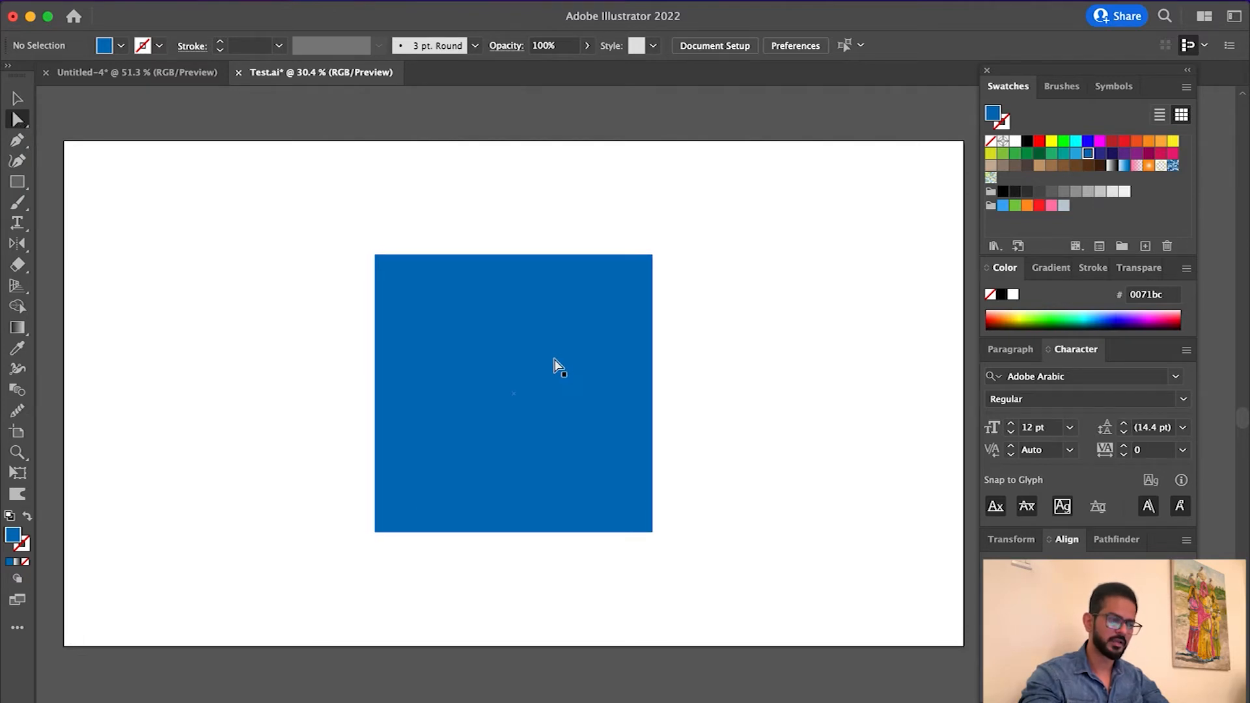
{"action": "left_click", "coordinate": [532, 369]}
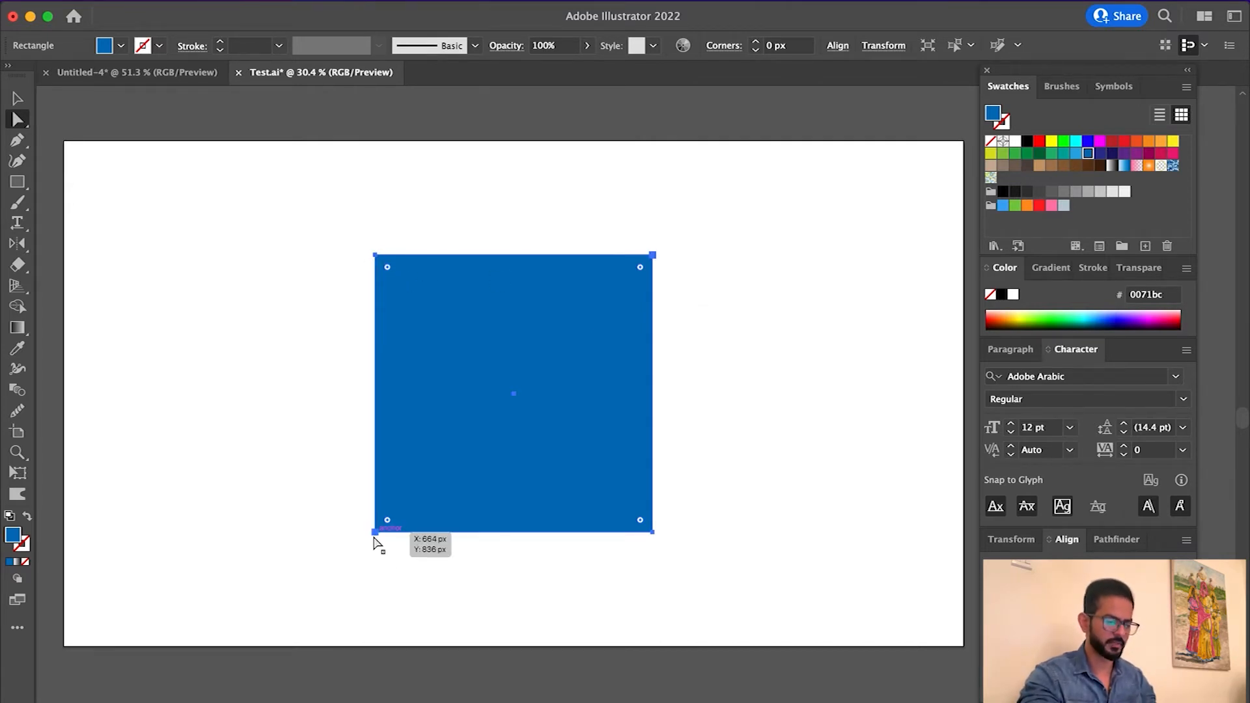
{"action": "key", "text": "z"}
{"action": "left_click_drag", "start_coordinate": [363, 223], "coordinate": [588, 381]}
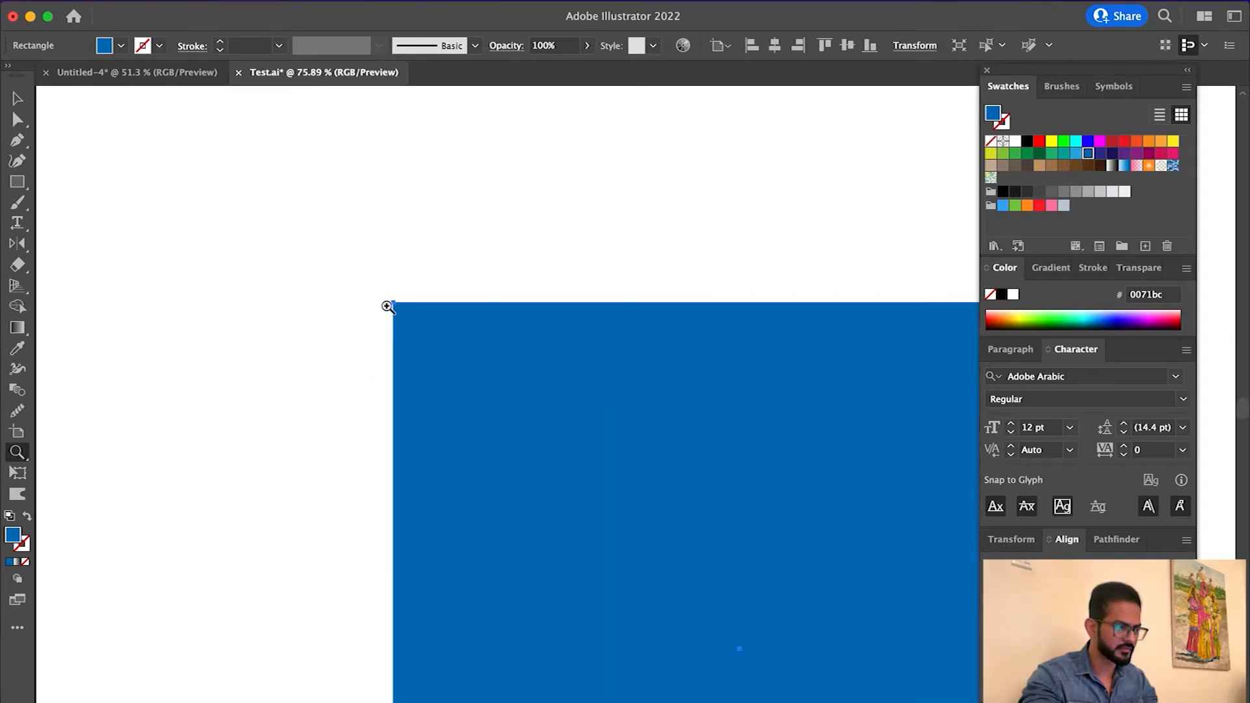
{"action": "key", "text": "a"}
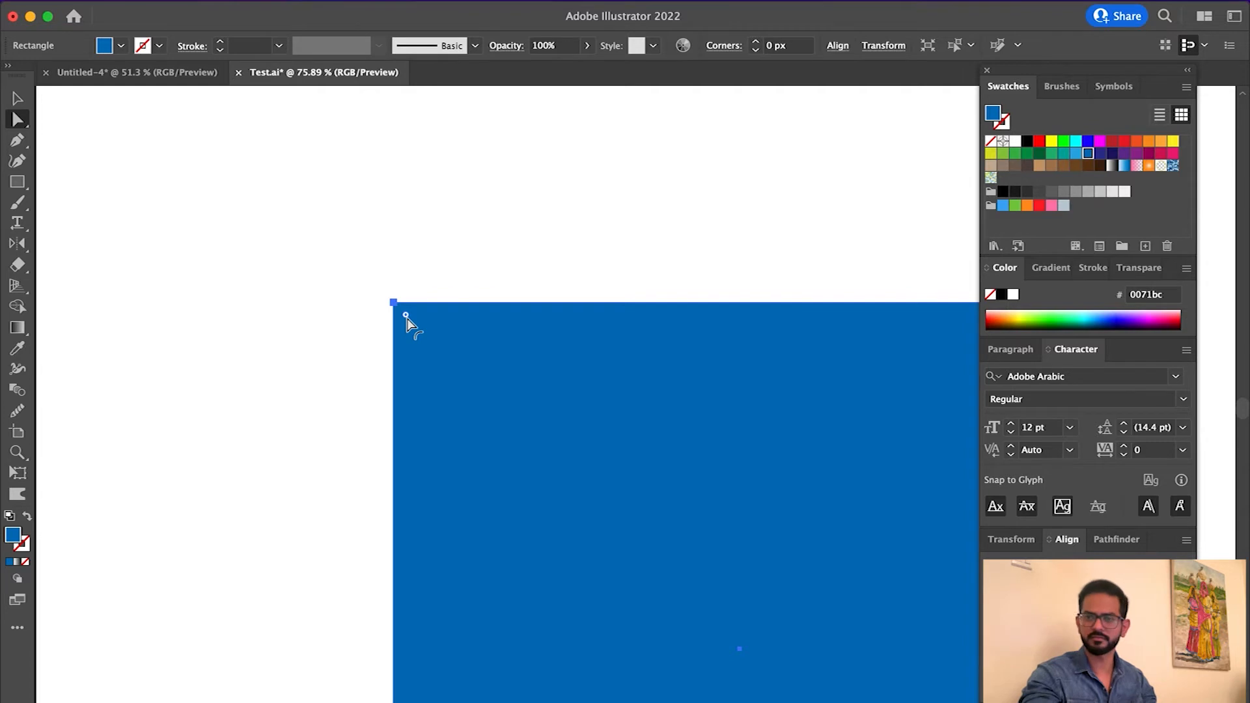
{"action": "left_click", "coordinate": [511, 245]}
{"action": "key", "text": "z"}
{"action": "left_click_drag", "start_coordinate": [752, 629], "coordinate": [507, 413]}
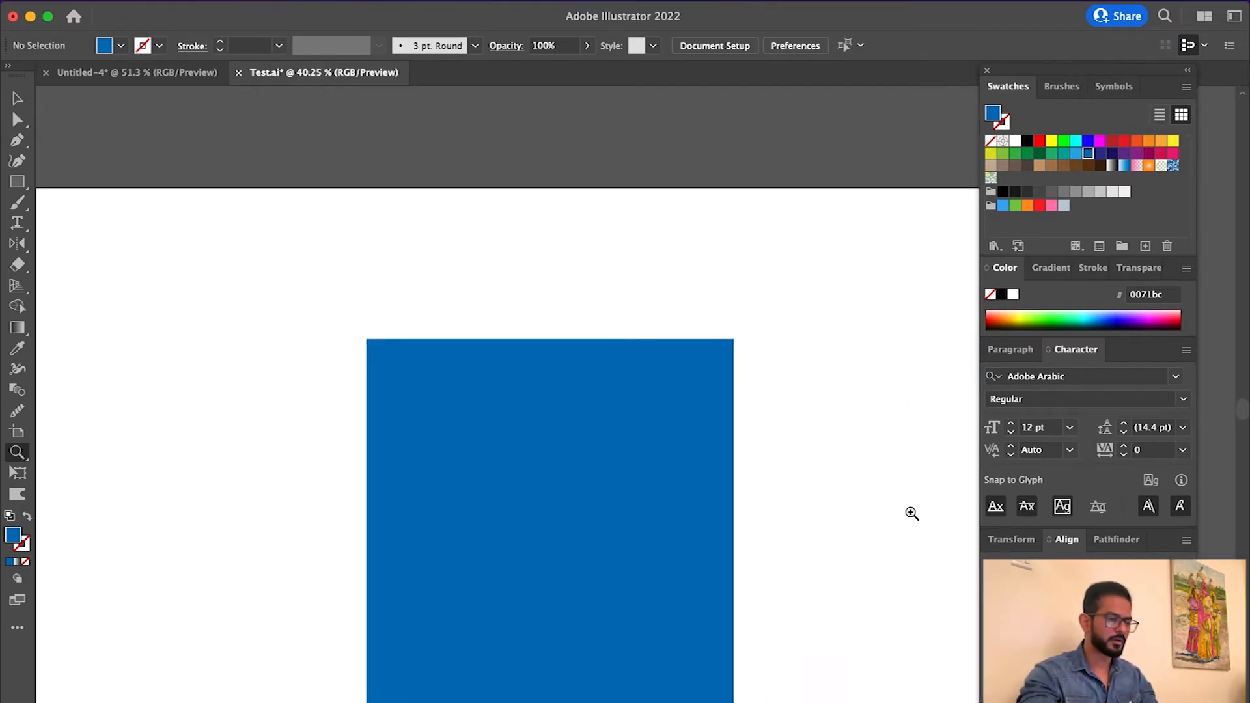
- Try moving the whole blue square to the right with the Direct Selection tool, and undo the move
{"action": "left_click", "coordinate": [923, 491]}
{"action": "left_click_drag", "start_coordinate": [376, 360], "coordinate": [468, 383]}
{"action": "key", "text": "a"}
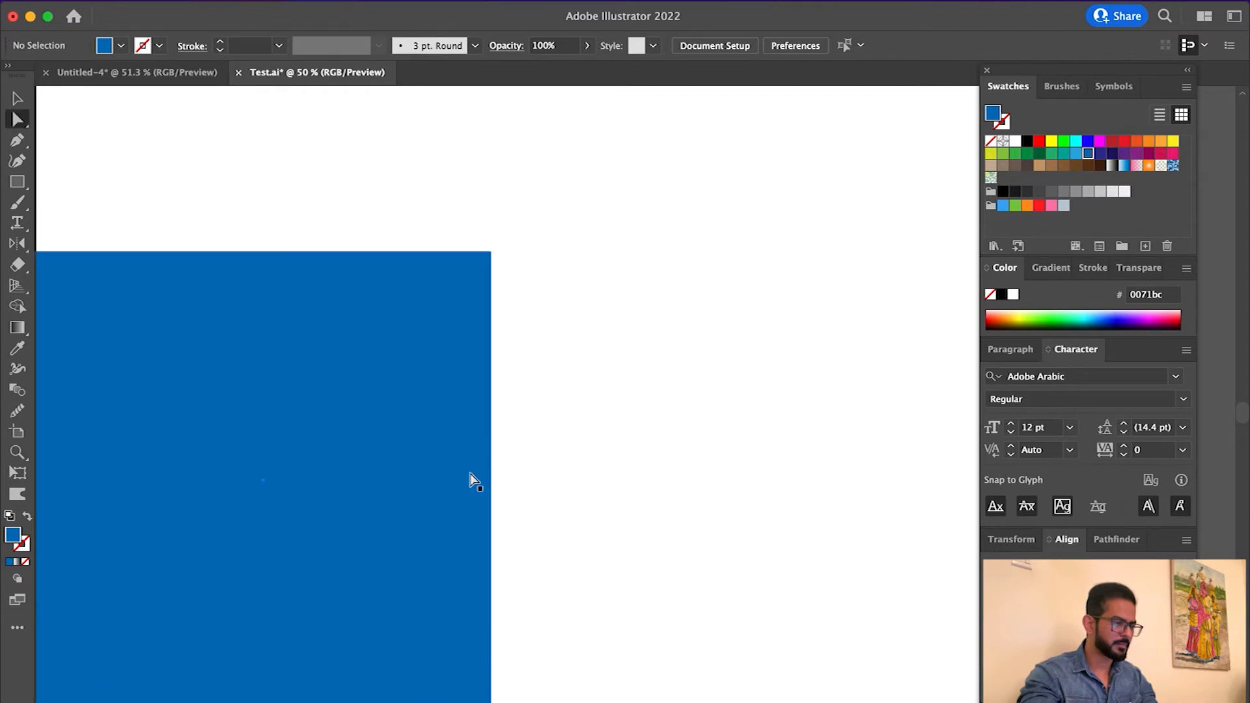
{"action": "left_click", "coordinate": [345, 352]}
{"action": "left_click", "coordinate": [641, 380]}
{"action": "left_click", "coordinate": [338, 369]}
{"action": "left_click", "coordinate": [799, 312]}
{"action": "left_click_drag", "start_coordinate": [233, 409], "coordinate": [408, 380]}
{"action": "key", "text": "super+z"}
{"action": "left_click", "coordinate": [704, 362]}
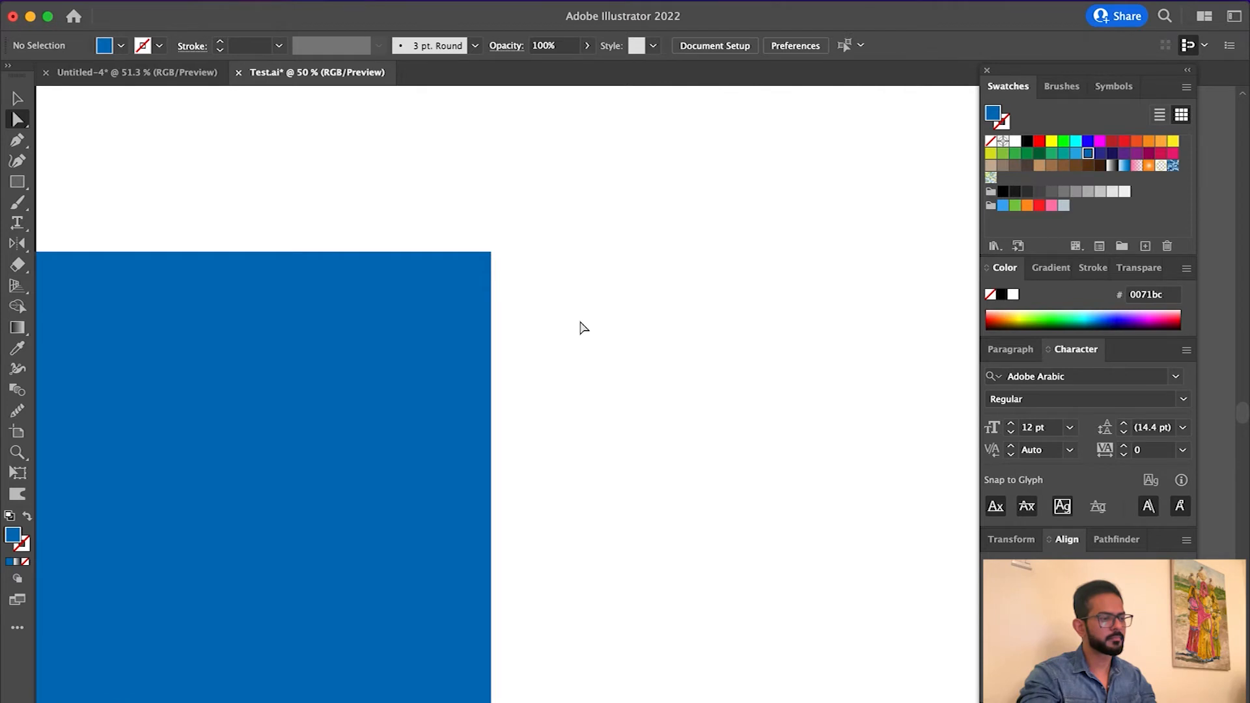
- Select only the square's top-right anchor point with the Direct Selection tool and inspect the other corners
{"action": "key", "text": "super+space"}
{"action": "left_click_drag", "start_coordinate": [457, 239], "coordinate": [572, 321]}
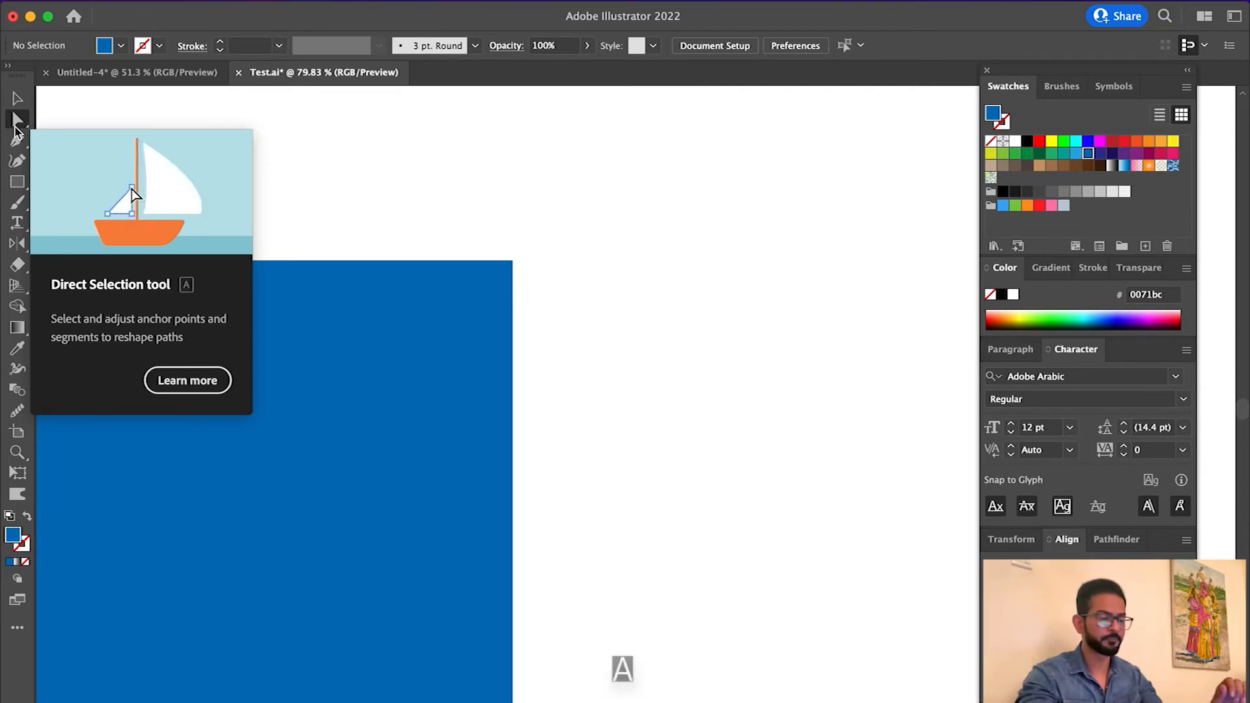
{"action": "left_click", "coordinate": [513, 267]}
{"action": "key", "text": "z"}
{"action": "left_click_drag", "start_coordinate": [630, 455], "coordinate": [573, 290]}
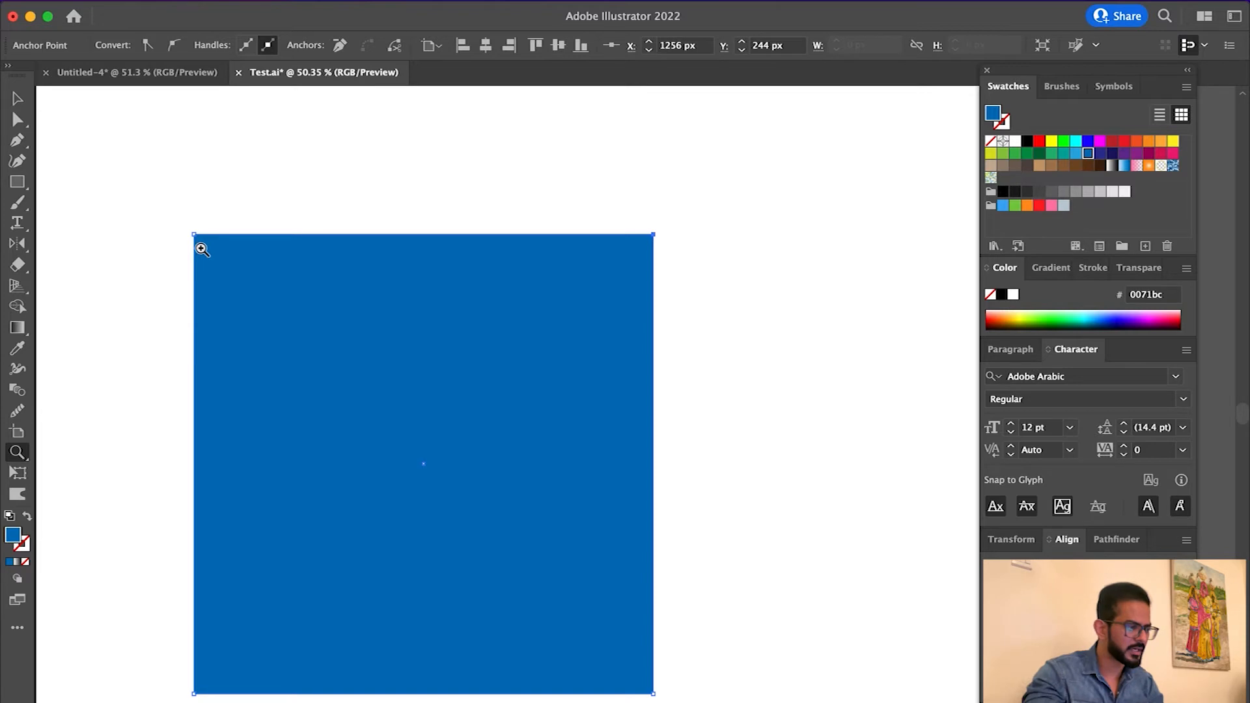
{"action": "left_click", "coordinate": [155, 210]}
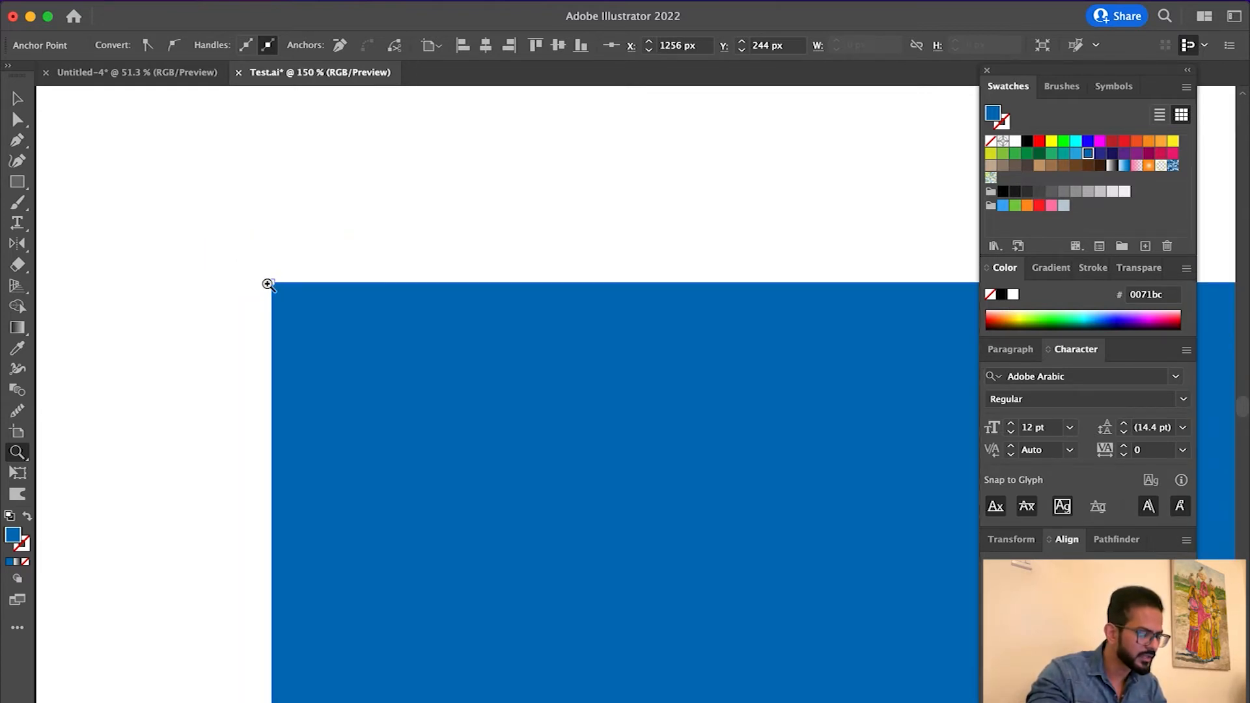
{"action": "left_click_drag", "start_coordinate": [820, 517], "coordinate": [78, 631]}
{"action": "left_click_drag", "start_coordinate": [604, 368], "coordinate": [465, 383]}
{"action": "left_click_drag", "start_coordinate": [666, 589], "coordinate": [706, 292]}
{"action": "key", "text": "super+0"}
{"action": "key", "text": "a"}
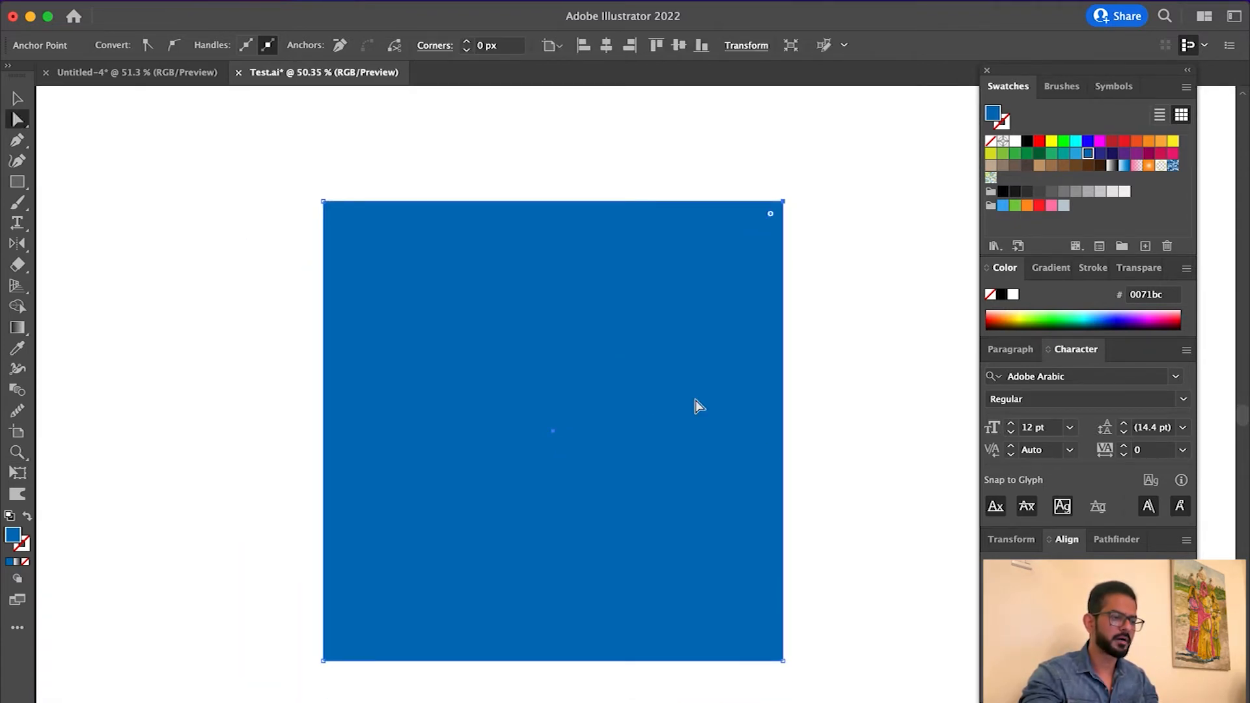
- Move the square's top-right anchor point outward and down slightly, and undo the change
{"action": "left_click", "coordinate": [814, 236]}
{"action": "left_click_drag", "start_coordinate": [782, 202], "coordinate": [845, 234]}
{"action": "key", "text": "super+z"}
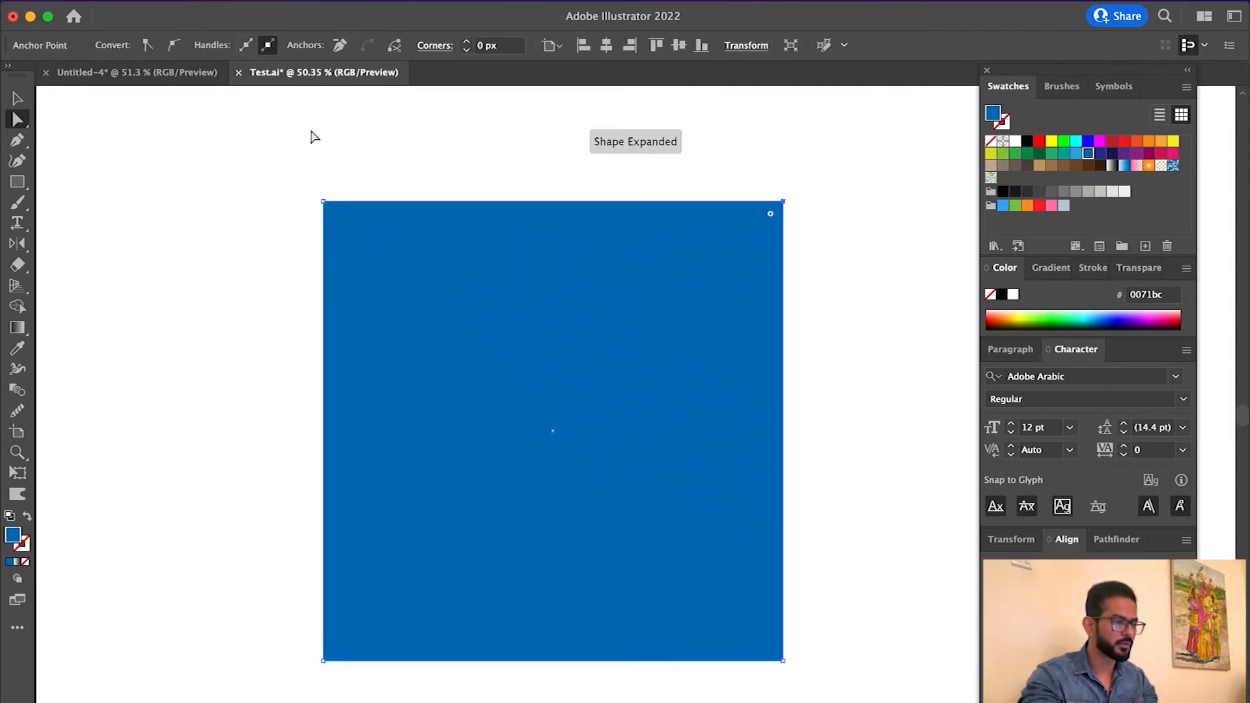
{"action": "left_click", "coordinate": [904, 259]}
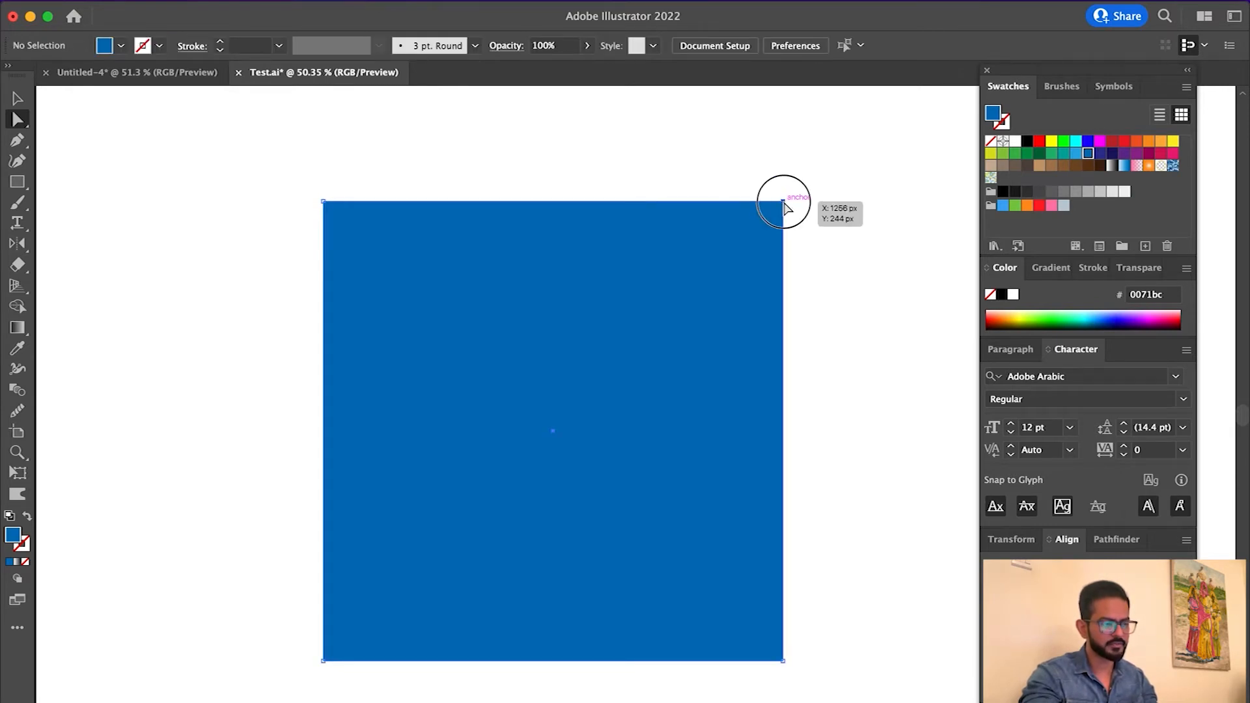
- Reshape the square by moving its top-right anchor point down near the bottom-right corner, and undo the reshaping
{"action": "left_click_drag", "start_coordinate": [786, 207], "coordinate": [910, 605]}
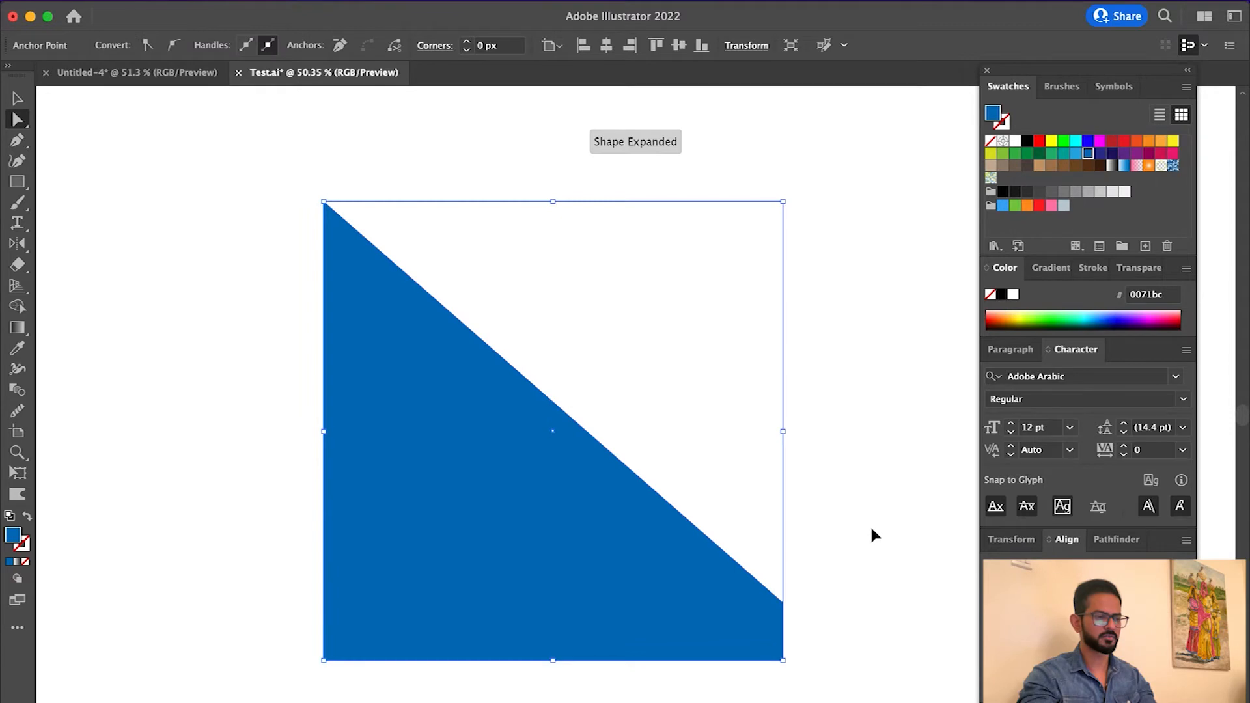
{"action": "key", "text": "super+z"}
{"action": "left_click", "coordinate": [872, 374]}
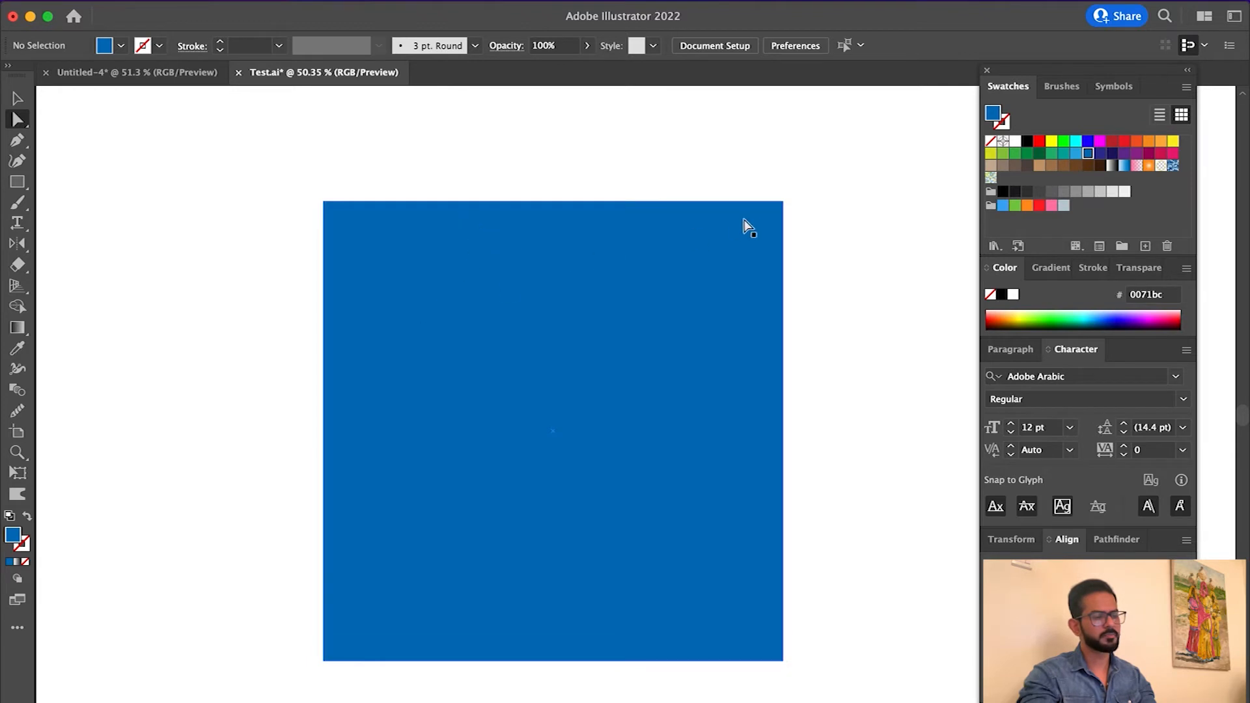
- Delete the square's top-right anchor point to form a triangle, and undo the deletion
{"action": "left_click", "coordinate": [783, 202]}
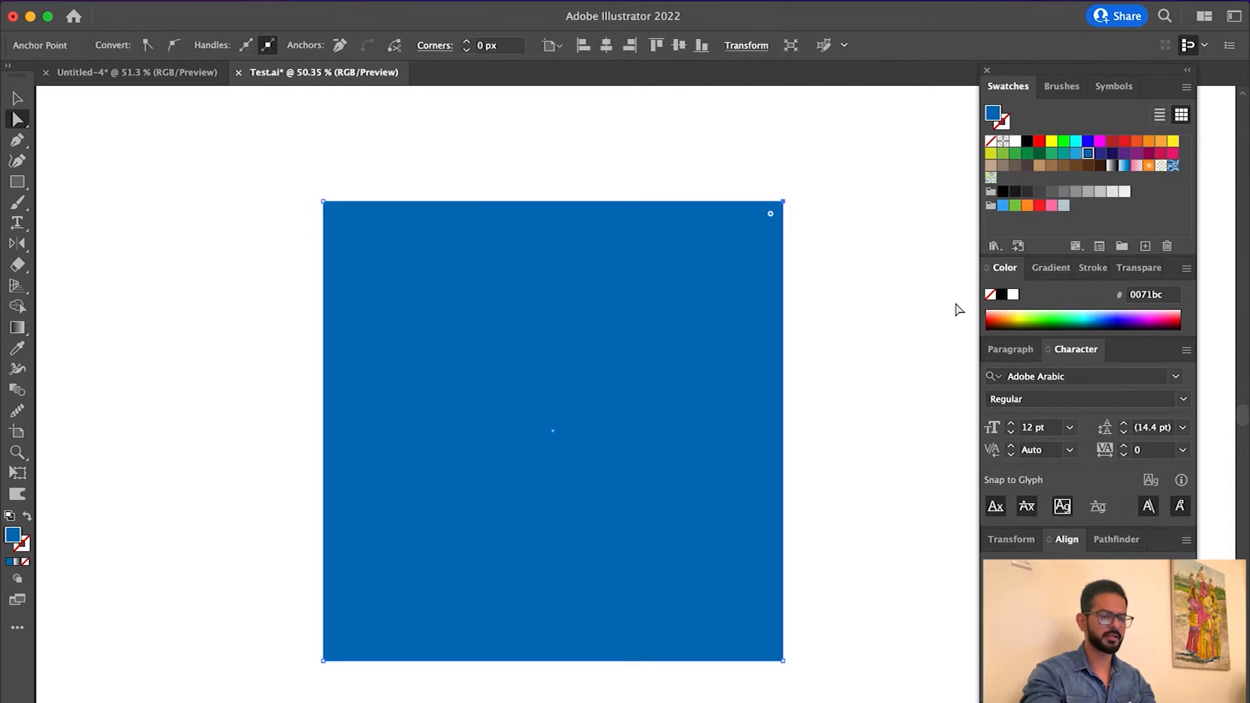
{"action": "key", "text": "Delete"}
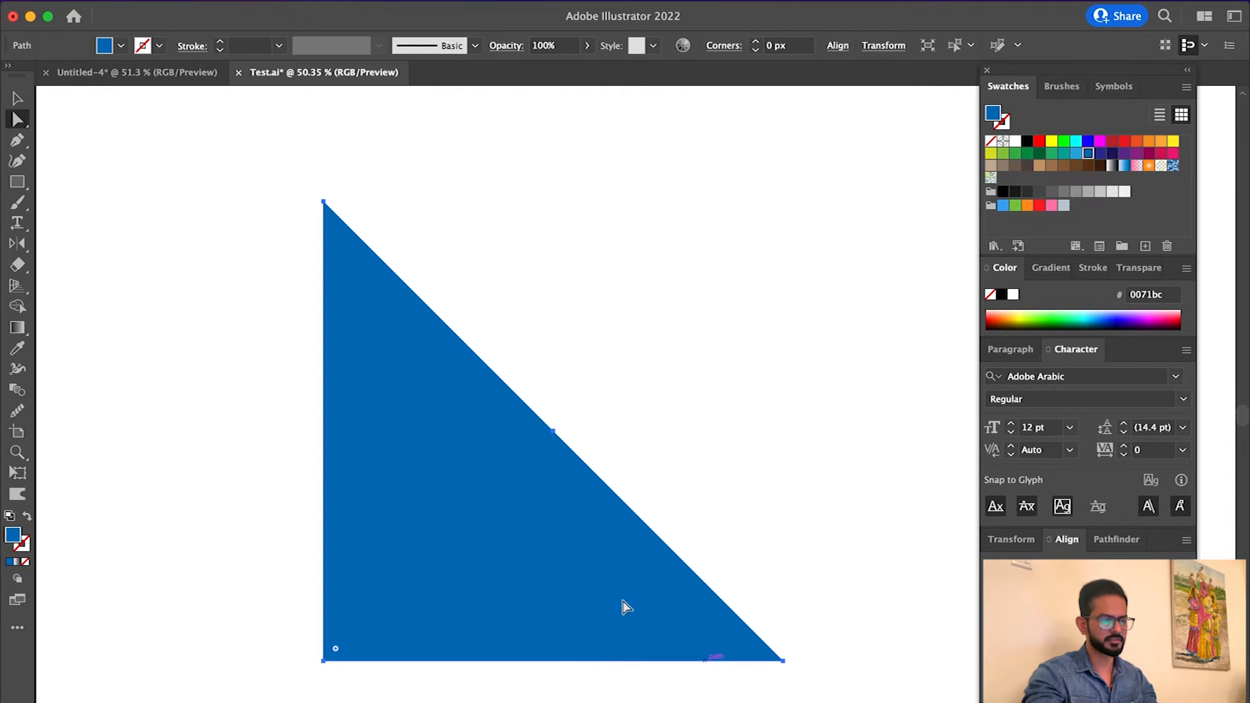
{"action": "key", "text": "super+z"}
{"action": "left_click", "coordinate": [876, 449]}
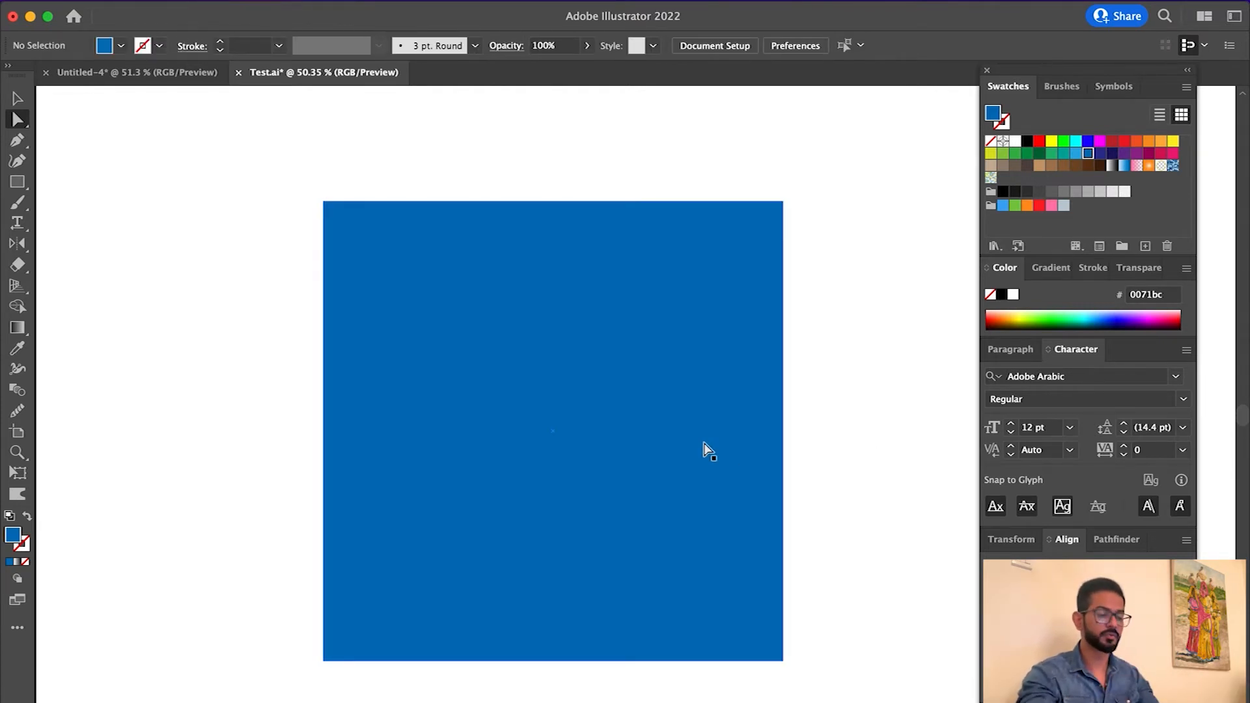
- Hide the artboards around the blue square
{"action": "key", "text": "v"}
{"action": "left_click_drag", "start_coordinate": [759, 491], "coordinate": [739, 479]}
{"action": "key", "text": "z"}
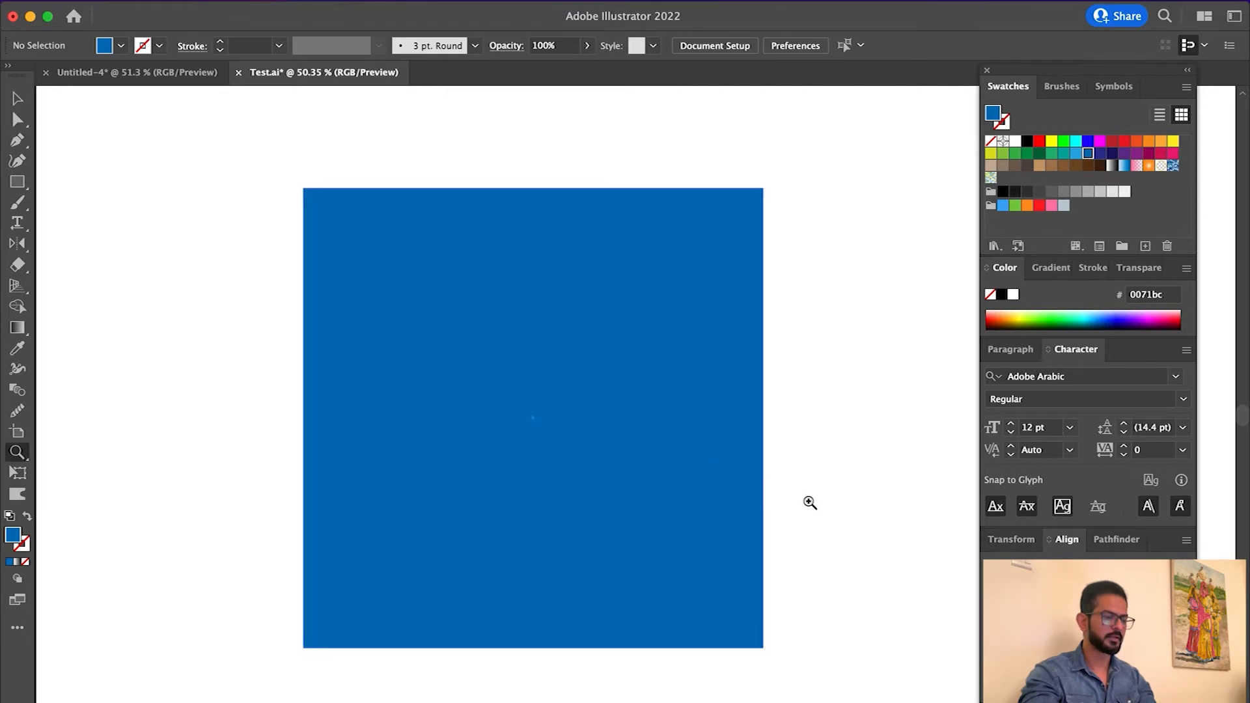
{"action": "left_click_drag", "start_coordinate": [809, 502], "coordinate": [773, 502]}
{"action": "left_click_drag", "start_coordinate": [768, 456], "coordinate": [688, 470]}
{"action": "left_click_drag", "start_coordinate": [789, 534], "coordinate": [748, 413]}
{"action": "key", "text": "v"}
{"action": "left_click_drag", "start_coordinate": [610, 428], "coordinate": [572, 469]}
{"action": "key", "text": "z"}
{"action": "left_click_drag", "start_coordinate": [785, 479], "coordinate": [772, 477]}
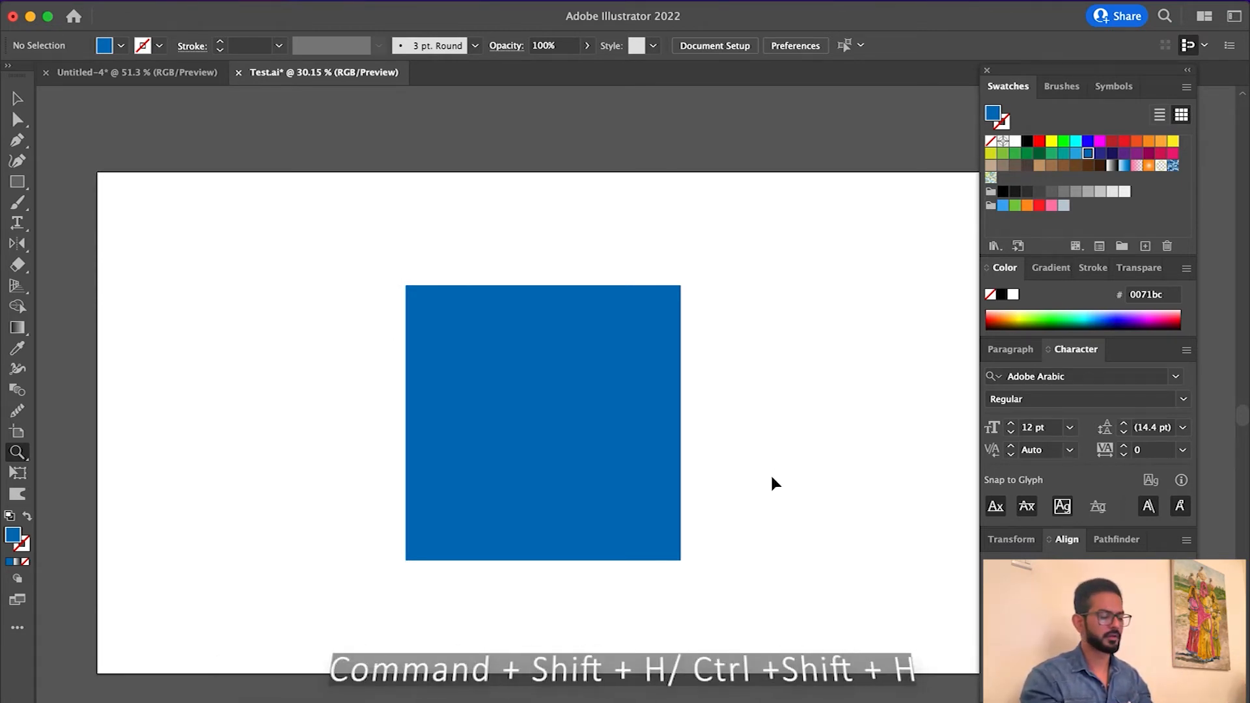
{"action": "key", "text": "super+shift+h"}
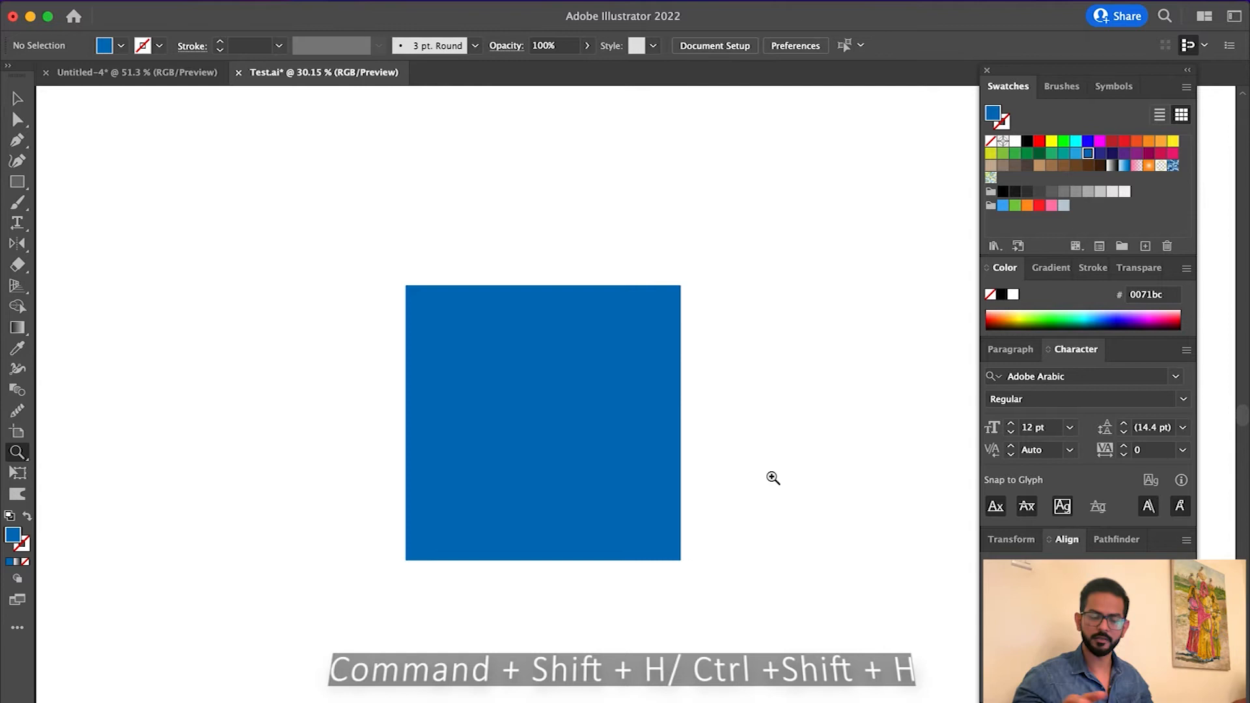
{"action": "left_click_drag", "start_coordinate": [767, 482], "coordinate": [761, 497]}
- Move the blue square to the left on the open canvas with the Selection tool
{"action": "key", "text": "v"}
{"action": "left_click", "coordinate": [497, 399]}
{"action": "left_click_drag", "start_coordinate": [497, 398], "coordinate": [381, 405]}
{"action": "left_click", "coordinate": [585, 436]}
{"action": "left_click_drag", "start_coordinate": [664, 448], "coordinate": [630, 472]}
{"action": "left_click", "coordinate": [373, 463]}
{"action": "left_click_drag", "start_coordinate": [409, 371], "coordinate": [394, 425]}
{"action": "left_click", "coordinate": [658, 401]}
- Duplicate the blue square, placing the copy to its right at the same height with a small gap
{"action": "left_click_drag", "start_coordinate": [383, 526], "coordinate": [674, 554]}
{"action": "left_click", "coordinate": [647, 211]}
{"action": "key", "text": "a"}
{"action": "left_click_drag", "start_coordinate": [586, 353], "coordinate": [590, 247]}
{"action": "key", "text": "z"}
{"action": "left_click_drag", "start_coordinate": [361, 332], "coordinate": [480, 352]}
{"action": "key", "text": "v"}
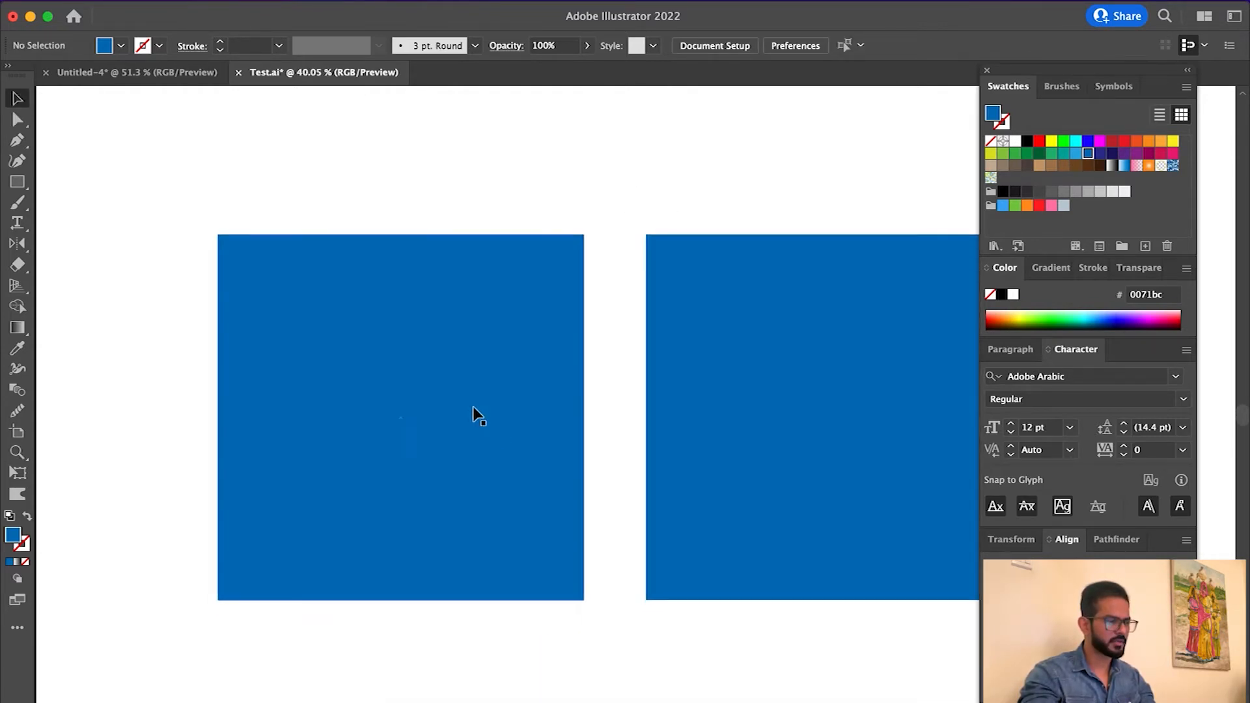
- Draw a diagonal line from beyond the left square's top-left corner past its bottom-right corner, and undo it
{"action": "left_click", "coordinate": [493, 430]}
{"action": "left_click", "coordinate": [137, 222]}
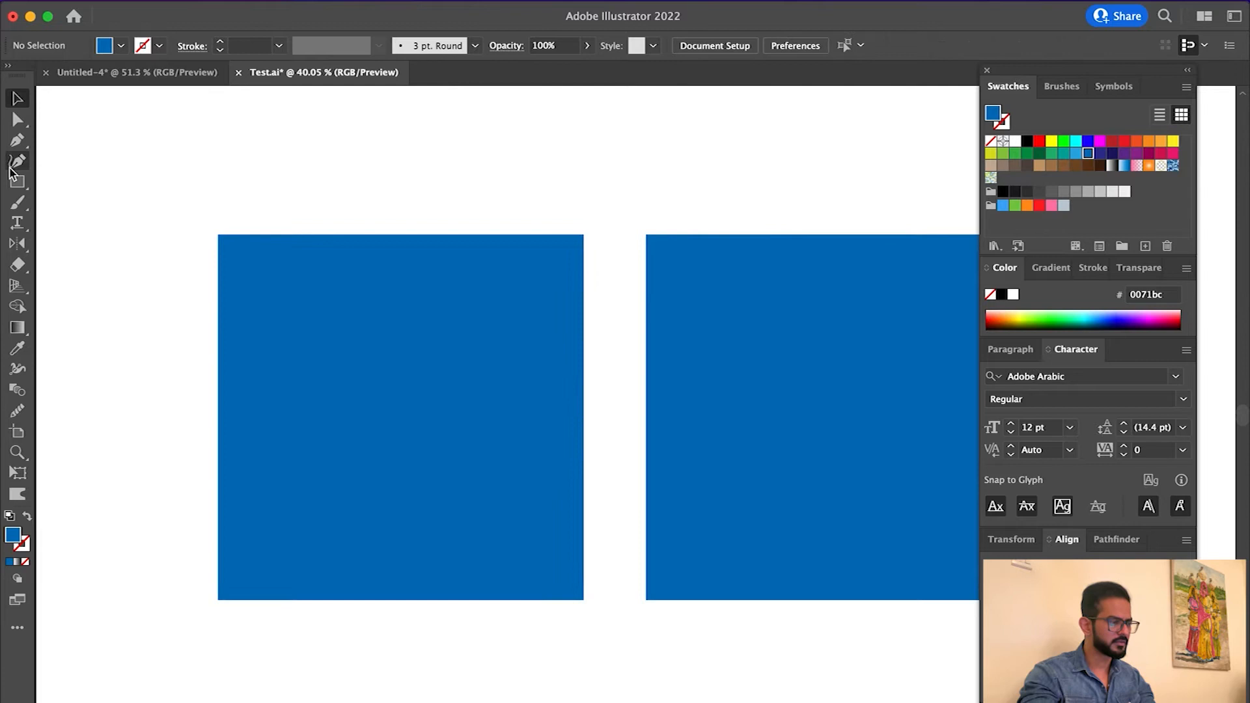
{"action": "left_click_drag", "start_coordinate": [181, 216], "coordinate": [494, 528]}
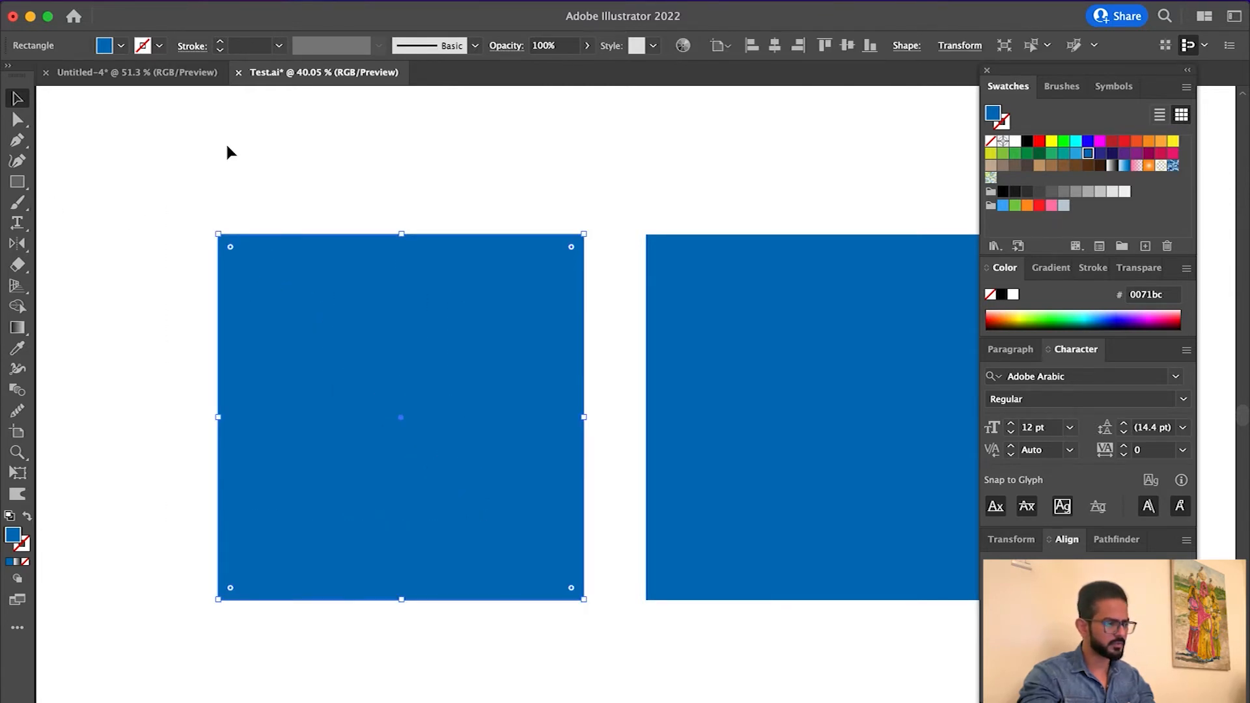
{"action": "left_click", "coordinate": [225, 142]}
{"action": "left_click_drag", "start_coordinate": [18, 187], "coordinate": [134, 265]}
{"action": "left_click_drag", "start_coordinate": [199, 216], "coordinate": [613, 630]}
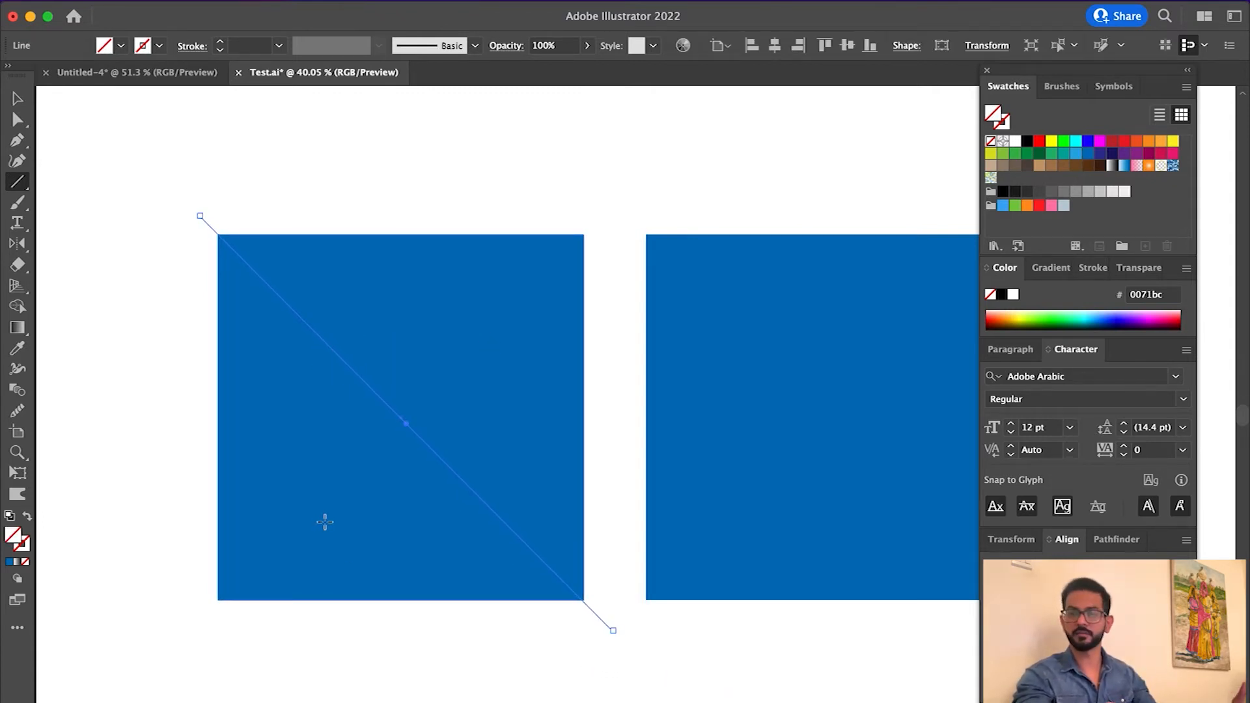
{"action": "key", "text": "super+z"}
- Delete the right-hand copy of the blue square
{"action": "key", "text": "v"}
{"action": "key", "text": "z"}
{"action": "left_click_drag", "start_coordinate": [759, 367], "coordinate": [349, 291]}
{"action": "key", "text": "v"}
{"action": "left_click", "coordinate": [666, 383]}
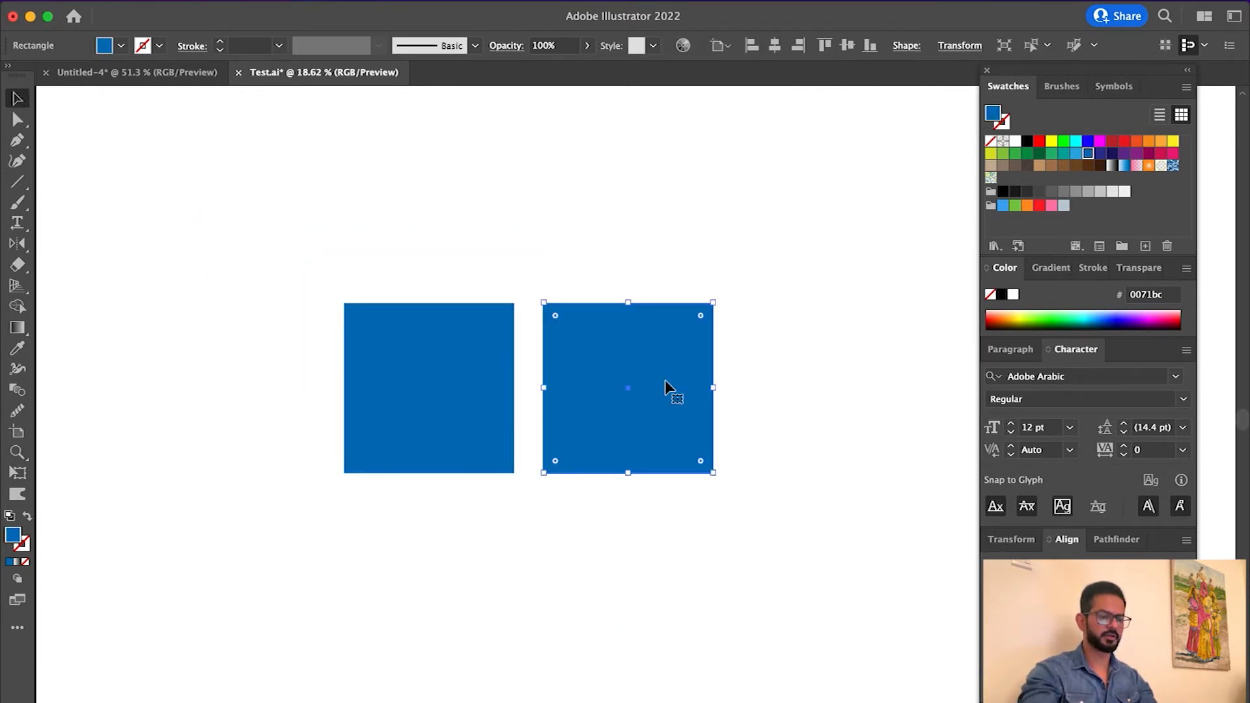
{"action": "key", "text": "Delete"}
- Try shifting the remaining blue square up and left, then to the right, undoing each change
{"action": "key", "text": "z"}
{"action": "left_click", "coordinate": [491, 349]}
{"action": "scroll", "coordinate": [629, 384], "scroll_direction": "left", "scroll_amount": 3}
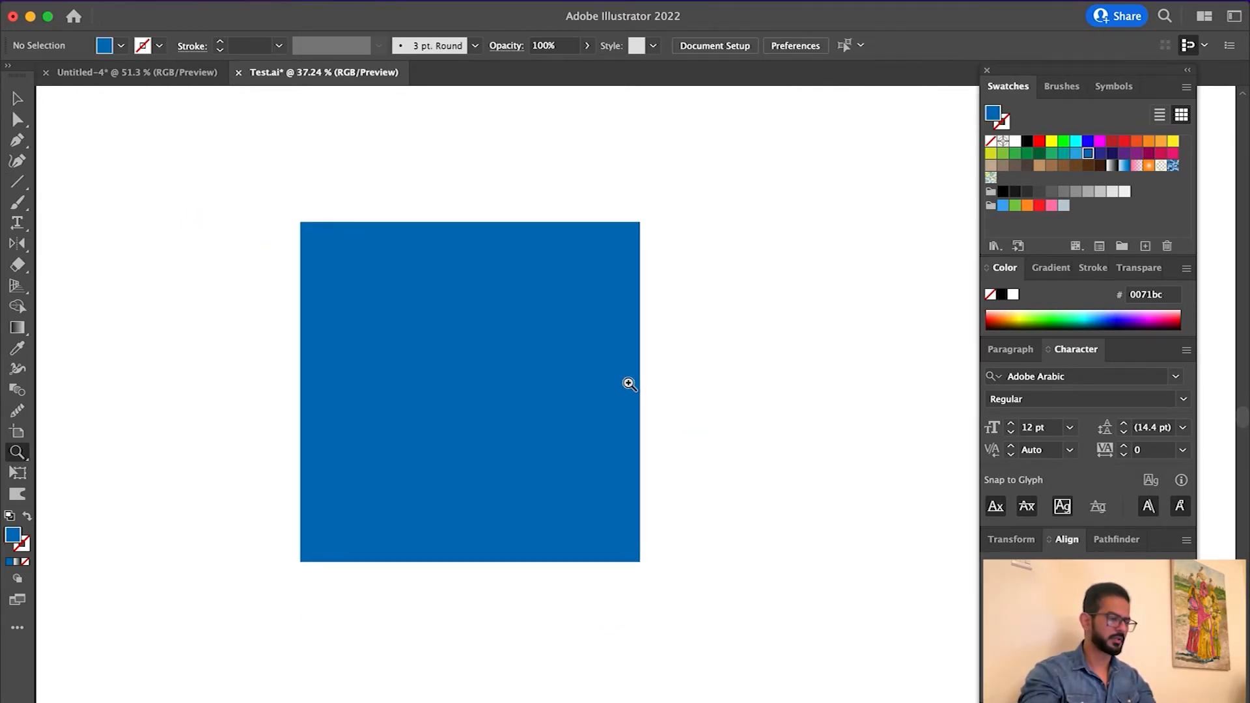
{"action": "key", "text": "v"}
{"action": "left_click", "coordinate": [610, 393]}
{"action": "left_click_drag", "start_coordinate": [610, 393], "coordinate": [472, 298]}
{"action": "key", "text": "super+z"}
{"action": "left_click", "coordinate": [698, 306]}
{"action": "left_click_drag", "start_coordinate": [527, 361], "coordinate": [589, 353]}
{"action": "key", "text": "super+z"}
{"action": "left_click", "coordinate": [703, 416]}
- Copy the blue square, paste it in front of the original, offset the copy down and right, and undo both changes
{"action": "left_click", "coordinate": [372, 412]}
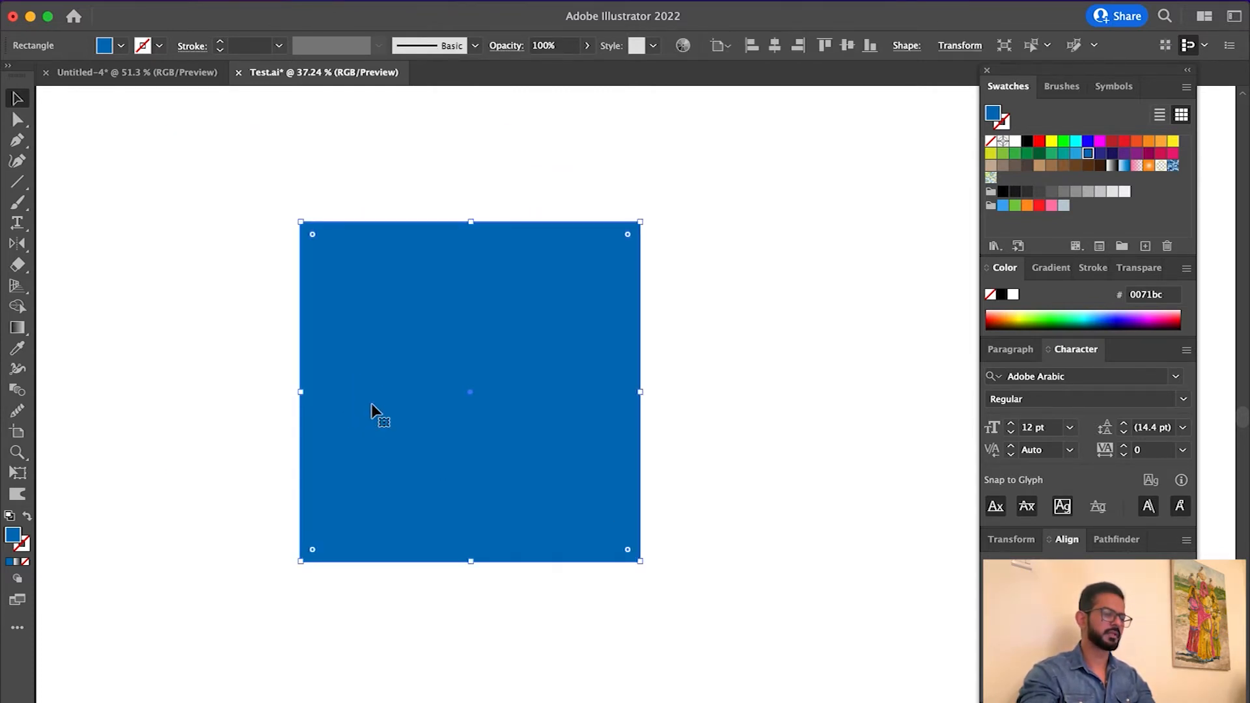
{"action": "key", "text": "super"}
{"action": "key", "text": "super+c"}
{"action": "key", "text": "super+f"}
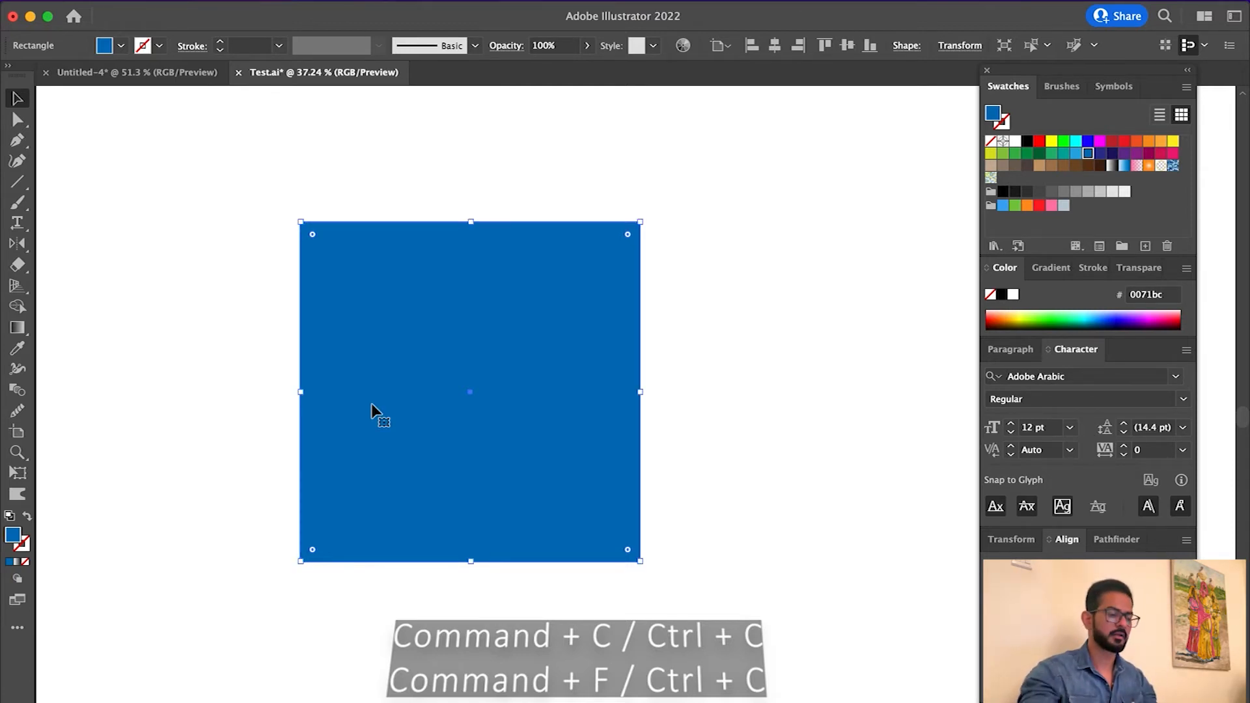
{"action": "left_click_drag", "start_coordinate": [401, 379], "coordinate": [464, 405]}
{"action": "key", "text": "super+z"}
{"action": "key", "text": "super+z"}
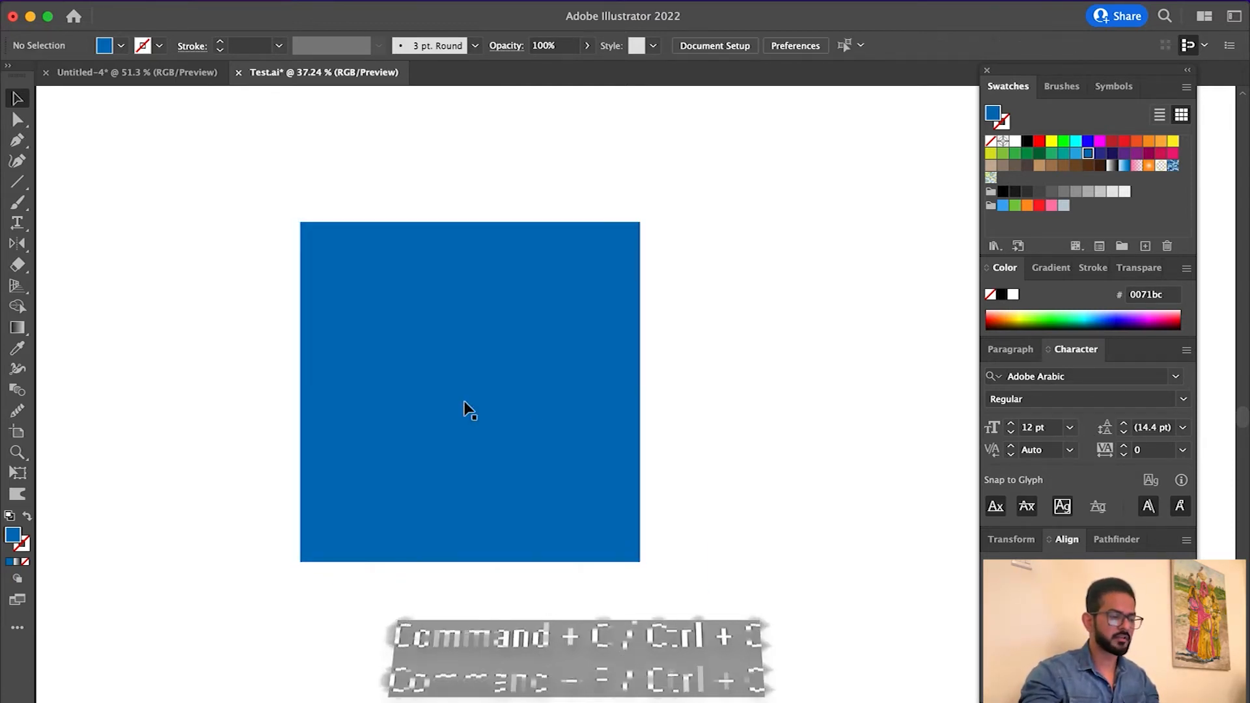
- Paste a copy of the blue square with the regular Paste command, and undo the paste
{"action": "left_click", "coordinate": [465, 407]}
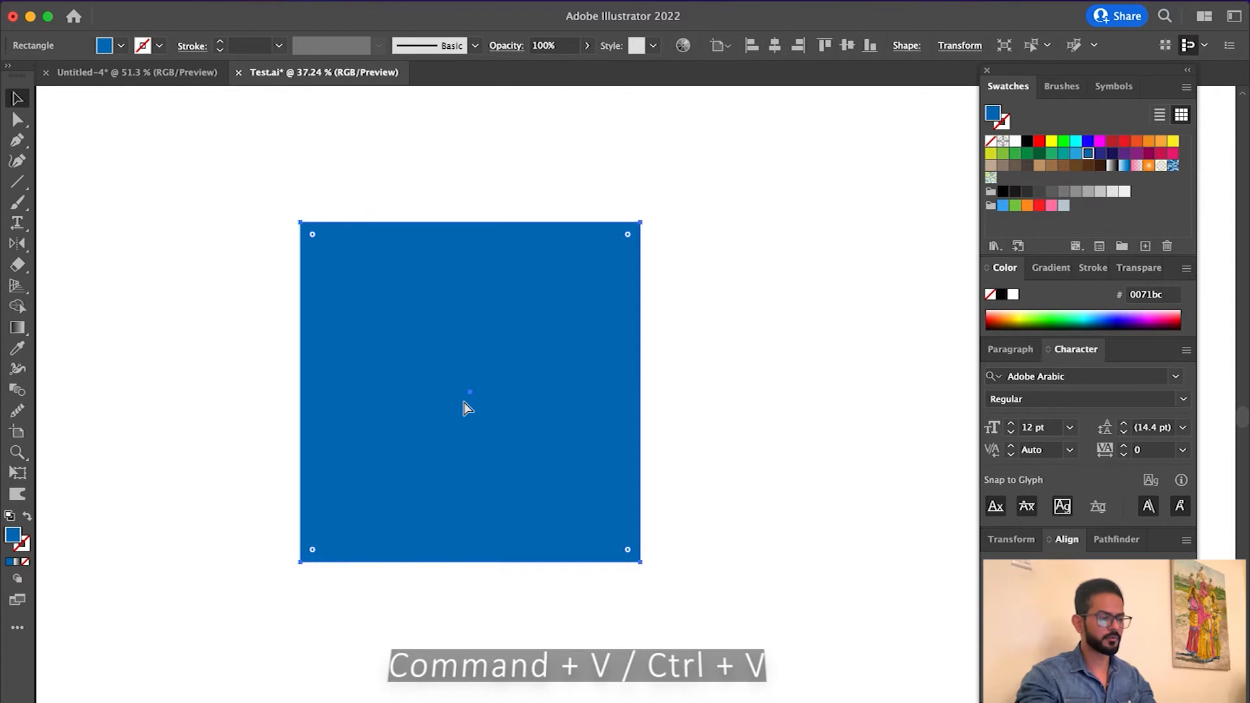
{"action": "key", "text": "super+v"}
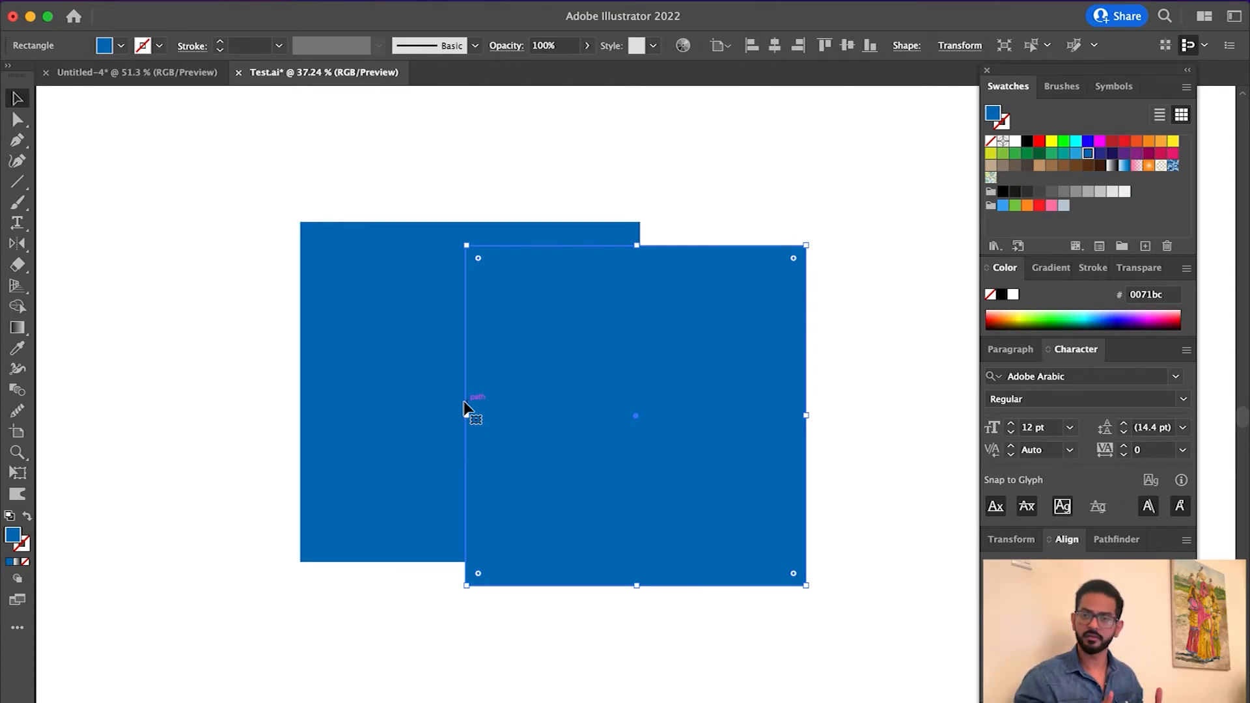
{"action": "key", "text": "super+z"}
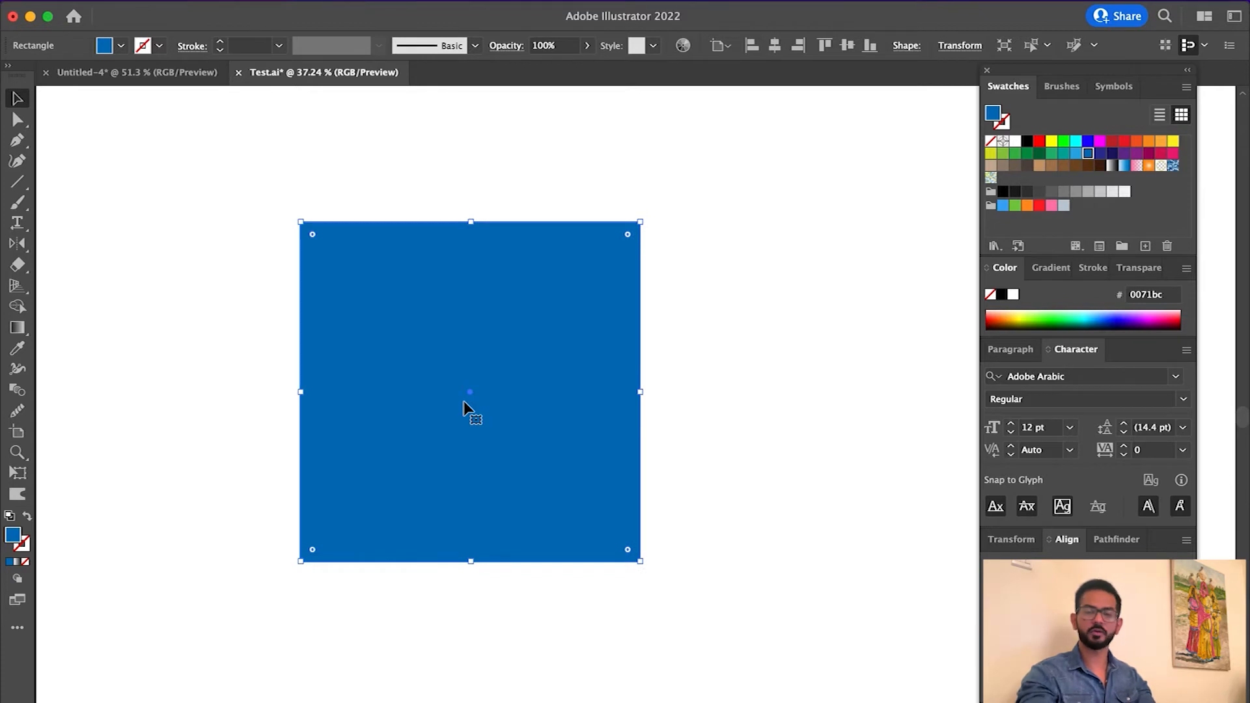
- Copy the blue square, paste it in front of the original, try offsetting the copy down and right, and undo that move
{"action": "left_click", "coordinate": [748, 423]}
{"action": "left_click", "coordinate": [499, 349]}
{"action": "key", "text": "super"}
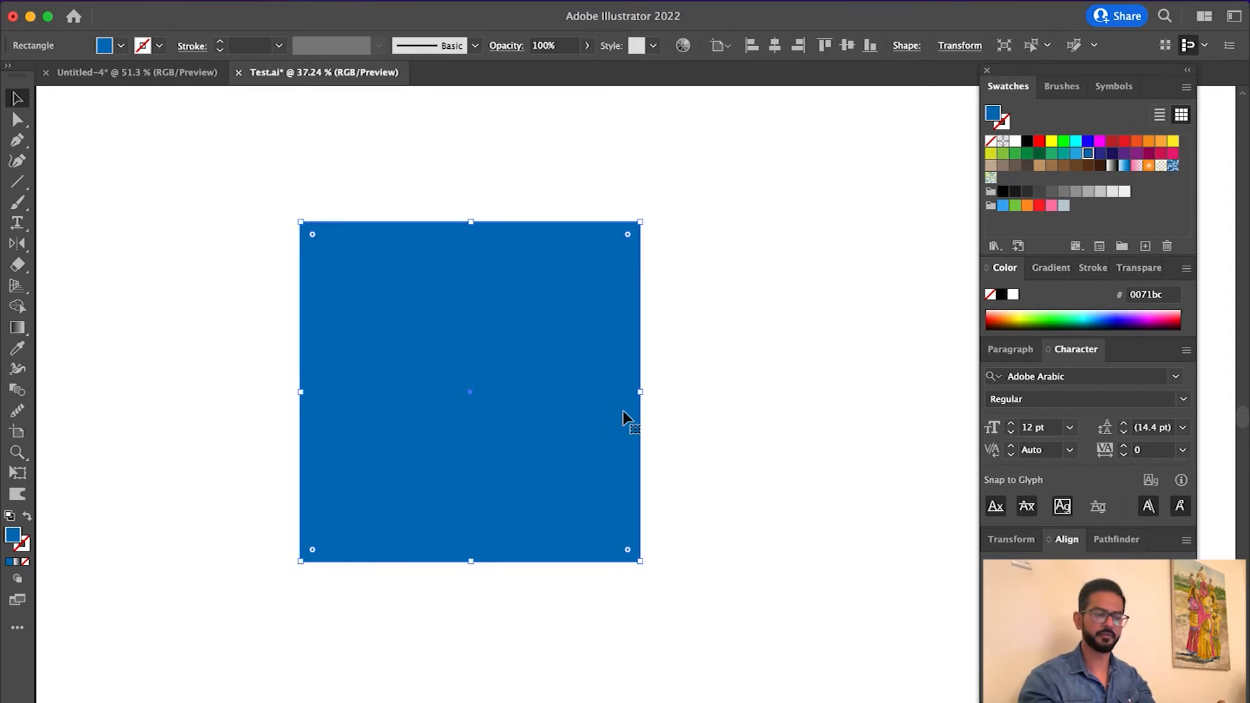
{"action": "left_click", "coordinate": [699, 503]}
{"action": "left_click", "coordinate": [432, 335]}
{"action": "left_click_drag", "start_coordinate": [404, 290], "coordinate": [765, 456]}
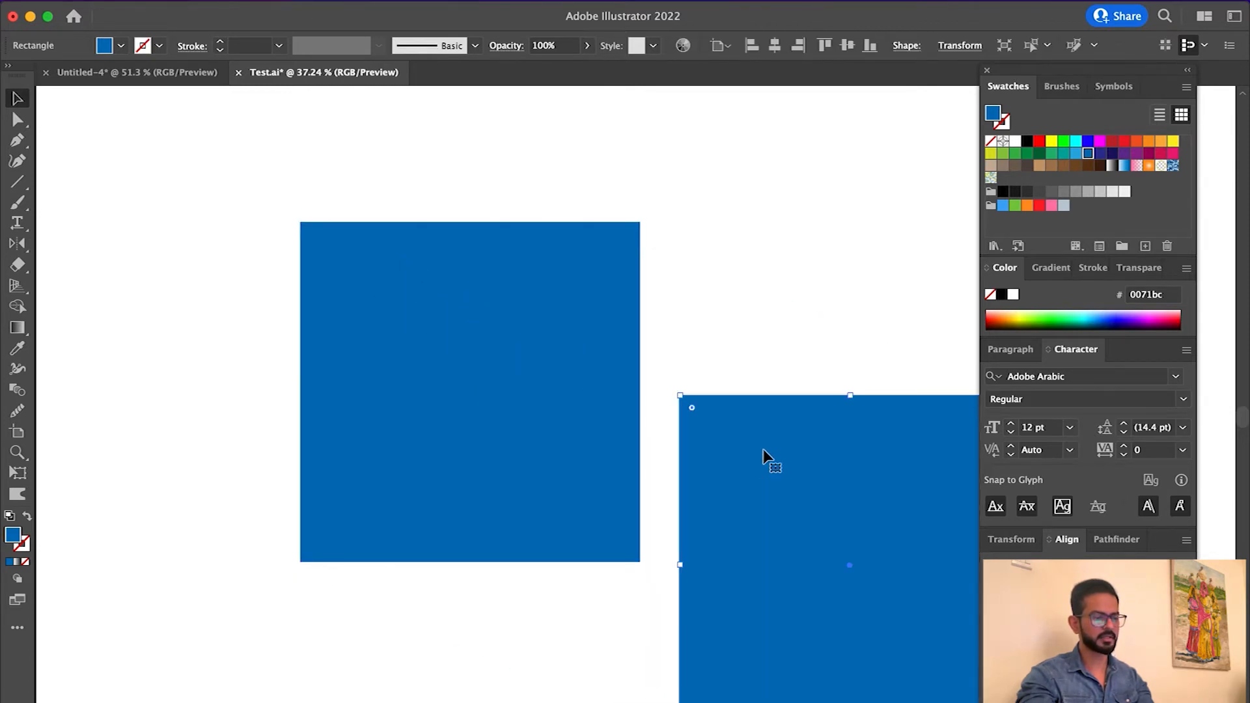
{"action": "key", "text": "super+z"}
- Try moving the front blue square straight to the right, and undo the move
{"action": "left_click", "coordinate": [756, 419]}
{"action": "left_click", "coordinate": [491, 298]}
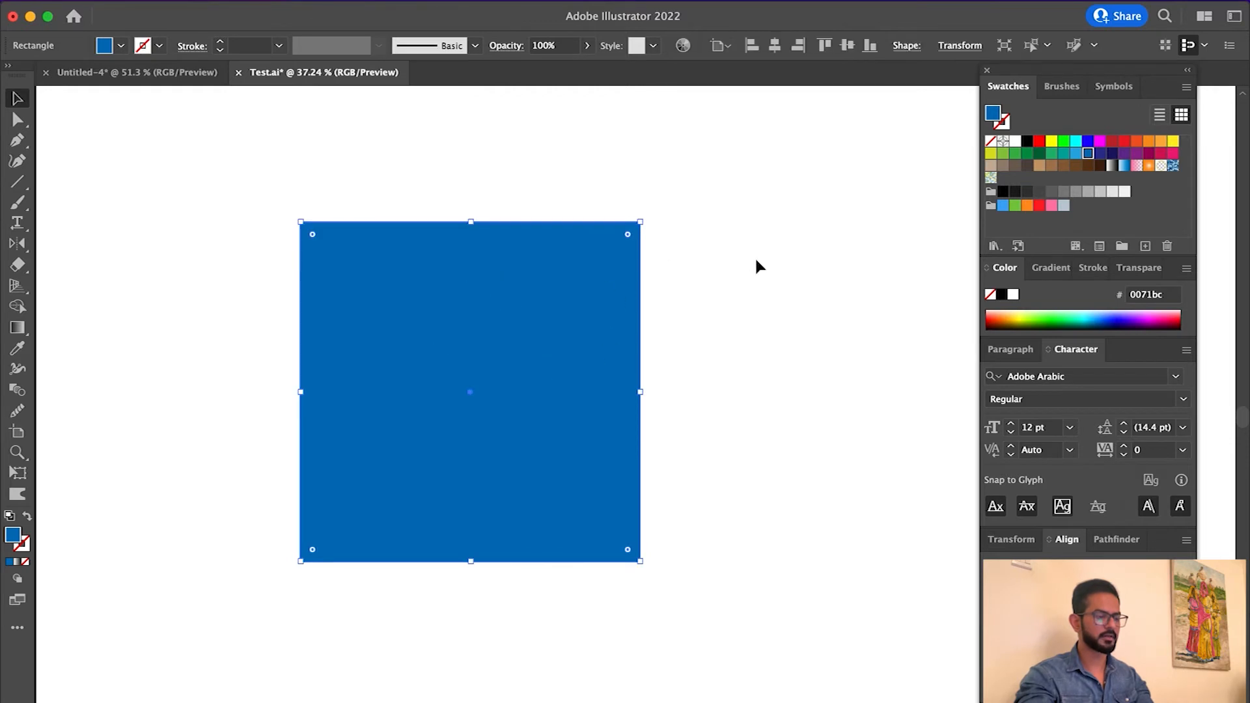
{"action": "left_click", "coordinate": [293, 274]}
{"action": "left_click_drag", "start_coordinate": [398, 301], "coordinate": [750, 336]}
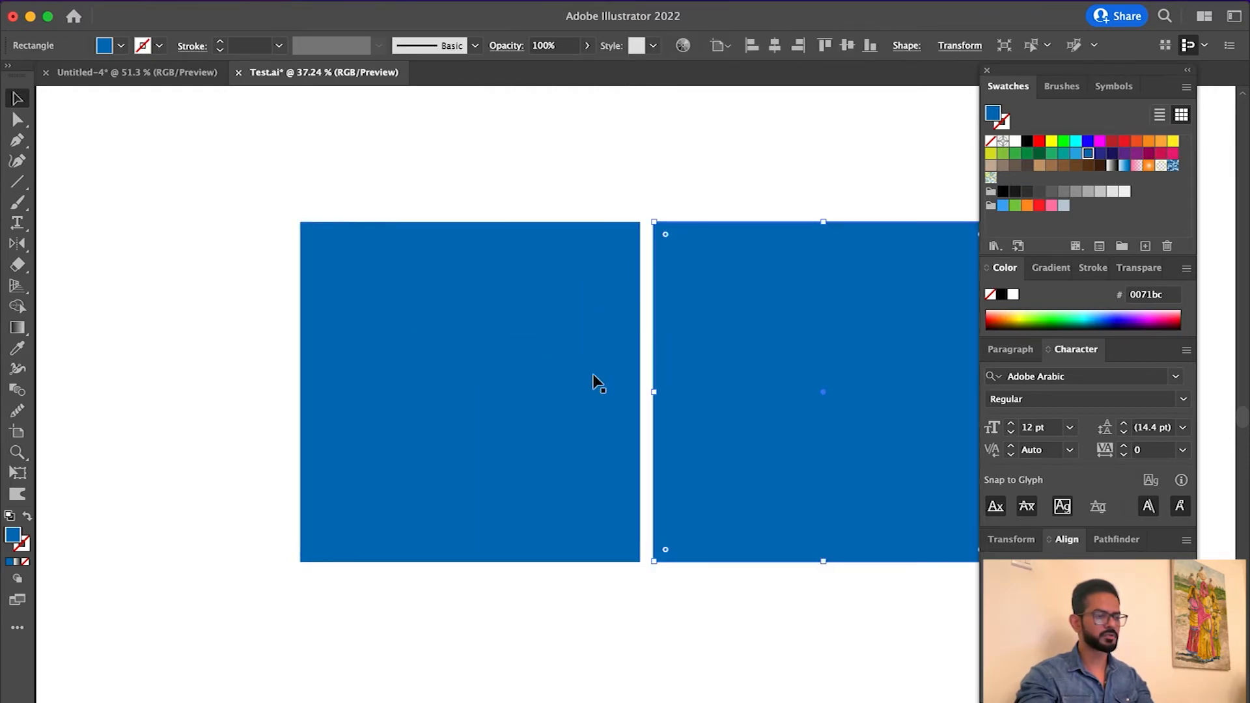
{"action": "key", "text": "super+z"}
{"action": "left_click_drag", "start_coordinate": [198, 193], "coordinate": [502, 420]}
{"action": "left_click", "coordinate": [807, 419]}
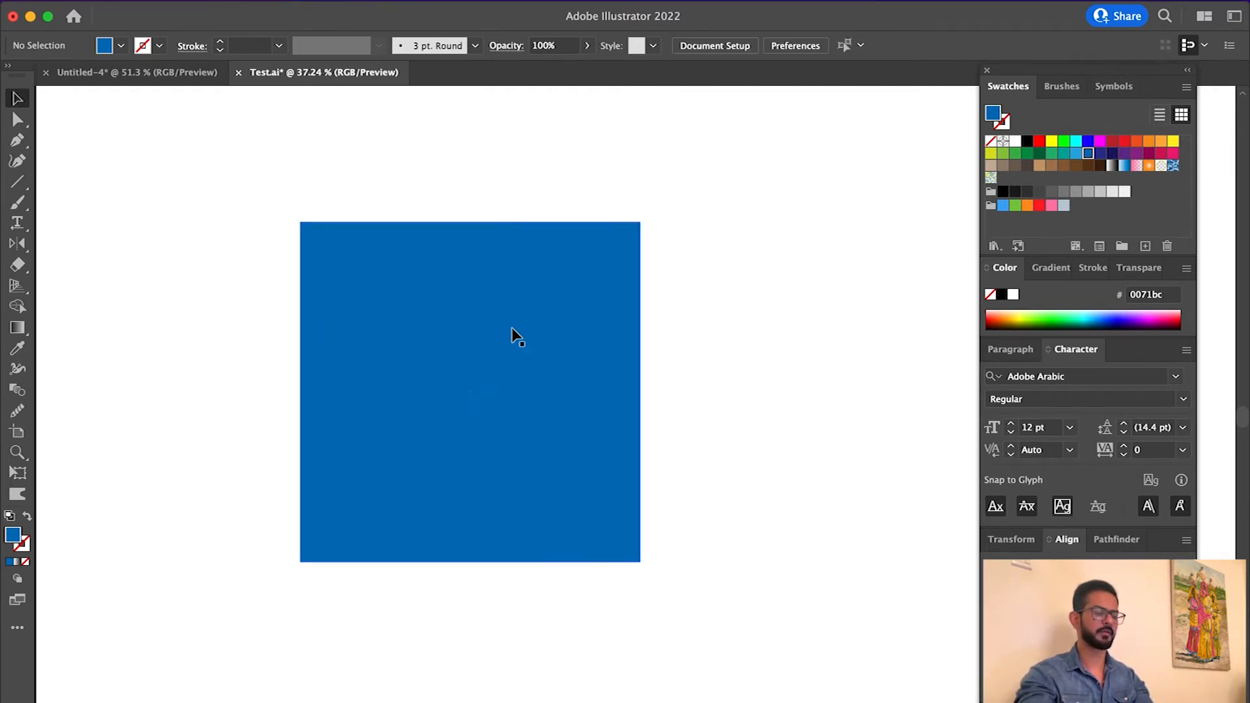
{"action": "left_click", "coordinate": [492, 310]}
{"action": "left_click", "coordinate": [692, 507]}
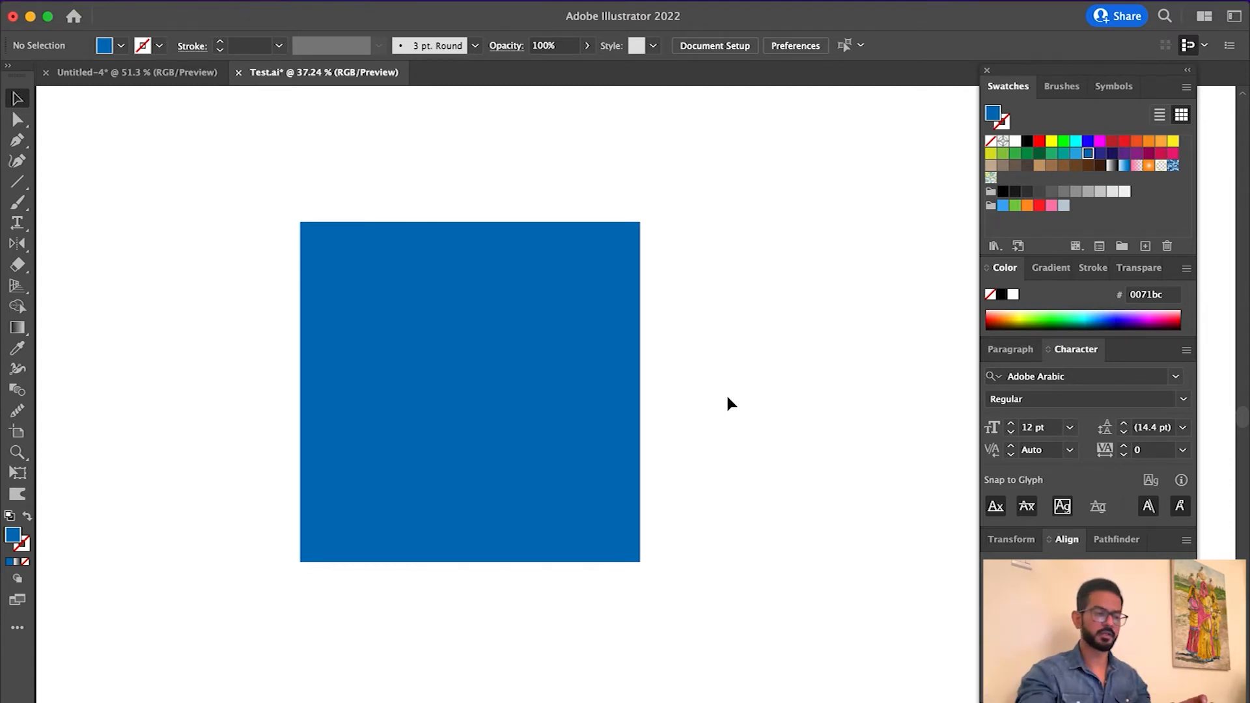
- Show the Layers panel, examine the objects inside Layer 1, and close the panel
{"action": "left_click", "coordinate": [454, 1]}
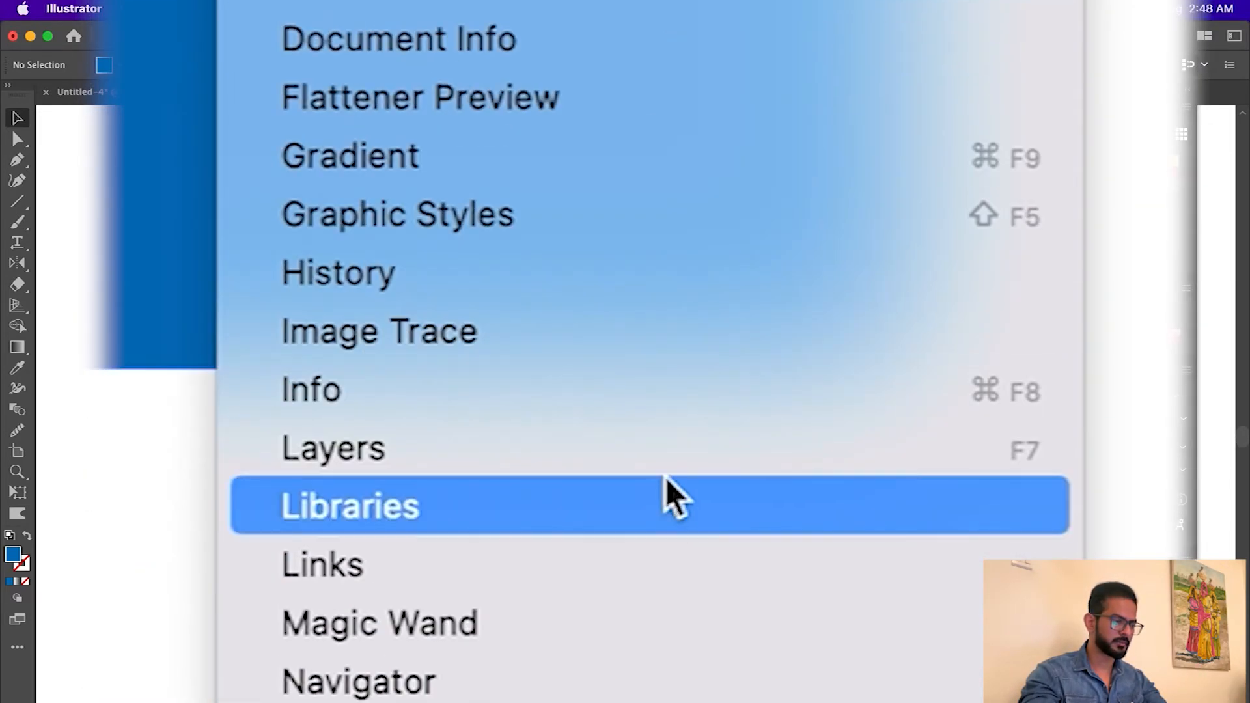
{"action": "left_click", "coordinate": [657, 430]}
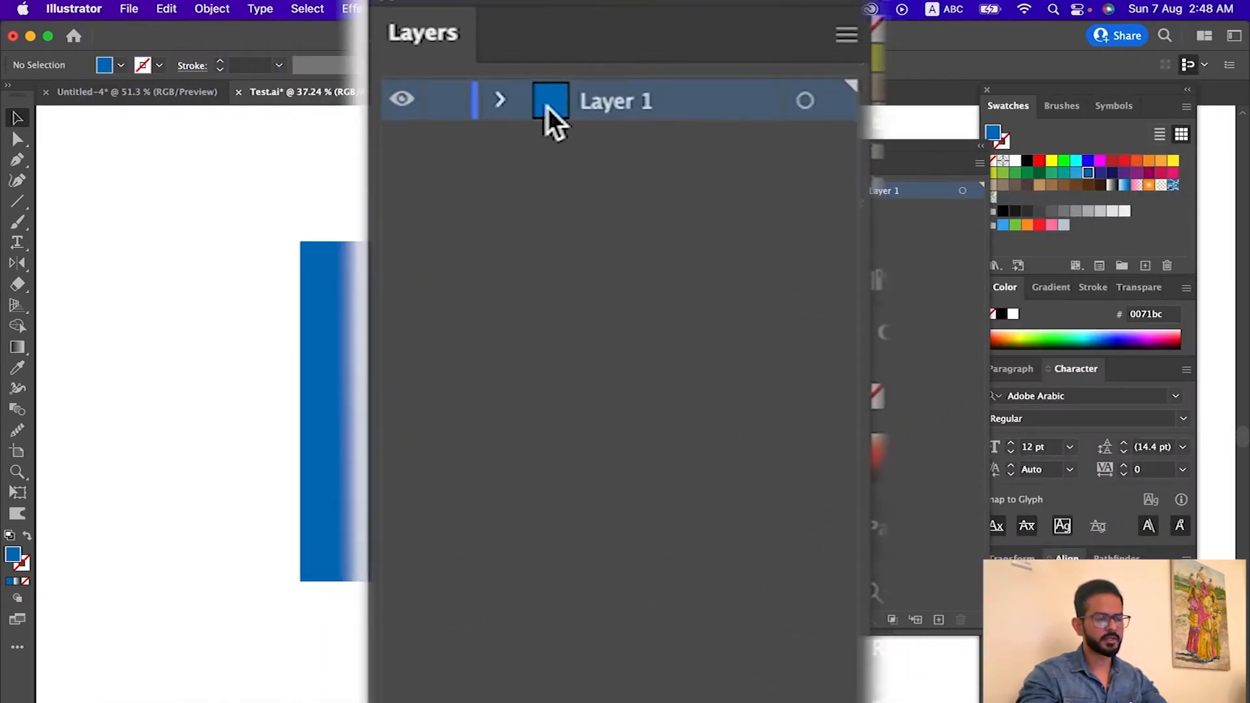
{"action": "left_click", "coordinate": [500, 100]}
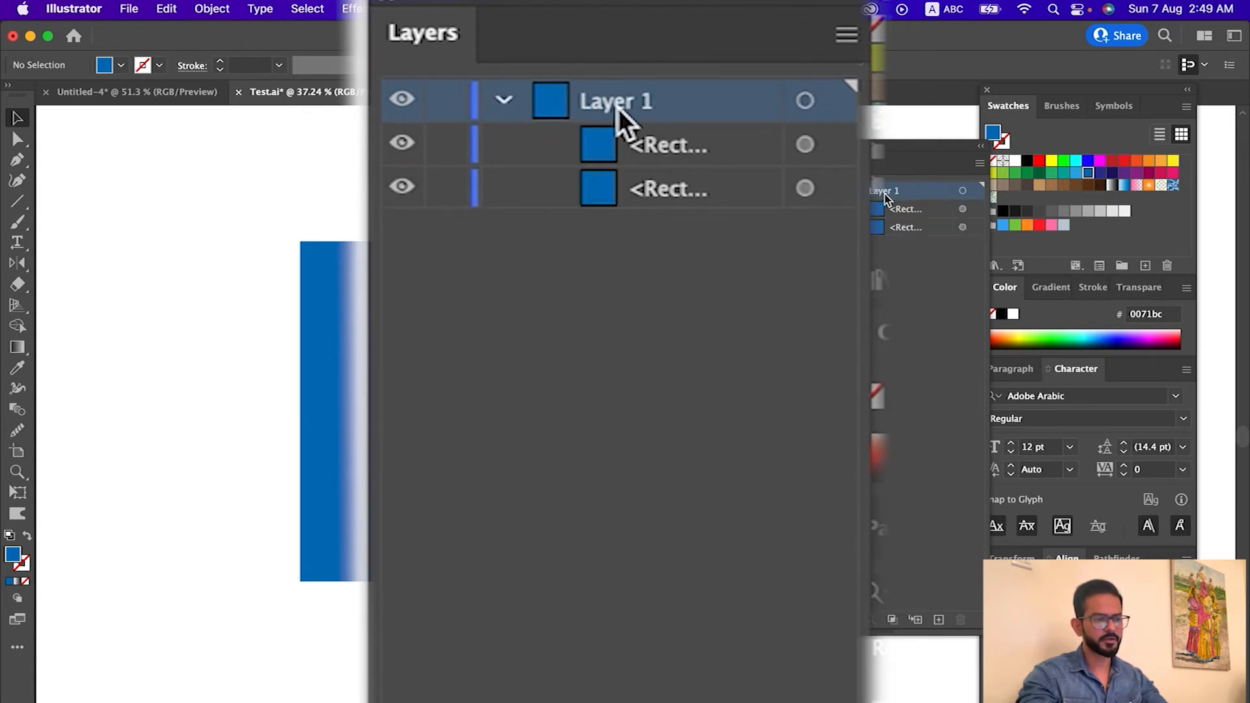
{"action": "left_click", "coordinate": [660, 142]}
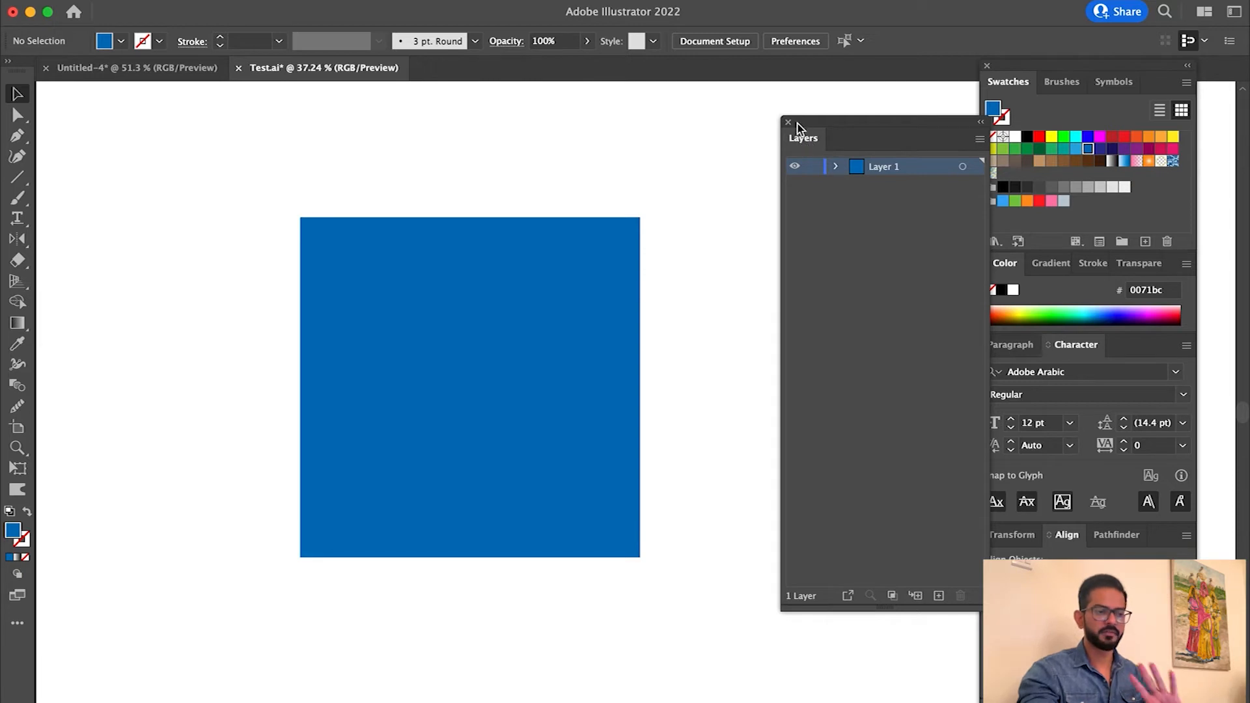
{"action": "left_click", "coordinate": [788, 122]}
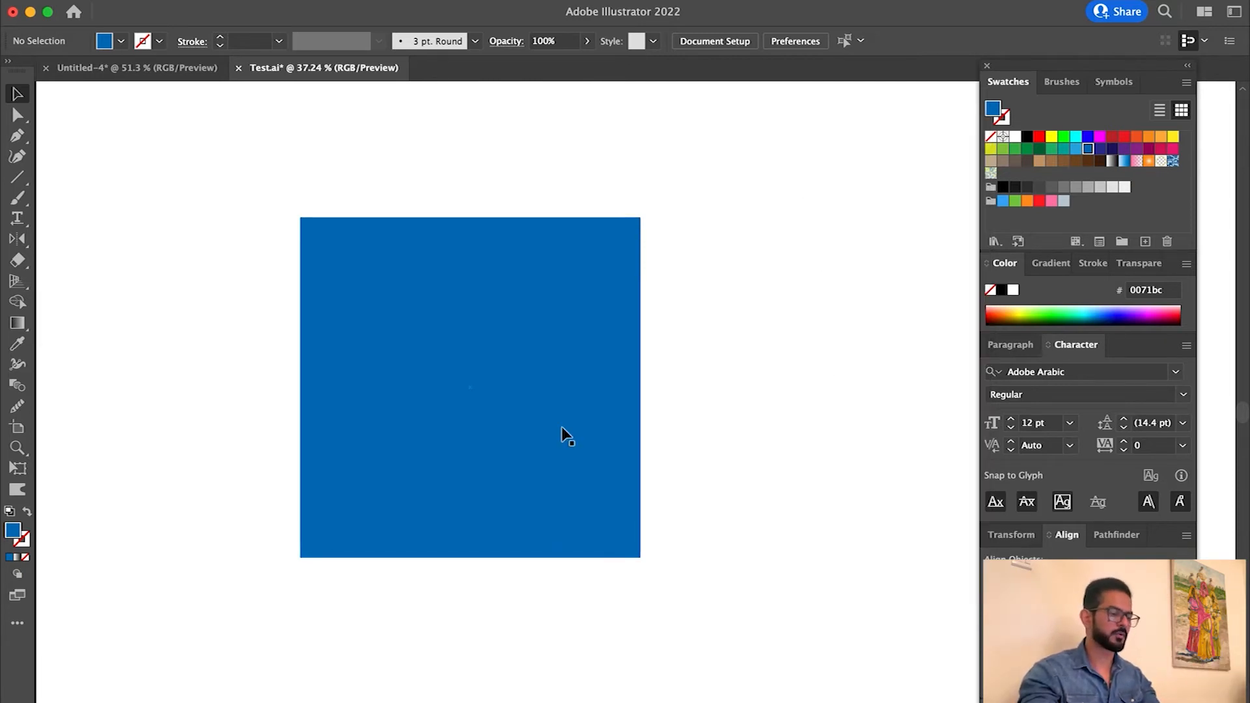
- Try shifting the front blue square slightly down and right, and undo the shift
{"action": "left_click_drag", "start_coordinate": [473, 319], "coordinate": [557, 380]}
{"action": "key", "text": "super+z"}
{"action": "left_click", "coordinate": [713, 524]}
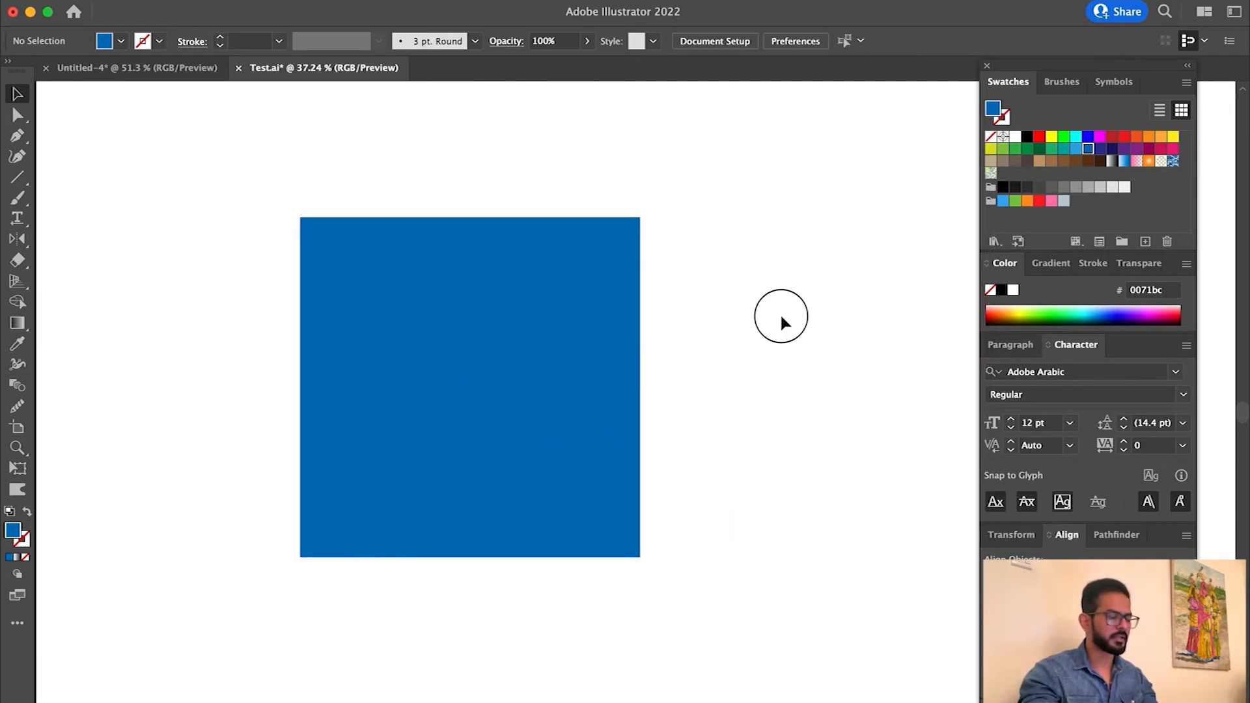
- Delete the upper-right anchor point of the front blue square with Direct Selection, and undo the deletion
{"action": "left_click", "coordinate": [17, 116]}
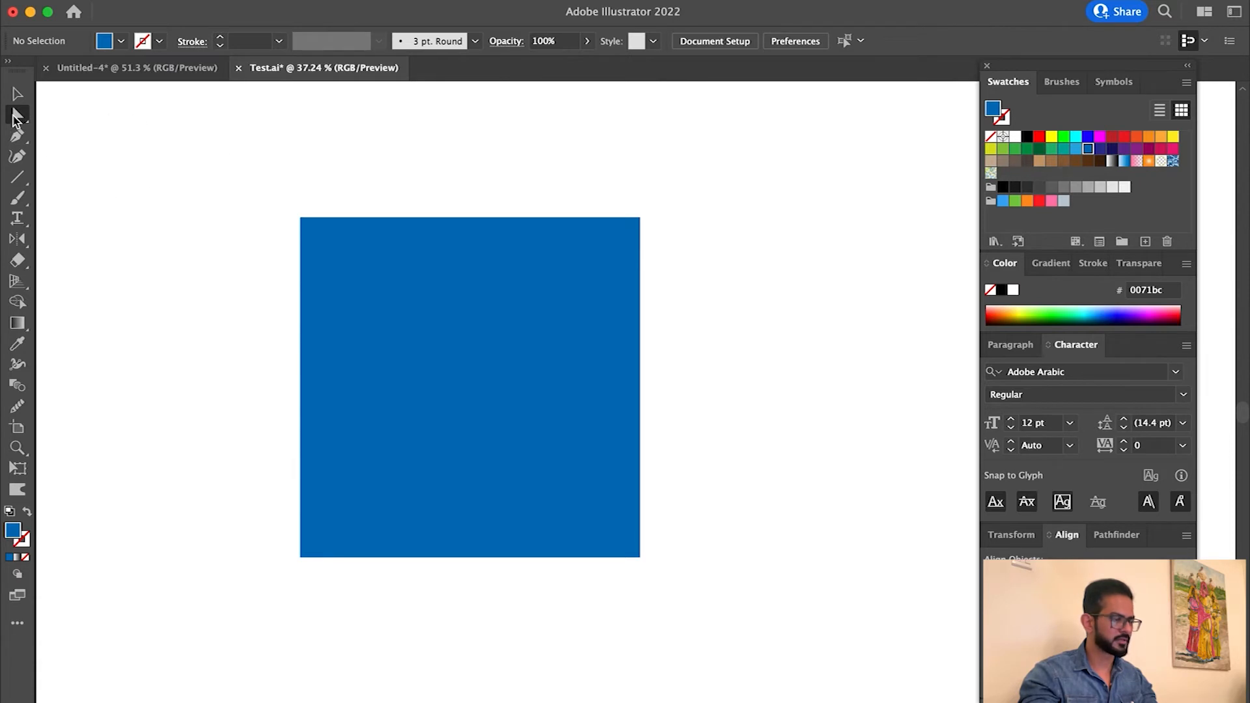
{"action": "left_click", "coordinate": [639, 222]}
{"action": "key", "text": "BackSpace"}
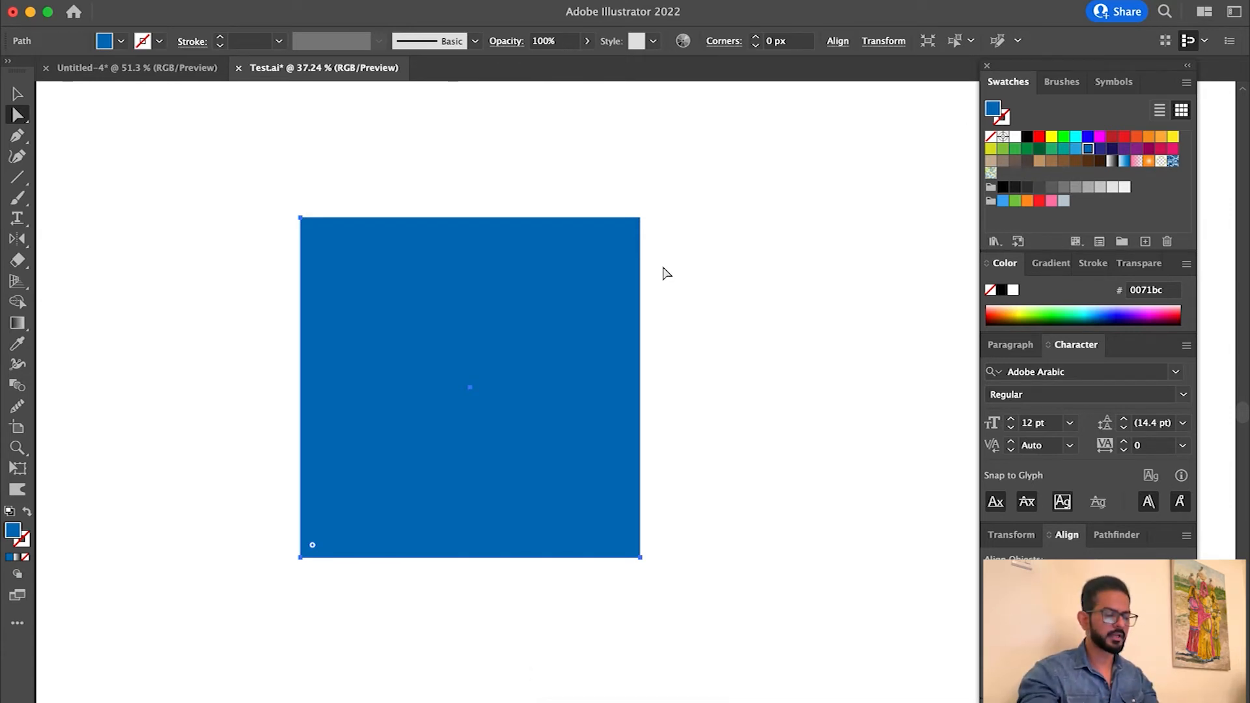
{"action": "left_click", "coordinate": [775, 319]}
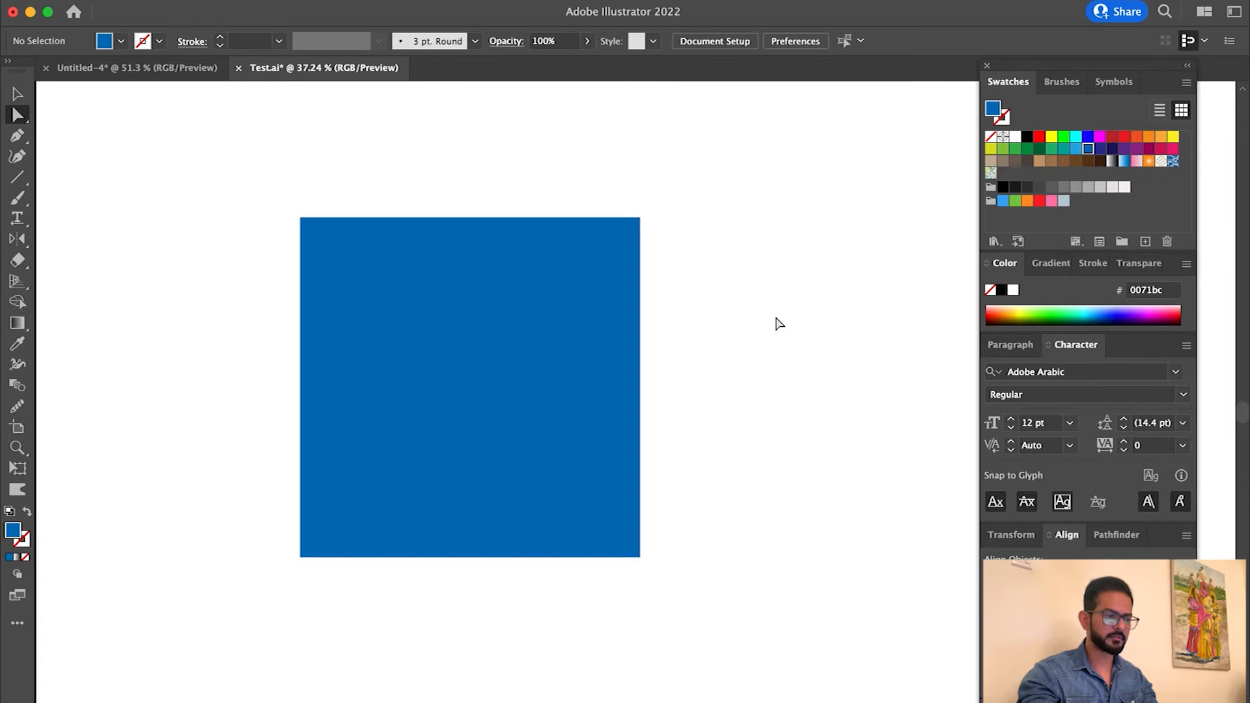
{"action": "key", "text": "ctrl+f"}
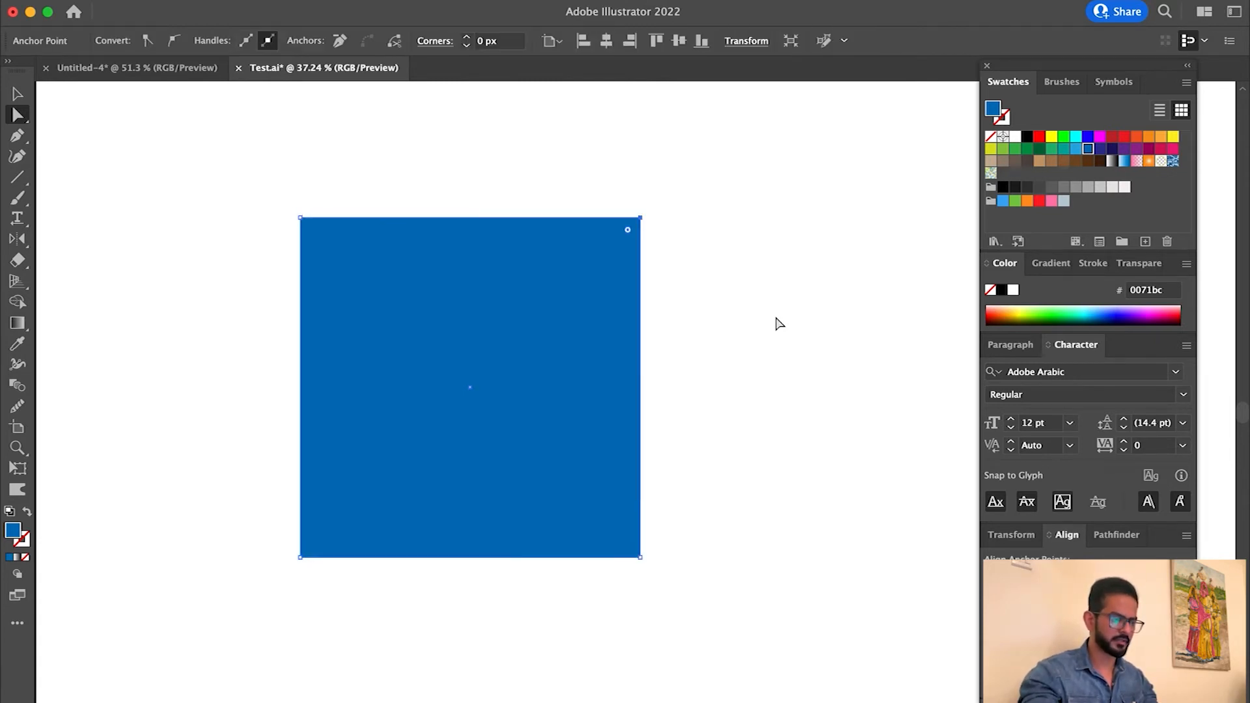
- Try moving the whole front blue square far down and right with the Selection tool, and undo the move
{"action": "left_click", "coordinate": [787, 379]}
{"action": "key", "text": "v"}
{"action": "left_click_drag", "start_coordinate": [398, 351], "coordinate": [693, 479]}
{"action": "key", "text": "ctrl+z"}
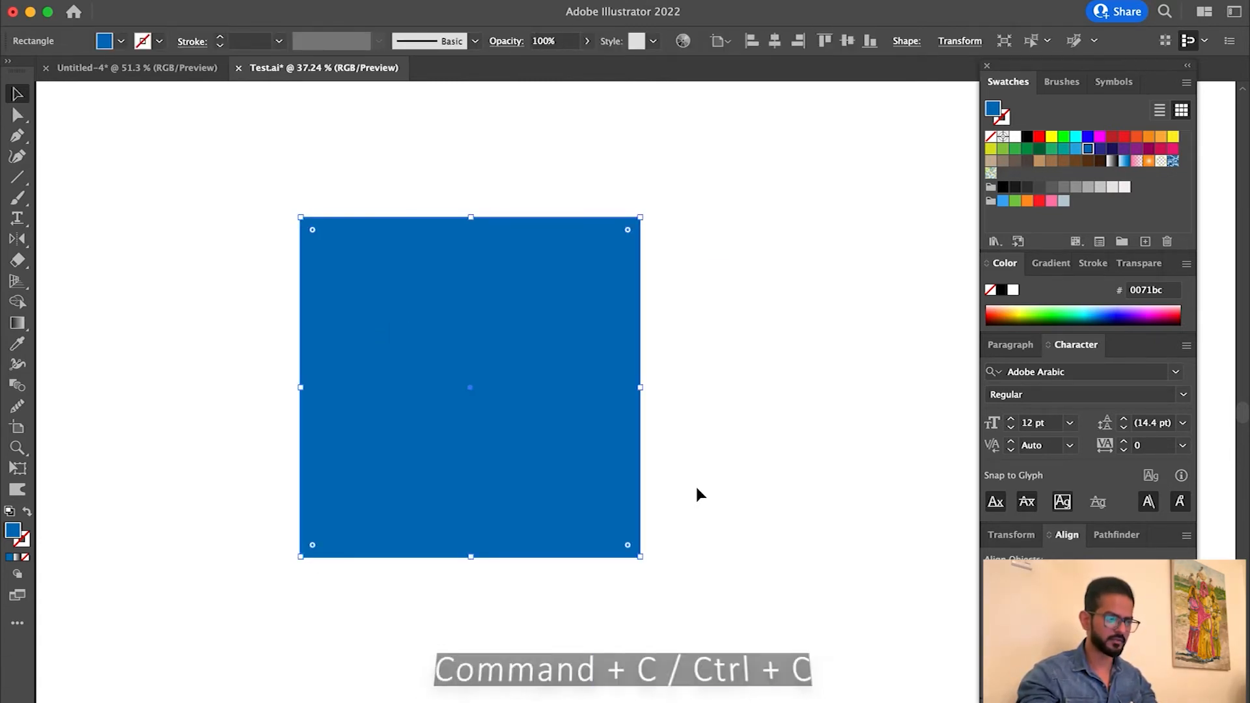
- Fill the front square with orange f15a24, try moving it down and right, and undo the move
{"action": "left_click", "coordinate": [1136, 137]}
{"action": "left_click", "coordinate": [799, 352]}
{"action": "left_click_drag", "start_coordinate": [553, 426], "coordinate": [636, 532]}
{"action": "key", "text": "ctrl+z"}
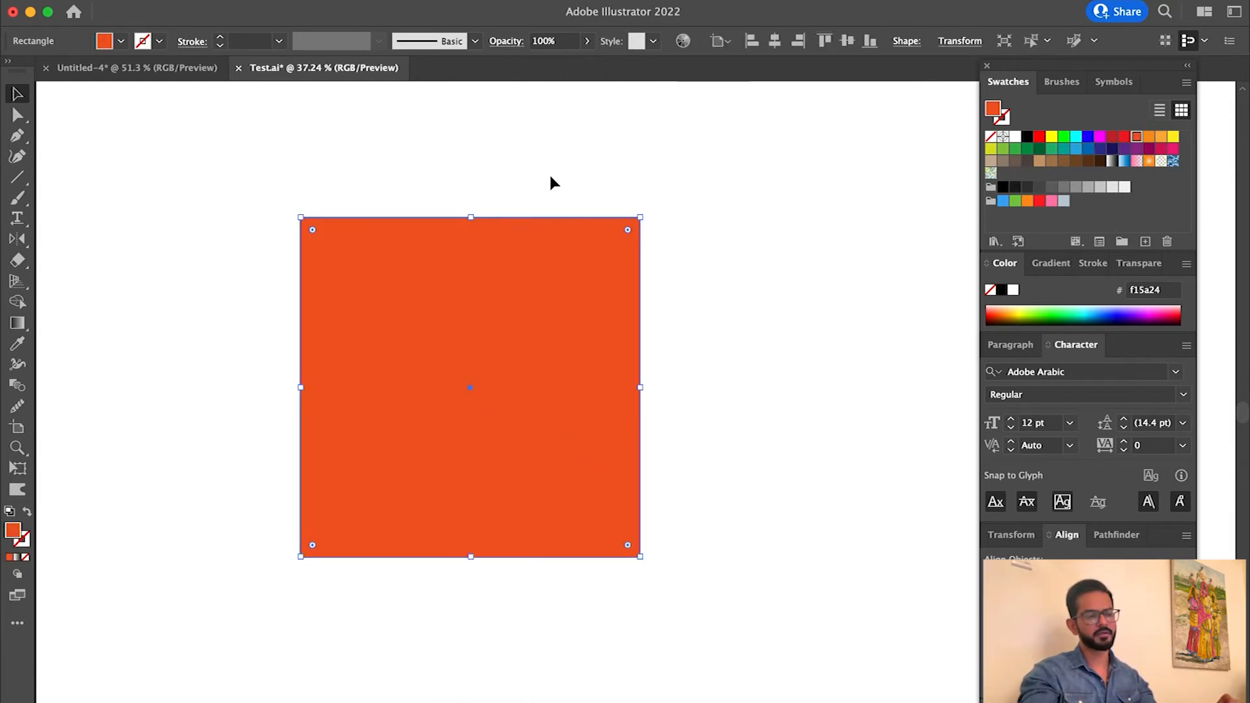
- Delete the upper-right anchor point of the orange square with Direct Selection to turn it into a triangle
{"action": "left_click", "coordinate": [817, 338]}
{"action": "key", "text": "a"}
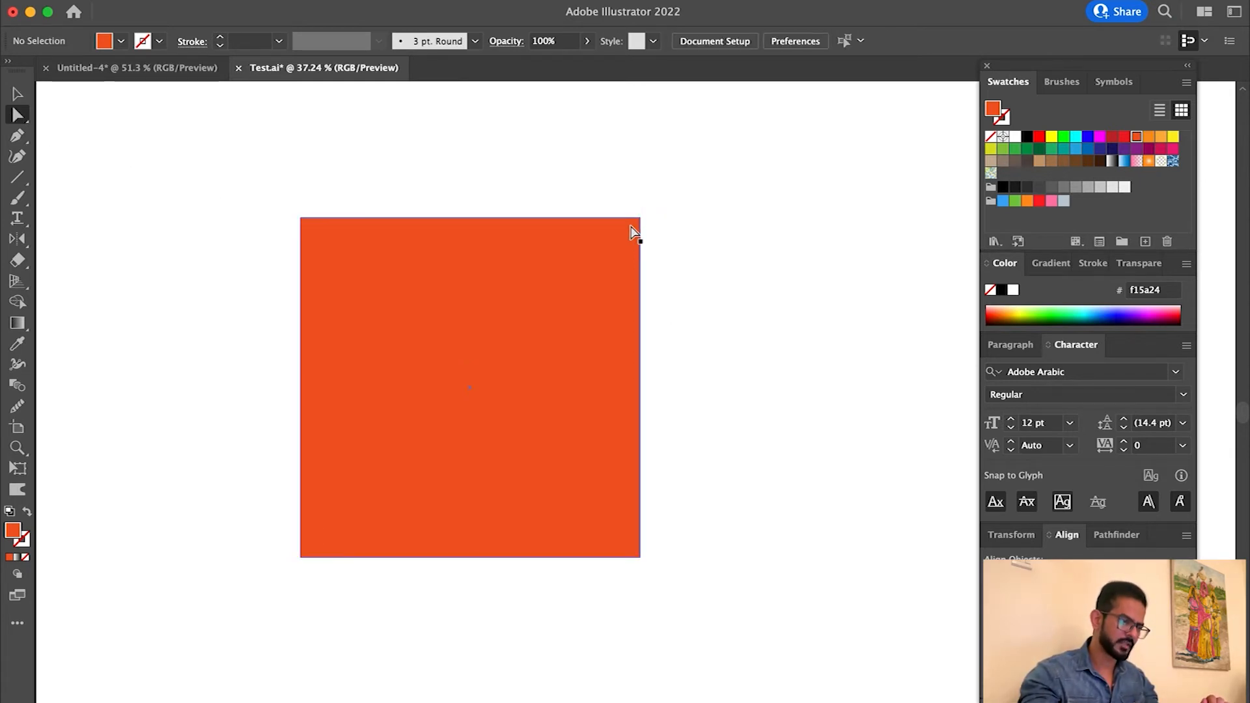
{"action": "left_click", "coordinate": [640, 219]}
{"action": "key", "text": "BackSpace"}
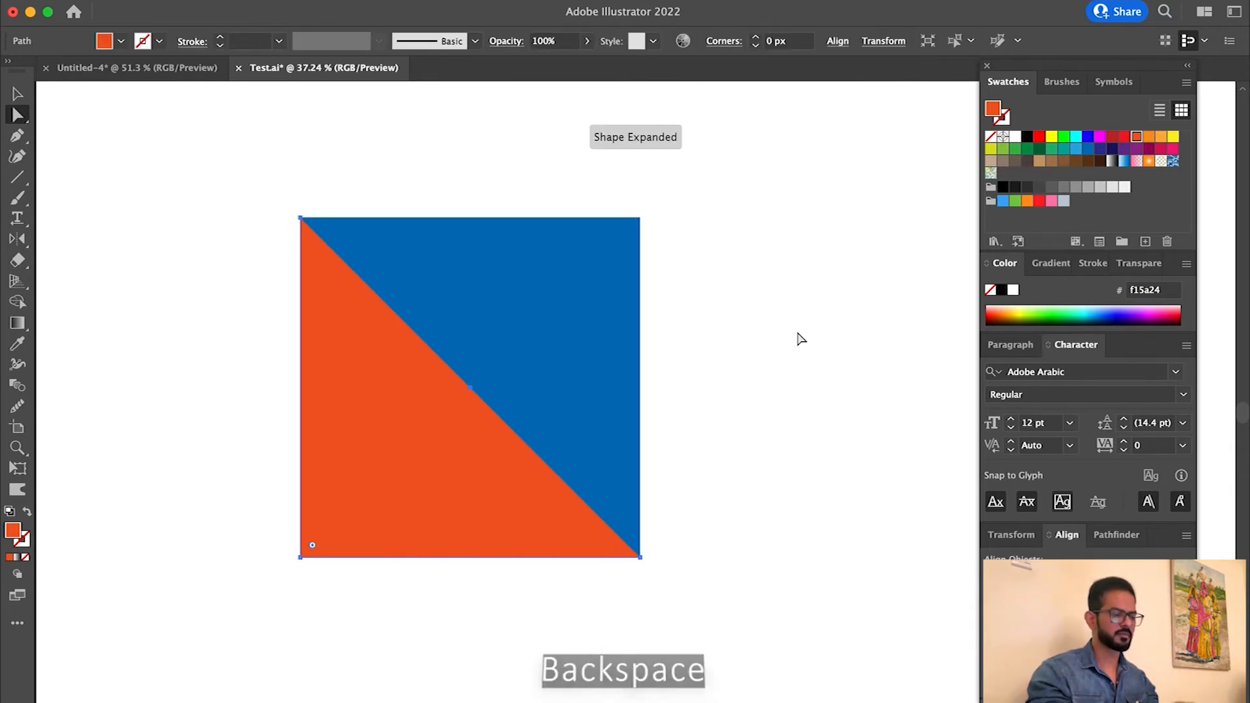
{"action": "key", "text": "v"}
{"action": "left_click", "coordinate": [797, 333]}
- Try moving the blue square and the orange triangle apart in turn, undoing every move
{"action": "key", "text": "z"}
{"action": "left_click_drag", "start_coordinate": [287, 268], "coordinate": [376, 340]}
{"action": "left_click_drag", "start_coordinate": [483, 382], "coordinate": [478, 363]}
{"action": "key", "text": "v"}
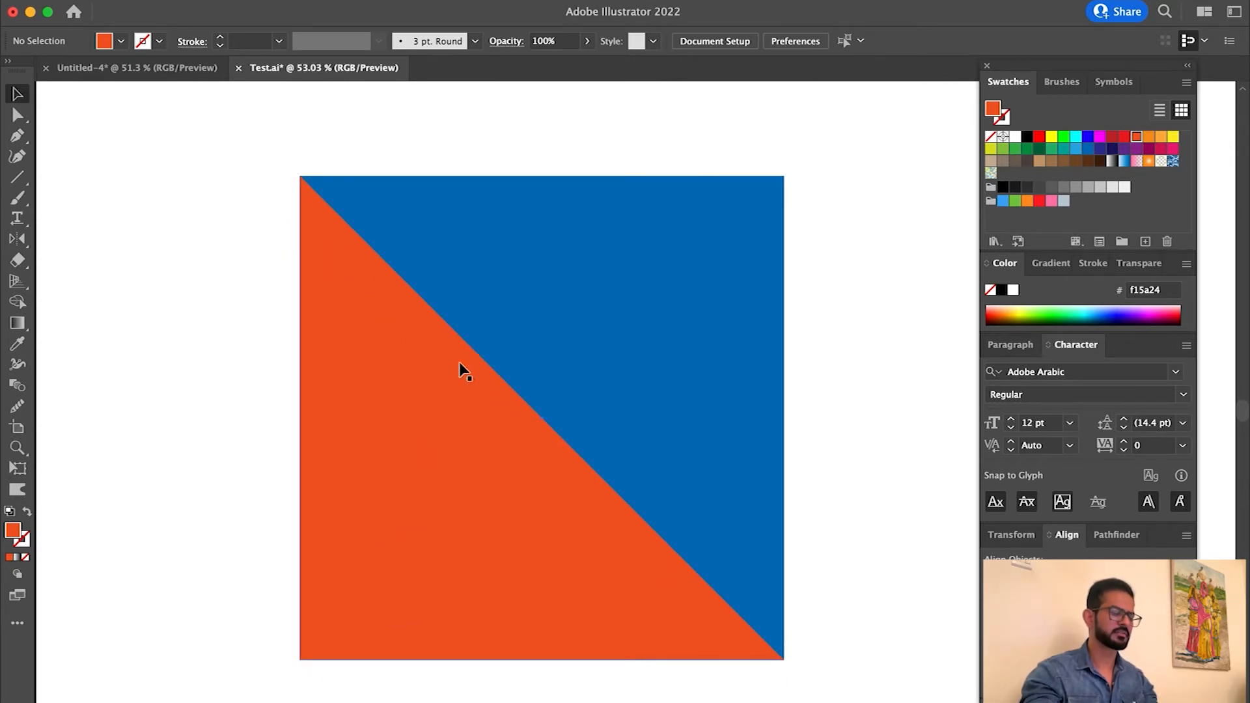
{"action": "left_click_drag", "start_coordinate": [694, 348], "coordinate": [773, 289]}
{"action": "key", "text": "super+z"}
{"action": "left_click_drag", "start_coordinate": [437, 506], "coordinate": [301, 496]}
{"action": "key", "text": "super+z"}
{"action": "left_click", "coordinate": [884, 482]}
{"action": "left_click_drag", "start_coordinate": [680, 405], "coordinate": [748, 351]}
{"action": "key", "text": "super+z"}
{"action": "left_click_drag", "start_coordinate": [462, 438], "coordinate": [548, 378]}
{"action": "key", "text": "super+z"}
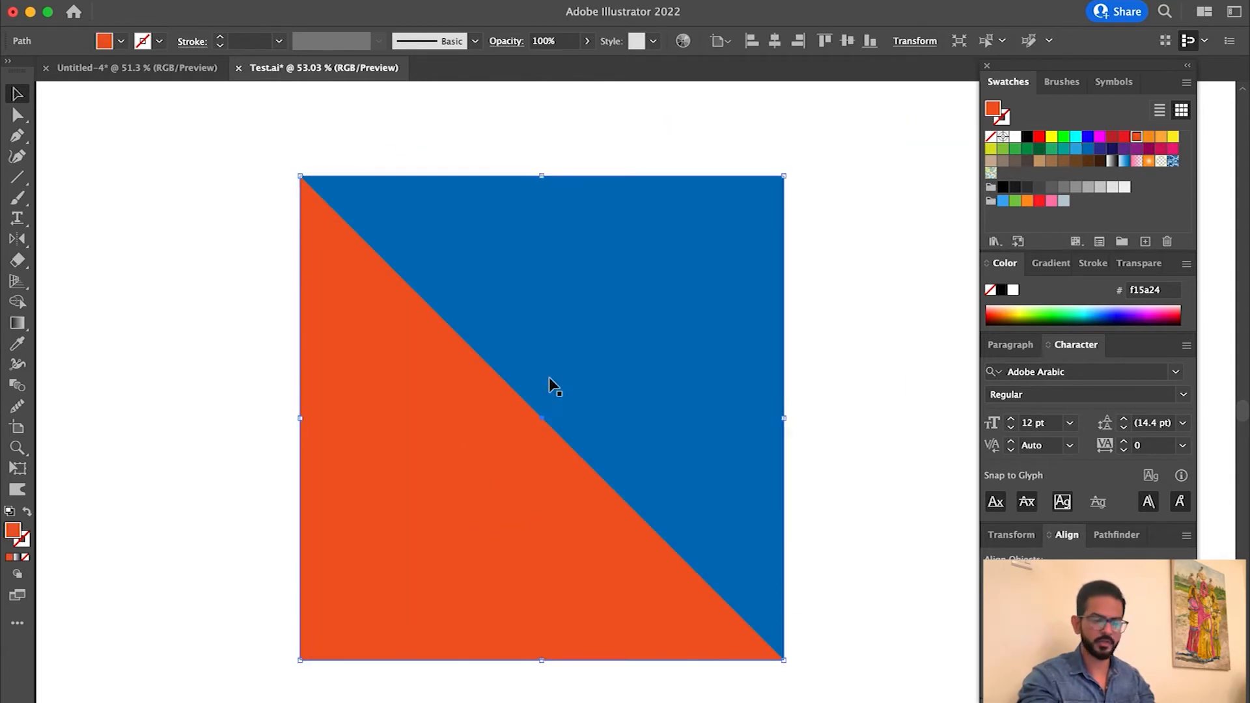
- Hide the orange triangle
{"action": "left_click", "coordinate": [791, 388]}
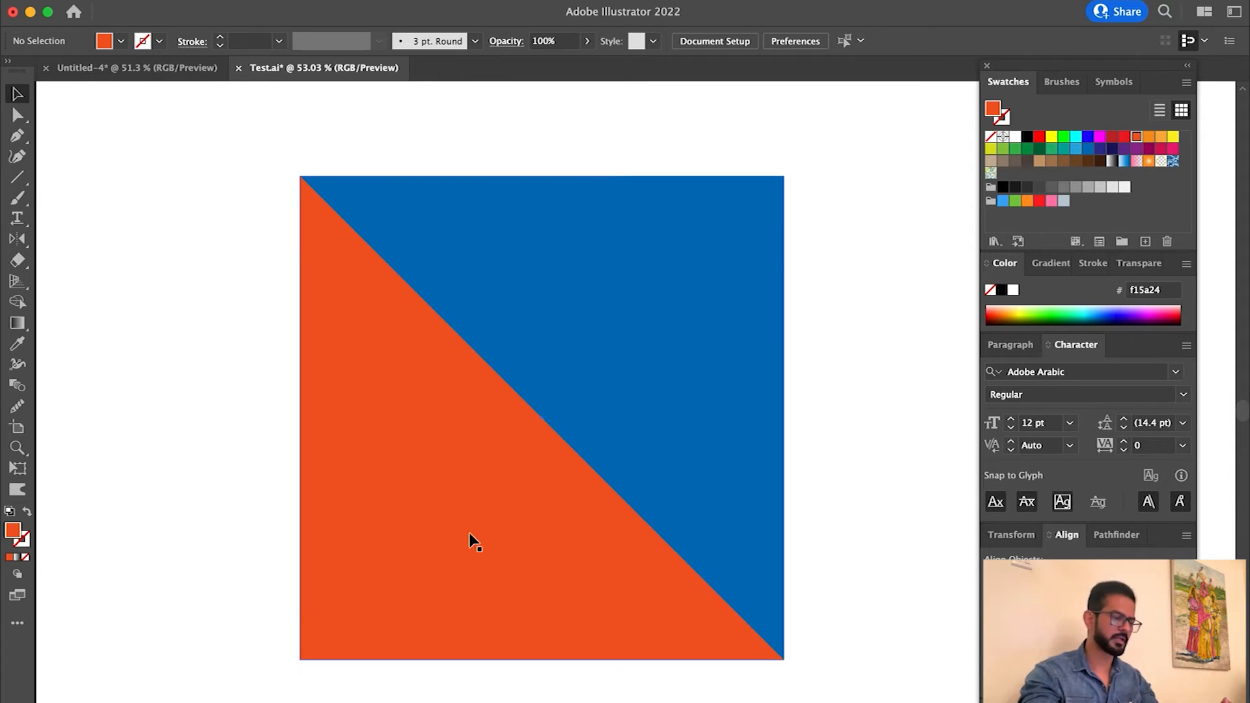
{"action": "left_click", "coordinate": [469, 474]}
{"action": "left_click", "coordinate": [96, 389]}
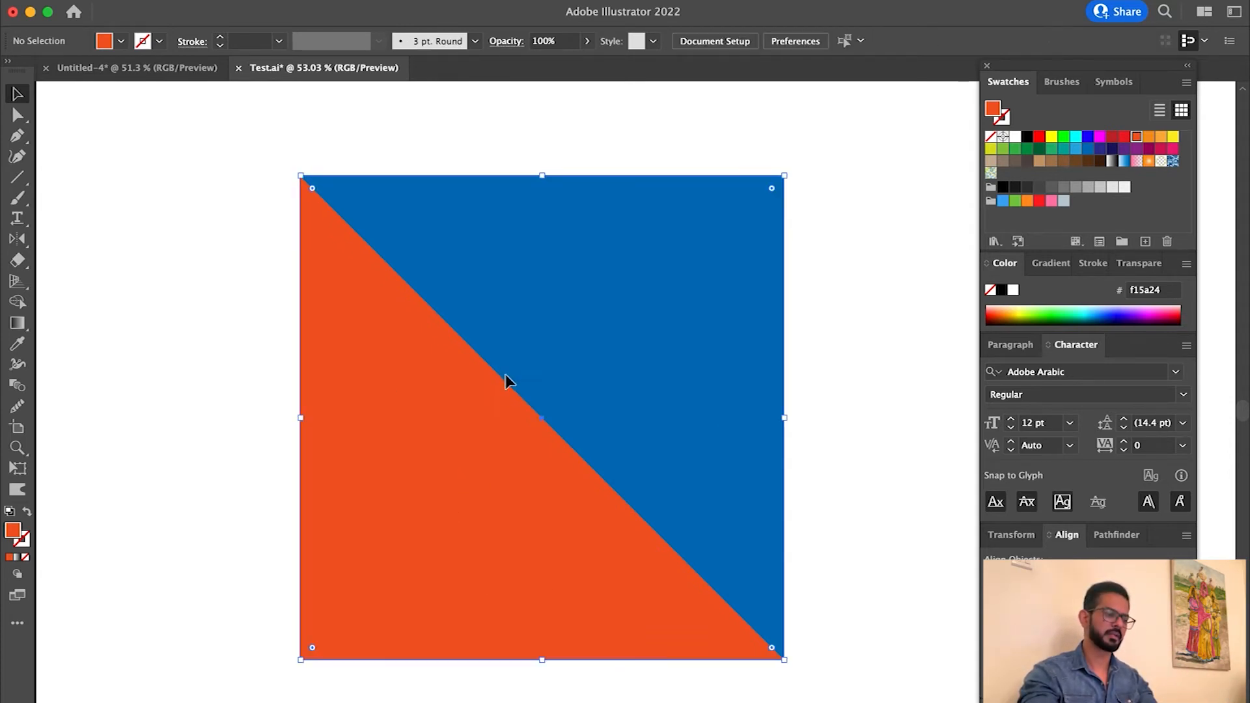
{"action": "left_click", "coordinate": [508, 379]}
{"action": "left_click", "coordinate": [382, 368]}
{"action": "key", "text": "super"}
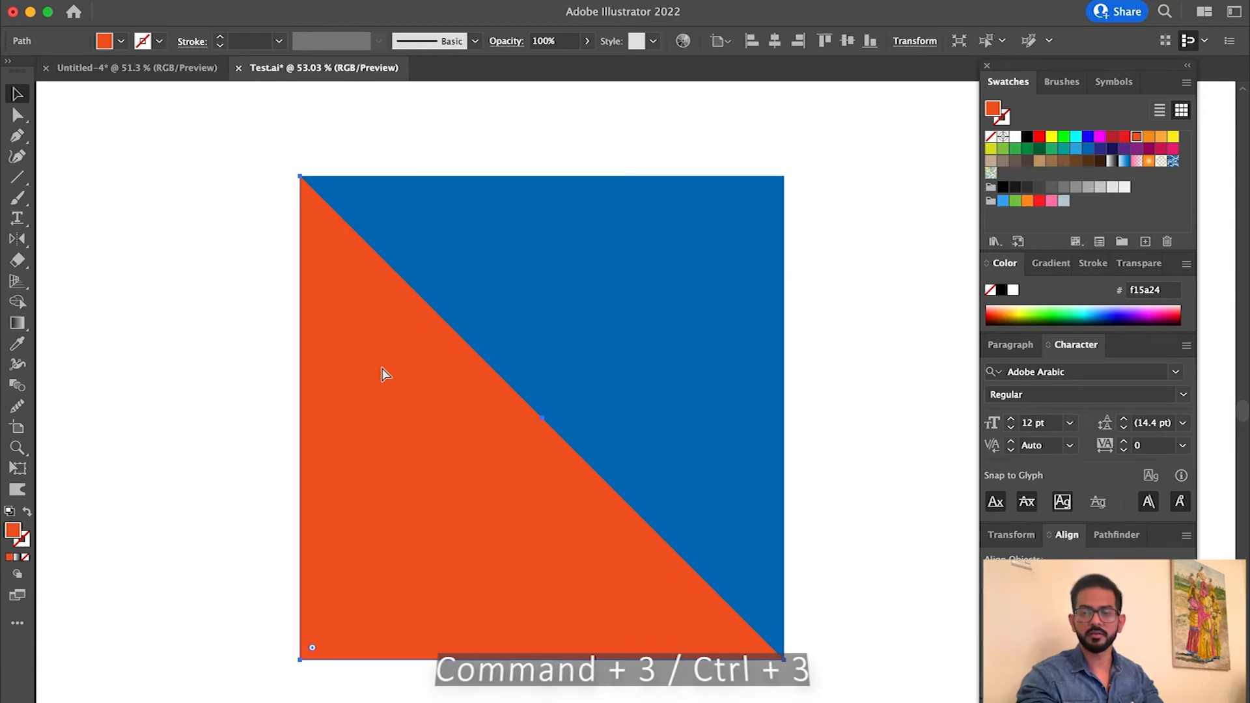
{"action": "key", "text": "super+3"}
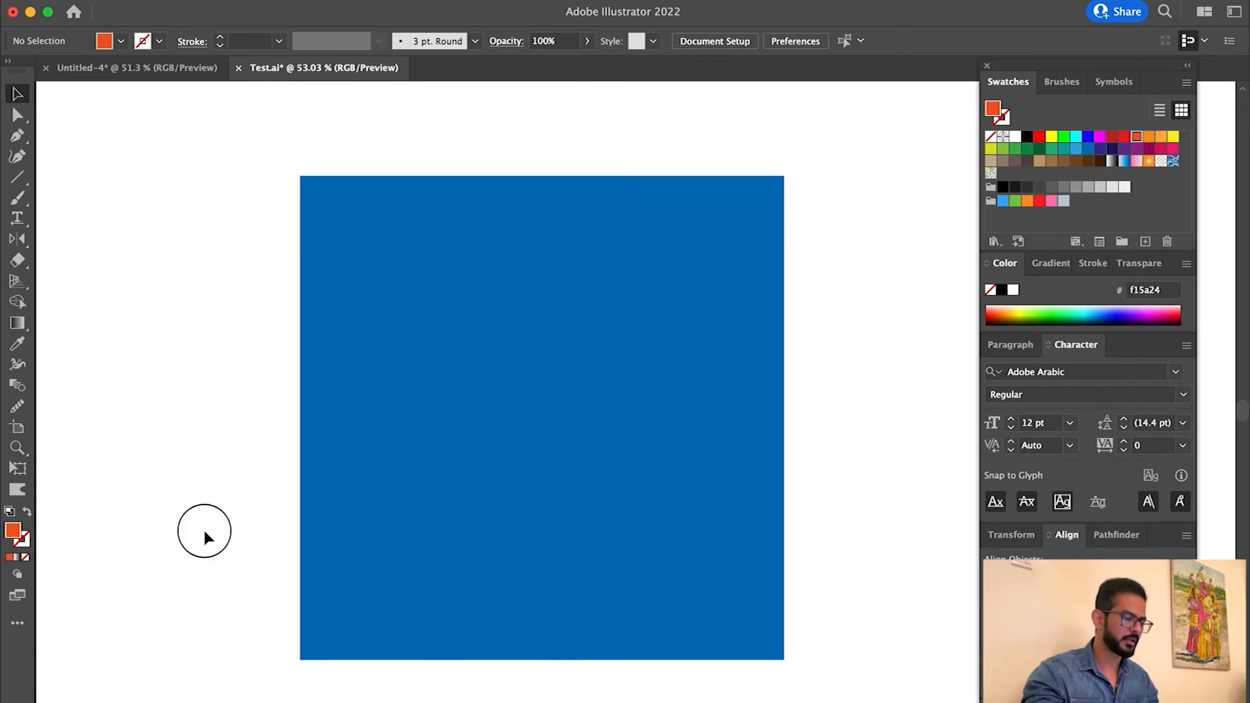
- Delete the lower-left anchor point of the blue square with Direct Selection to turn it into a triangle
{"action": "left_click", "coordinate": [17, 114]}
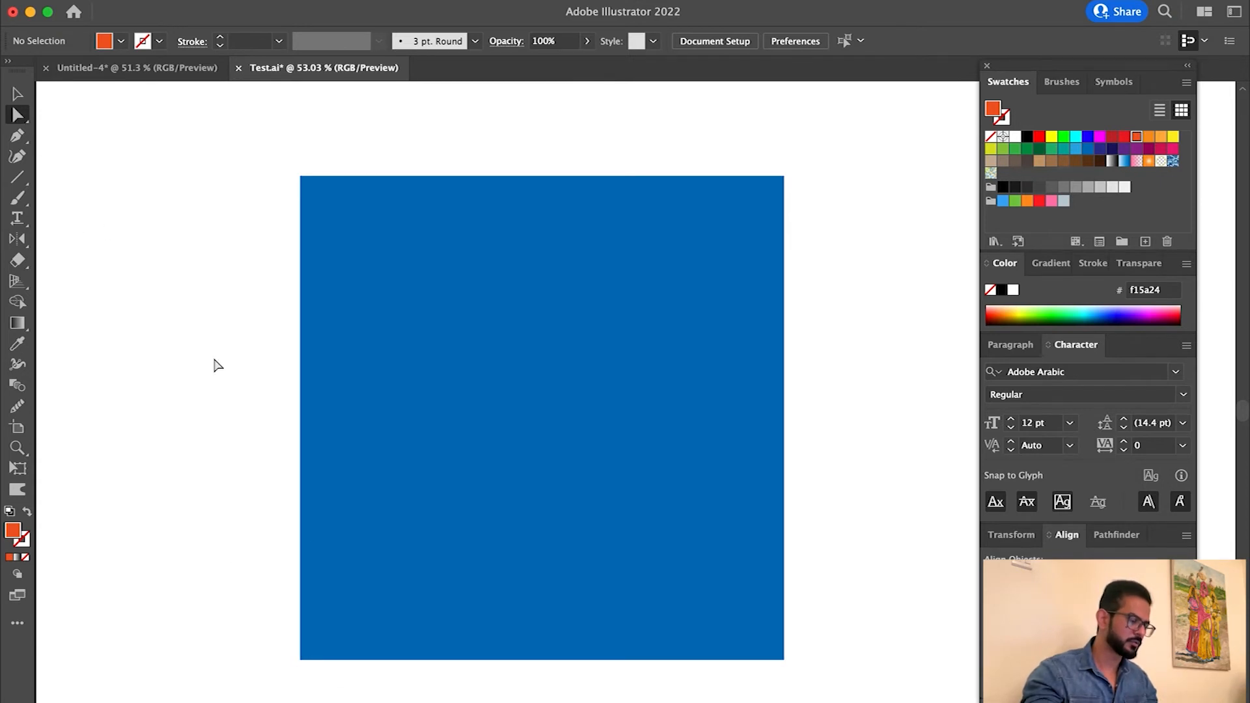
{"action": "left_click", "coordinate": [300, 659]}
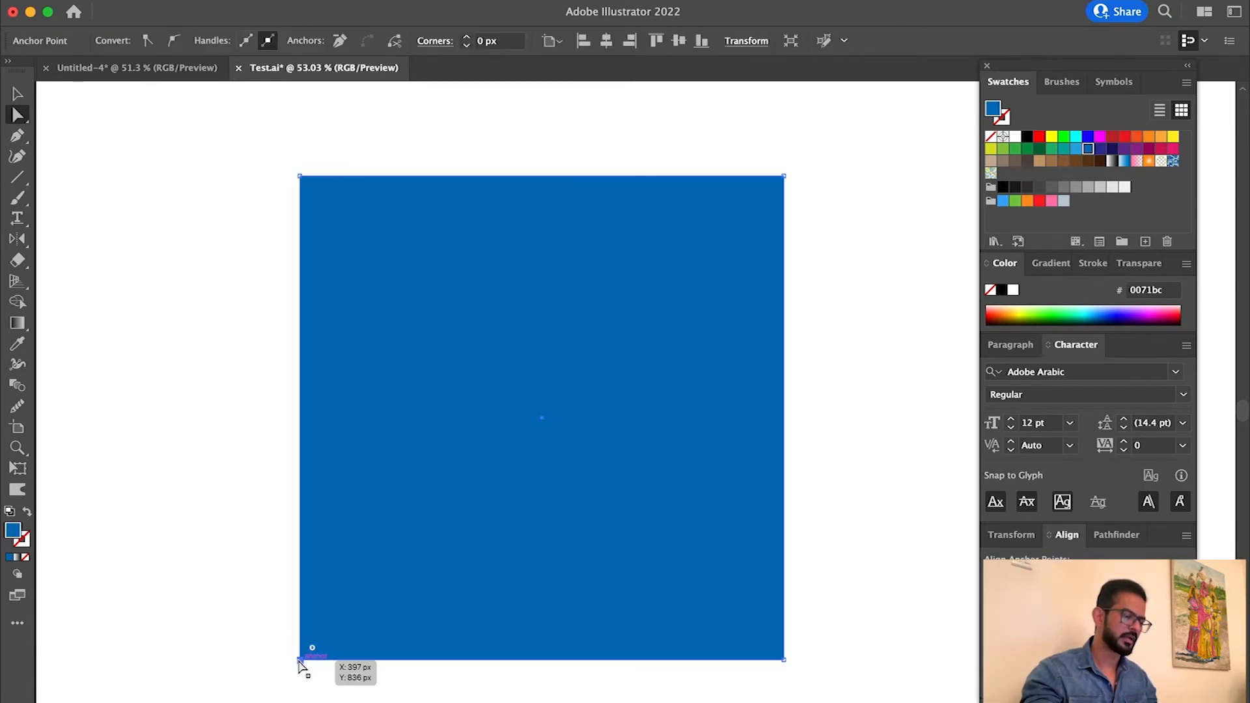
{"action": "key", "text": "Delete"}
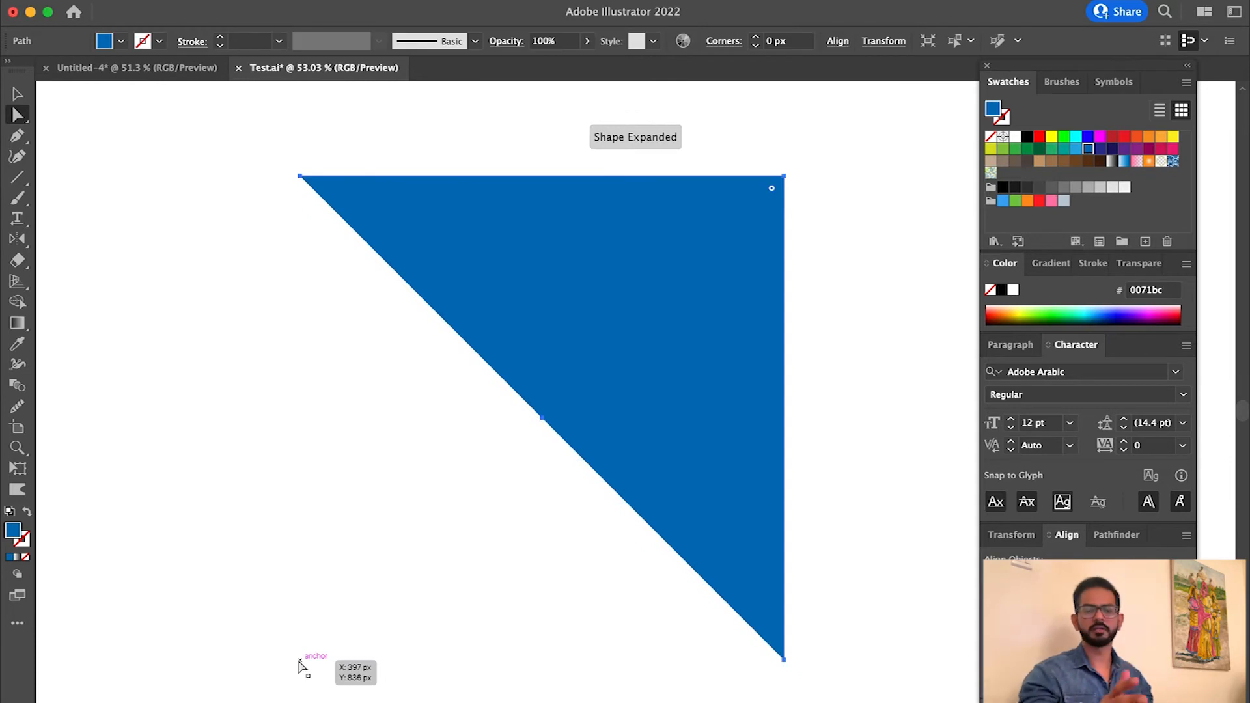
{"action": "key", "text": "v"}
{"action": "left_click", "coordinate": [547, 507]}
- Show all hidden objects to bring back the orange triangle
{"action": "left_click", "coordinate": [649, 477]}
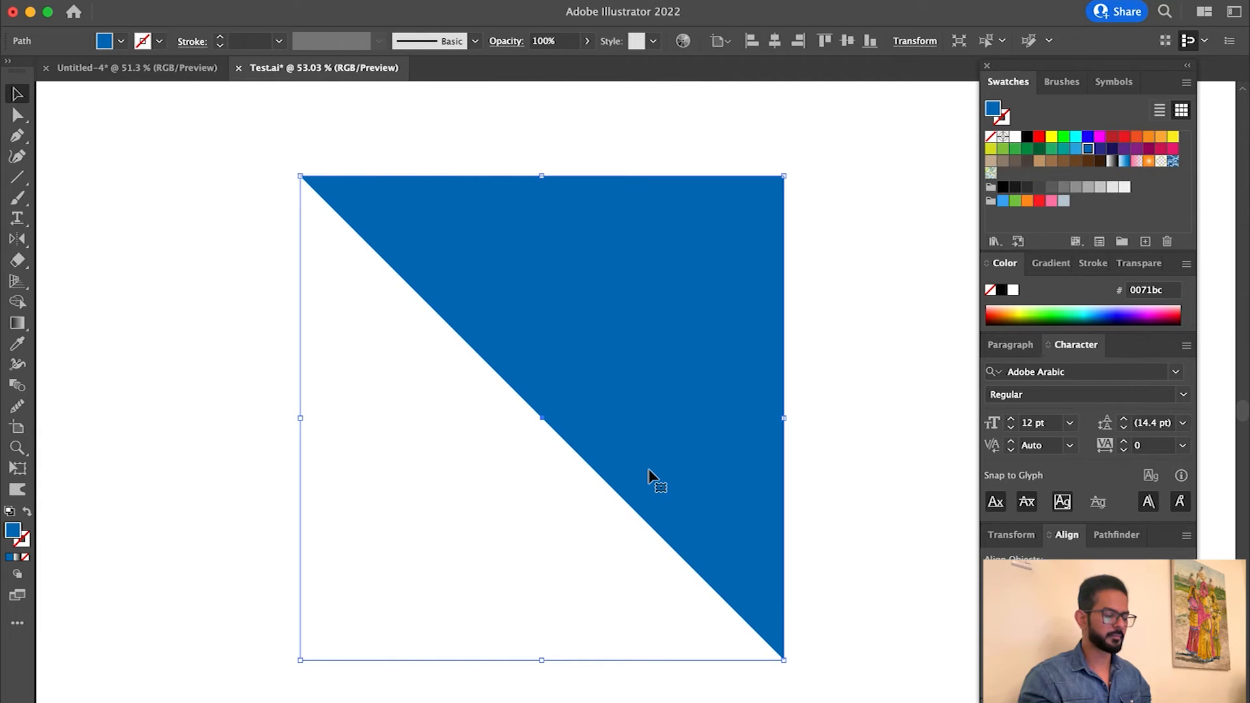
{"action": "key", "text": "super+alt"}
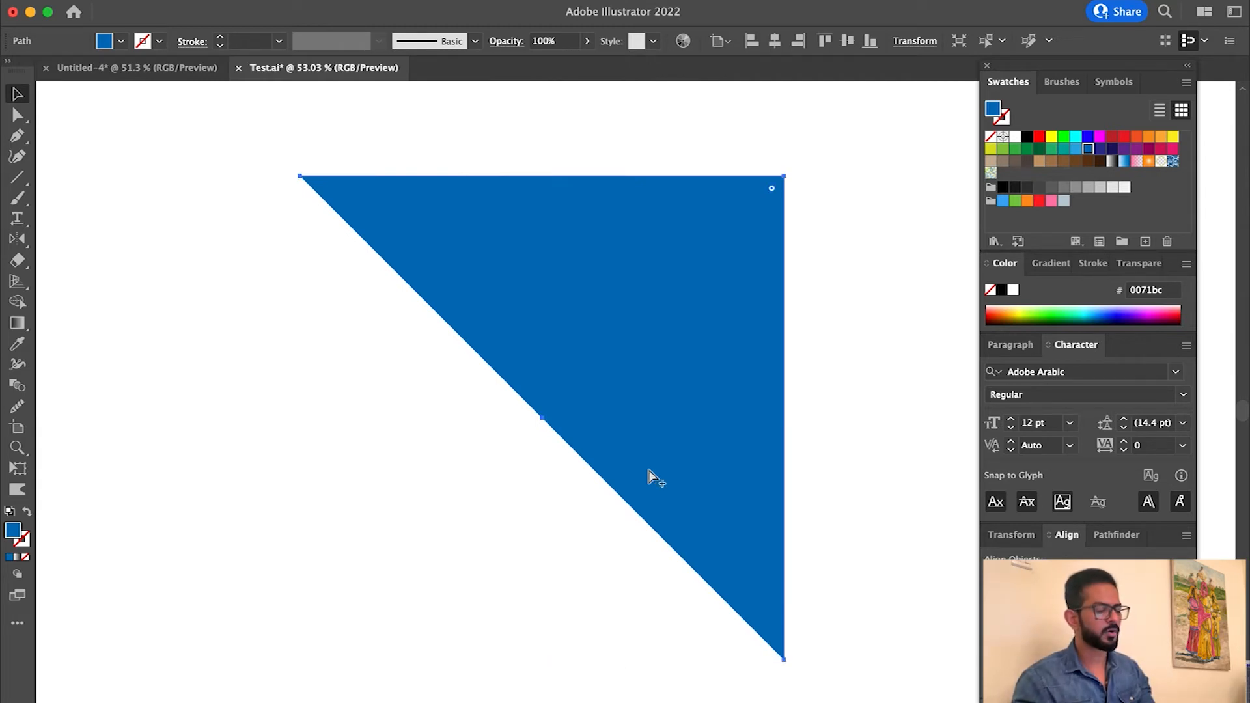
{"action": "key", "text": "super+alt+3"}
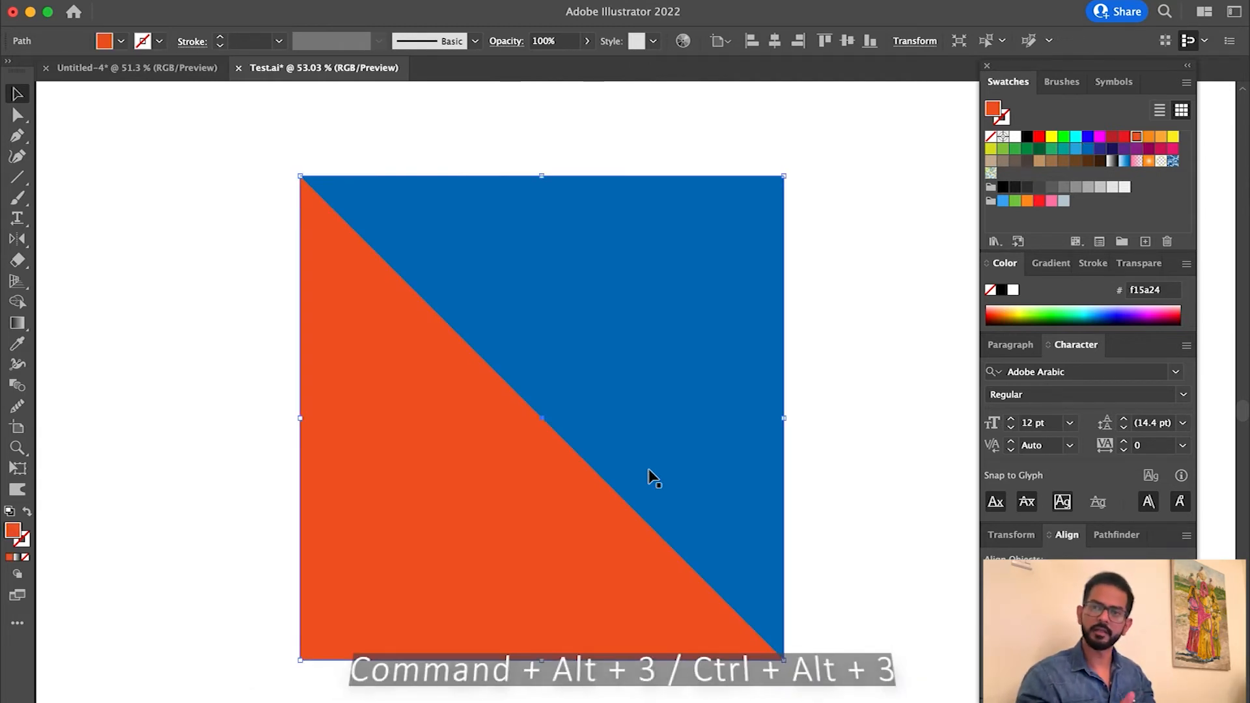
- Try pulling the orange and blue triangles apart, undoing each move, and clear the selection
{"action": "left_click", "coordinate": [881, 427]}
{"action": "left_click_drag", "start_coordinate": [531, 509], "coordinate": [409, 552]}
{"action": "key", "text": "super+z"}
{"action": "left_click_drag", "start_coordinate": [669, 385], "coordinate": [787, 291]}
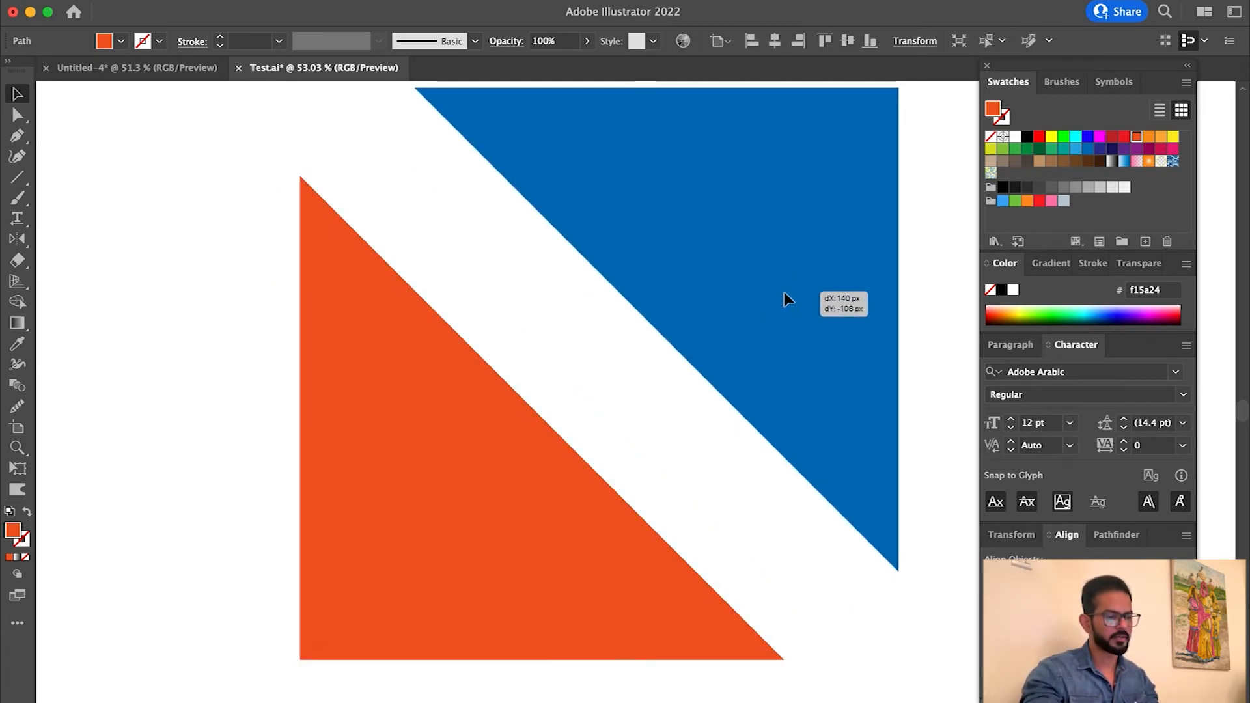
{"action": "key", "text": "super+z"}
{"action": "left_click_drag", "start_coordinate": [472, 504], "coordinate": [418, 505]}
{"action": "key", "text": "super+z"}
{"action": "left_click", "coordinate": [793, 624]}
{"action": "key", "text": "z"}
{"action": "left_click_drag", "start_coordinate": [784, 511], "coordinate": [590, 374]}
{"action": "left_click_drag", "start_coordinate": [678, 424], "coordinate": [623, 385]}
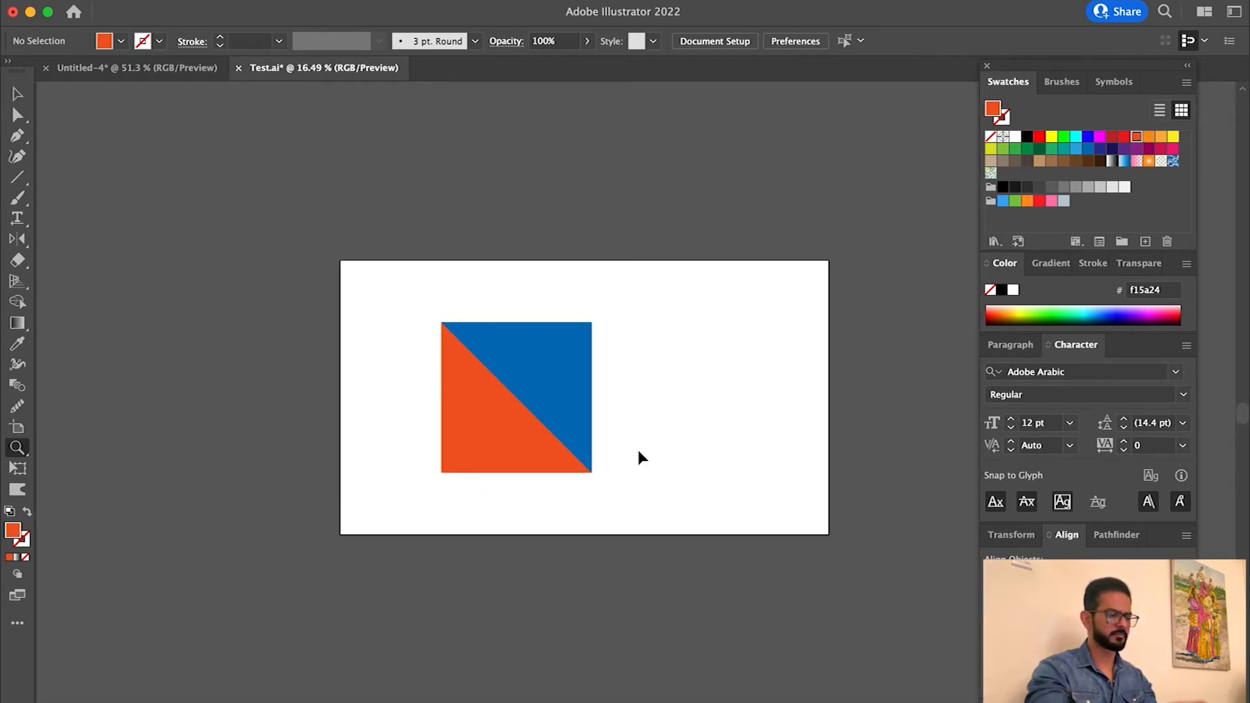
{"action": "left_click_drag", "start_coordinate": [615, 446], "coordinate": [695, 502]}
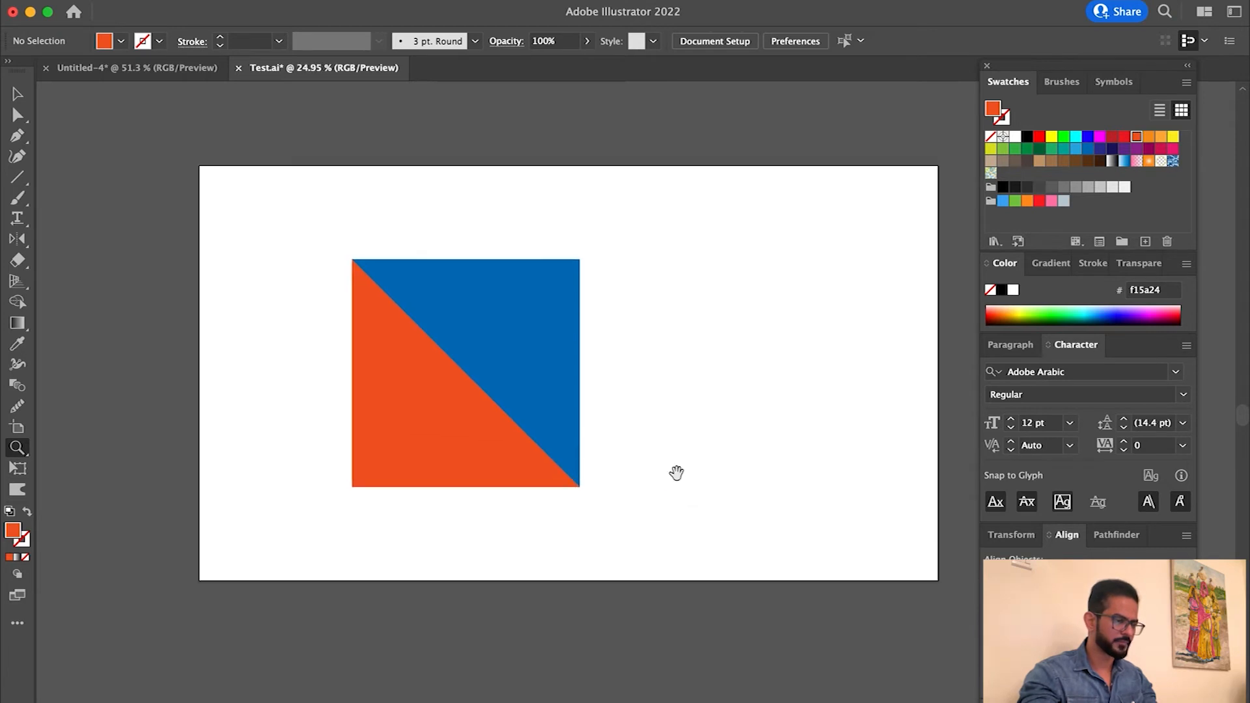
- Select the orange and blue triangles together and group them
{"action": "scroll", "coordinate": [694, 502], "scroll_direction": "up", "scroll_amount": 2}
{"action": "key", "text": "v"}
{"action": "left_click_drag", "start_coordinate": [246, 271], "coordinate": [589, 594]}
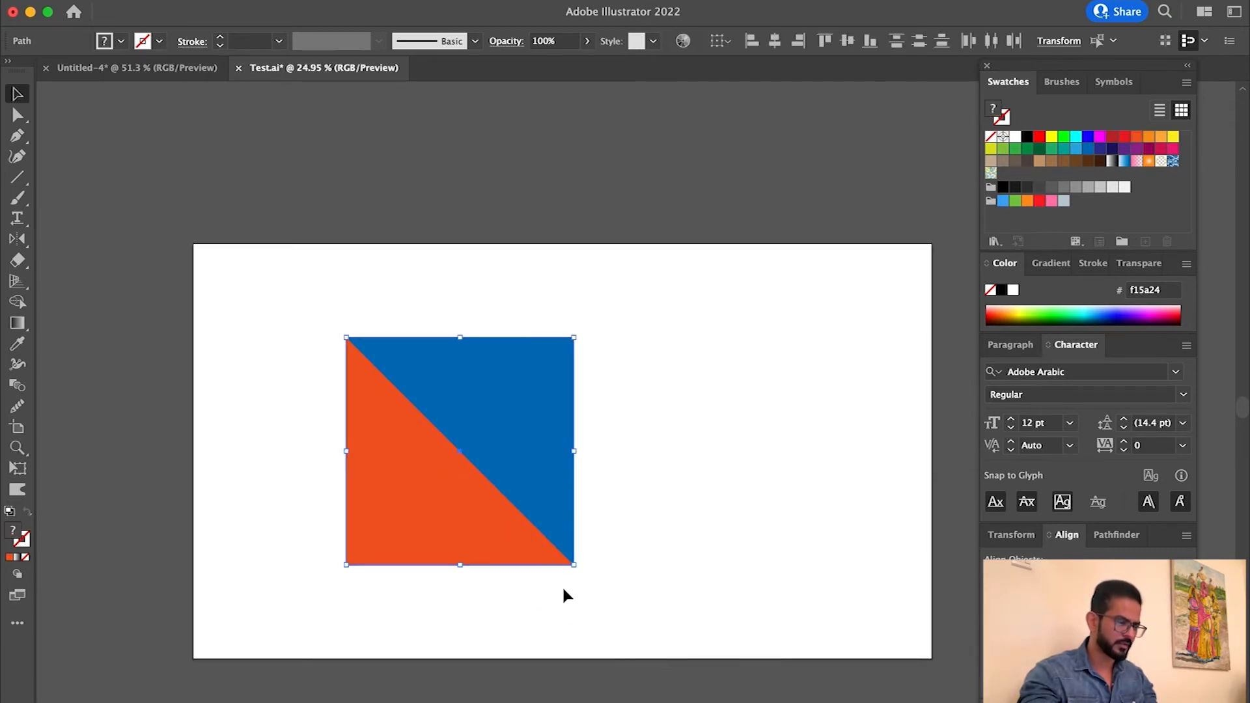
{"action": "key", "text": "z"}
{"action": "left_click_drag", "start_coordinate": [371, 416], "coordinate": [416, 460]}
{"action": "key", "text": "v"}
{"action": "left_click", "coordinate": [313, 399]}
{"action": "left_click_drag", "start_coordinate": [262, 265], "coordinate": [690, 618]}
{"action": "key", "text": "super+g"}
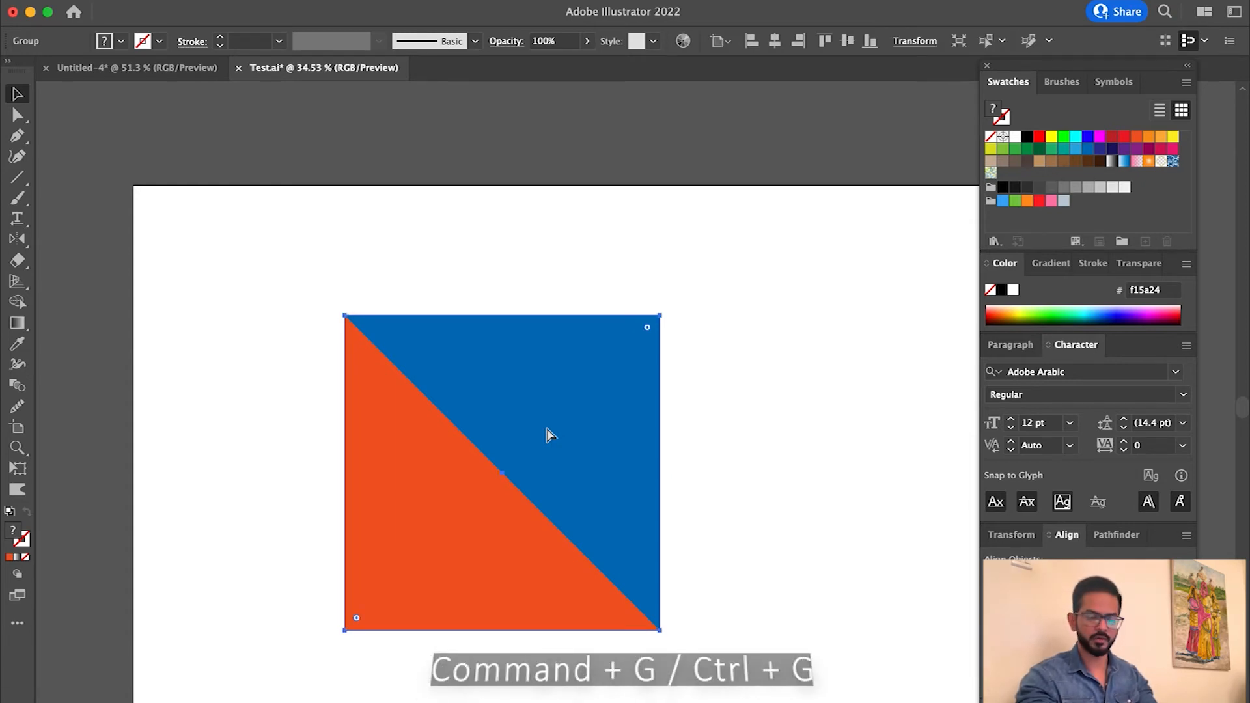
{"action": "left_click", "coordinate": [795, 513]}
{"action": "left_click", "coordinate": [538, 506]}
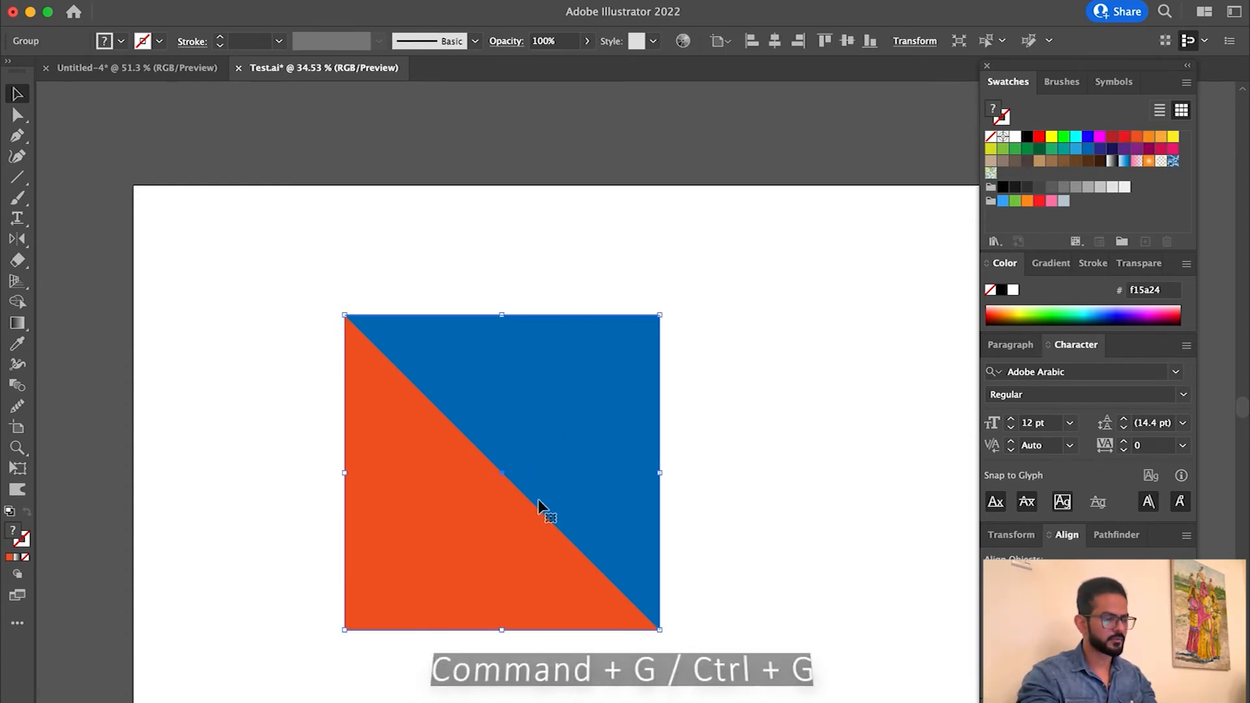
- Ungroup the two triangles and group them again, undoing a trial move of the group
{"action": "right_click", "coordinate": [489, 664]}
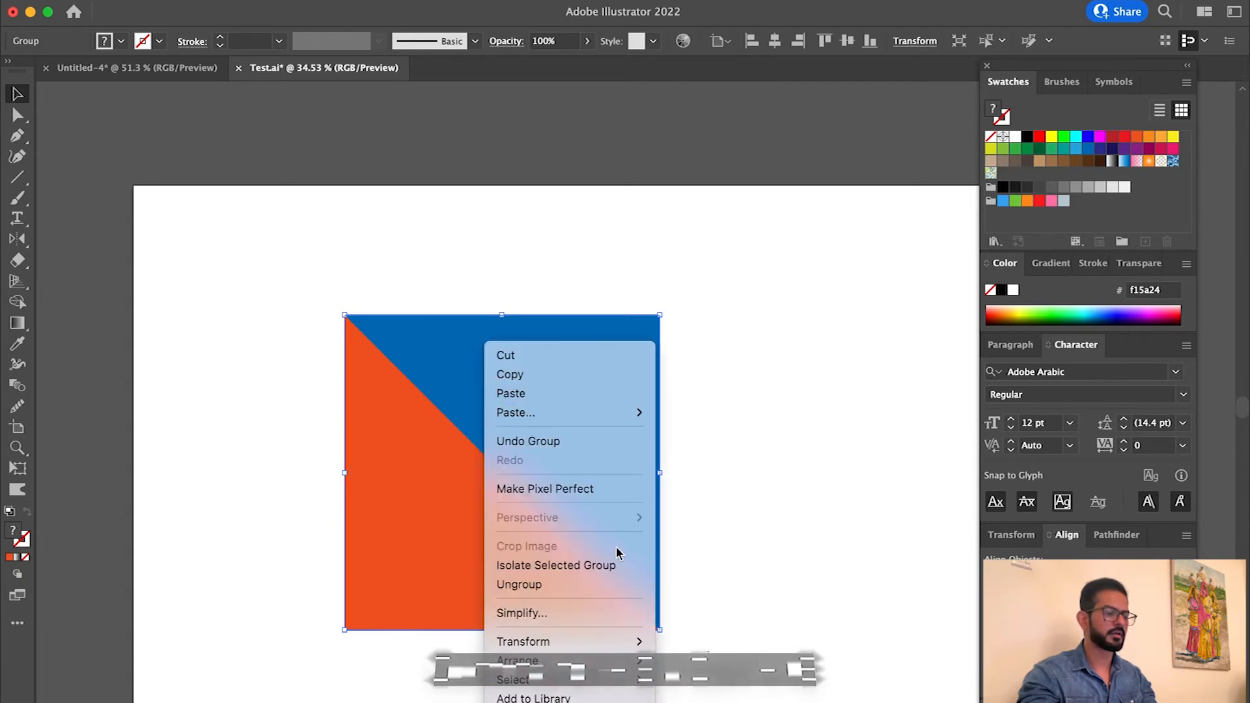
{"action": "left_click", "coordinate": [584, 588]}
{"action": "left_click_drag", "start_coordinate": [156, 224], "coordinate": [382, 438]}
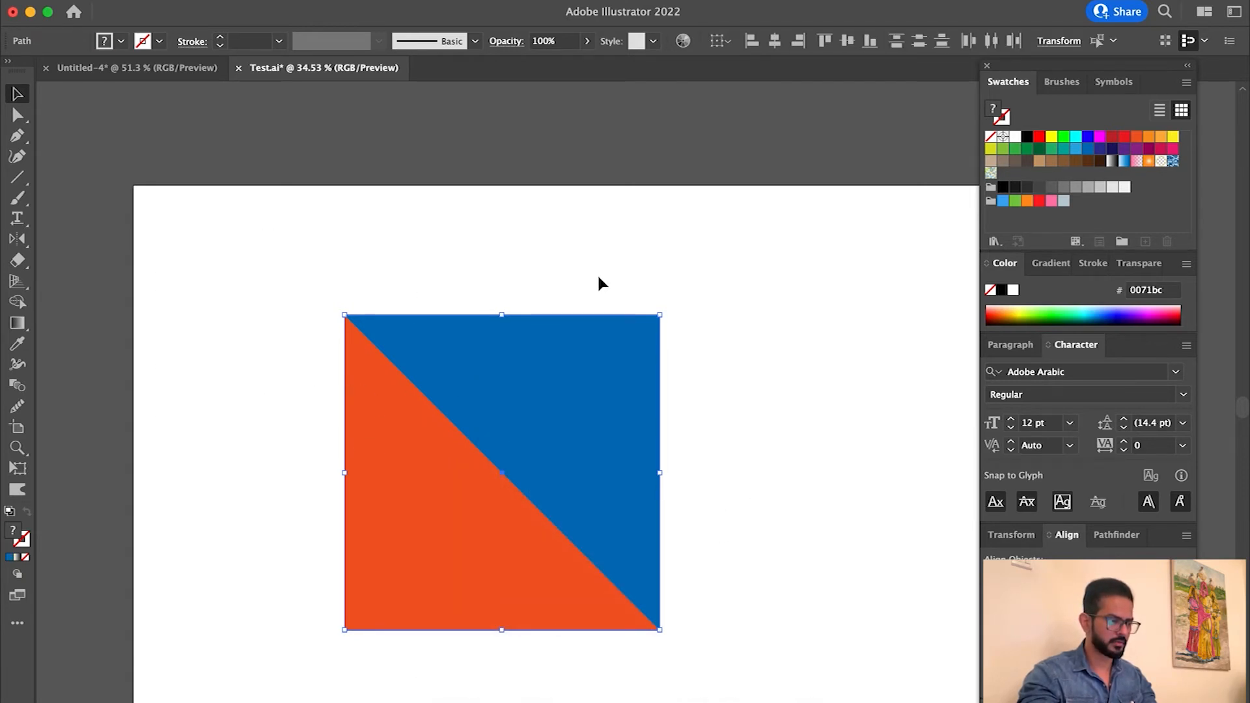
{"action": "left_click", "coordinate": [602, 283]}
{"action": "left_click_drag", "start_coordinate": [273, 271], "coordinate": [670, 656]}
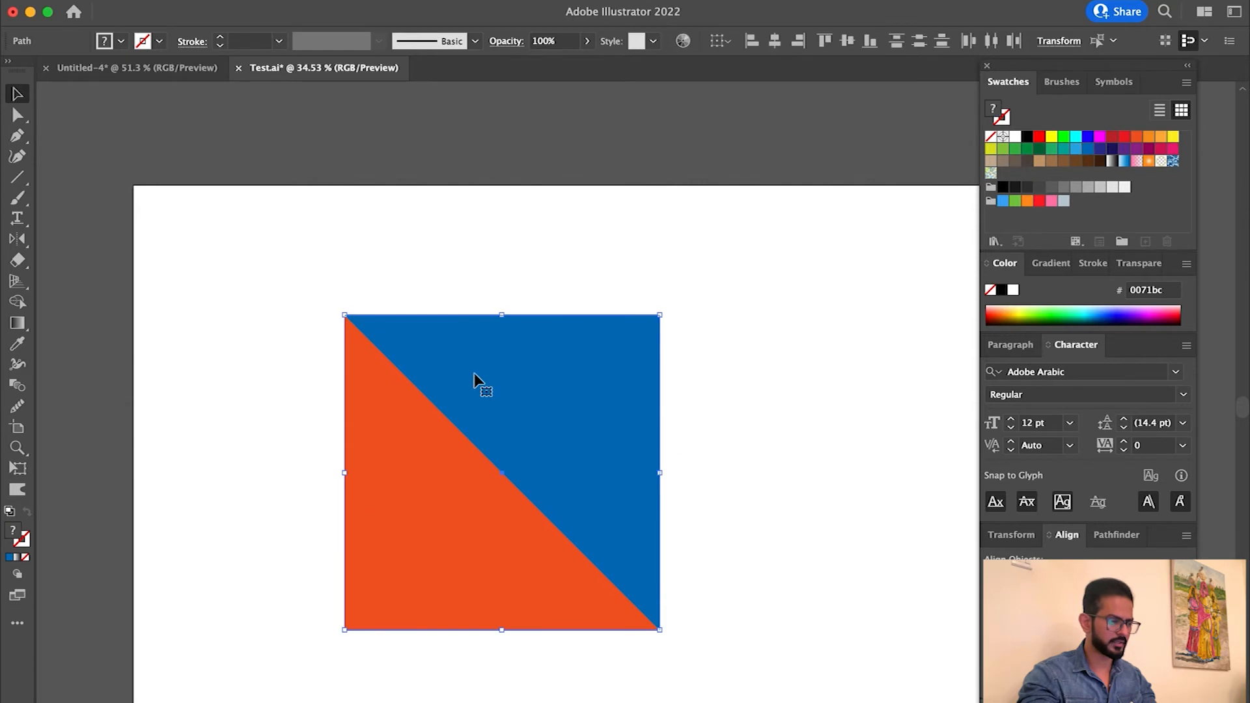
{"action": "right_click", "coordinate": [475, 378]}
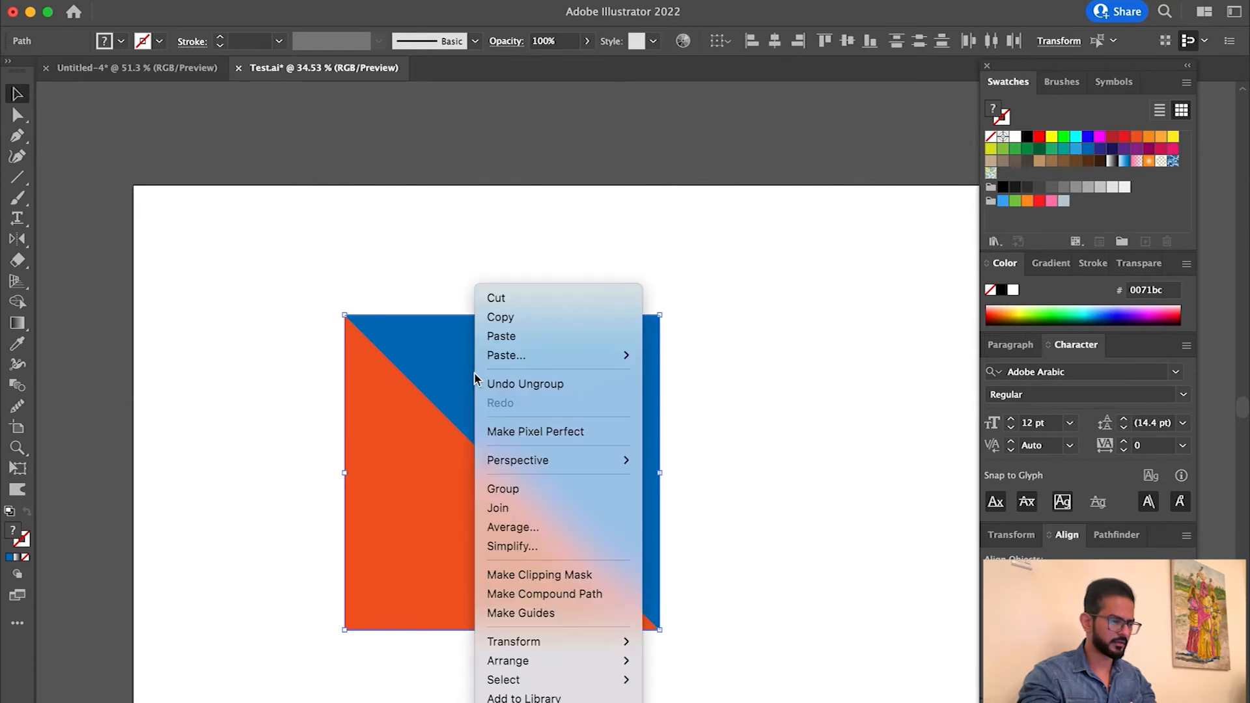
{"action": "left_click", "coordinate": [521, 489]}
{"action": "left_click_drag", "start_coordinate": [558, 516], "coordinate": [534, 413]}
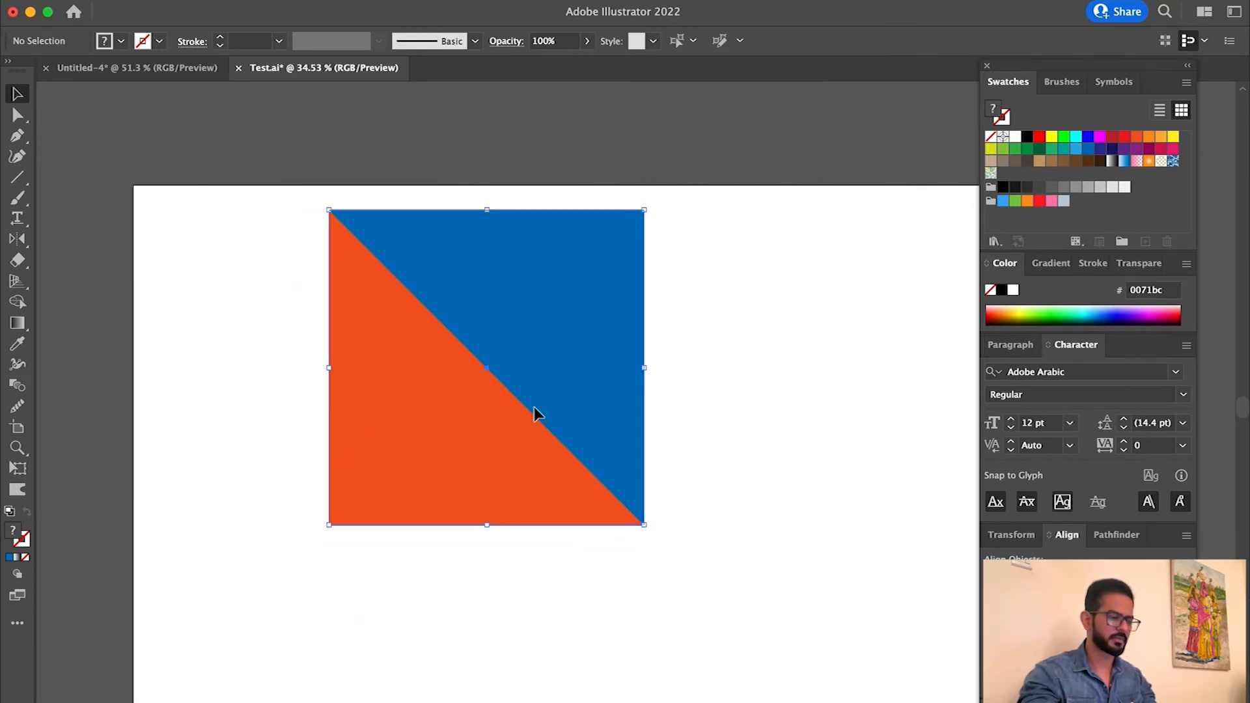
{"action": "key", "text": "super+z"}
- Scale the grouped two-colour square down and move it into the artboard's upper-left corner
{"action": "left_click_drag", "start_coordinate": [616, 549], "coordinate": [497, 384]}
{"action": "left_click_drag", "start_coordinate": [498, 384], "coordinate": [528, 446]}
{"action": "left_click_drag", "start_coordinate": [542, 446], "coordinate": [382, 300]}
{"action": "left_click", "coordinate": [436, 335]}
{"action": "key", "text": "super+space"}
{"action": "left_click", "coordinate": [294, 217]}
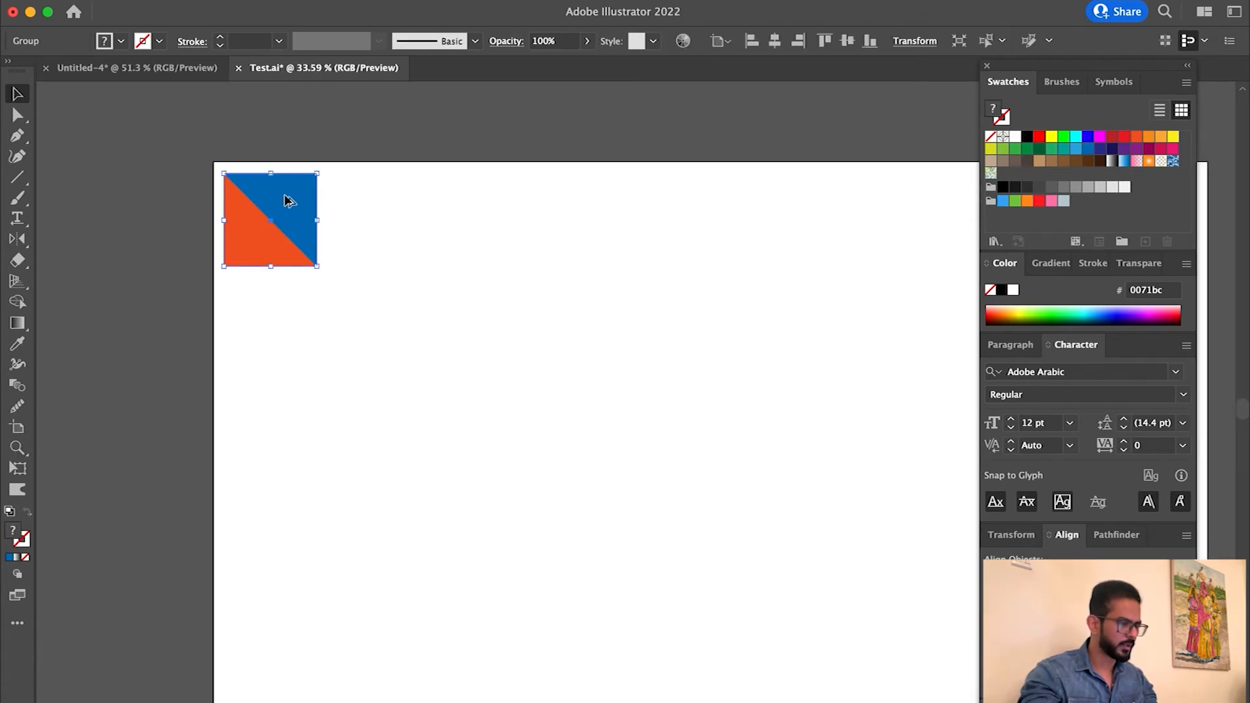
- Duplicate the small square about 196 px straight down and repeat the copy to build a column of five squares
{"action": "left_click", "coordinate": [287, 201]}
{"action": "left_click_drag", "start_coordinate": [287, 201], "coordinate": [292, 300]}
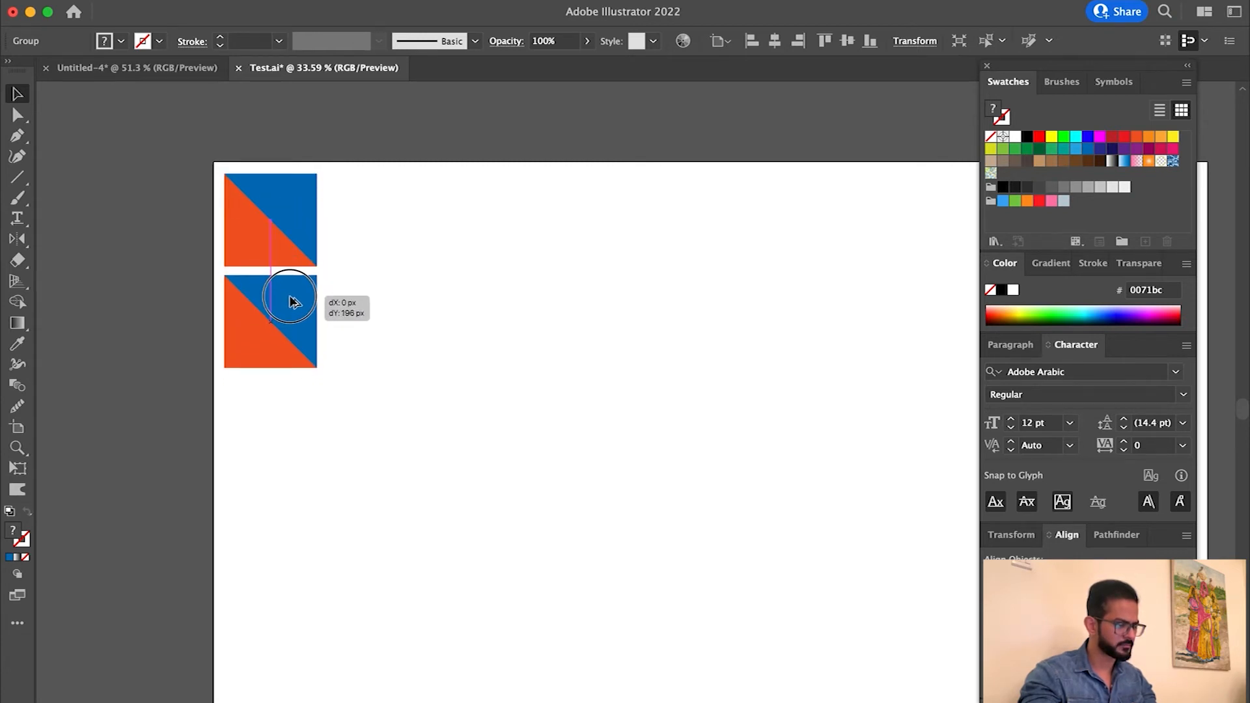
{"action": "left_click_drag", "start_coordinate": [291, 301], "coordinate": [292, 302]}
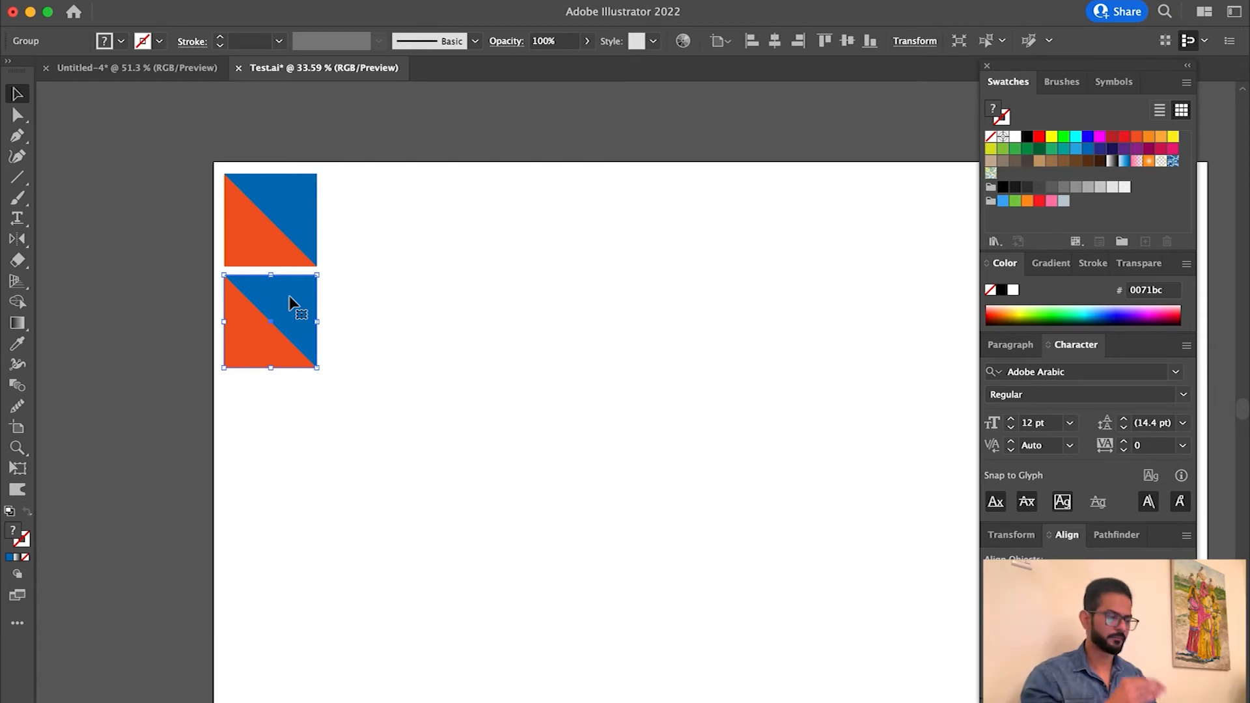
{"action": "key", "text": "super"}
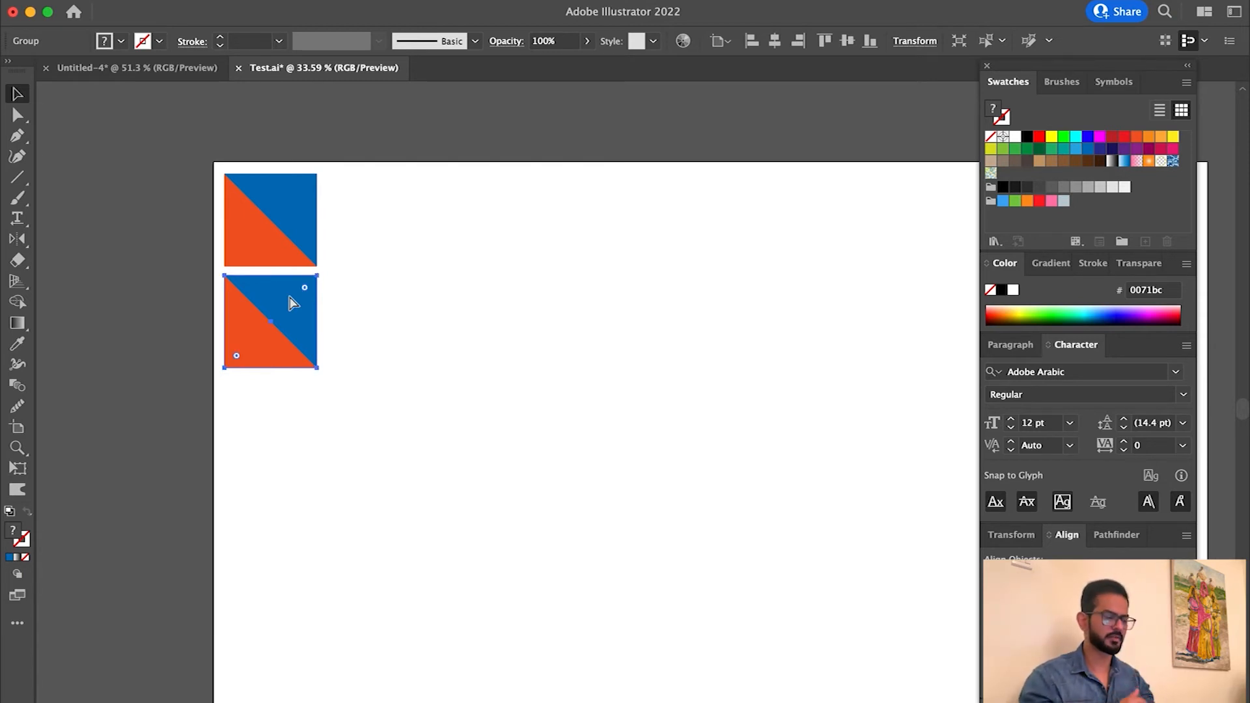
{"action": "key", "text": "super+d"}
{"action": "key", "text": "super+d"}
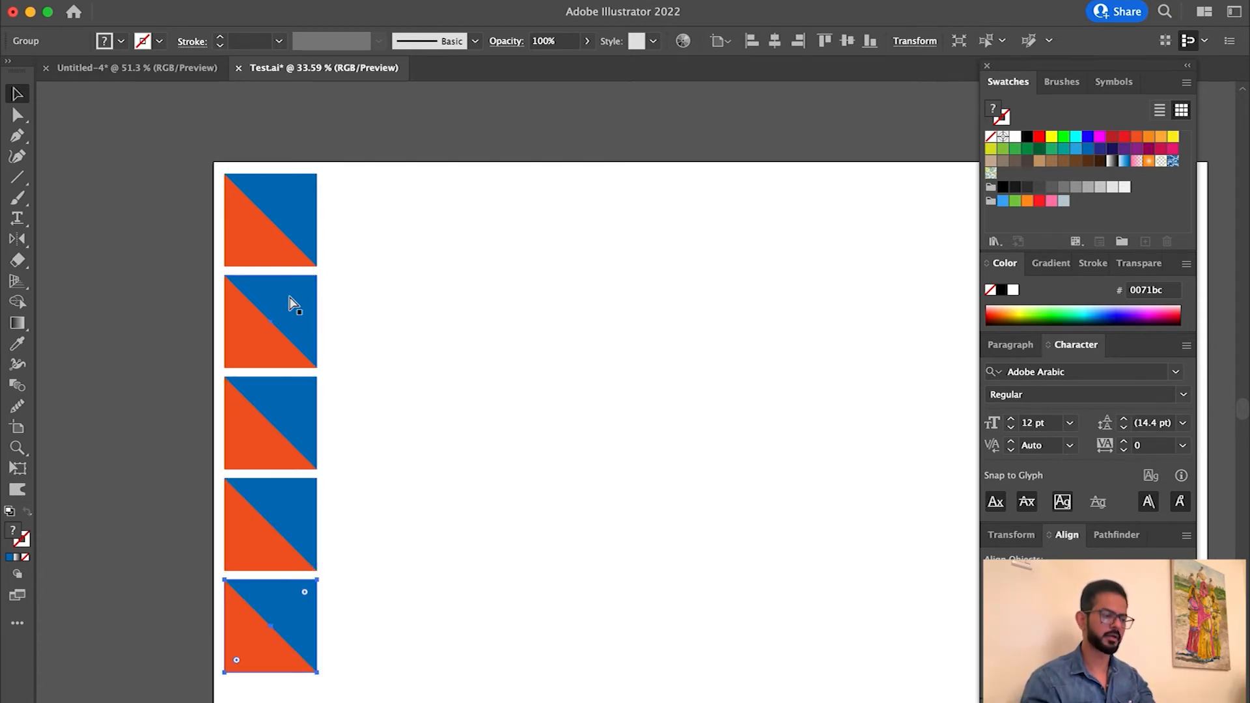
- Delete the four copied squares, keeping only the original at the top of the column
{"action": "left_click_drag", "start_coordinate": [432, 671], "coordinate": [217, 207]}
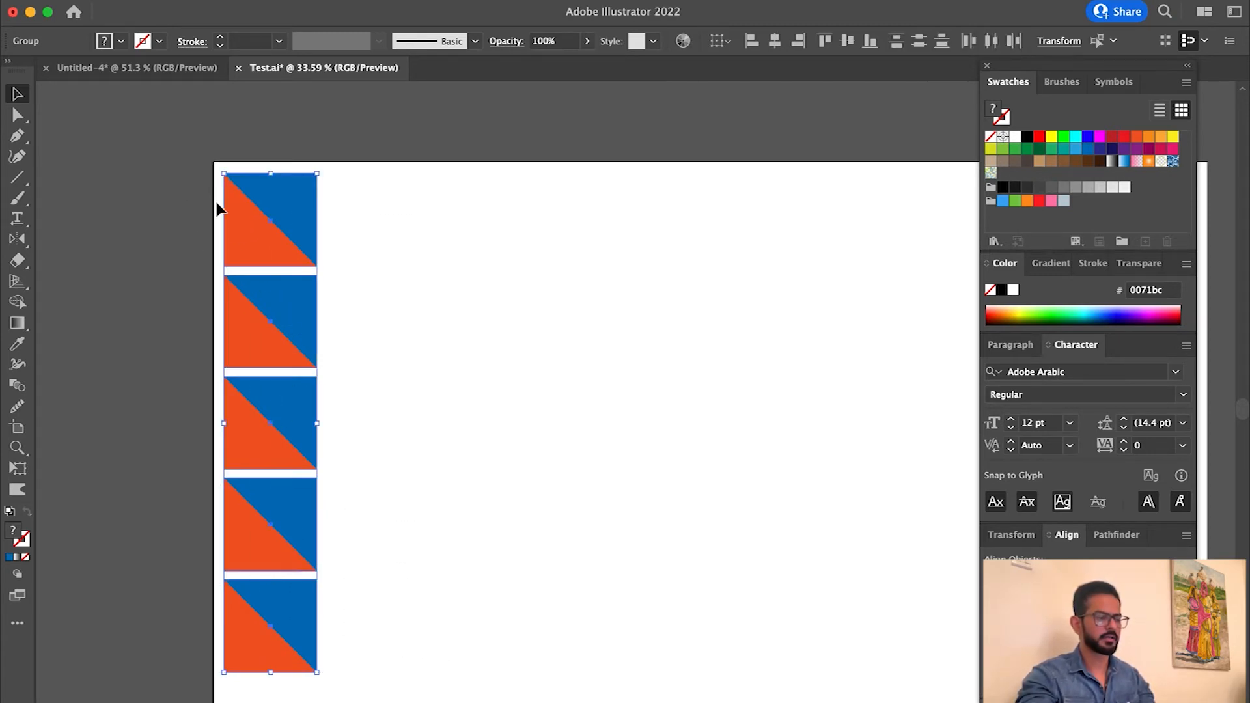
{"action": "left_click", "coordinate": [701, 468]}
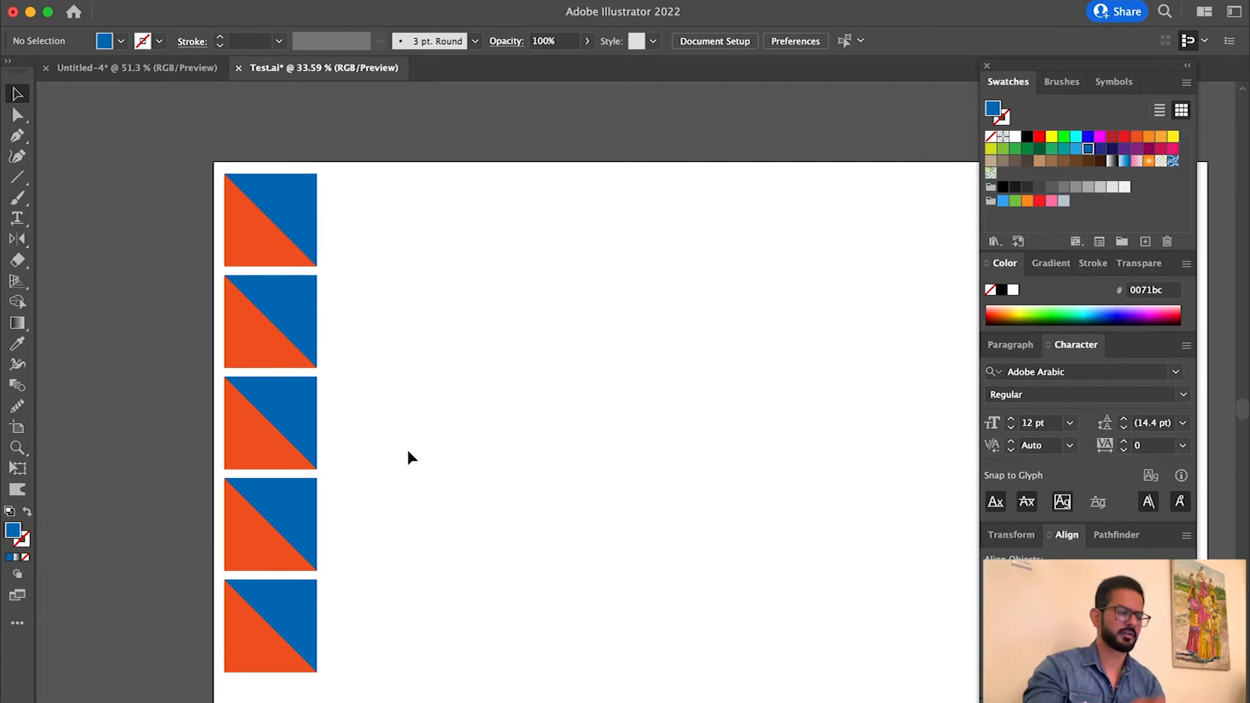
{"action": "left_click_drag", "start_coordinate": [388, 647], "coordinate": [257, 335]}
{"action": "key", "text": "Delete"}
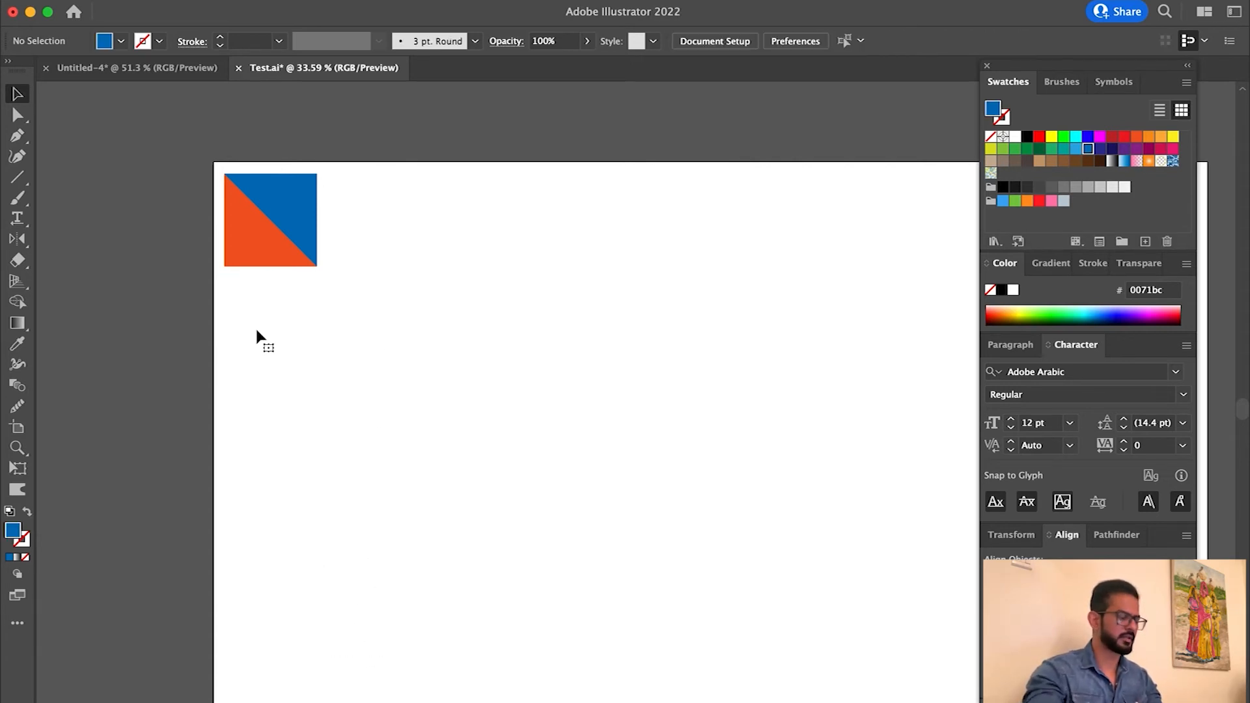
- Duplicate the remaining square straight down, leaving a narrow gap below the original
{"action": "left_click", "coordinate": [290, 233]}
{"action": "left_click", "coordinate": [296, 196]}
{"action": "left_click_drag", "start_coordinate": [296, 197], "coordinate": [322, 304]}
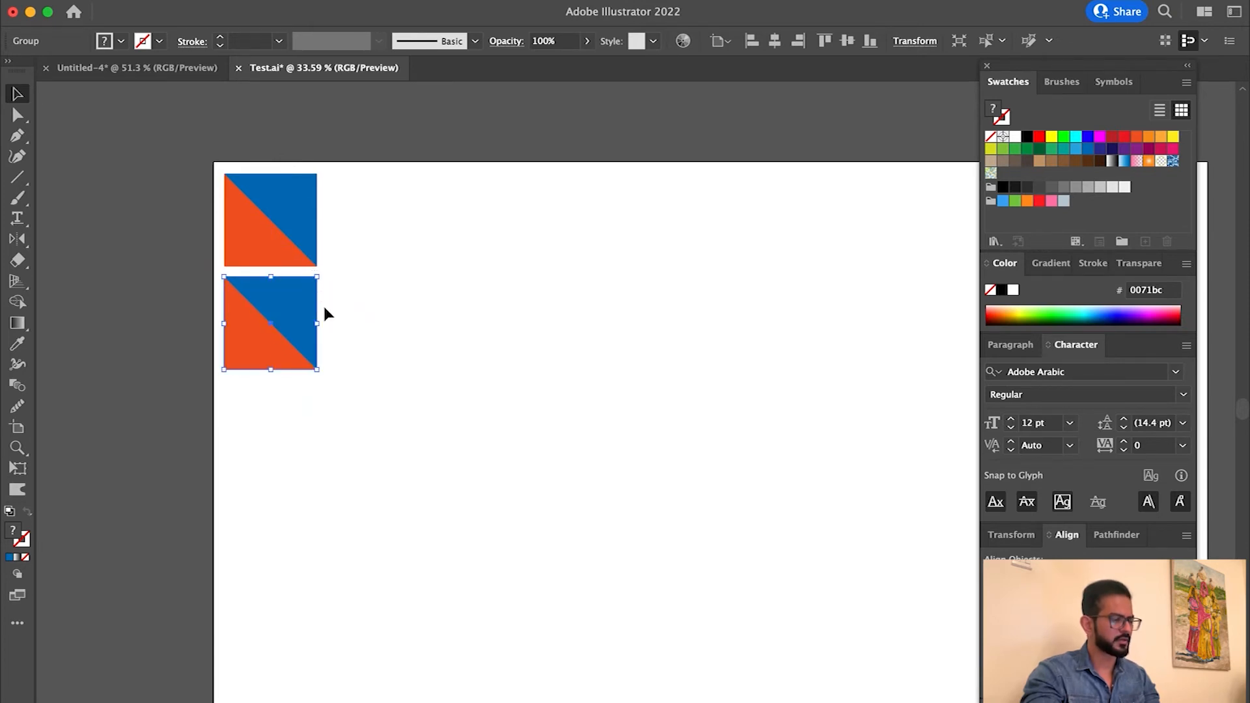
- Reflect the lower square across the vertical axis with the preview enabled
{"action": "right_click", "coordinate": [273, 302]}
{"action": "mouse_move", "coordinate": [313, 602]}
{"action": "left_click", "coordinate": [528, 639]}
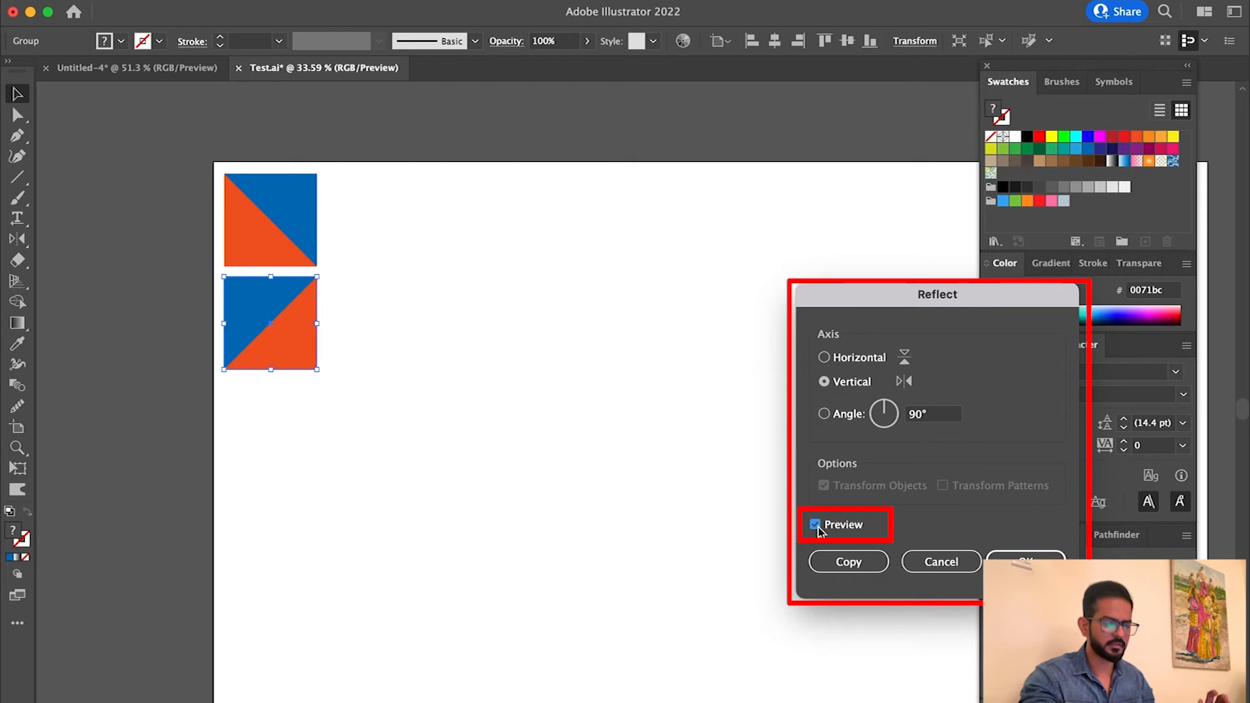
{"action": "left_click", "coordinate": [1018, 561]}
{"action": "left_click", "coordinate": [521, 384]}
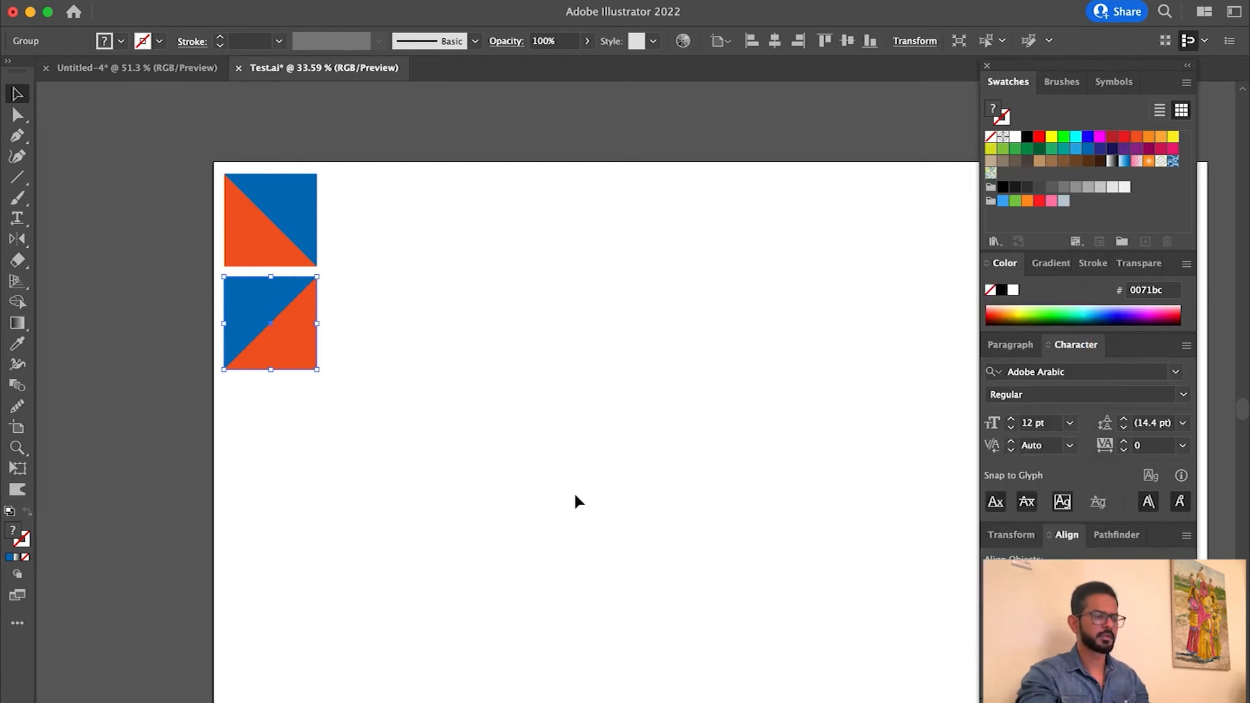
- Duplicate both squares straight down with a 20 px gap and repeat the copy to form a column of six
{"action": "left_click_drag", "start_coordinate": [399, 399], "coordinate": [395, 368]}
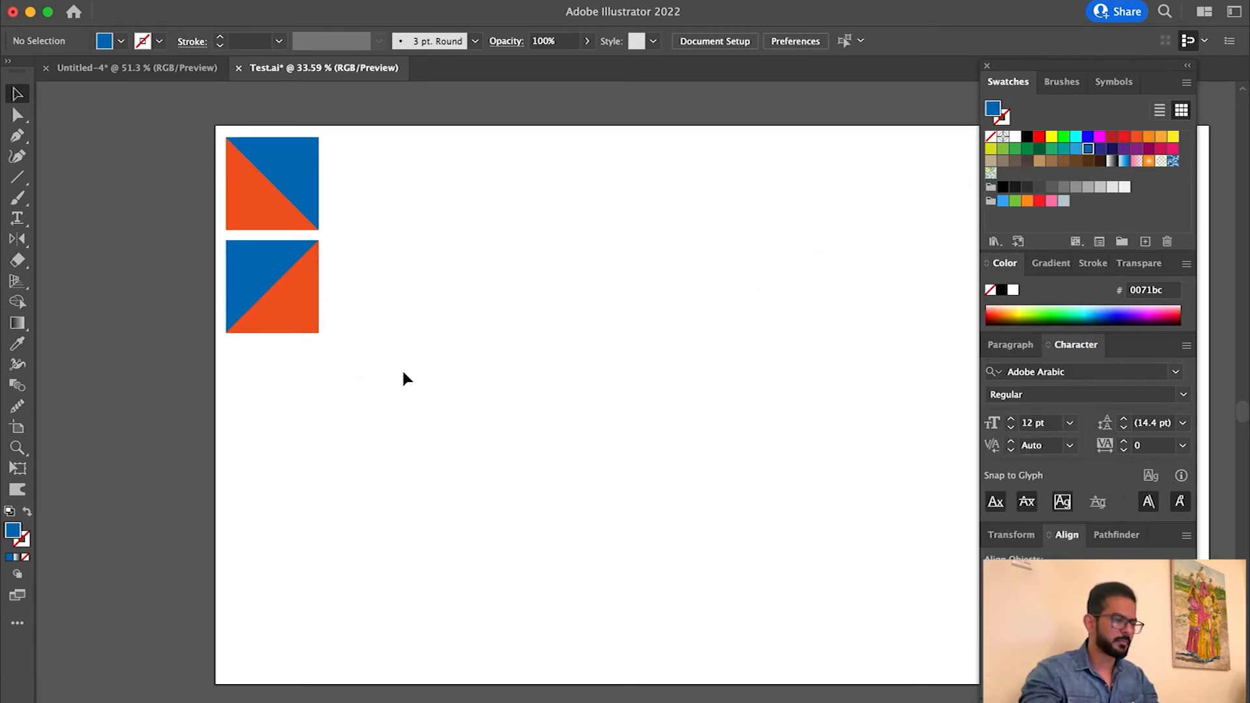
{"action": "left_click_drag", "start_coordinate": [354, 291], "coordinate": [288, 186]}
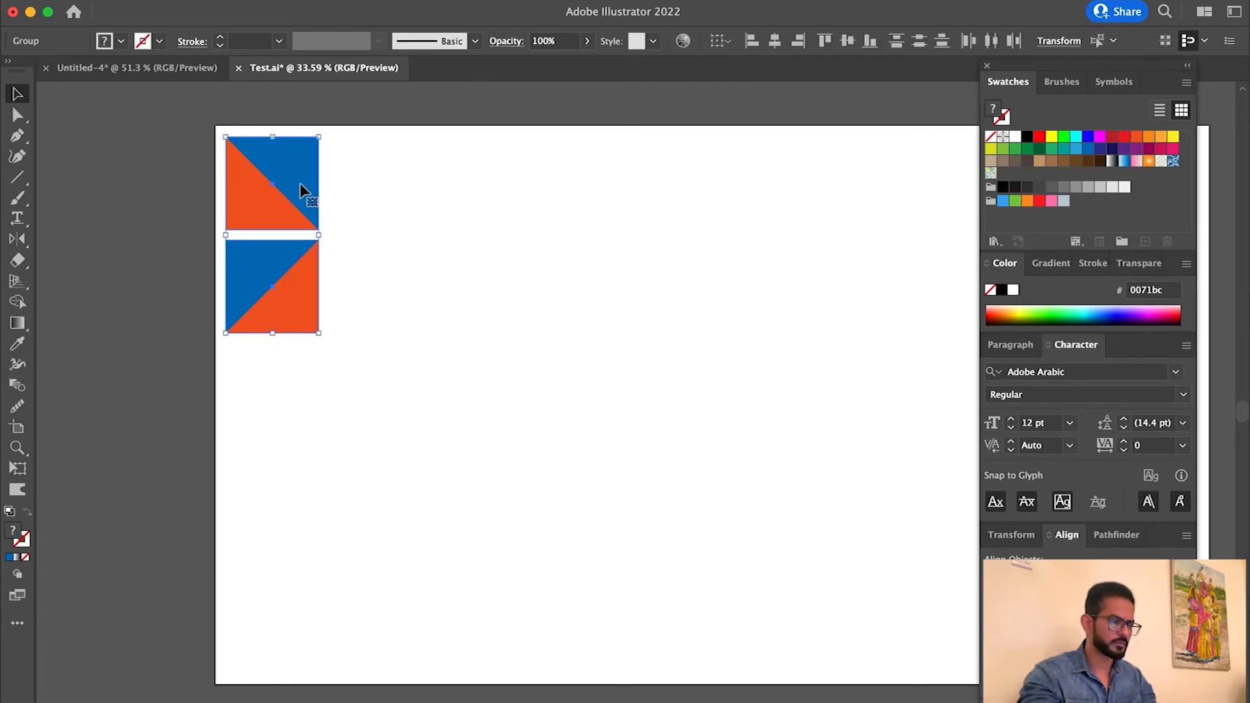
{"action": "left_click", "coordinate": [294, 168]}
{"action": "left_click_drag", "start_coordinate": [295, 169], "coordinate": [306, 380]}
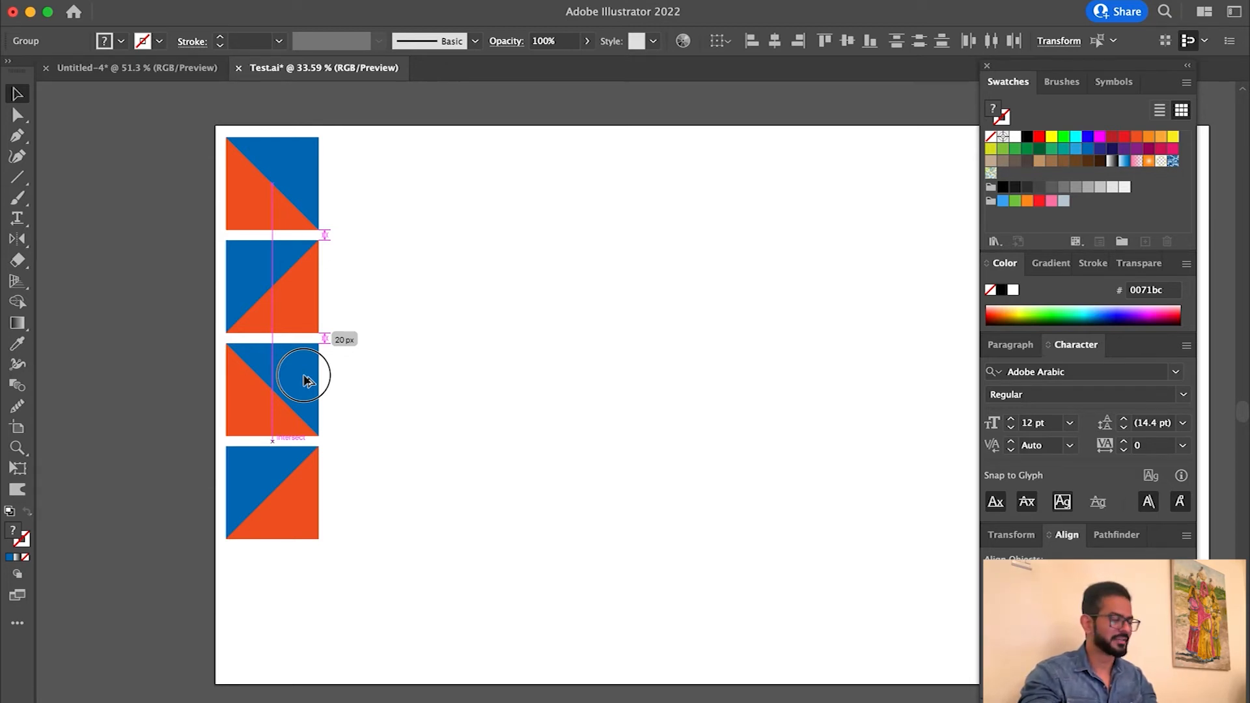
{"action": "left_click_drag", "start_coordinate": [304, 376], "coordinate": [304, 377]}
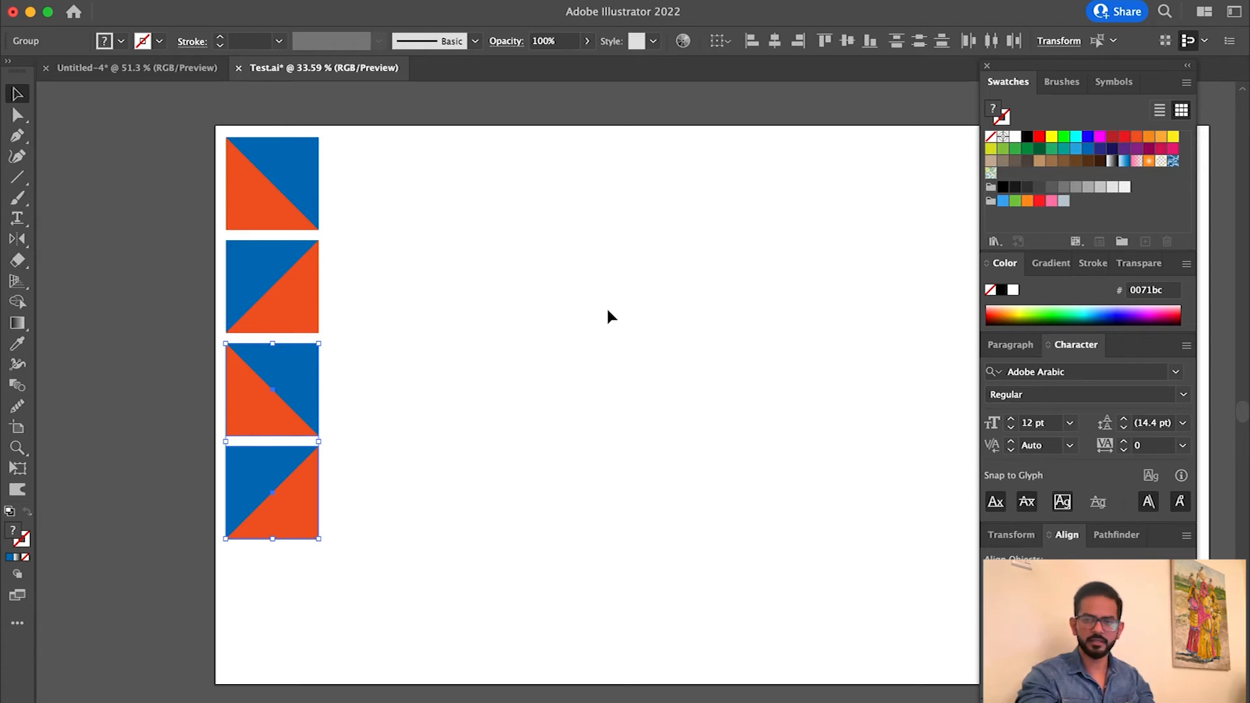
{"action": "key", "text": "super"}
{"action": "key", "text": "super+d"}
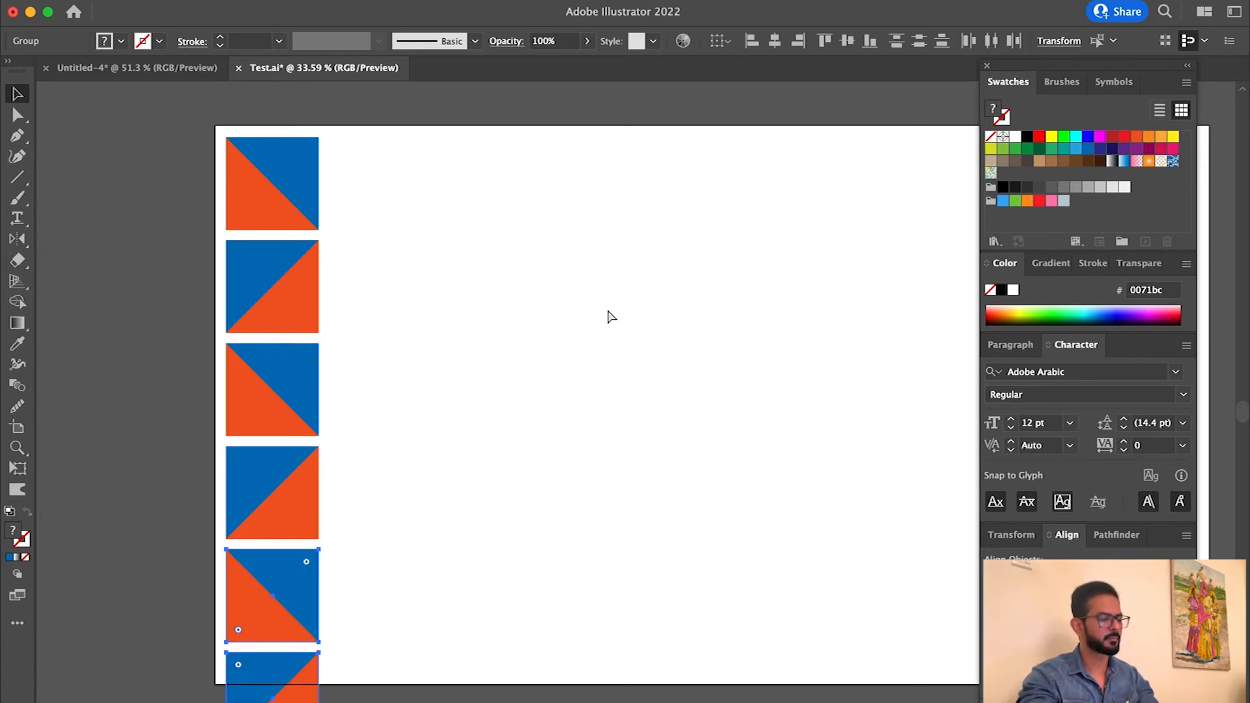
- Hide the artboard boundaries with the whole column of squares in view
{"action": "key", "text": "z"}
{"action": "left_click_drag", "start_coordinate": [685, 534], "coordinate": [521, 393]}
{"action": "key", "text": "space"}
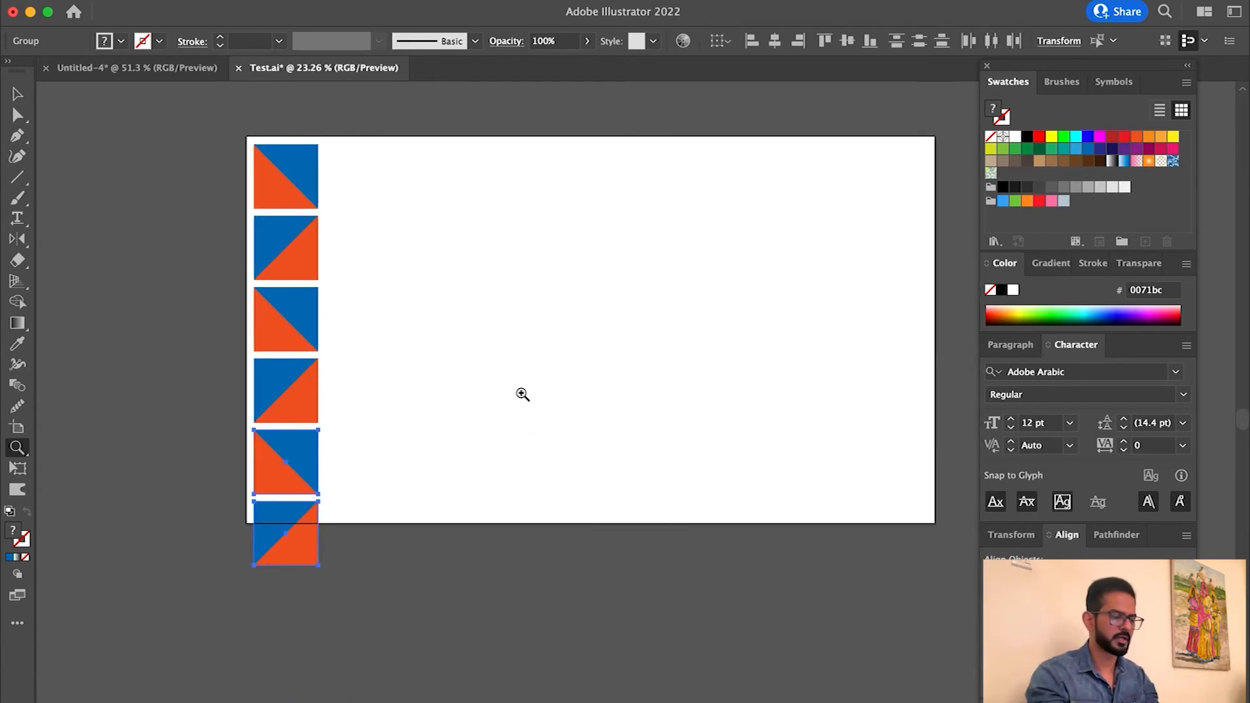
{"action": "key", "text": "super+shift+h"}
{"action": "key", "text": "v"}
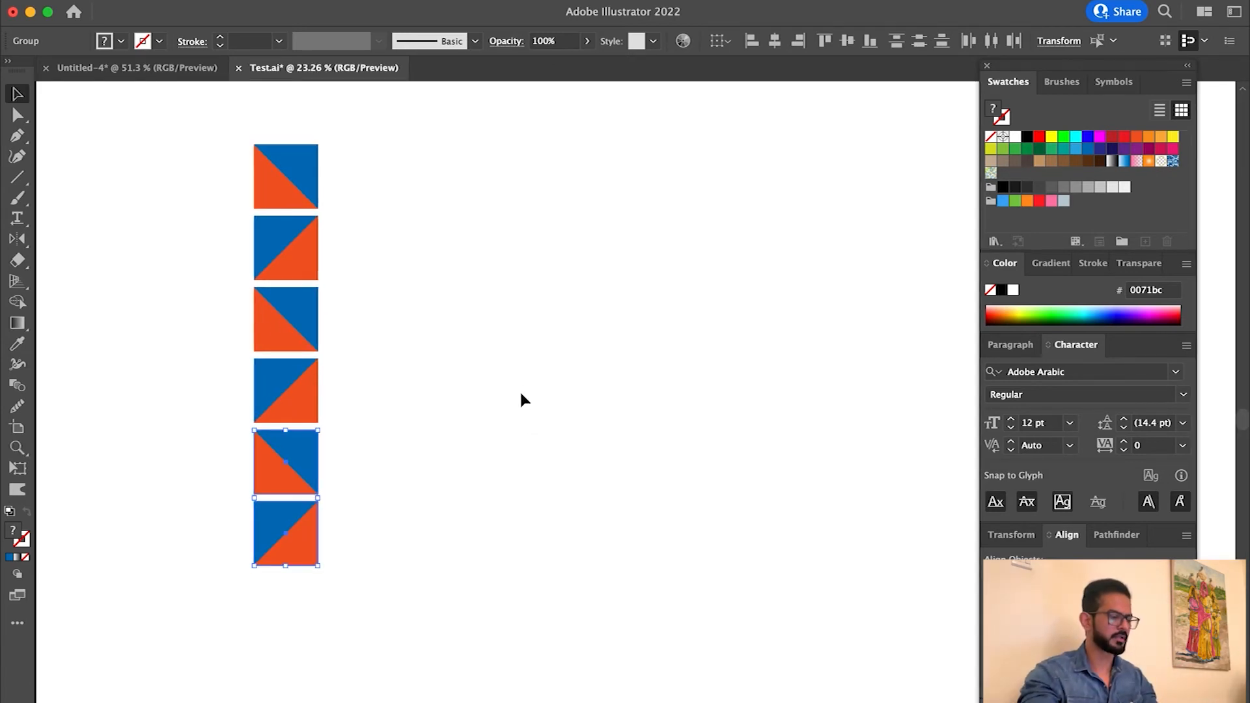
- Duplicate the column of six squares about 191 px to the right and rotate the copy by a half turn
{"action": "left_click", "coordinate": [520, 399]}
{"action": "left_click_drag", "start_coordinate": [189, 139], "coordinate": [431, 520]}
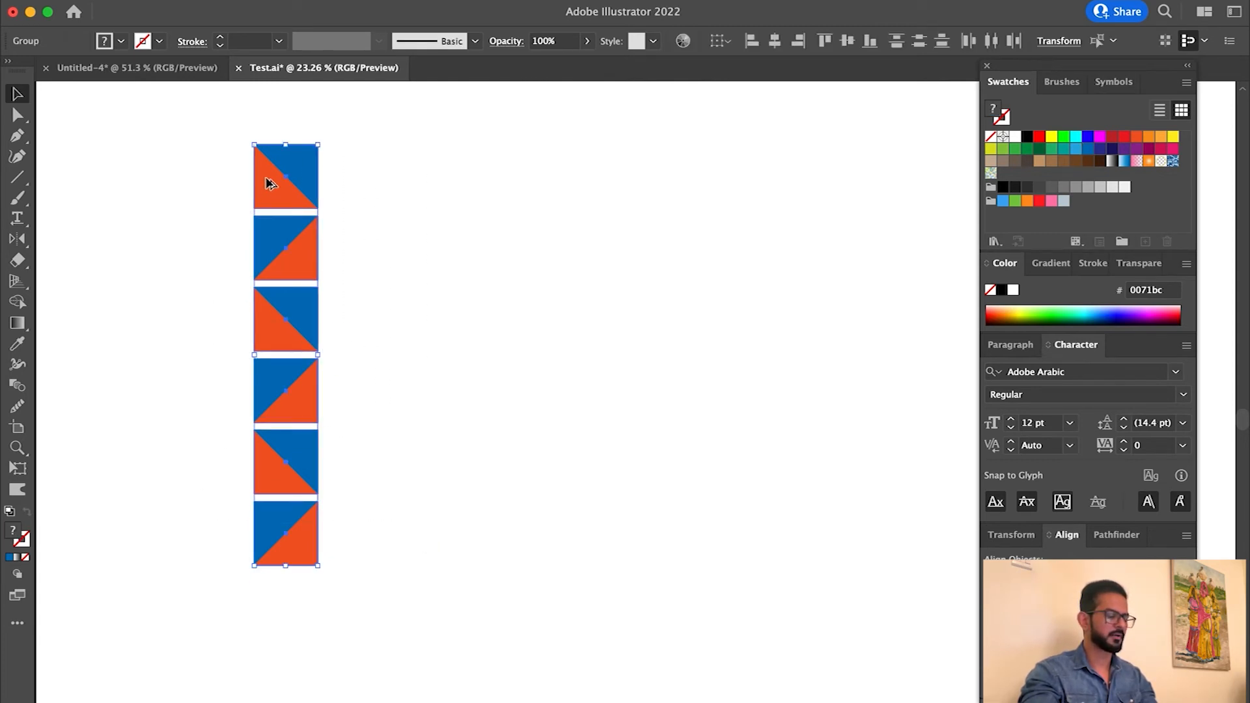
{"action": "left_click_drag", "start_coordinate": [266, 177], "coordinate": [336, 191]}
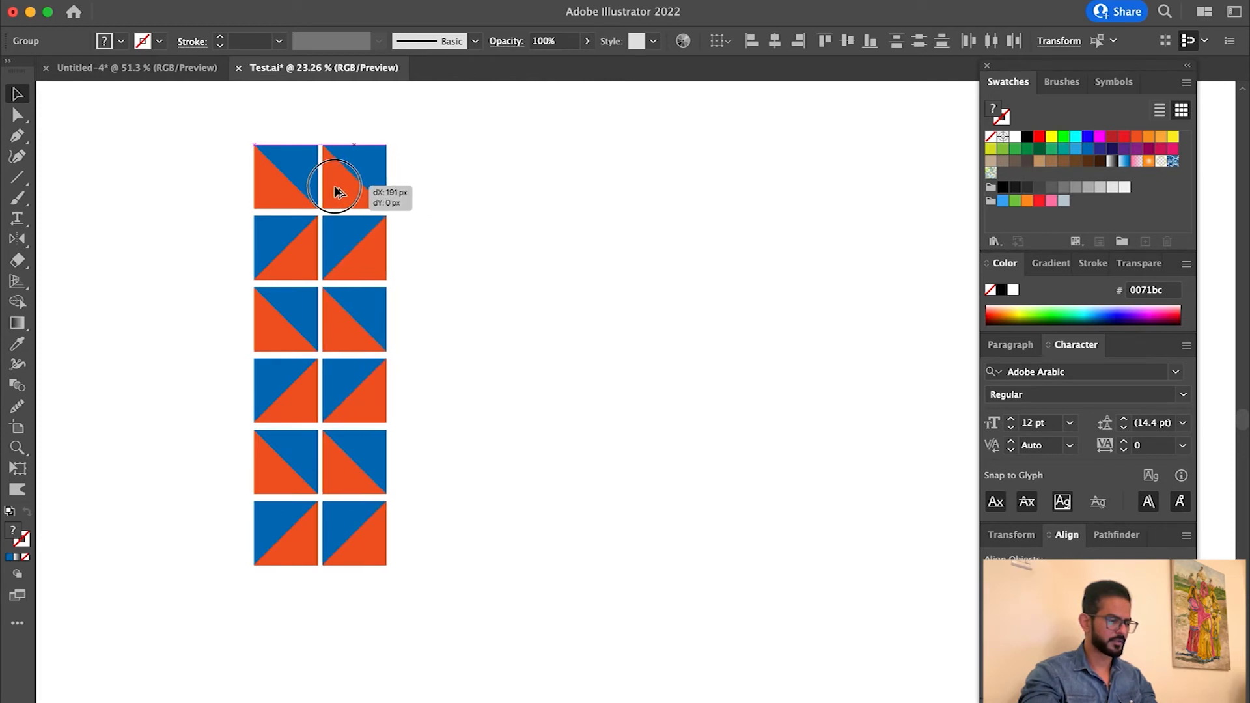
{"action": "left_click_drag", "start_coordinate": [337, 190], "coordinate": [337, 190]}
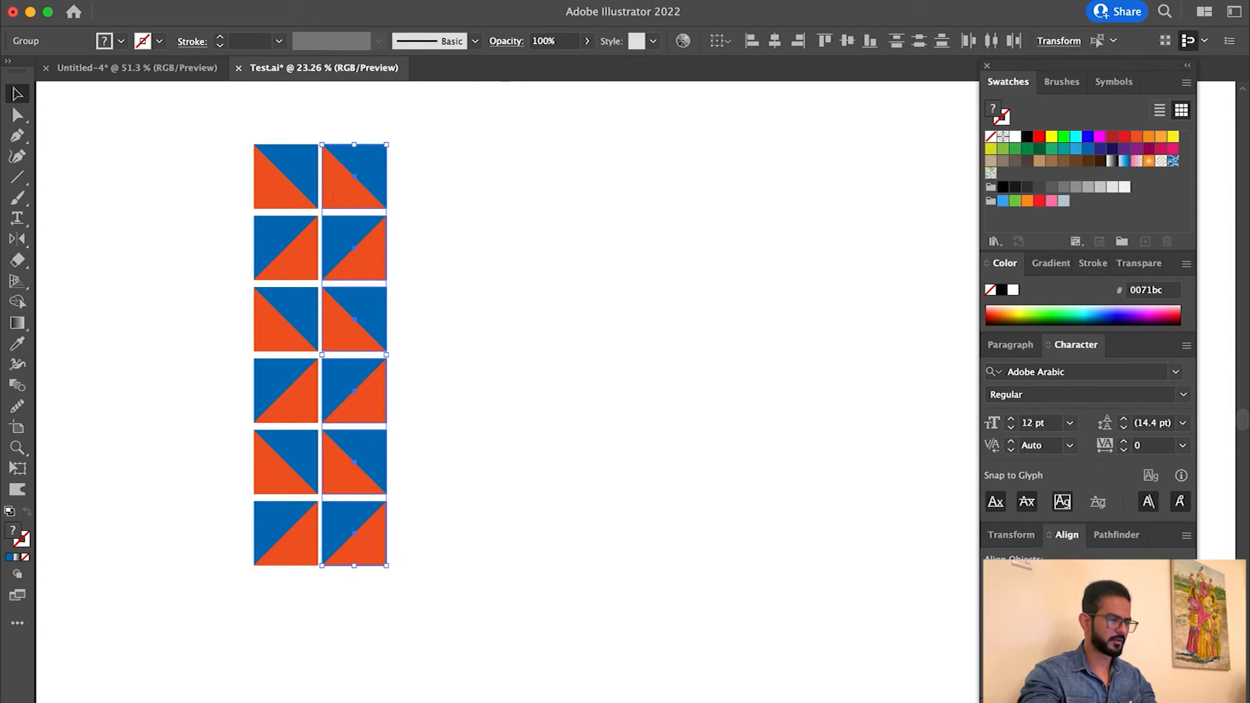
{"action": "left_click_drag", "start_coordinate": [449, 519], "coordinate": [352, 167]}
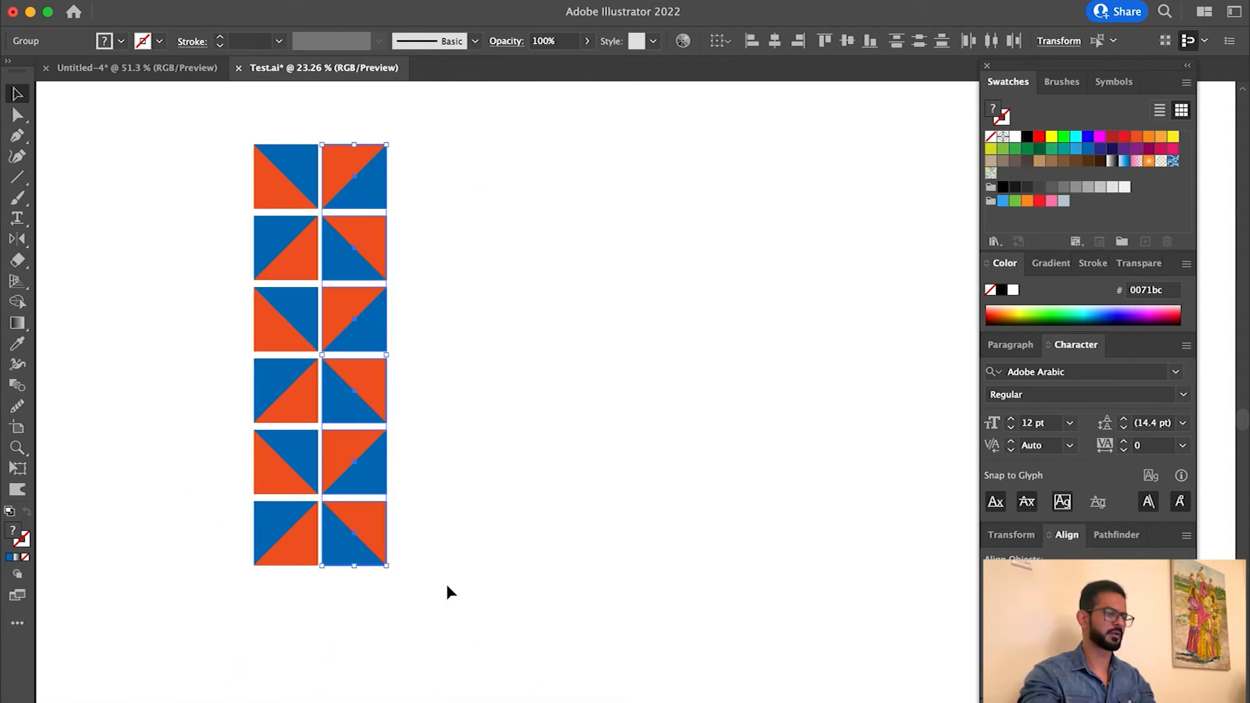
{"action": "left_click", "coordinate": [460, 199]}
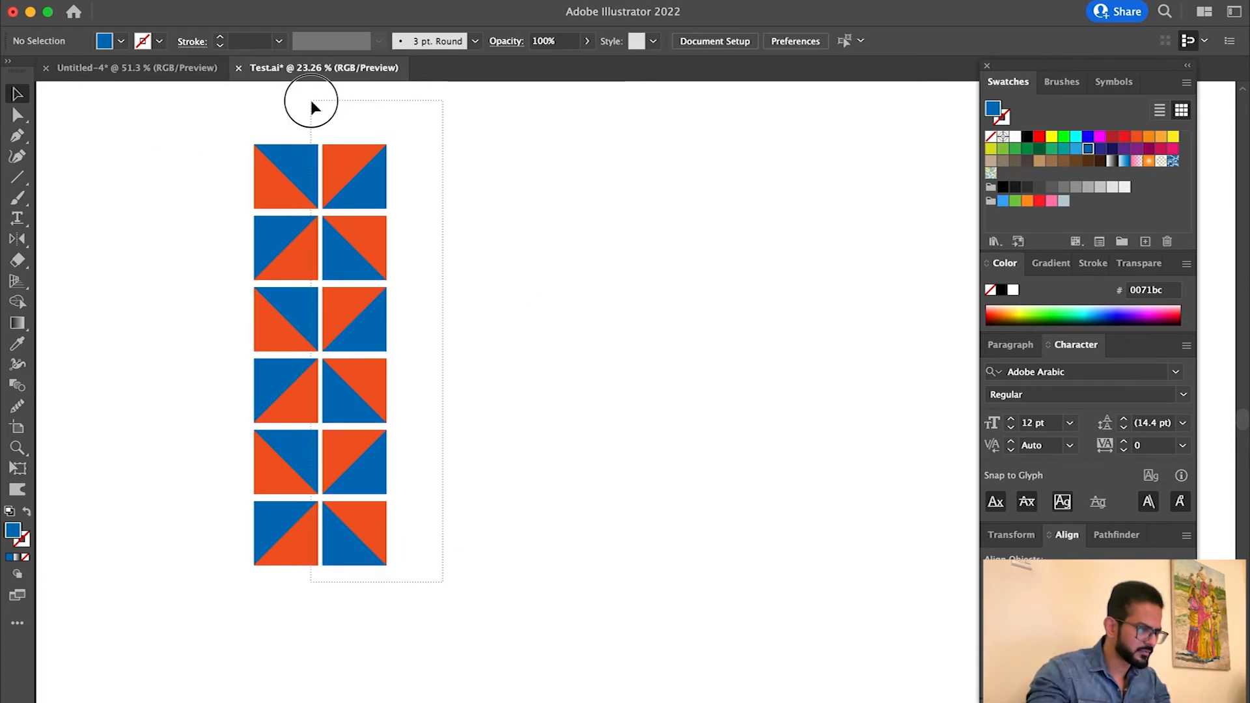
- Nudge the second column horizontally to match the gap between columns to the gap between rows
{"action": "left_click", "coordinate": [350, 176]}
{"action": "left_click_drag", "start_coordinate": [345, 171], "coordinate": [349, 168]}
{"action": "key", "text": "Left"}
{"action": "key", "text": "Left"}
{"action": "key", "text": "Left"}
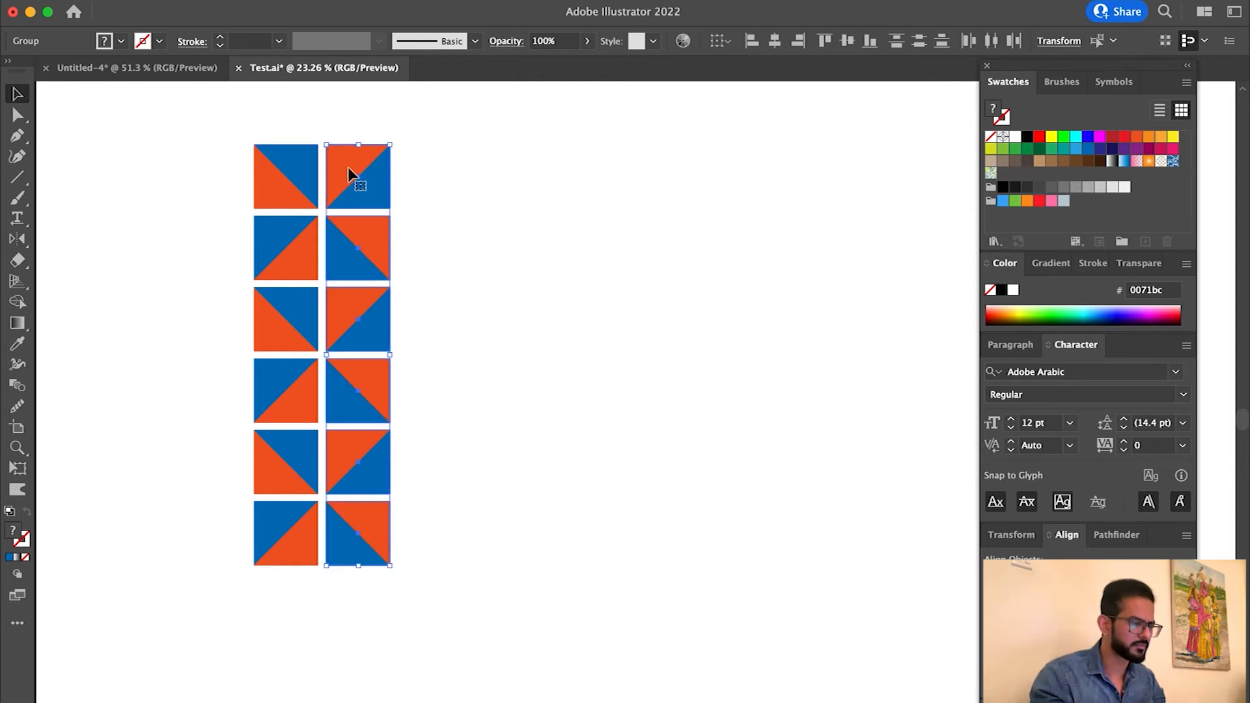
{"action": "key", "text": "Right"}
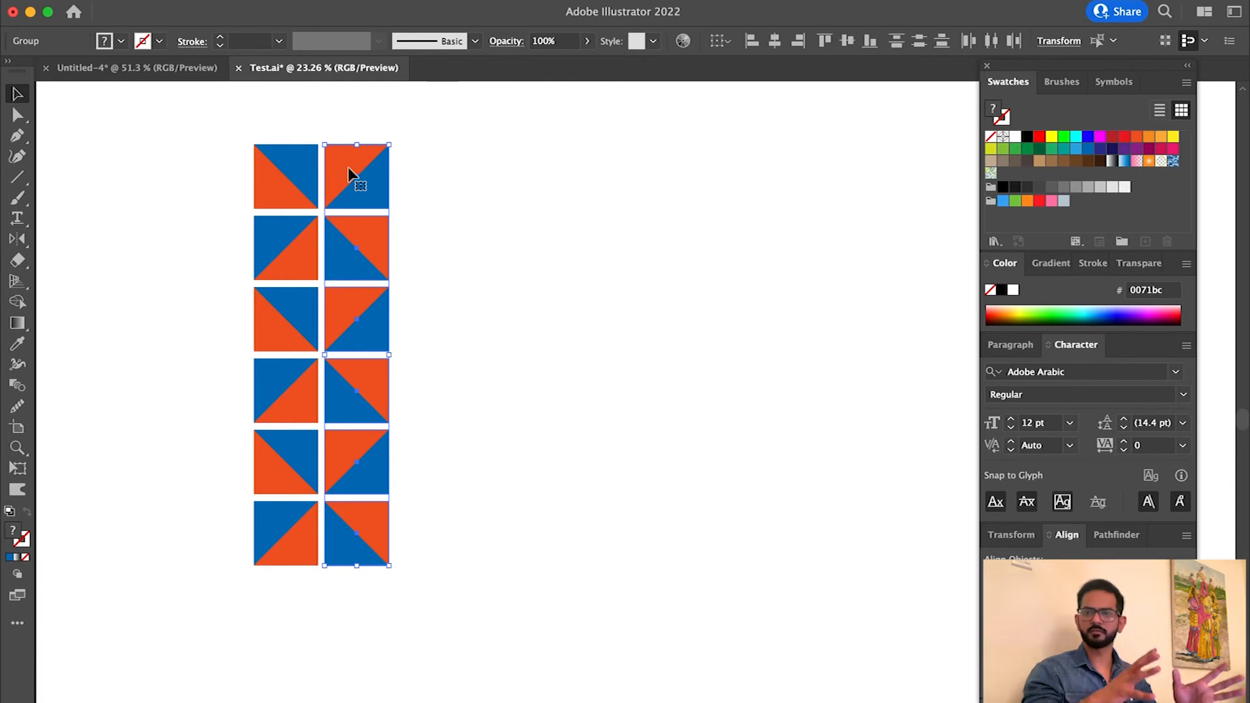
- Duplicate both columns to the right with an 18 px gap and repeat the copy to form fourteen columns
{"action": "left_click", "coordinate": [470, 258]}
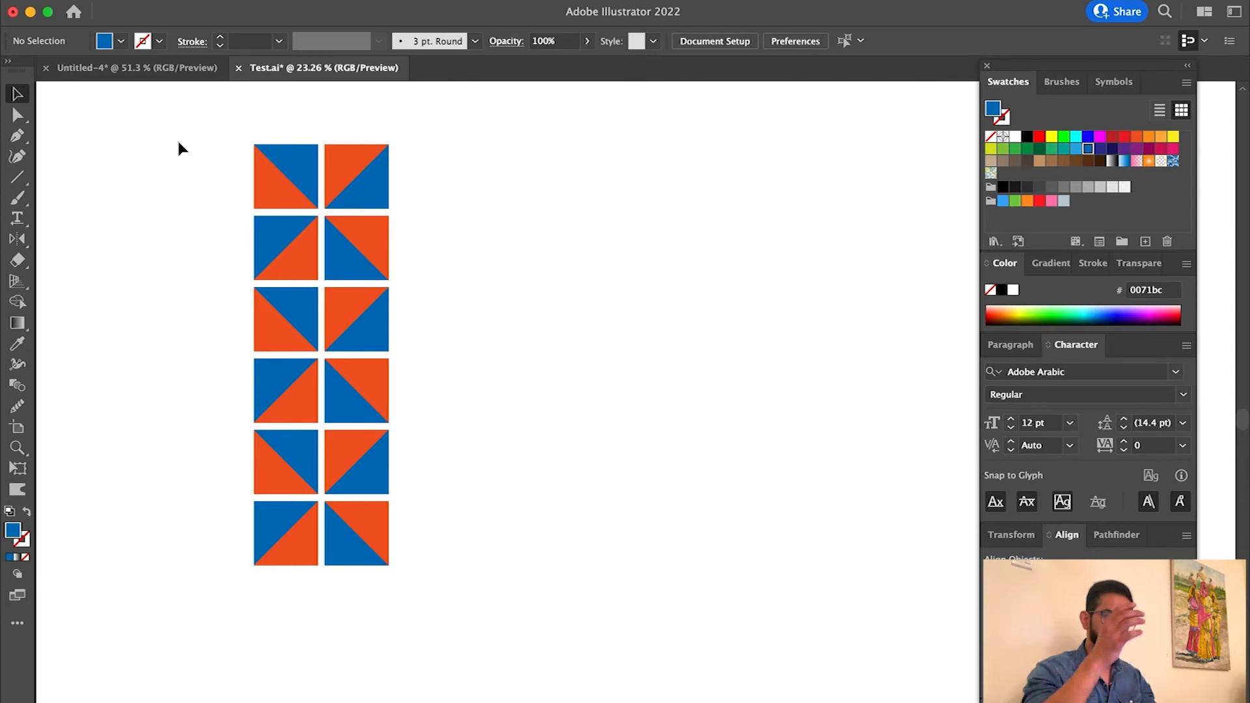
{"action": "left_click_drag", "start_coordinate": [168, 122], "coordinate": [479, 459]}
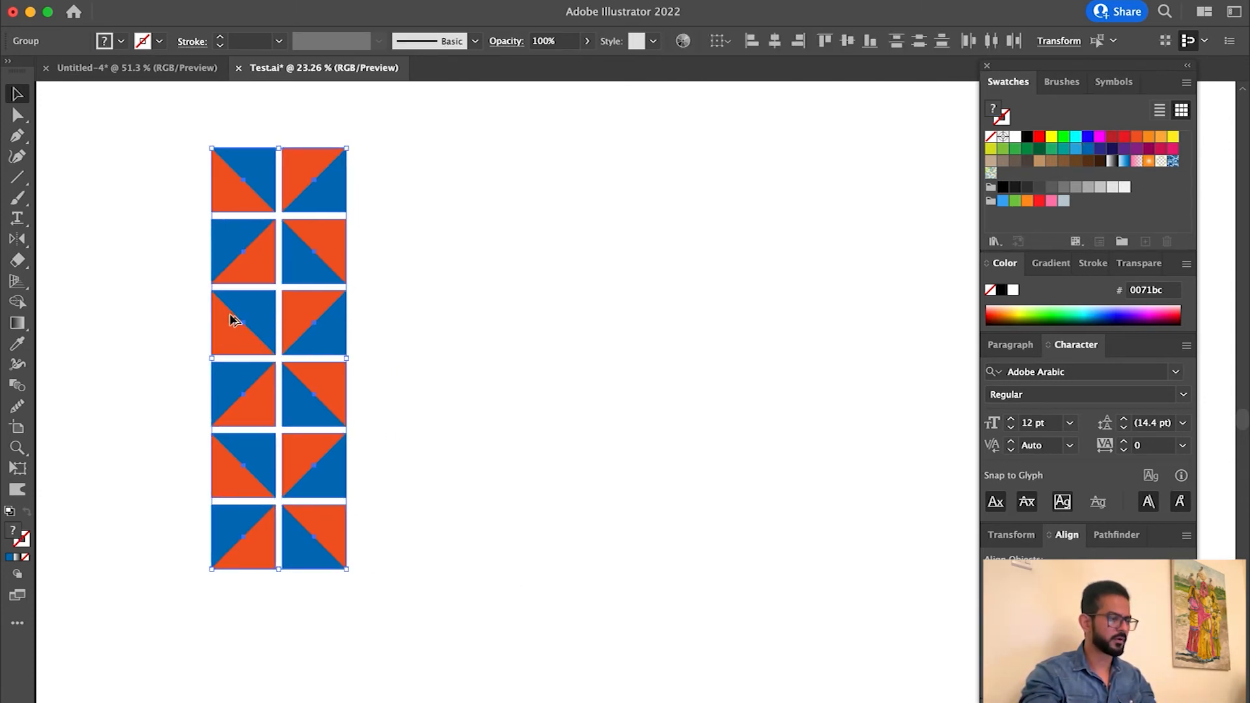
{"action": "left_click", "coordinate": [240, 315]}
{"action": "left_click_drag", "start_coordinate": [241, 320], "coordinate": [375, 348]}
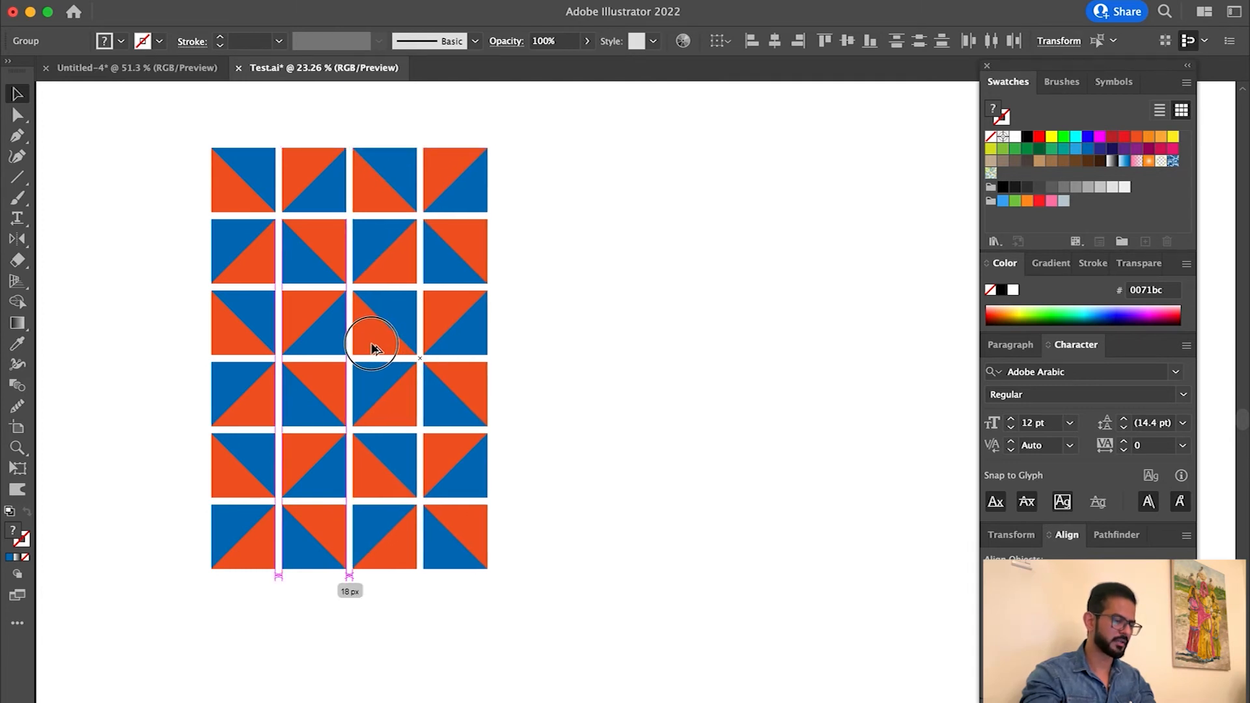
{"action": "left_click_drag", "start_coordinate": [372, 348], "coordinate": [373, 349]}
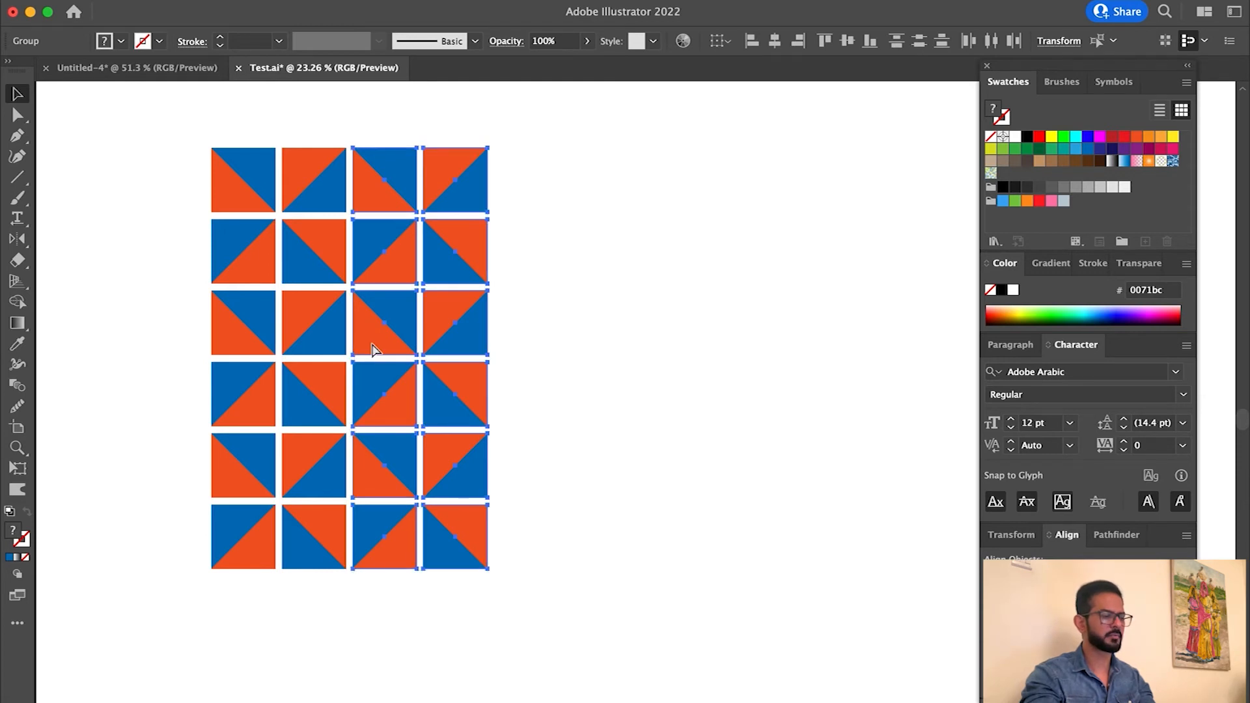
{"action": "key", "text": "super+d"}
{"action": "key", "text": "super+d"}
{"action": "key", "text": "super+d"}
{"action": "key", "text": "super+d"}
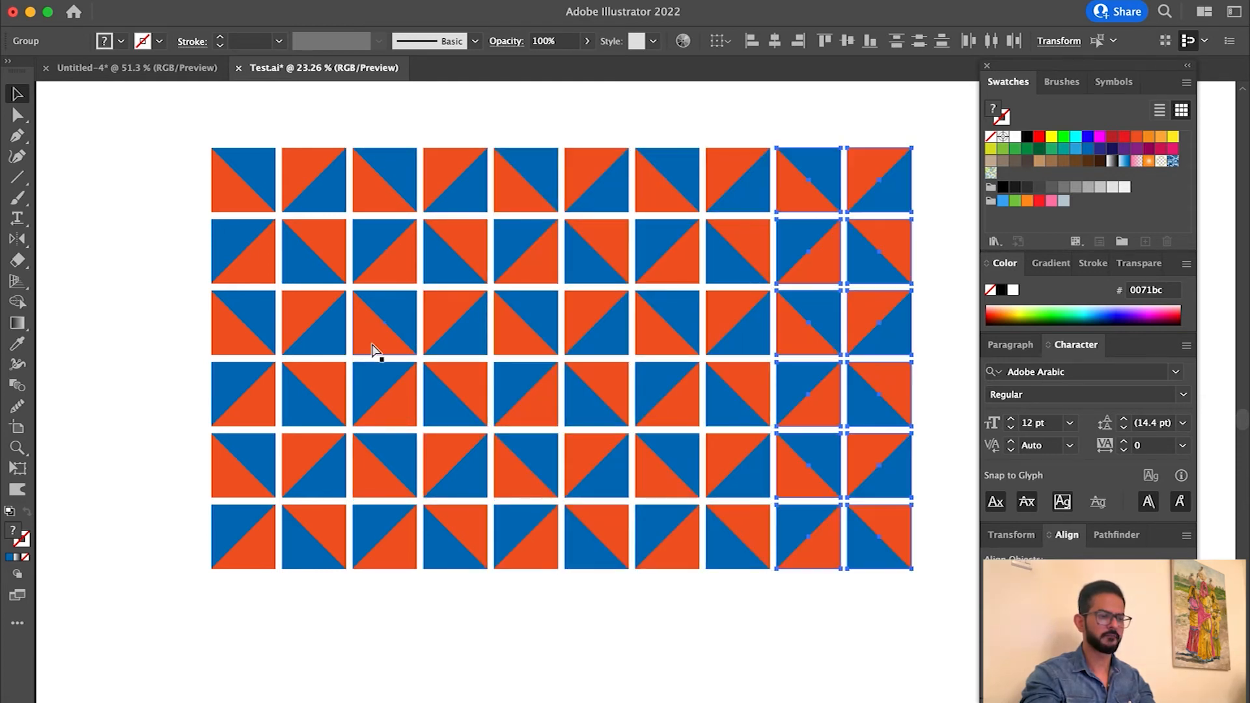
{"action": "left_click_drag", "start_coordinate": [688, 508], "coordinate": [385, 400]}
{"action": "left_click", "coordinate": [920, 562]}
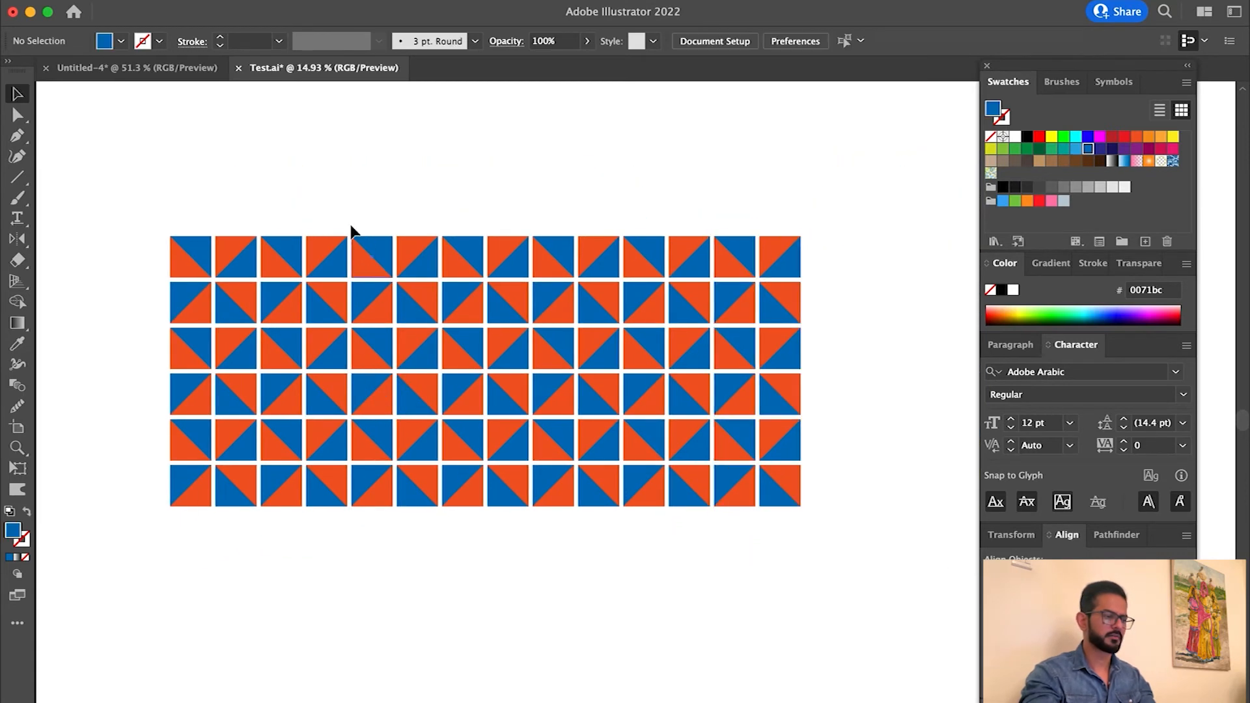
- Show the artboard boundaries and scale the whole grid proportionally to about 1881 by 806 px to fit the artboard's width
{"action": "left_click_drag", "start_coordinate": [312, 258], "coordinate": [310, 274]}
{"action": "key", "text": "a"}
{"action": "left_click", "coordinate": [232, 255]}
{"action": "left_click", "coordinate": [320, 192]}
{"action": "left_click_drag", "start_coordinate": [677, 490], "coordinate": [524, 396]}
{"action": "key", "text": "v"}
{"action": "left_click_drag", "start_coordinate": [881, 633], "coordinate": [82, 167]}
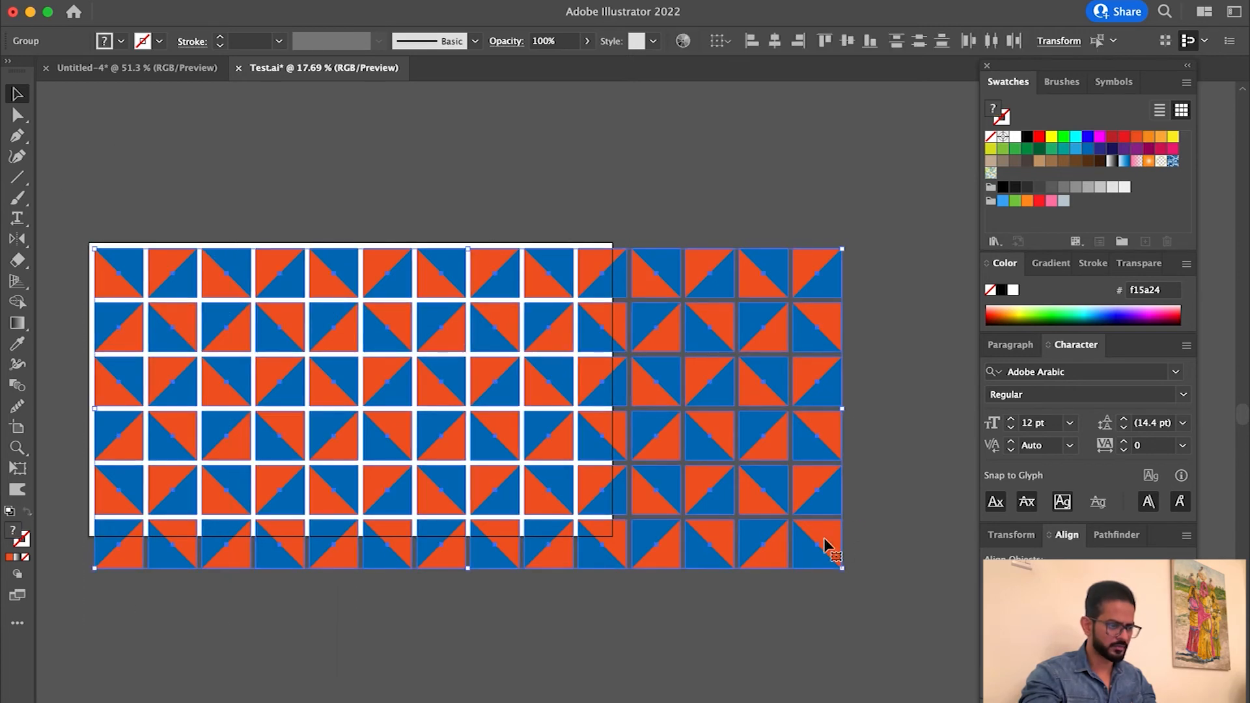
{"action": "left_click_drag", "start_coordinate": [842, 568], "coordinate": [660, 470]}
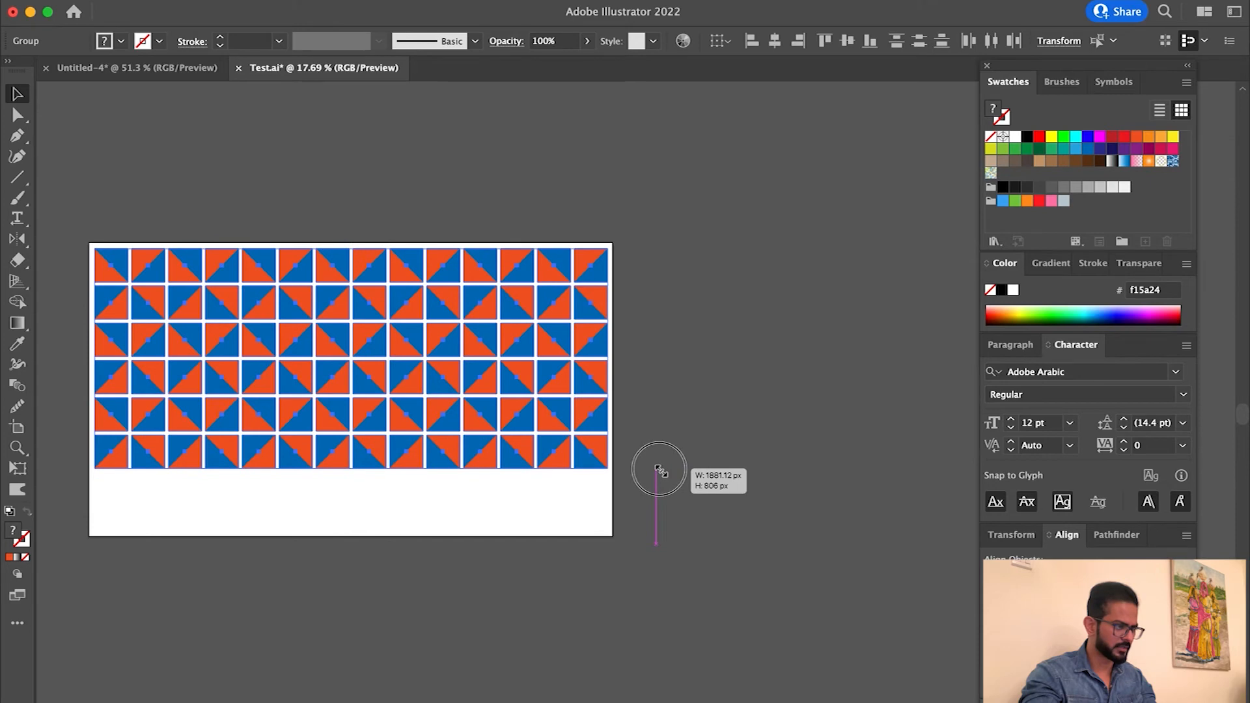
{"action": "left_click_drag", "start_coordinate": [659, 470], "coordinate": [659, 470]}
{"action": "left_click_drag", "start_coordinate": [500, 503], "coordinate": [564, 485]}
{"action": "left_click_drag", "start_coordinate": [443, 422], "coordinate": [601, 496]}
{"action": "left_click_drag", "start_coordinate": [633, 541], "coordinate": [616, 530]}
{"action": "left_click_drag", "start_coordinate": [616, 530], "coordinate": [616, 590]}
{"action": "left_click", "coordinate": [644, 580]}
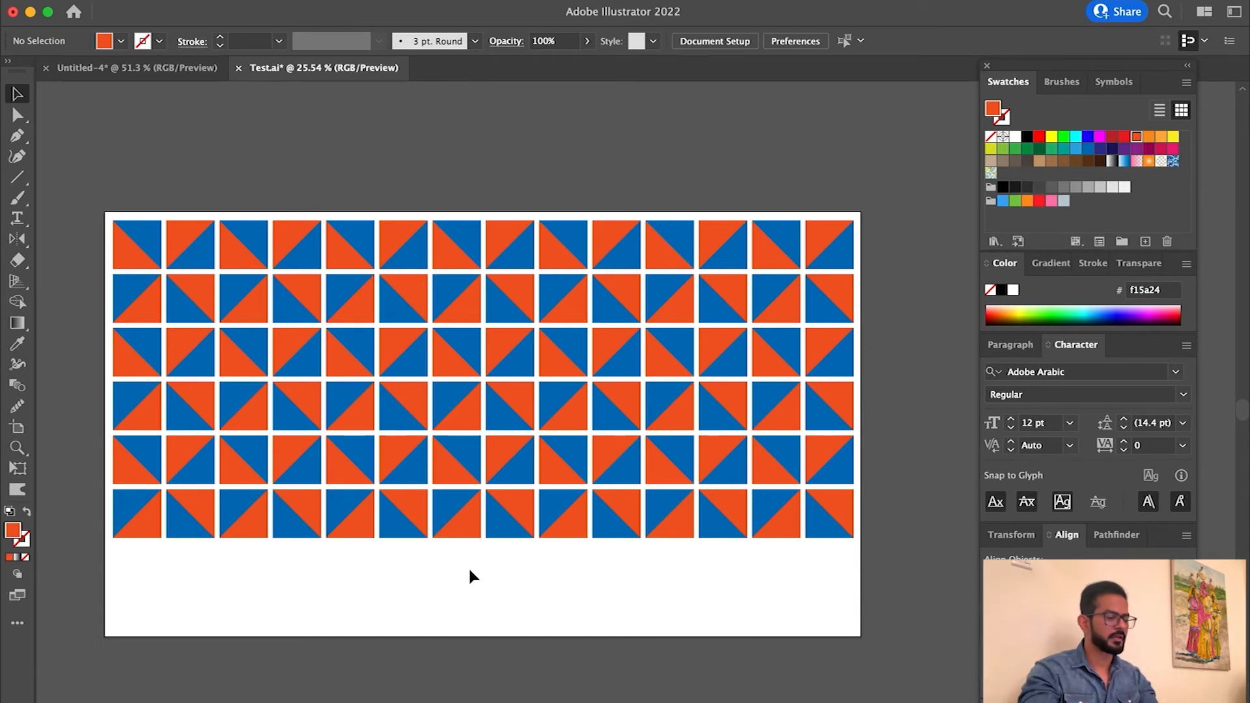
- Try recolouring ten individually selected orange triangles across the grid, first in blue 0000ff and finally in dark grey 333333
{"action": "key", "text": "a"}
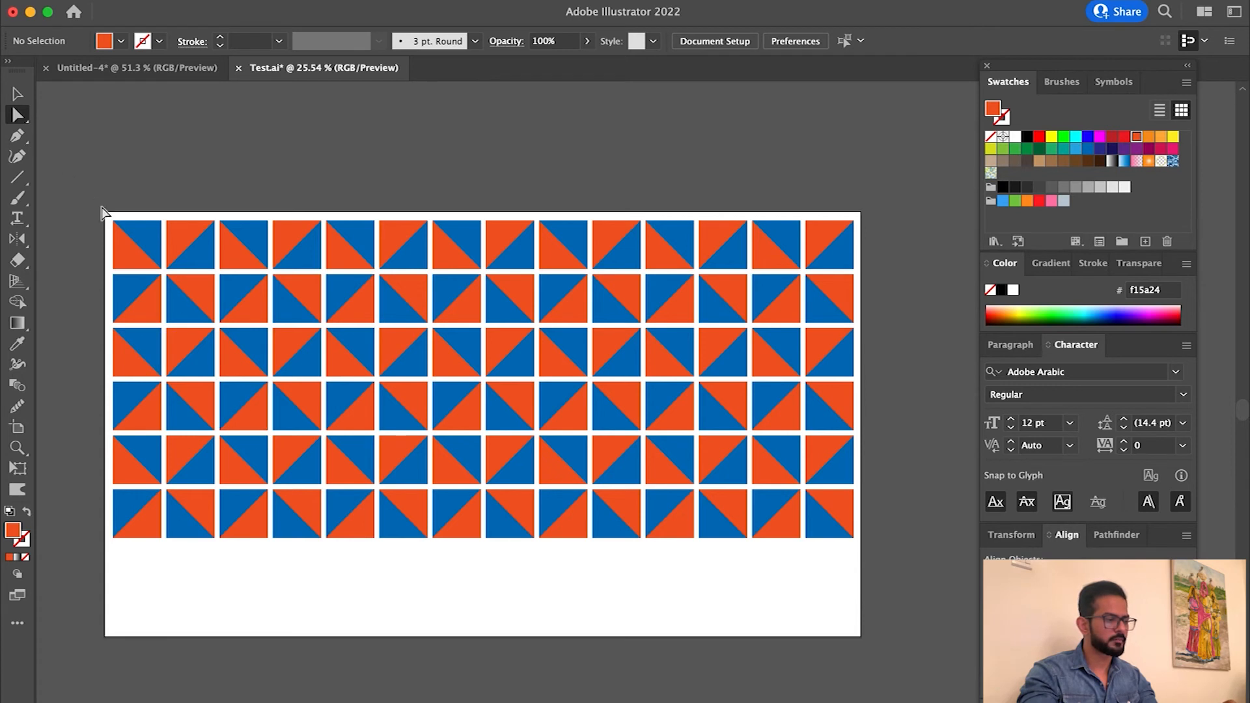
{"action": "left_click", "coordinate": [138, 261]}
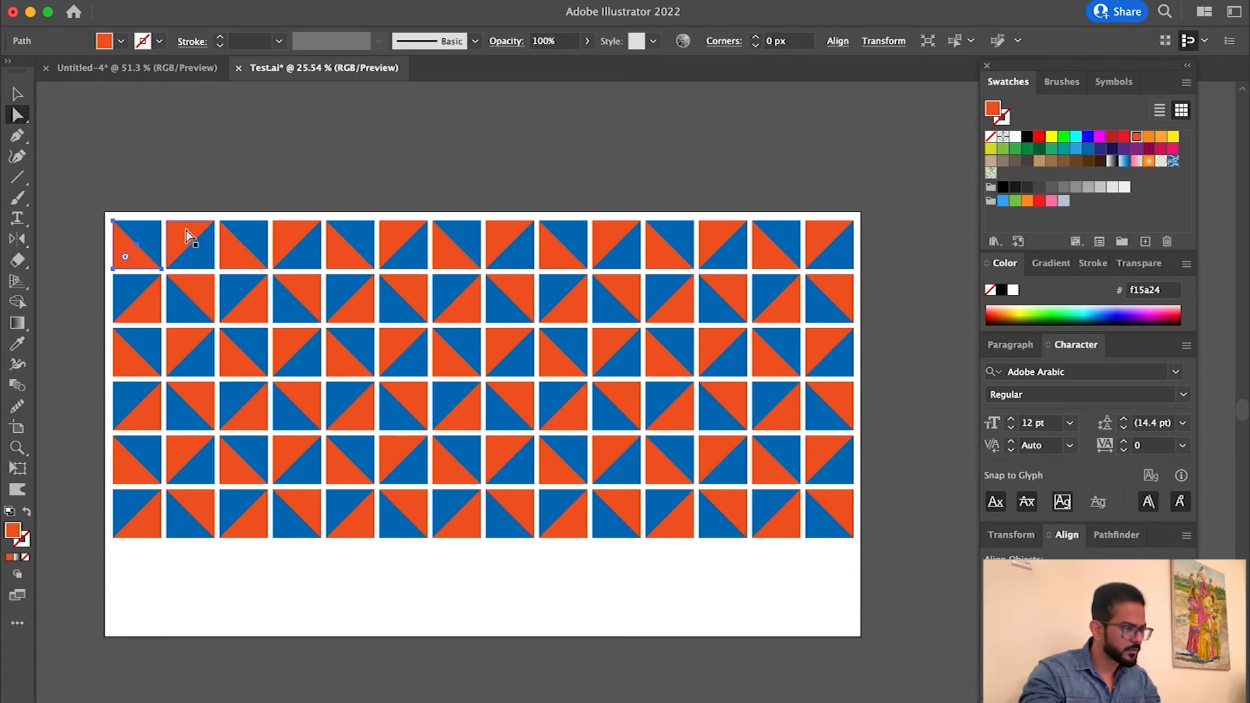
{"action": "left_click", "coordinate": [188, 237], "text": "shift"}
{"action": "left_click", "coordinate": [253, 262], "text": "shift"}
{"action": "left_click", "coordinate": [346, 259], "text": "shift"}
{"action": "left_click", "coordinate": [400, 241], "text": "shift"}
{"action": "left_click", "coordinate": [570, 314], "text": "shift"}
{"action": "left_click", "coordinate": [570, 420], "text": "shift"}
{"action": "left_click", "coordinate": [667, 472], "text": "shift"}
{"action": "left_click", "coordinate": [360, 416], "text": "shift"}
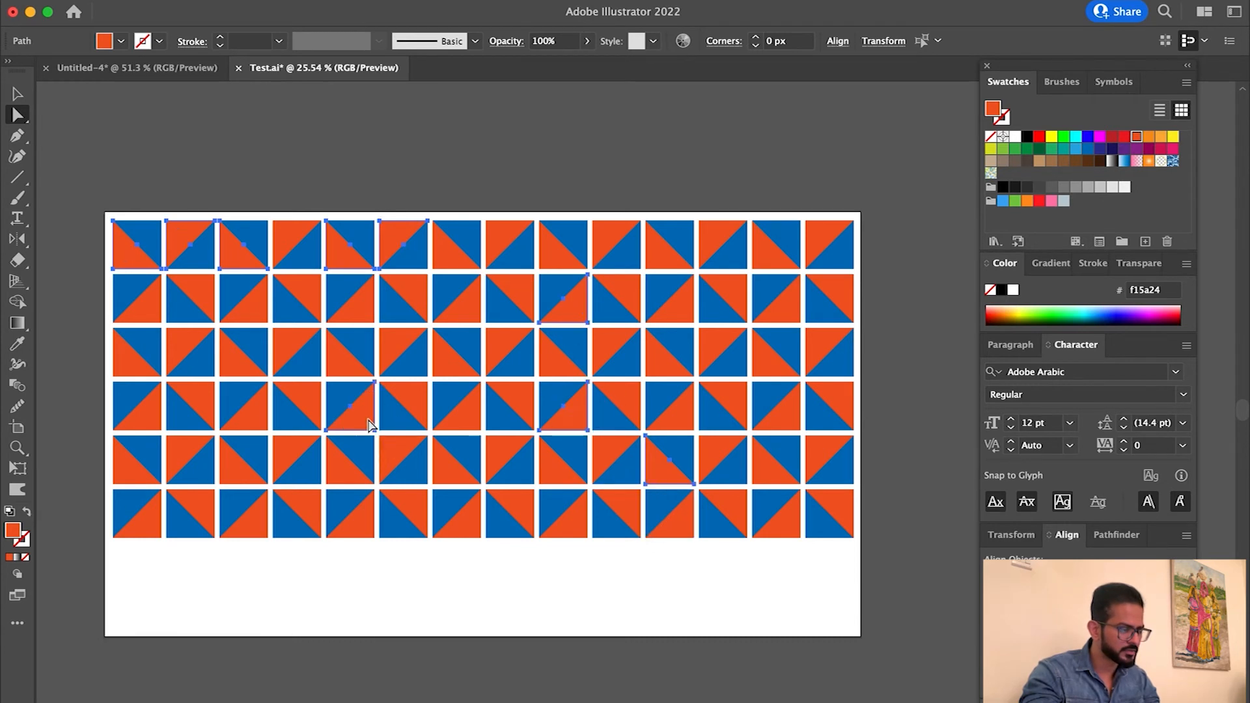
{"action": "left_click", "coordinate": [296, 527], "text": "shift"}
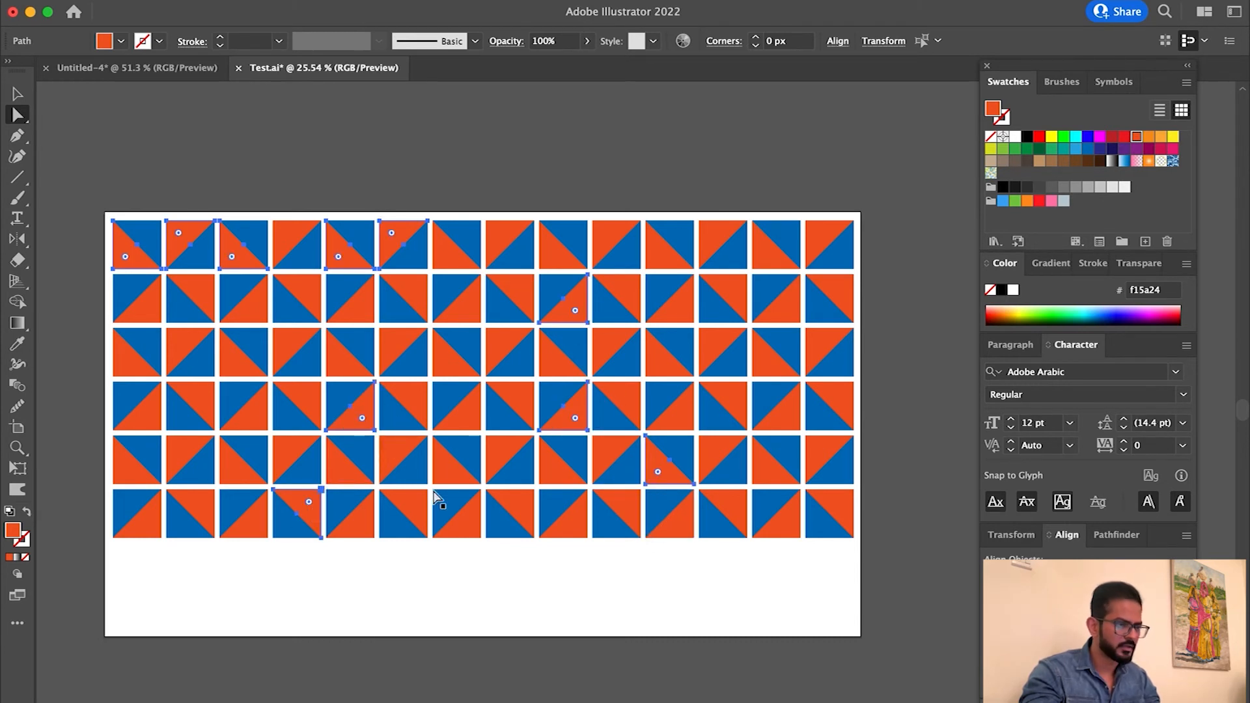
{"action": "left_click", "coordinate": [1087, 138]}
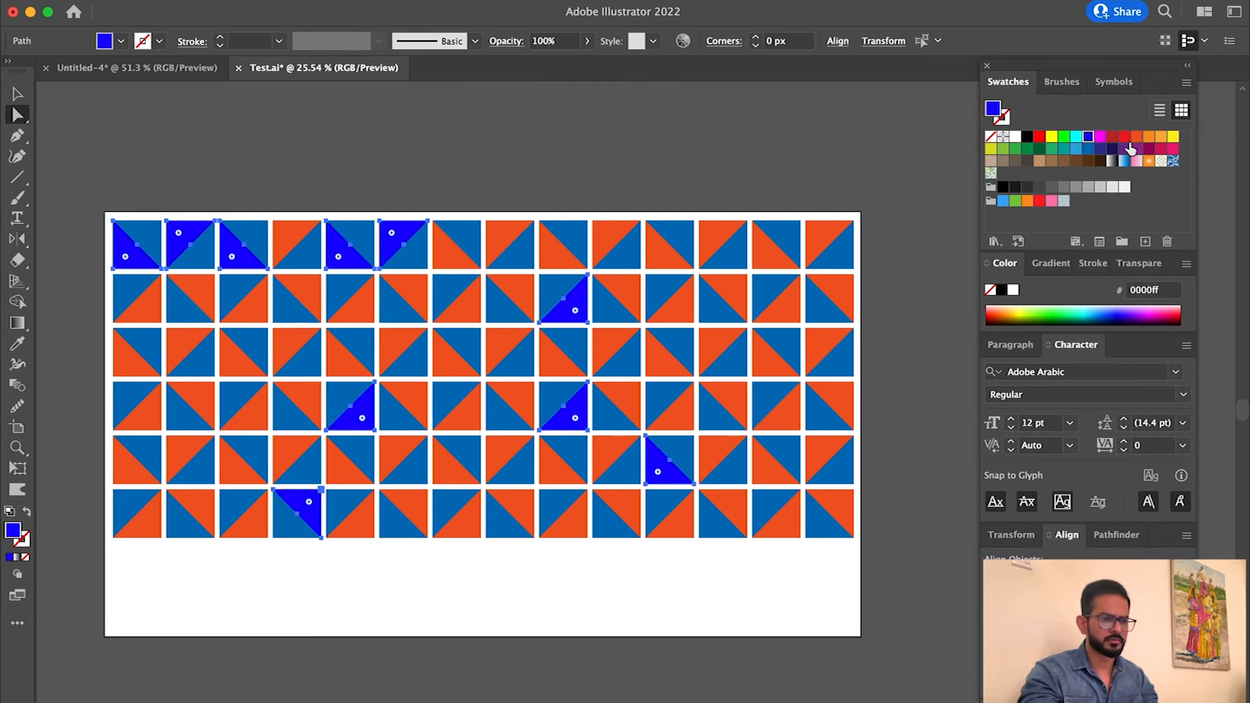
{"action": "left_click", "coordinate": [1026, 189]}
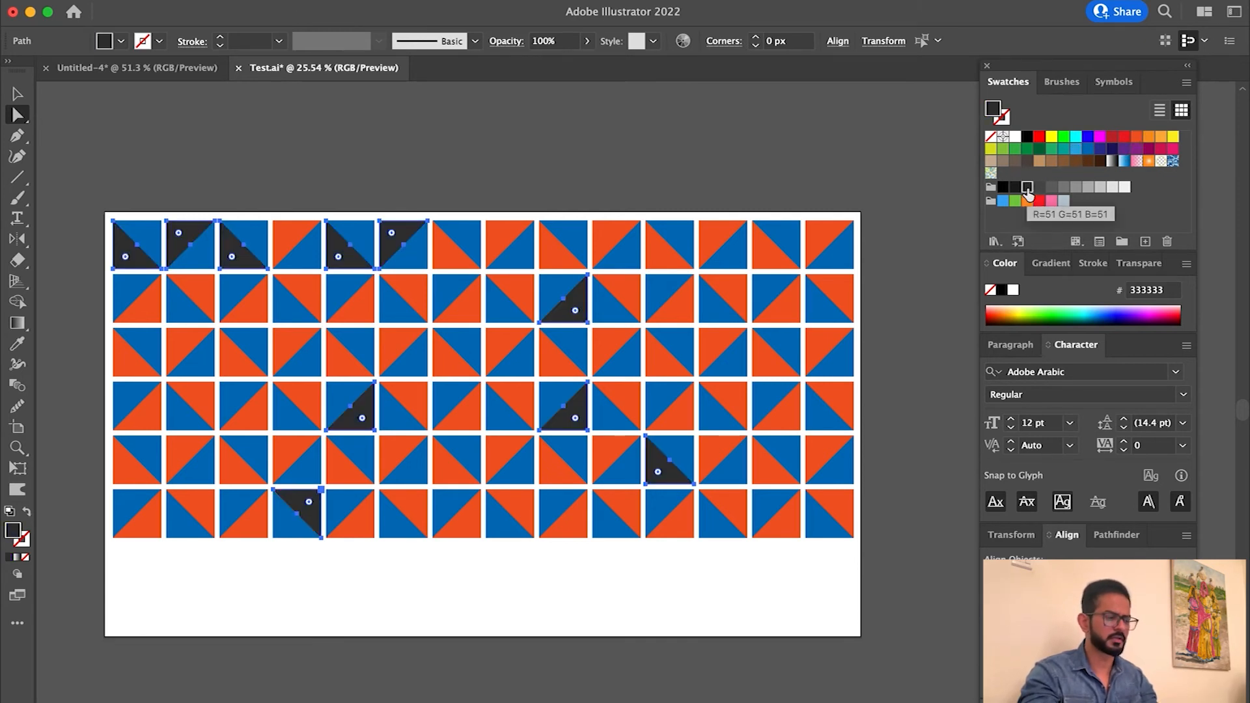
{"action": "left_click", "coordinate": [636, 150]}
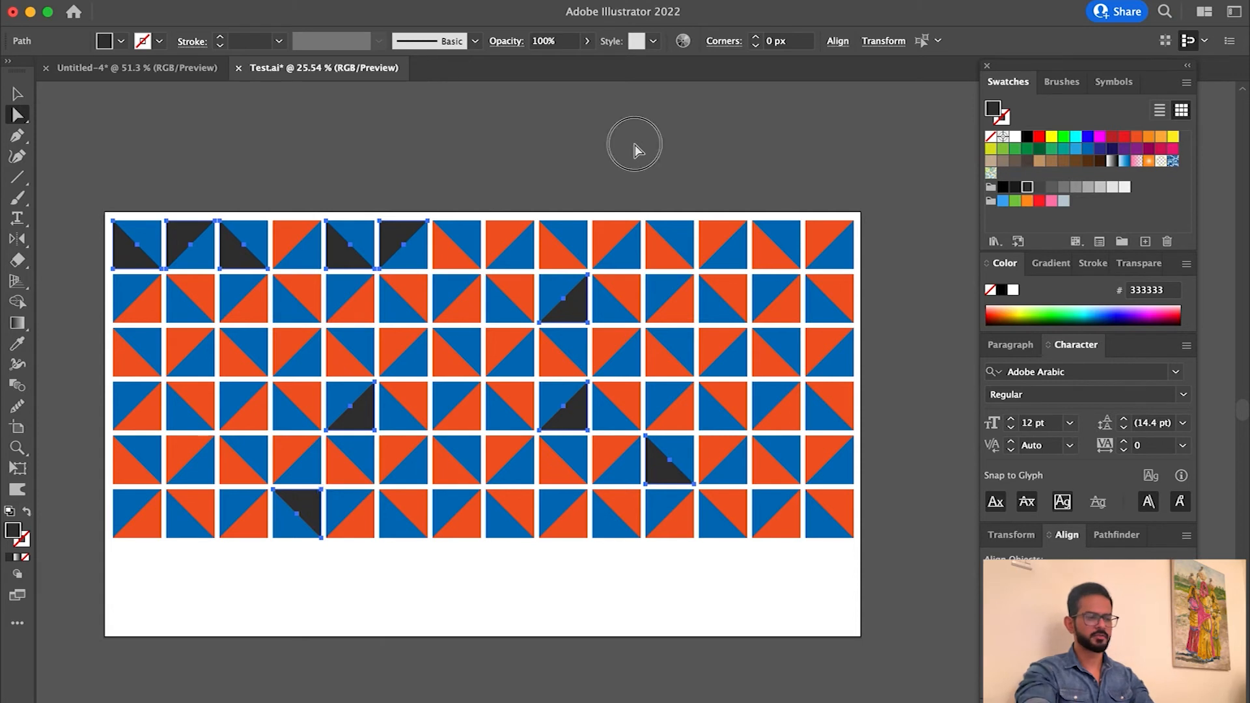
- Undo both colour changes on the ten triangles and deselect them
{"action": "key", "text": "super+z"}
{"action": "key", "text": "super+z"}
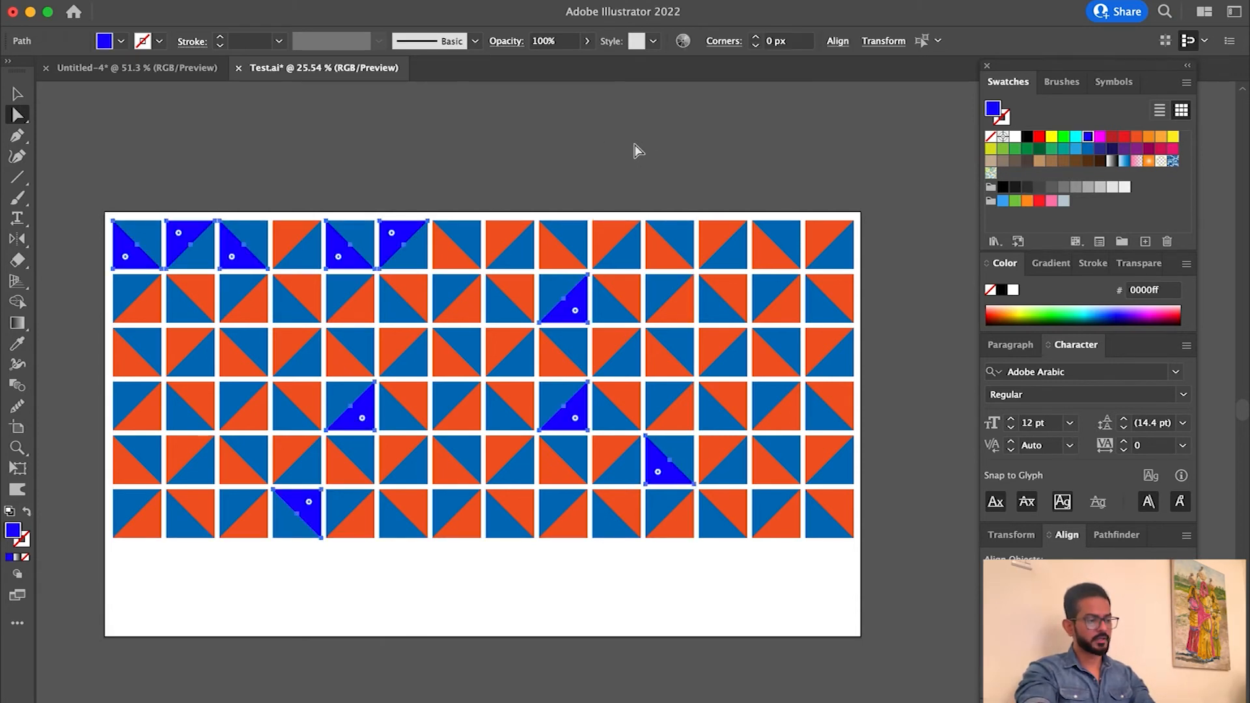
{"action": "key", "text": "super+z"}
{"action": "left_click", "coordinate": [636, 150]}
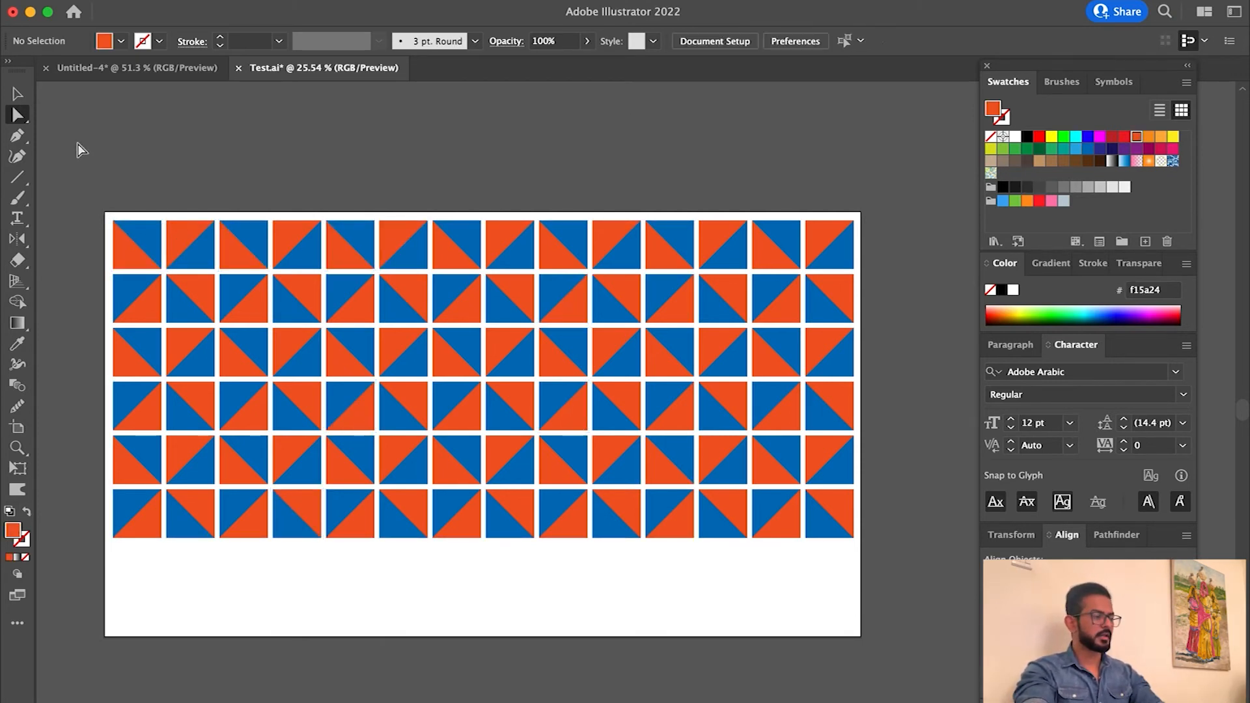
- Select all orange triangles at once with the Magic Wand tool and fill them with dark grey 333333
{"action": "key", "text": "y"}
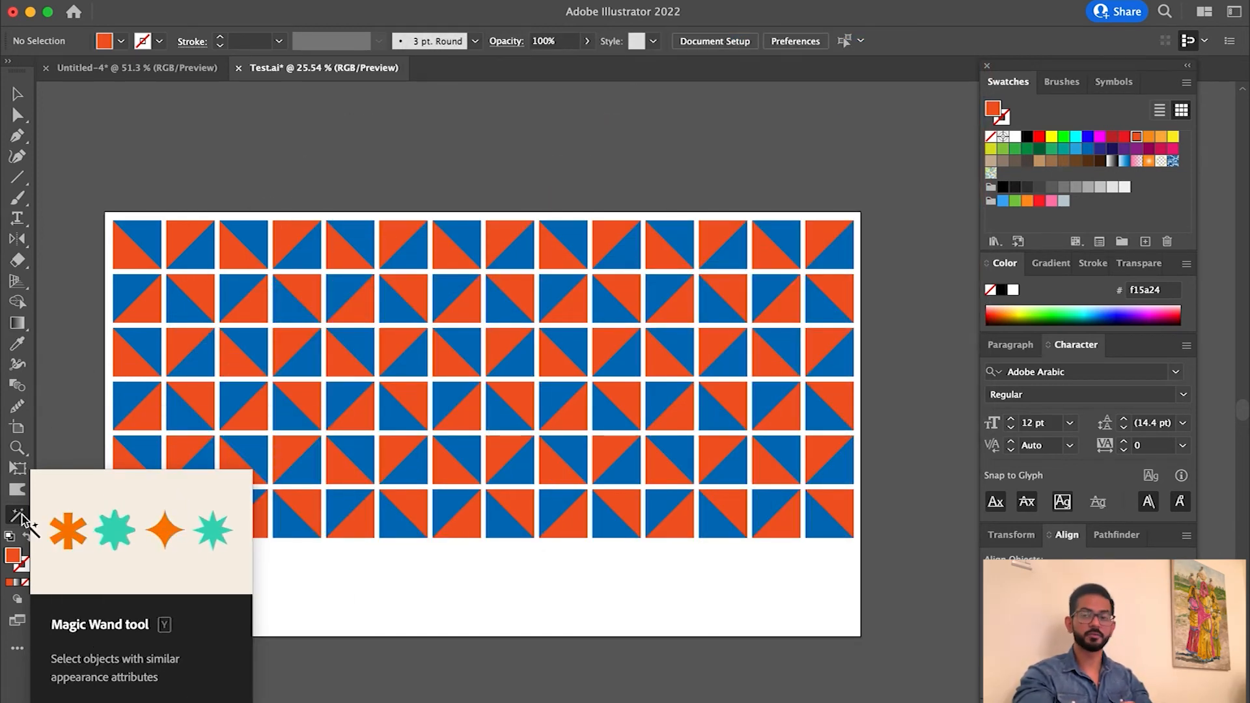
{"action": "left_click", "coordinate": [17, 515]}
{"action": "left_click", "coordinate": [126, 246]}
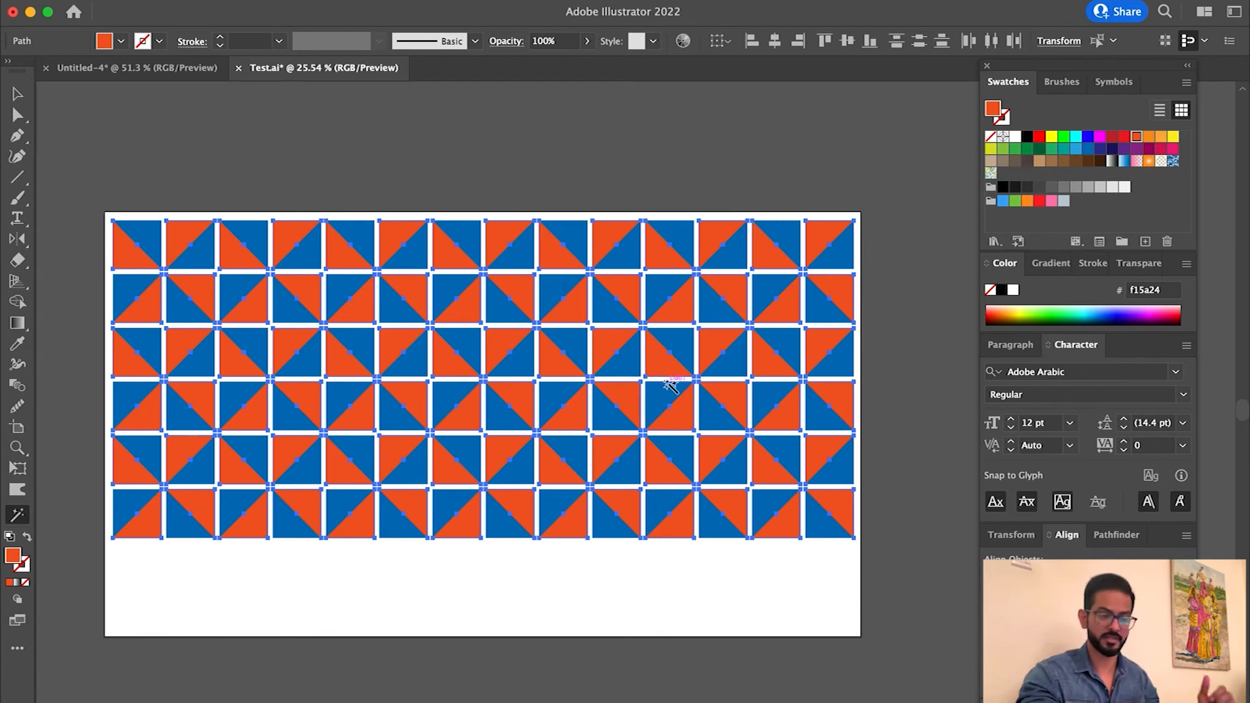
{"action": "left_click", "coordinate": [1027, 188]}
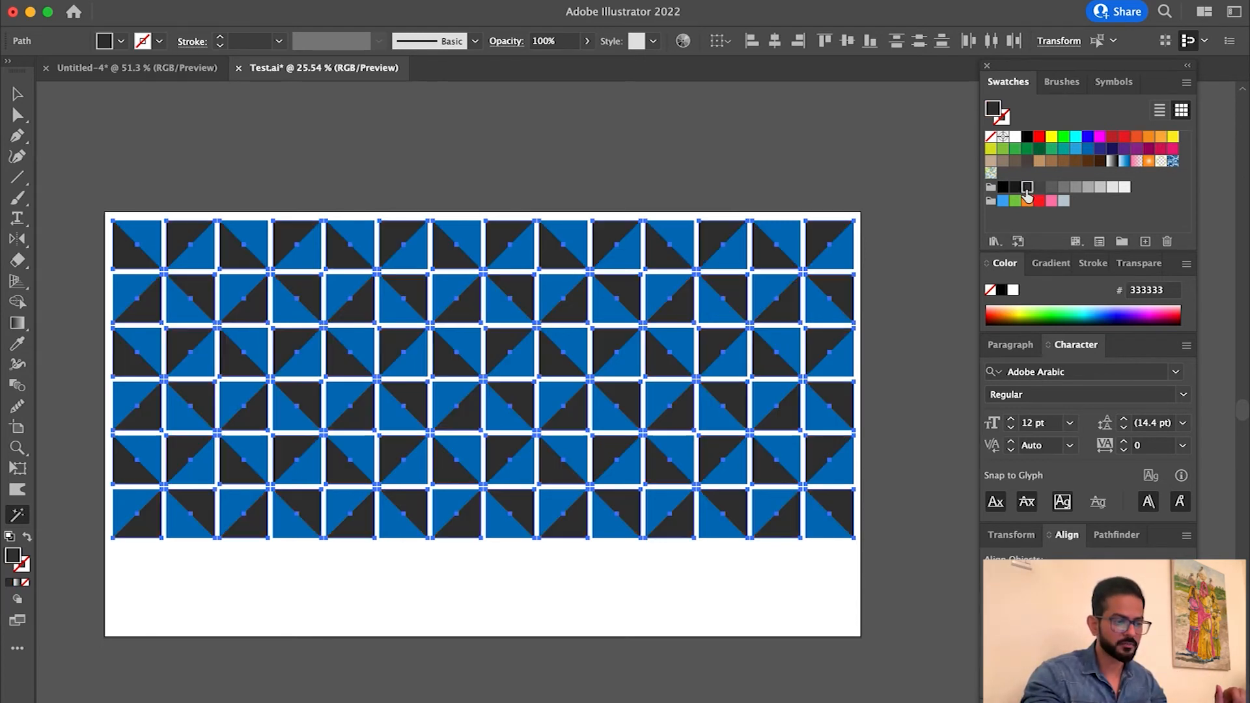
{"action": "key", "text": "v"}
{"action": "left_click", "coordinate": [625, 154]}
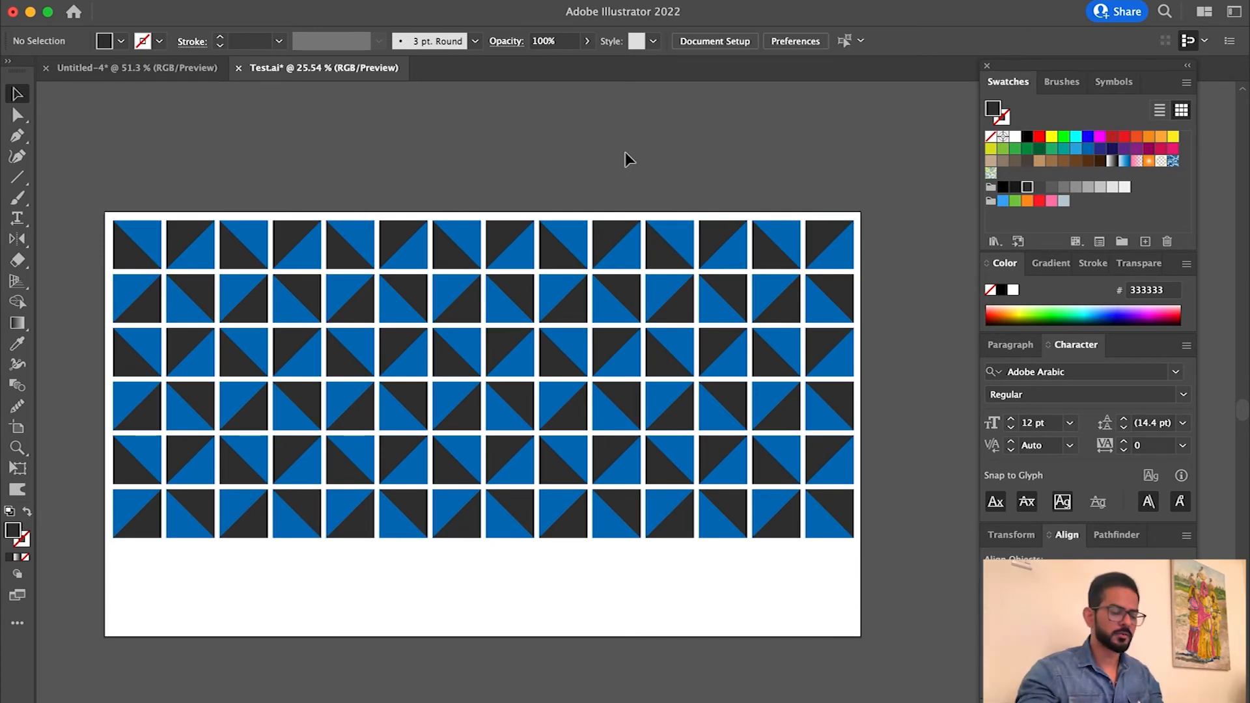
- Try to move the whole grid straight up off the artboard, and undo the move
{"action": "left_click_drag", "start_coordinate": [112, 198], "coordinate": [792, 571]}
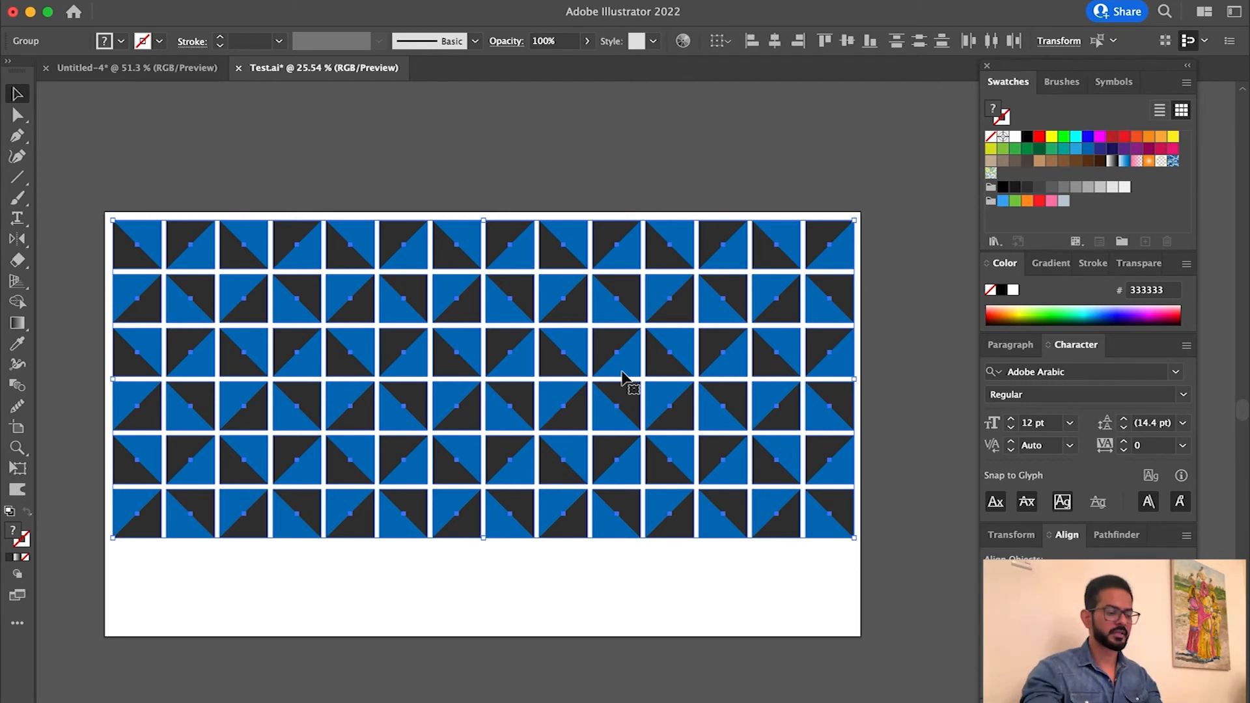
{"action": "left_click", "coordinate": [747, 595]}
{"action": "left_click_drag", "start_coordinate": [72, 185], "coordinate": [837, 571]}
{"action": "key", "text": "space"}
{"action": "left_click_drag", "start_coordinate": [703, 437], "coordinate": [735, 612]}
{"action": "left_click_drag", "start_coordinate": [653, 600], "coordinate": [658, 162]}
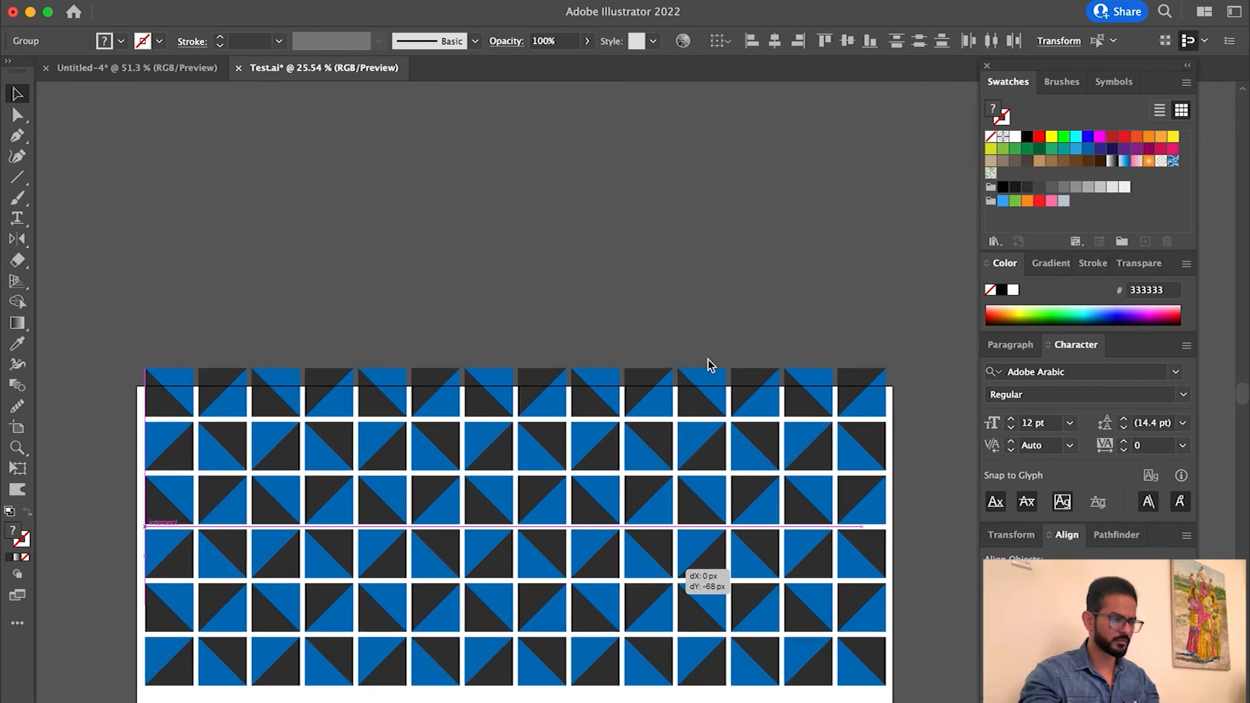
{"action": "key", "text": "super+z"}
{"action": "left_click", "coordinate": [647, 381]}
{"action": "key", "text": "z"}
{"action": "left_click_drag", "start_coordinate": [734, 459], "coordinate": [618, 378]}
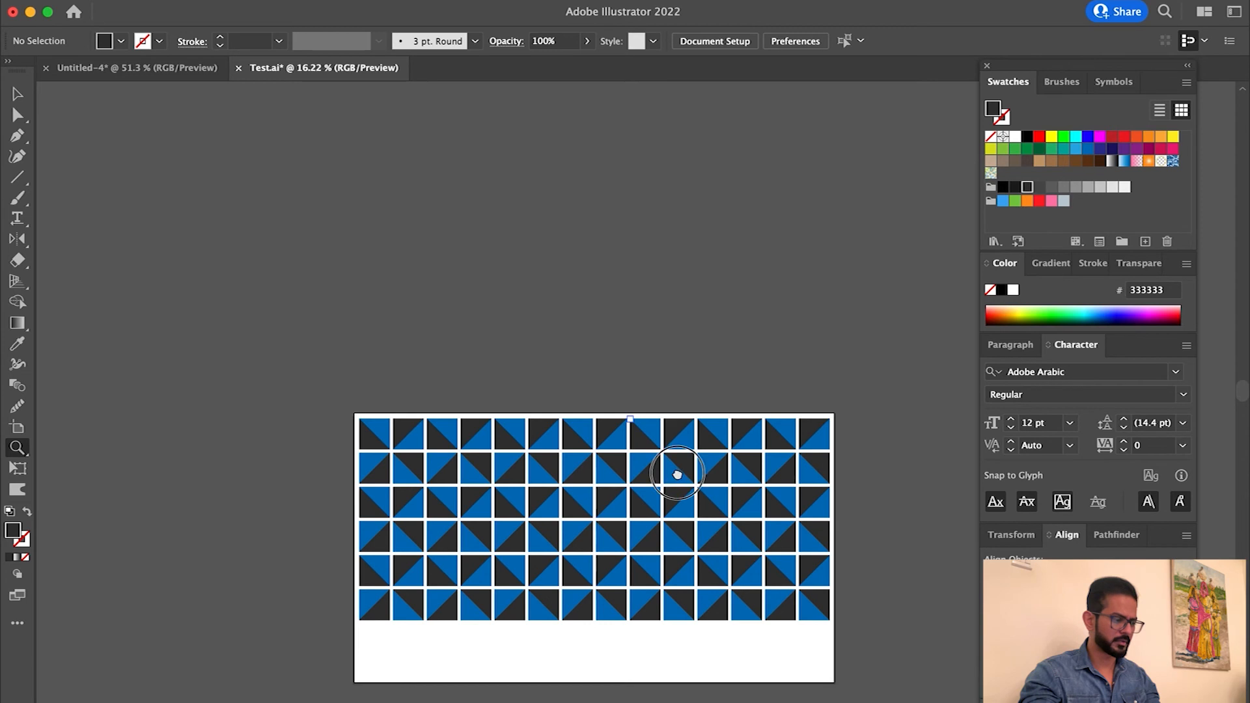
{"action": "left_click_drag", "start_coordinate": [677, 473], "coordinate": [641, 414]}
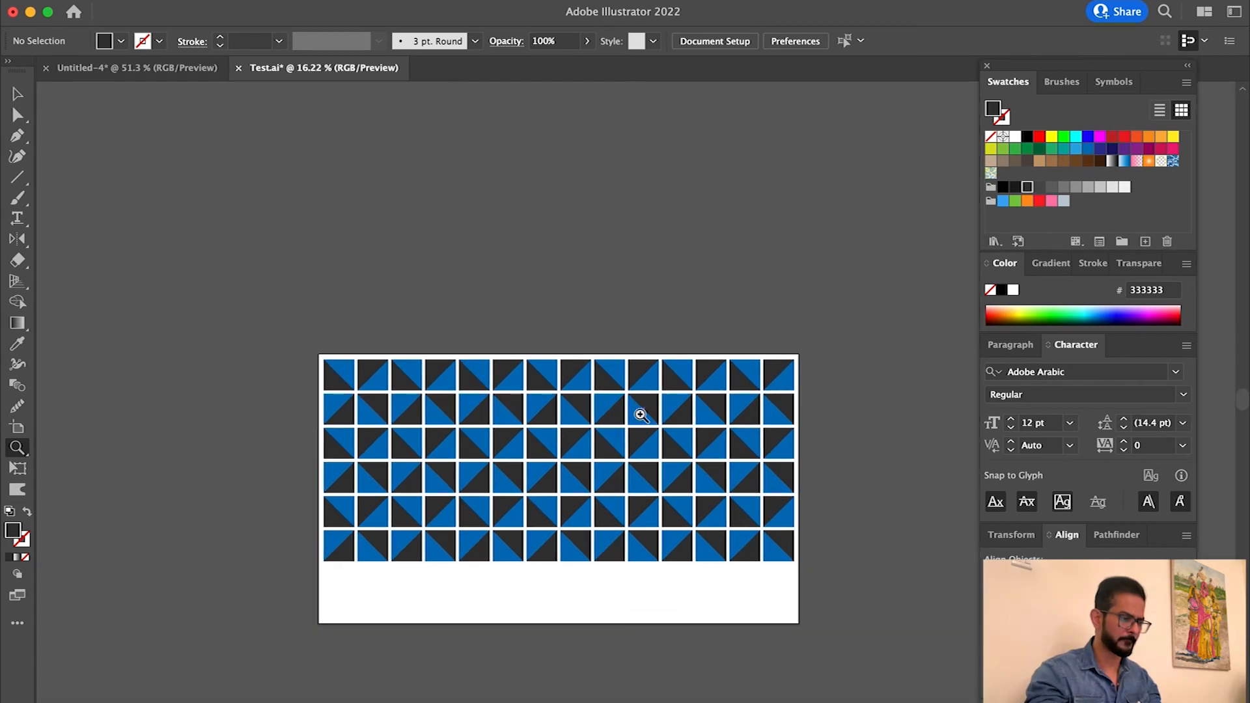
- Group the whole grid and move it straight up above the artboard, leaving the artboard empty
{"action": "key", "text": "v"}
{"action": "left_click_drag", "start_coordinate": [314, 281], "coordinate": [798, 597]}
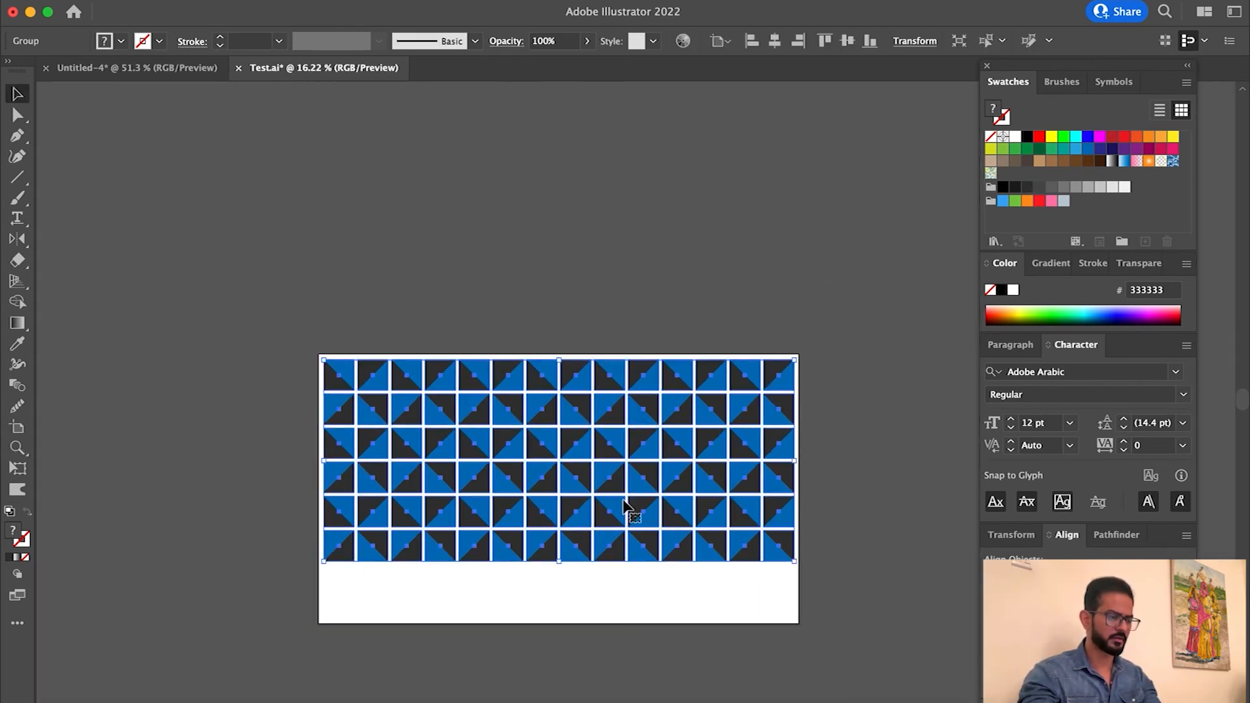
{"action": "left_click_drag", "start_coordinate": [629, 510], "coordinate": [605, 176]}
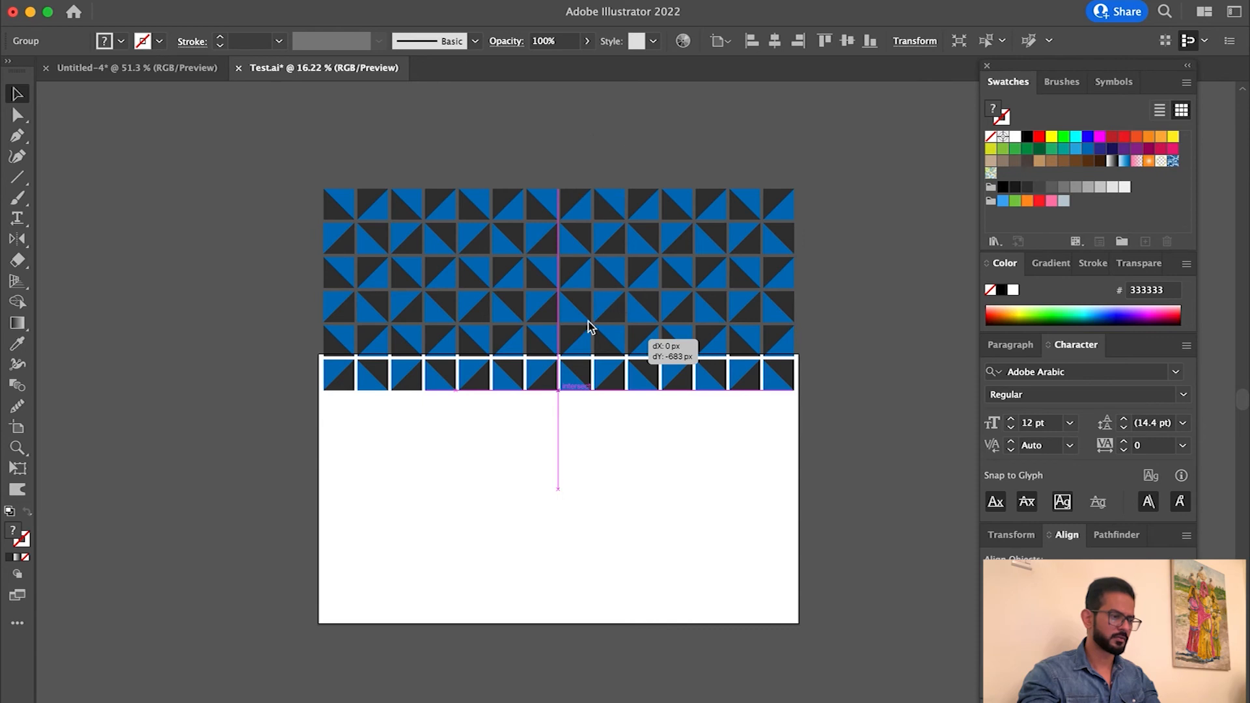
{"action": "key", "text": "super+z"}
{"action": "left_click", "coordinate": [584, 351]}
{"action": "left_click_drag", "start_coordinate": [576, 401], "coordinate": [593, 178]}
{"action": "left_click", "coordinate": [578, 465]}
- Draw a tall ellipse near the artboard's centre and swap its fill and stroke to leave only a dark grey outline
{"action": "left_click_drag", "start_coordinate": [655, 501], "coordinate": [630, 431]}
{"action": "key", "text": "z"}
{"action": "left_click_drag", "start_coordinate": [576, 423], "coordinate": [781, 459]}
{"action": "left_click_drag", "start_coordinate": [619, 427], "coordinate": [648, 423]}
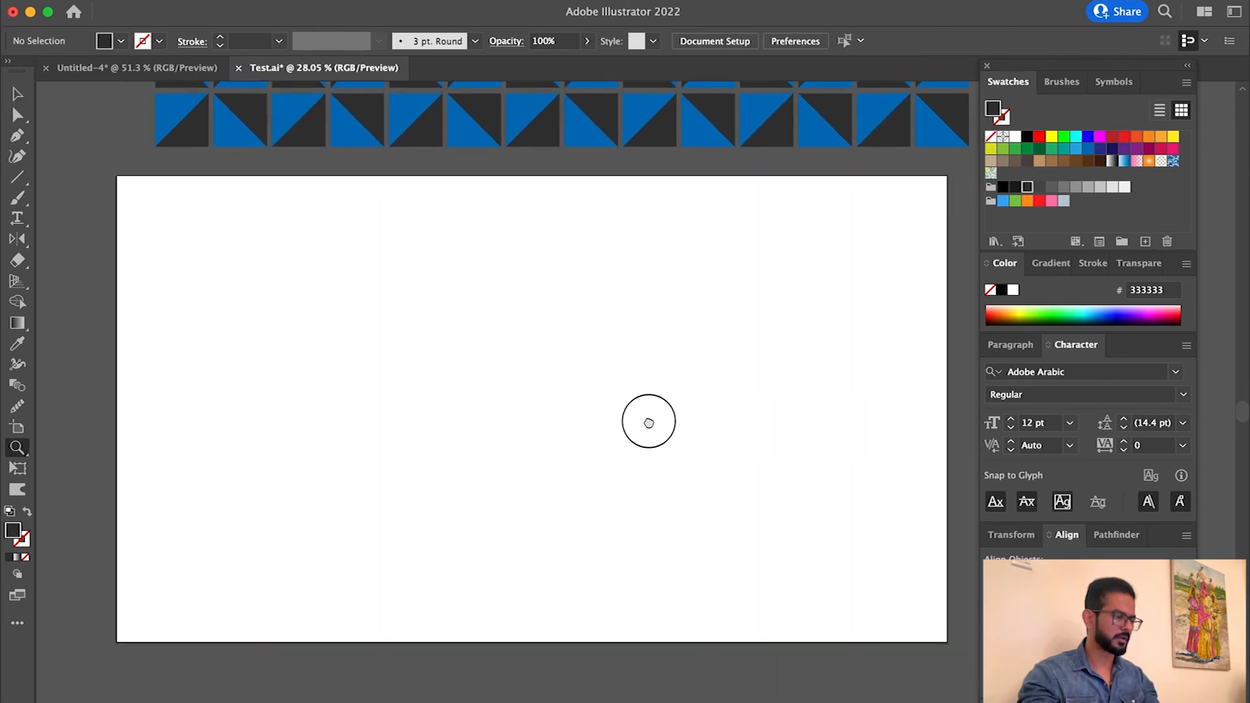
{"action": "left_click", "coordinate": [19, 179]}
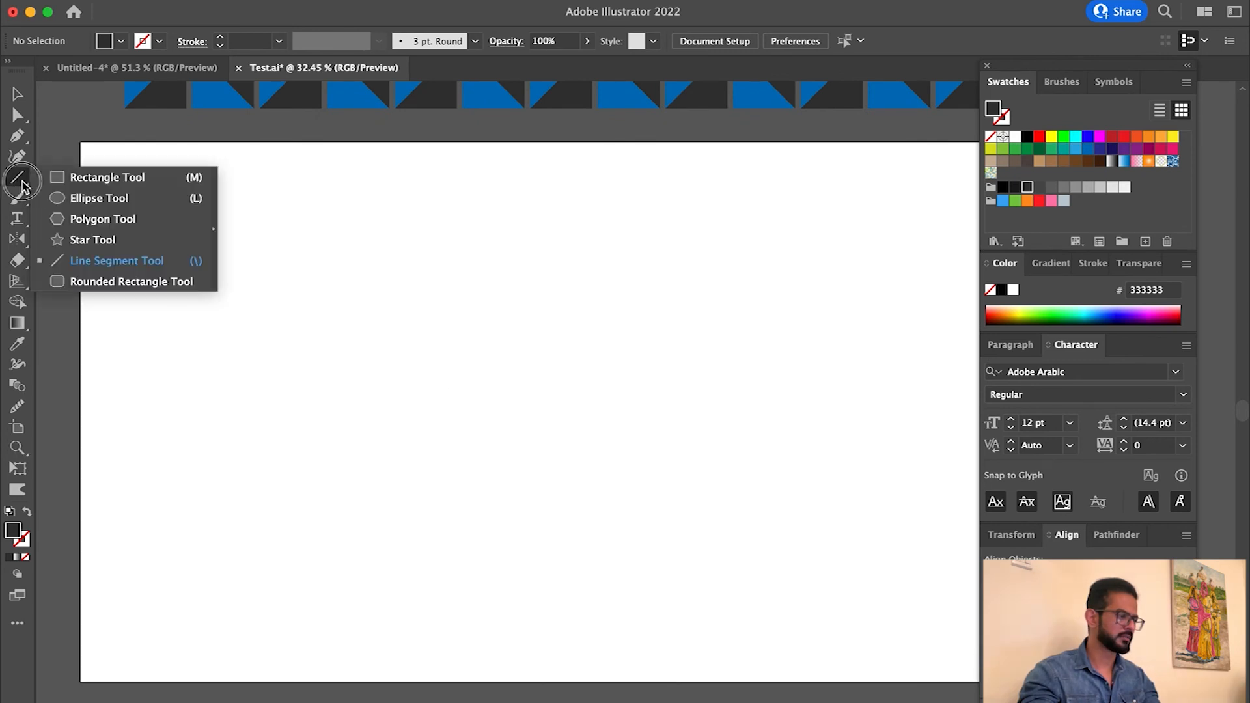
{"action": "left_click", "coordinate": [97, 198]}
{"action": "left_click_drag", "start_coordinate": [431, 306], "coordinate": [612, 541]}
{"action": "key", "text": "v"}
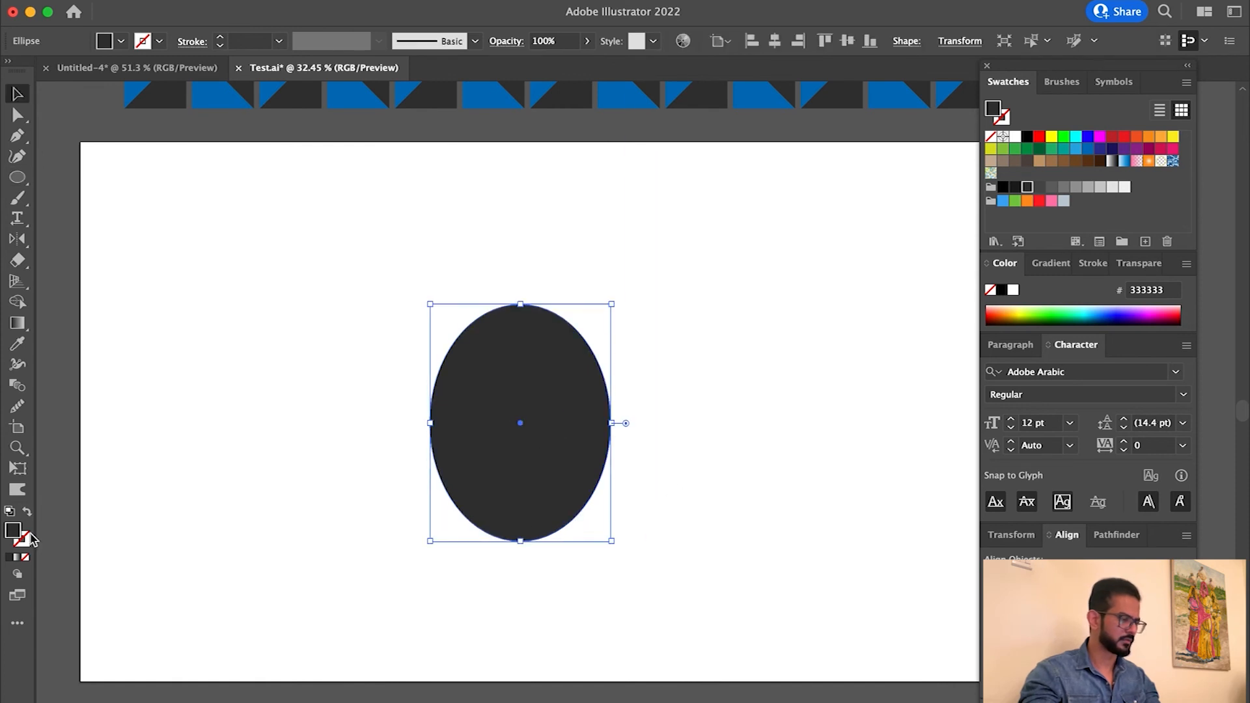
{"action": "left_click", "coordinate": [27, 513]}
{"action": "left_click", "coordinate": [242, 451]}
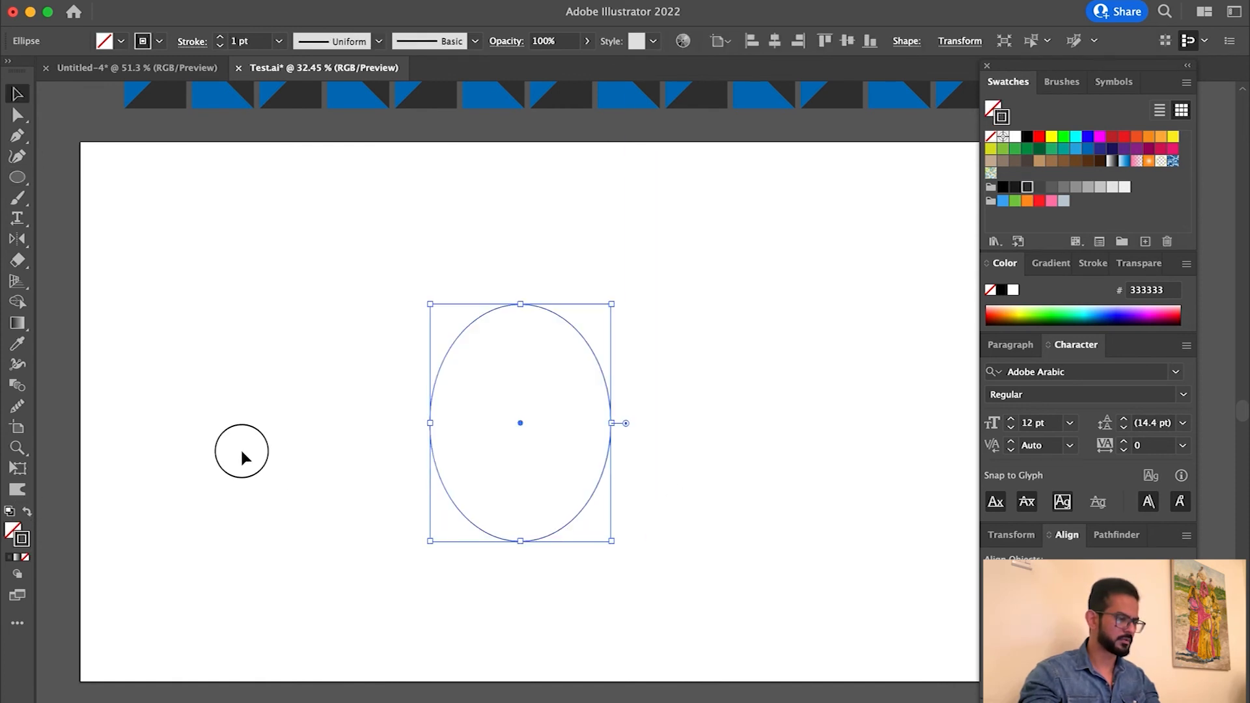
- Duplicate the ellipse horizontally to the right by a little over half its width, overlapping the original
{"action": "key", "text": "z"}
{"action": "left_click_drag", "start_coordinate": [506, 287], "coordinate": [622, 369]}
{"action": "key", "text": "v"}
{"action": "left_click_drag", "start_coordinate": [456, 321], "coordinate": [455, 320]}
{"action": "key", "text": "z"}
{"action": "left_click_drag", "start_coordinate": [633, 462], "coordinate": [418, 318]}
{"action": "key", "text": "v"}
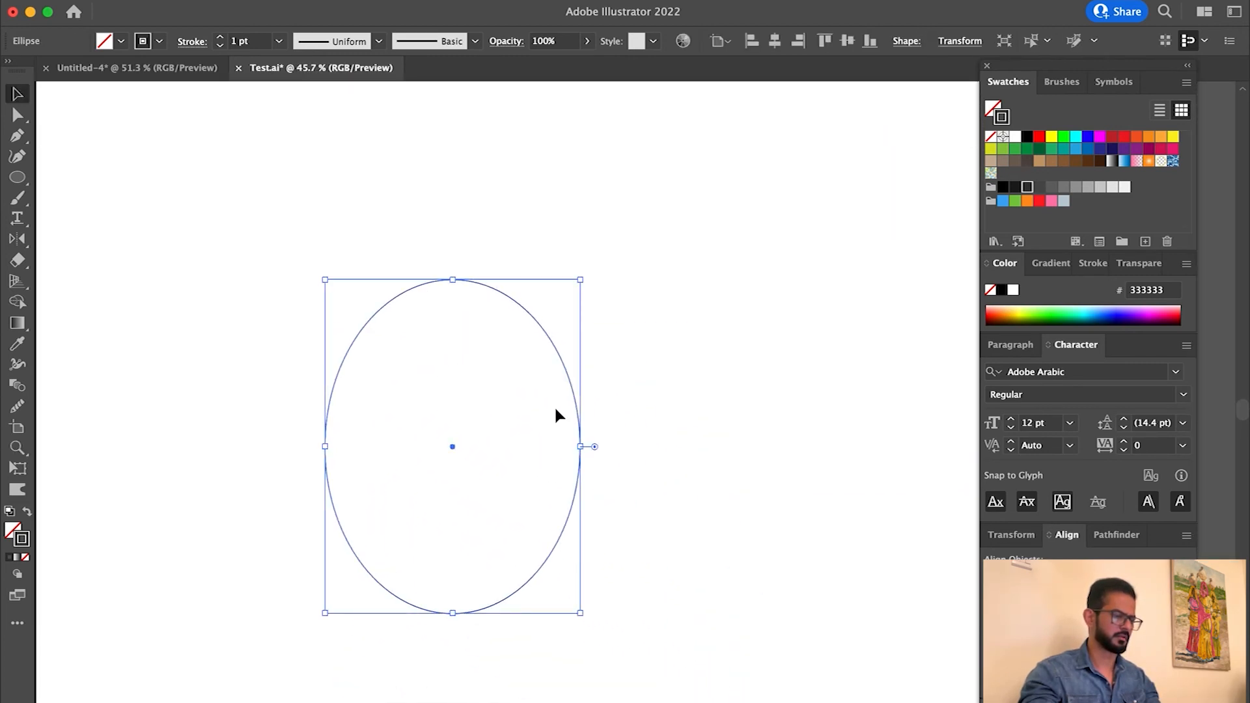
{"action": "key", "text": "z"}
{"action": "key", "text": "v"}
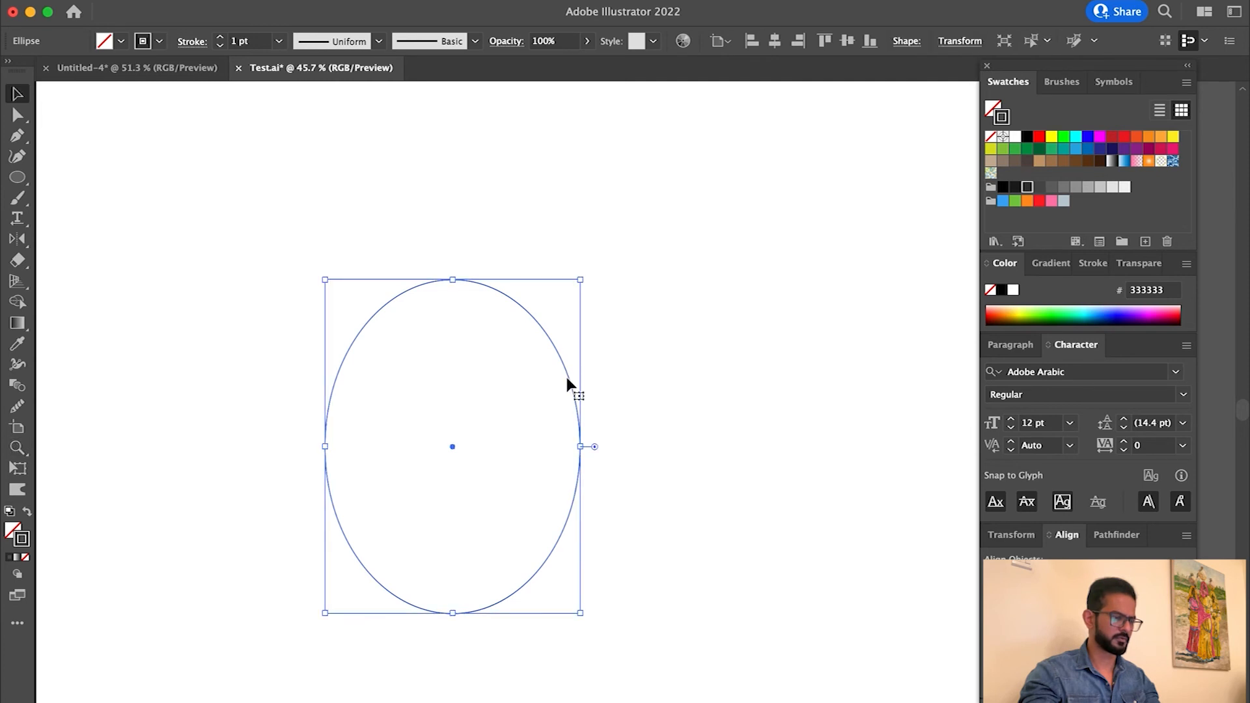
{"action": "left_click_drag", "start_coordinate": [570, 375], "coordinate": [721, 391]}
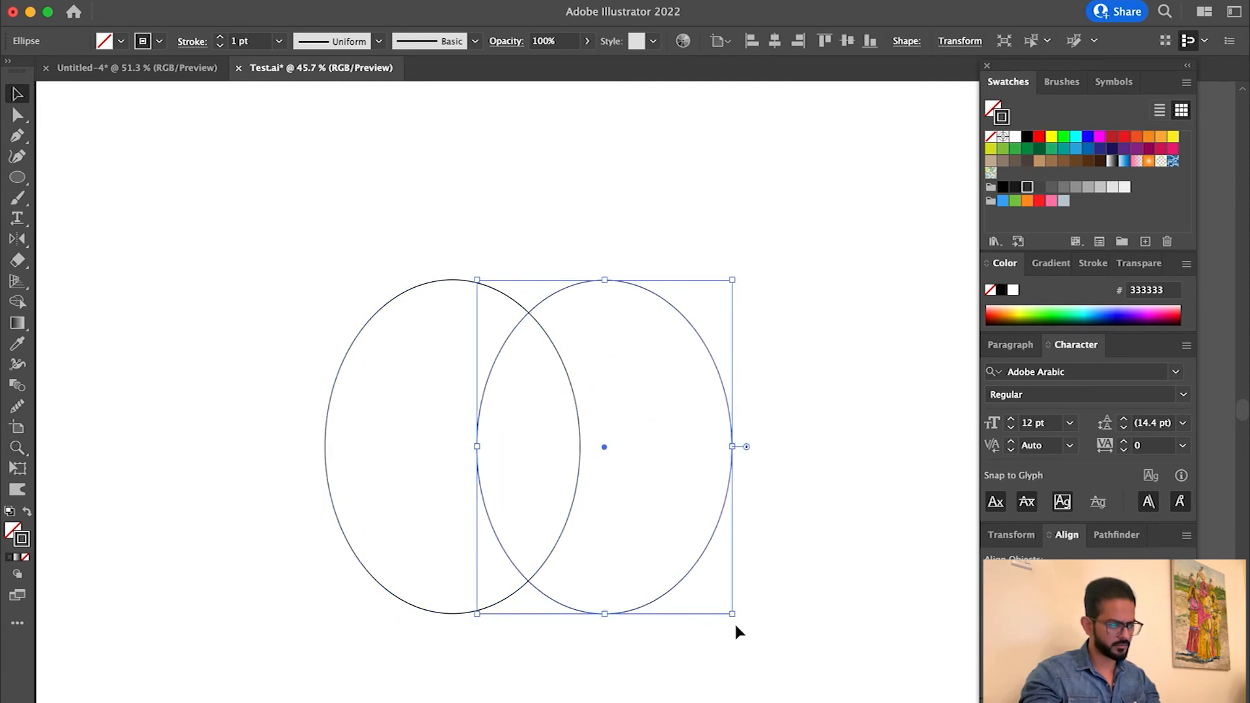
- Rotate the right ellipse clockwise by about 30 degrees and duplicate it horizontally to the far side of the upright ellipse
{"action": "left_click_drag", "start_coordinate": [735, 623], "coordinate": [629, 631]}
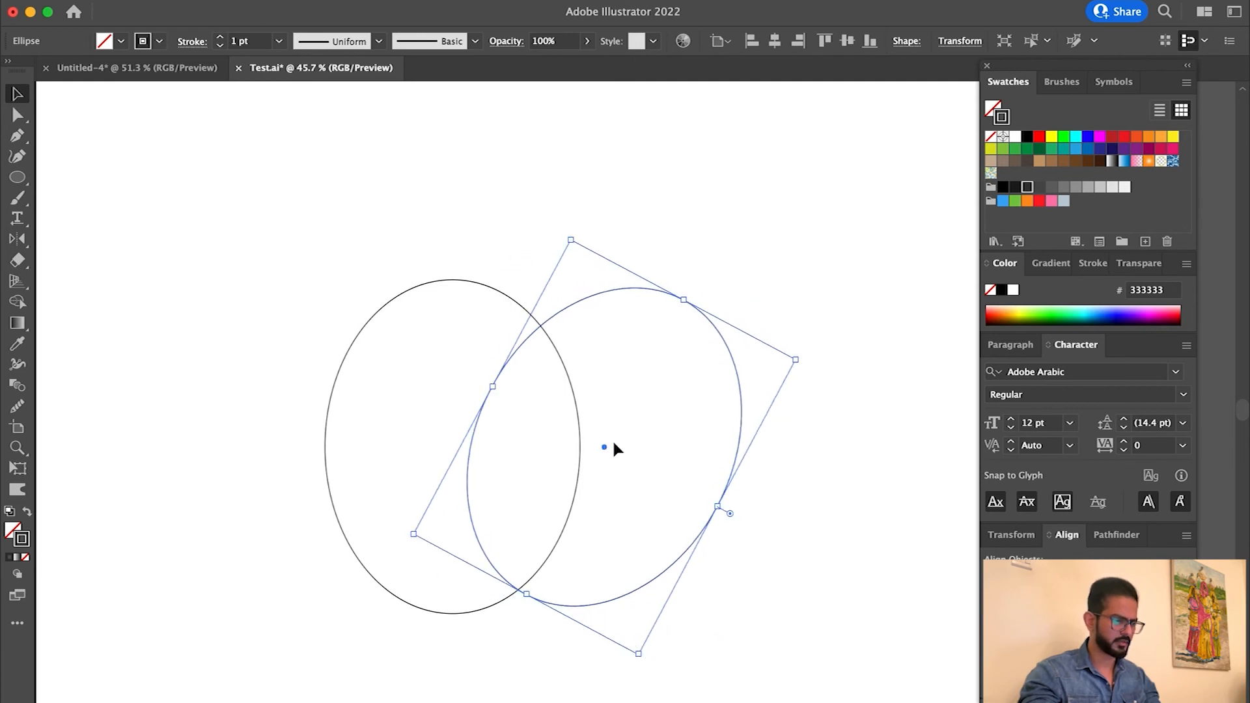
{"action": "left_click_drag", "start_coordinate": [615, 440], "coordinate": [710, 411]}
{"action": "left_click_drag", "start_coordinate": [844, 381], "coordinate": [478, 409]}
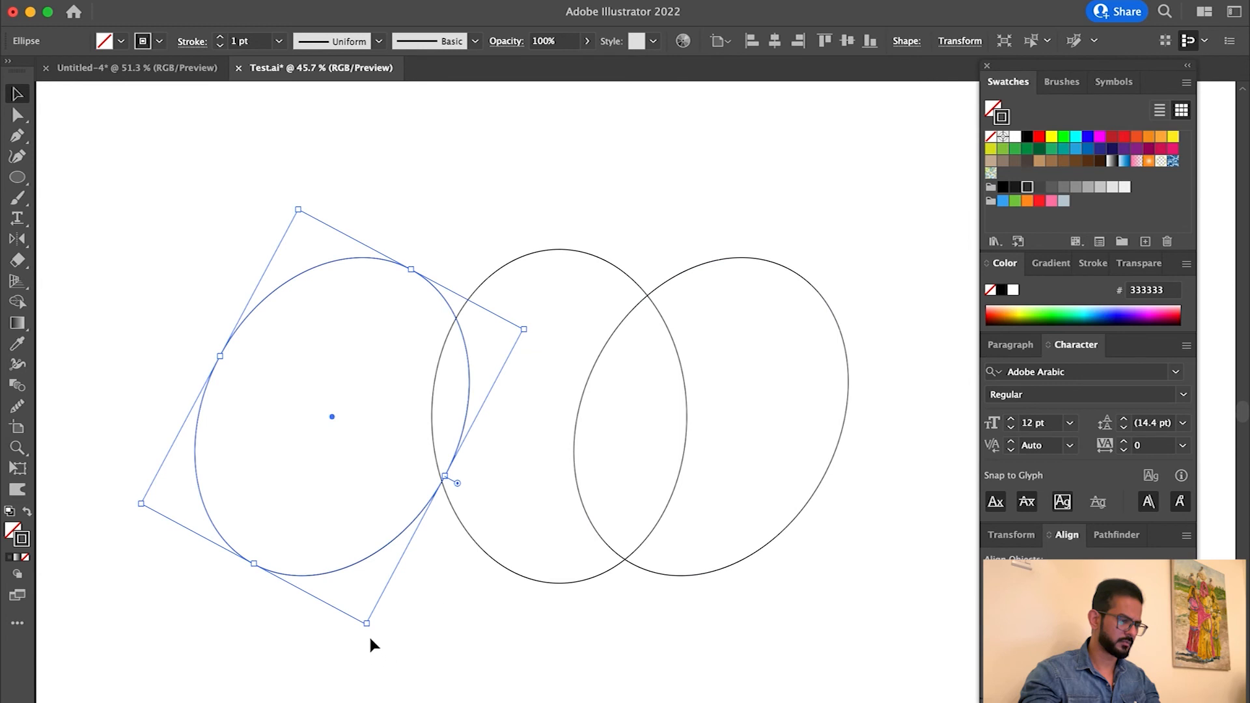
- Shrink the leftmost ellipse to about 70% of its size and tilt it counter-clockwise, overlapping the upright ellipse's left side
{"action": "left_click_drag", "start_coordinate": [366, 629], "coordinate": [619, 546]}
{"action": "mouse_move", "coordinate": [142, 331]}
{"action": "left_mouse_down"}
{"action": "mouse_move", "coordinate": [245, 365]}
{"action": "mouse_move", "coordinate": [251, 379]}
{"action": "left_mouse_up"}
{"action": "left_click", "coordinate": [382, 222]}
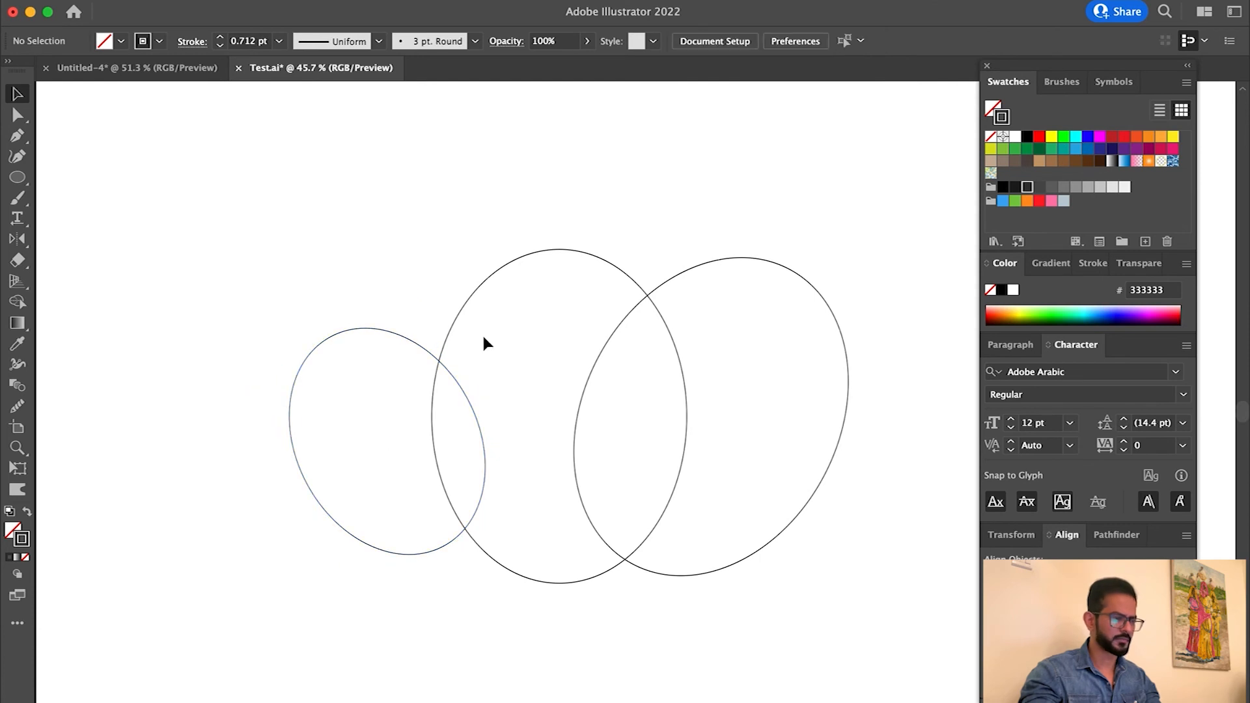
- Remove the upright middle ellipse's outline and fill it with teal (00a99d)
{"action": "left_click", "coordinate": [544, 253]}
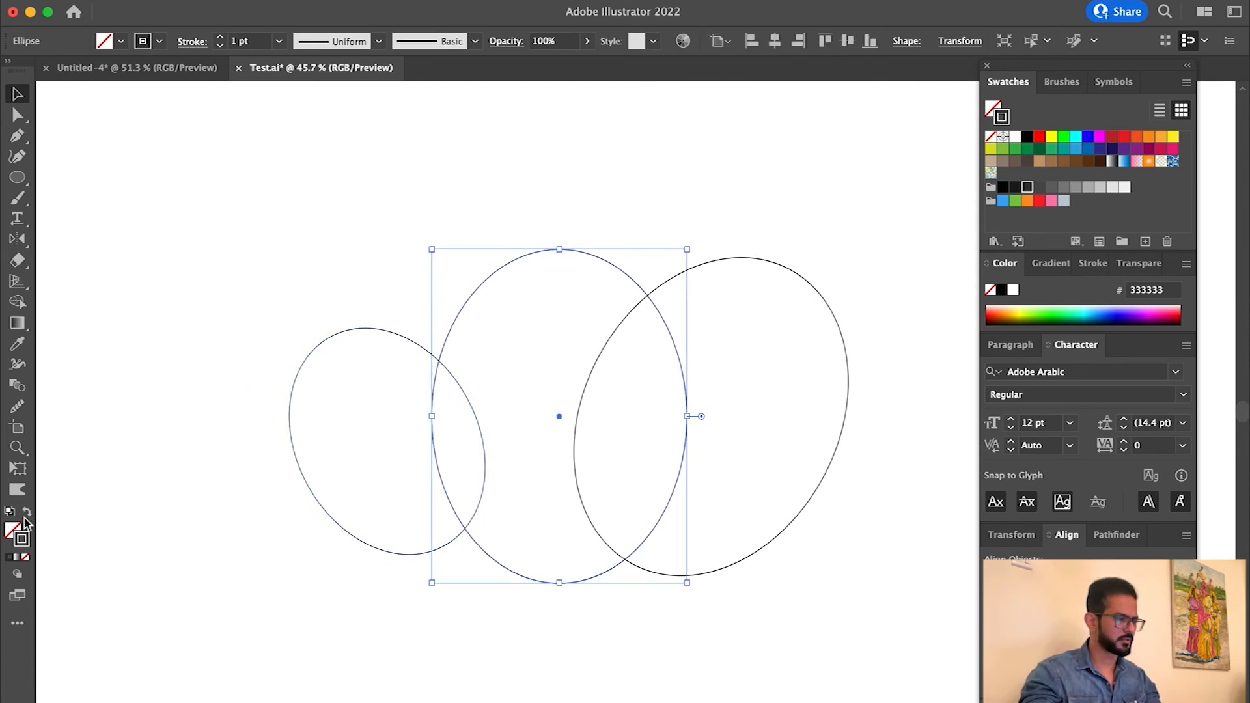
{"action": "left_click", "coordinate": [25, 558]}
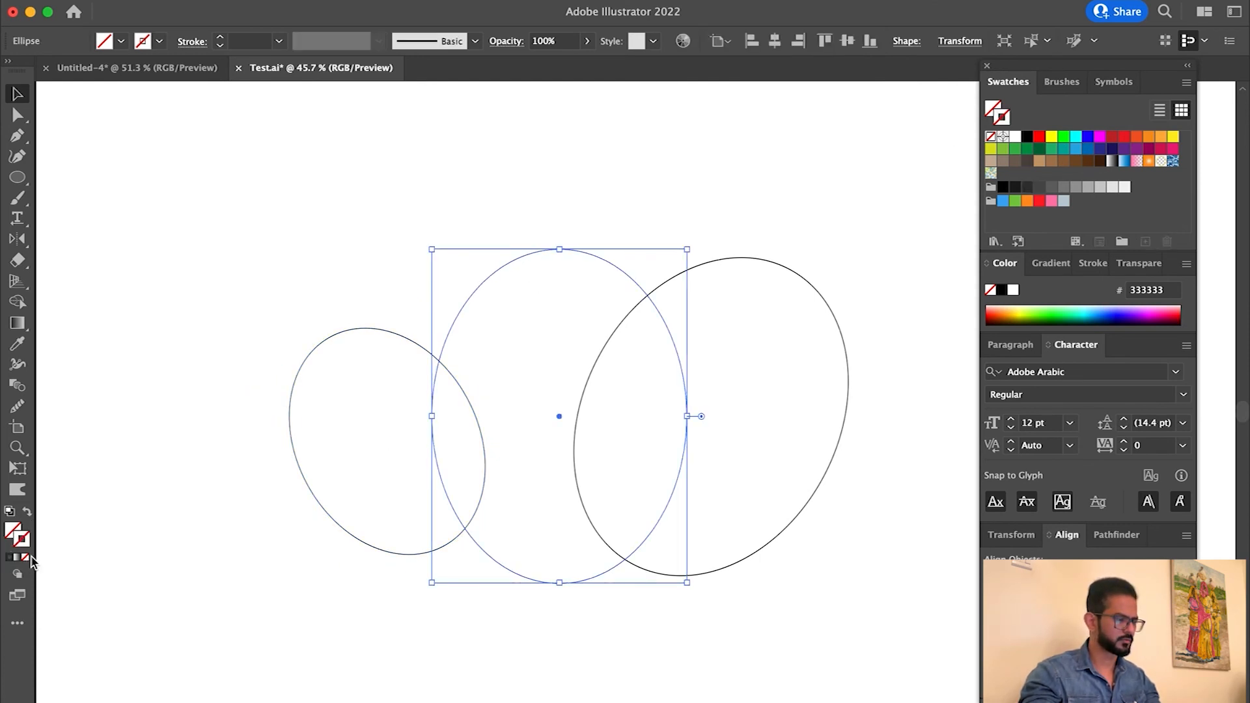
{"action": "key", "text": "x"}
{"action": "left_click", "coordinate": [1062, 149]}
- Remove the right ellipse's outline and fill it with dark red (c1272d)
{"action": "left_click", "coordinate": [782, 260]}
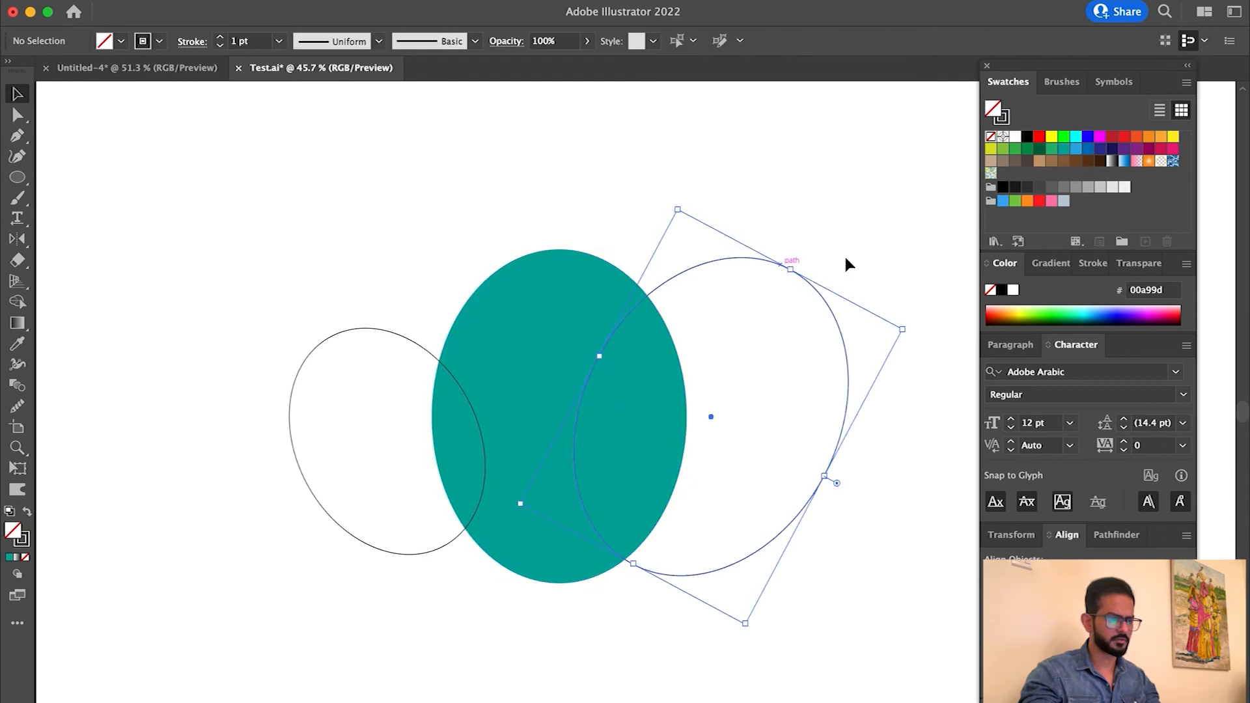
{"action": "left_click", "coordinate": [24, 557]}
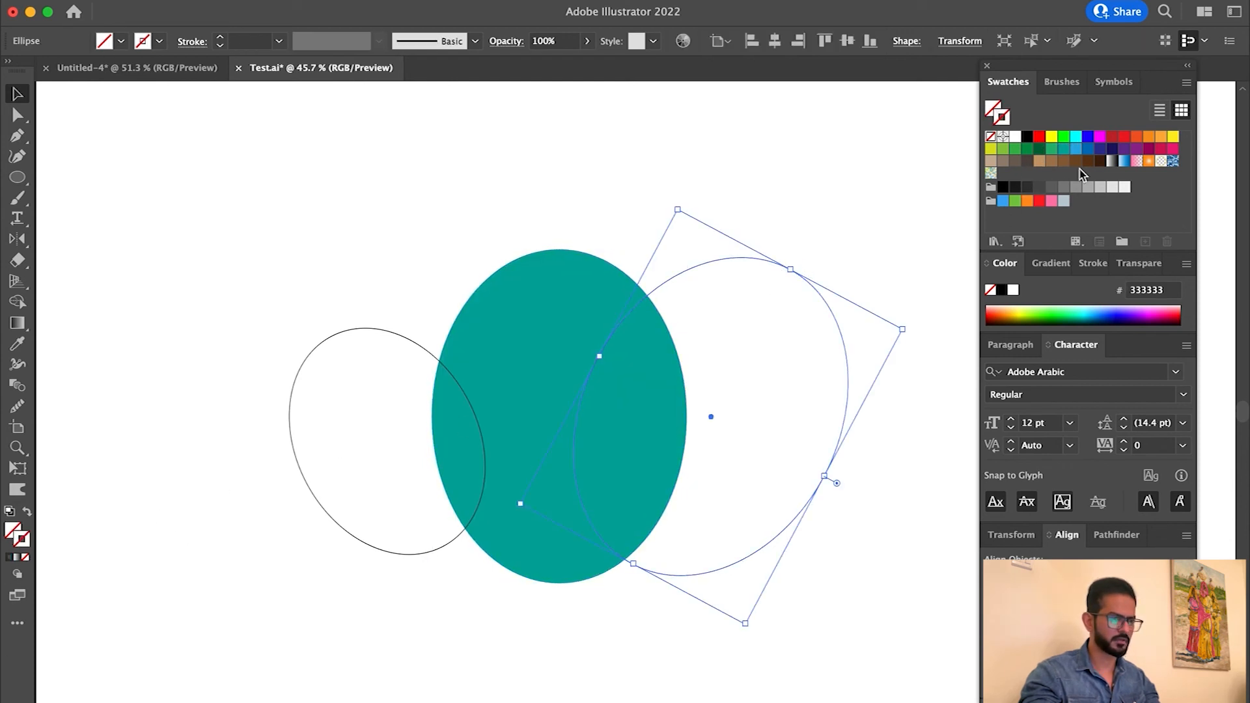
{"action": "left_click", "coordinate": [1112, 136]}
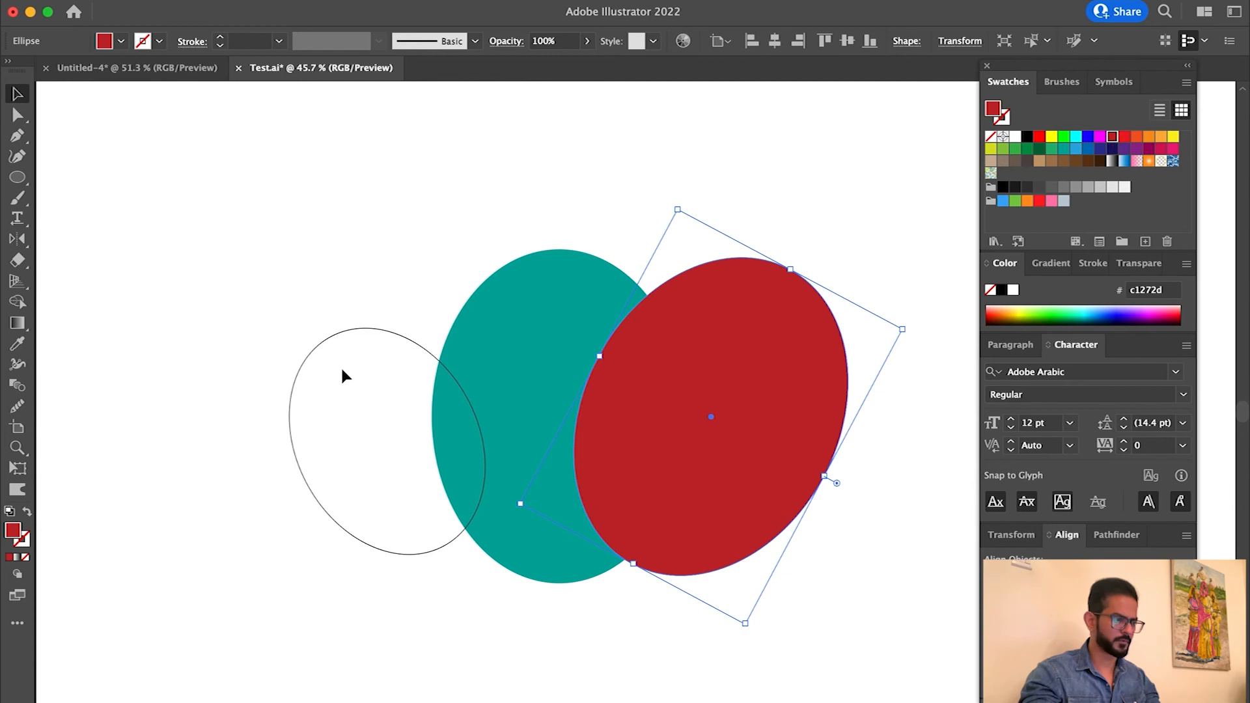
- Remove the small left ellipse's outline, fill it with brown (8c6239), and deselect it
{"action": "left_click", "coordinate": [352, 344]}
{"action": "left_click", "coordinate": [22, 539]}
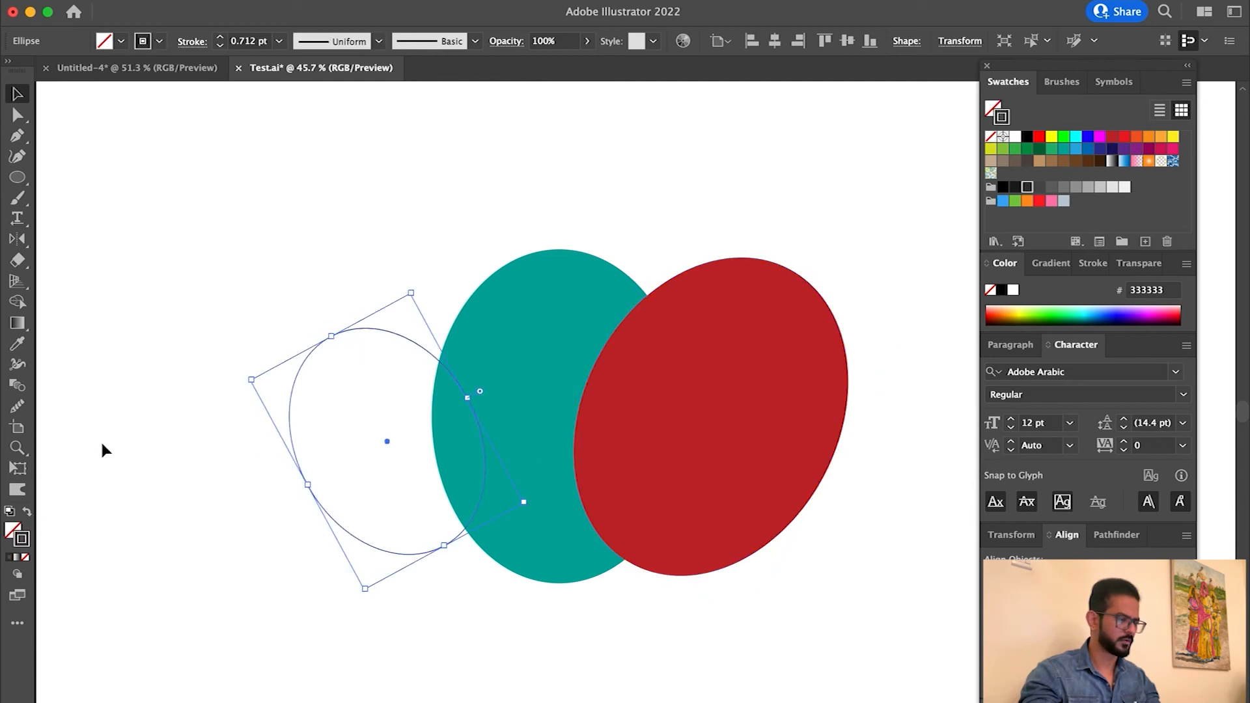
{"action": "left_click", "coordinate": [26, 557]}
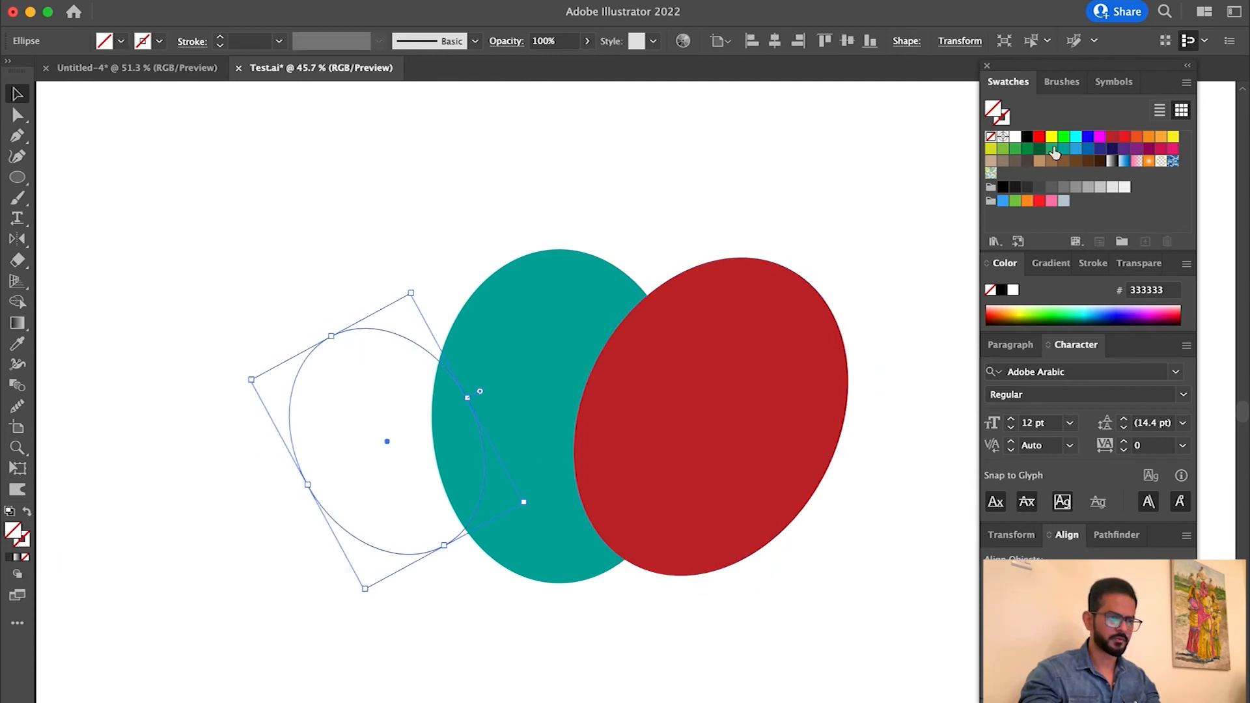
{"action": "left_click", "coordinate": [1064, 161]}
{"action": "left_click", "coordinate": [582, 197]}
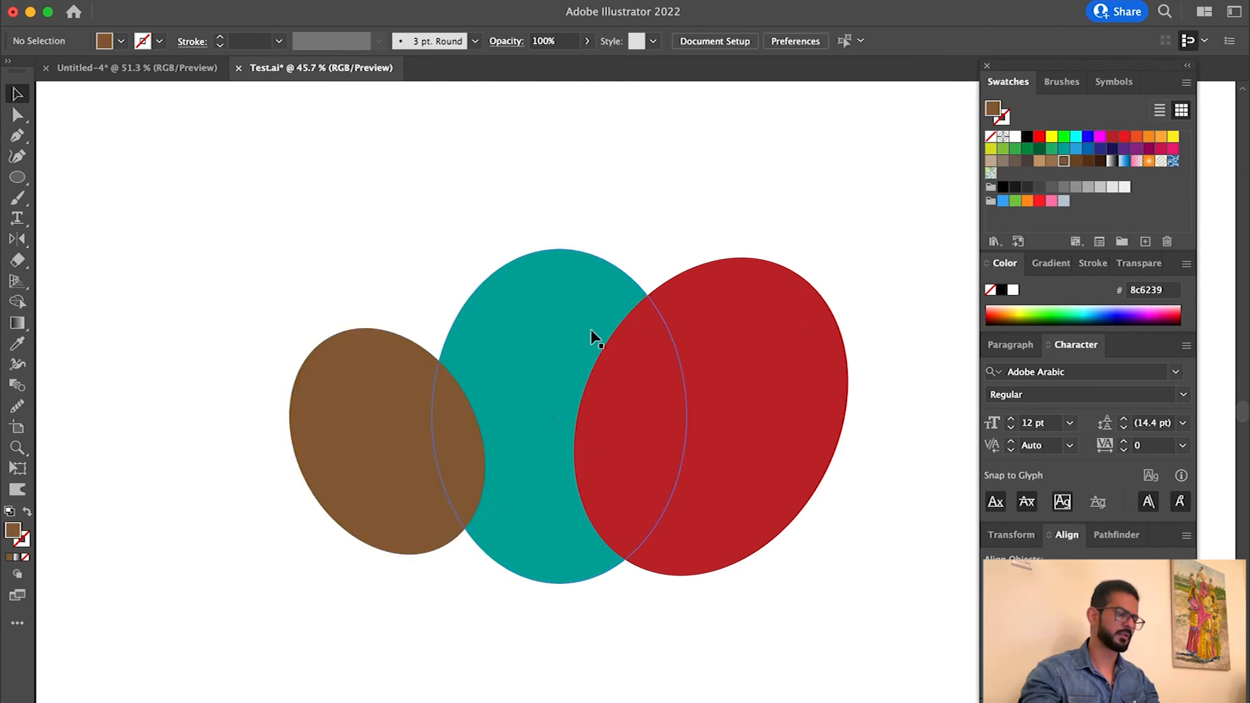
- Bring the teal ellipse to the front, above the brown and red ellipses
{"action": "left_click", "coordinate": [557, 308]}
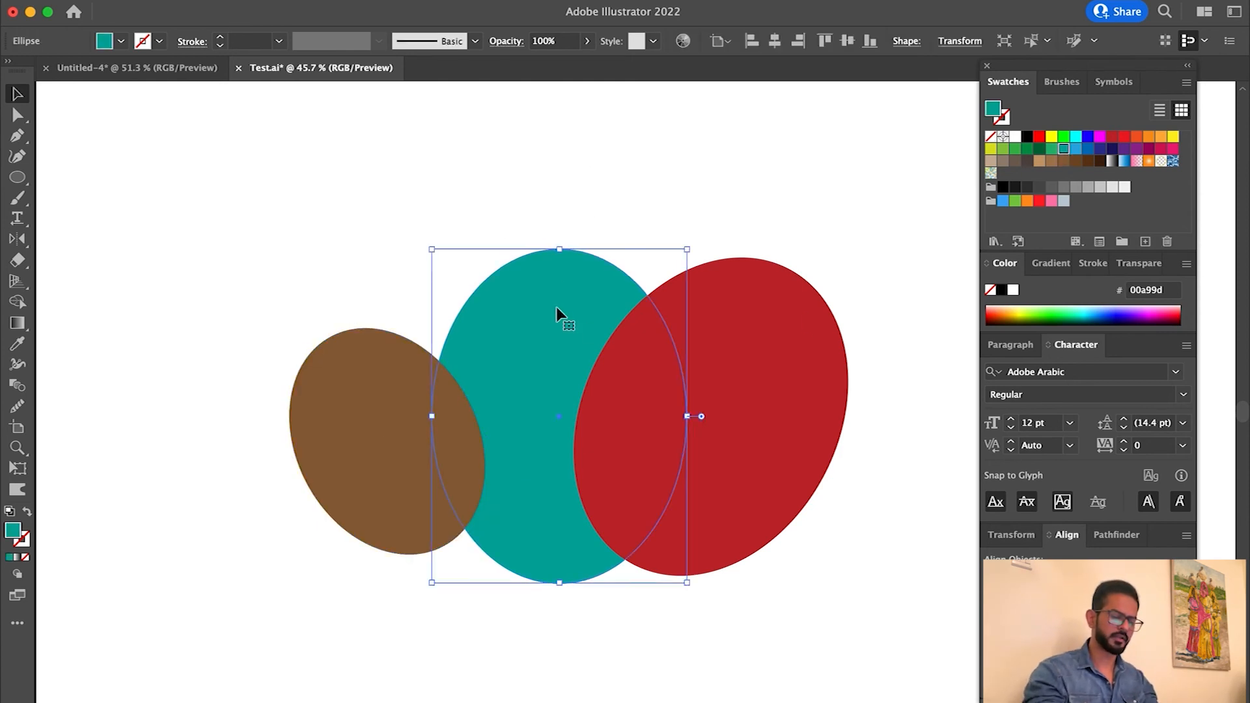
{"action": "key", "text": "super+shift+bracketright"}
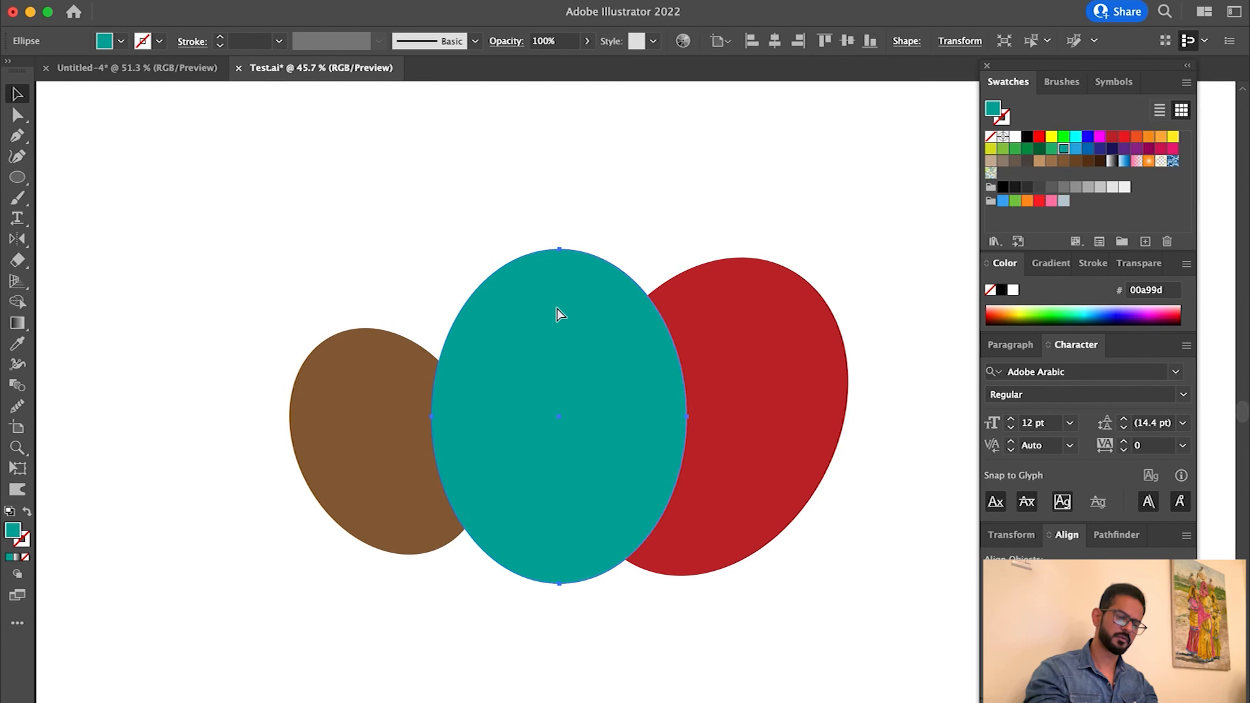
{"action": "left_click", "coordinate": [391, 220]}
- Try pulling the teal ellipse's rightmost anchor and its upper handle inward, undoing each change
{"action": "left_click_drag", "start_coordinate": [819, 551], "coordinate": [579, 446]}
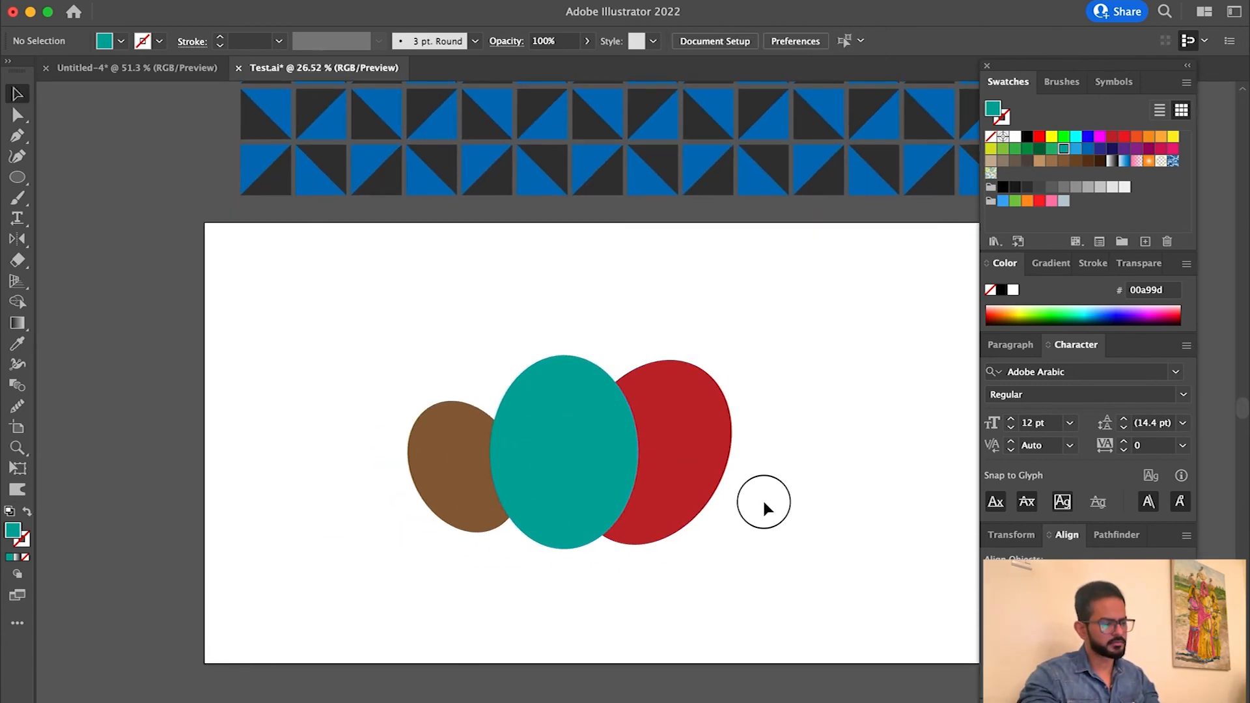
{"action": "left_click_drag", "start_coordinate": [510, 382], "coordinate": [522, 290]}
{"action": "left_click", "coordinate": [17, 115]}
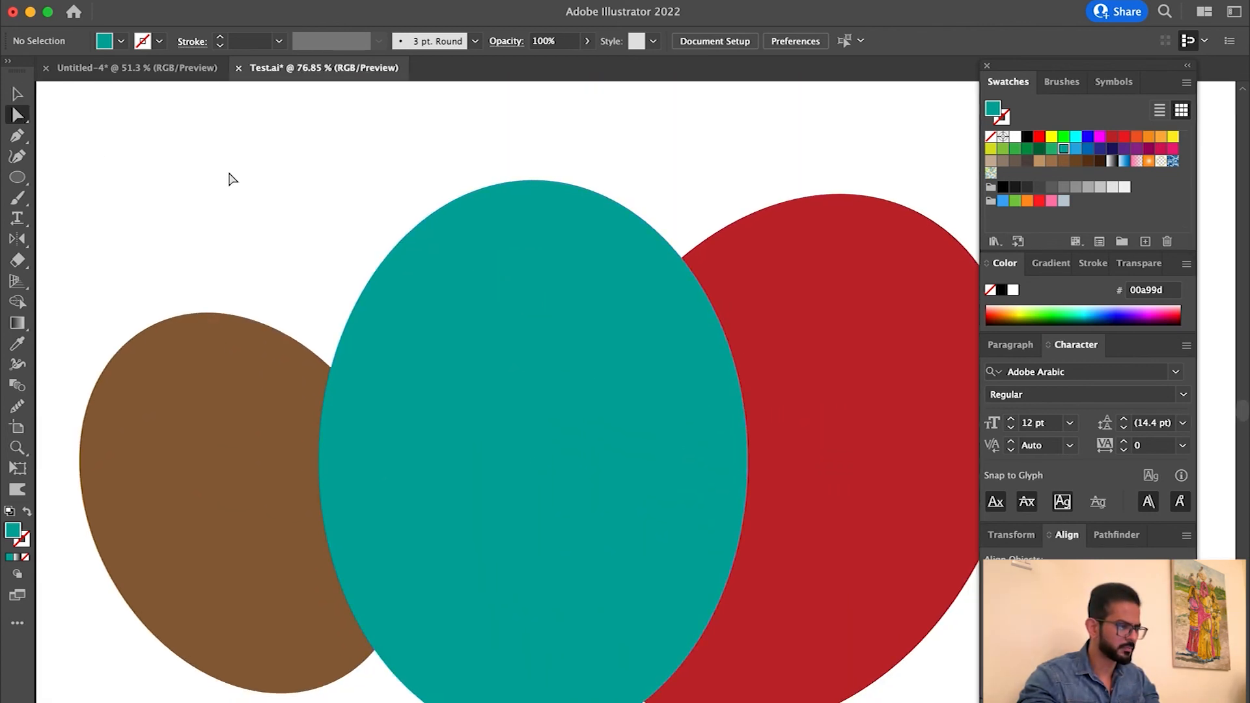
{"action": "left_click", "coordinate": [533, 181]}
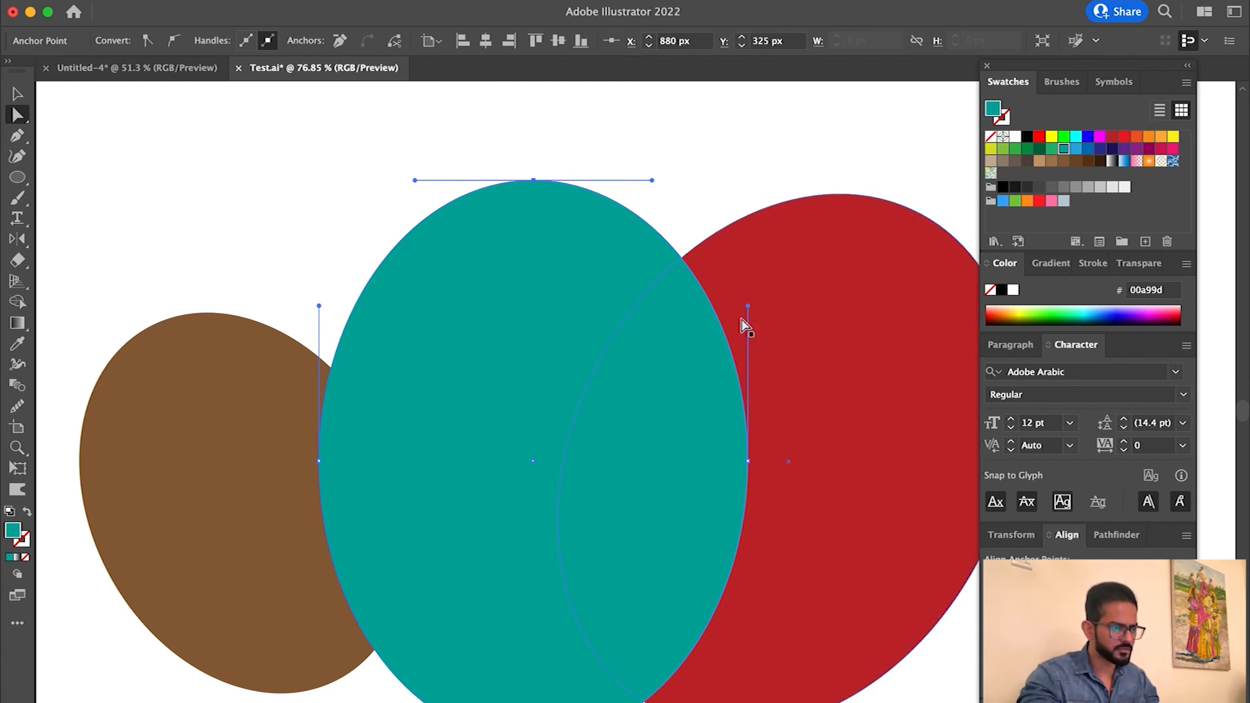
{"action": "left_click_drag", "start_coordinate": [745, 463], "coordinate": [540, 477]}
{"action": "key", "text": "super+z"}
{"action": "left_click_drag", "start_coordinate": [748, 305], "coordinate": [630, 381]}
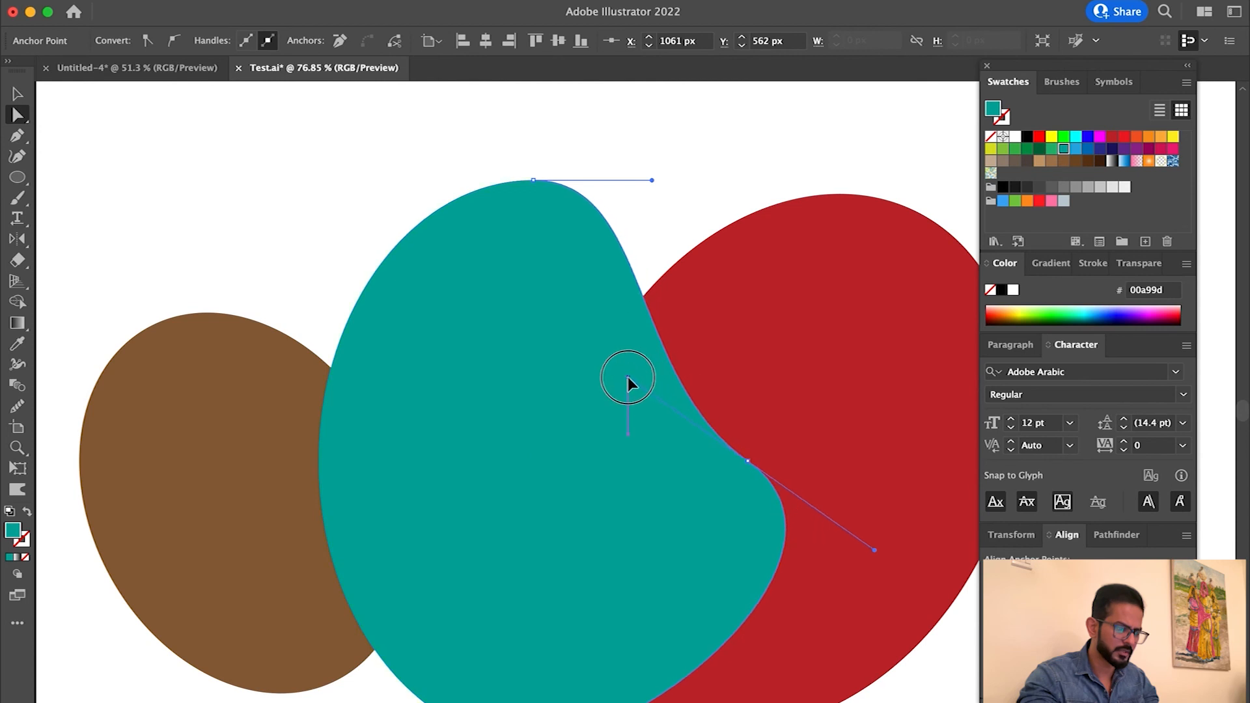
{"action": "key", "text": "super+z"}
- Reshape the teal ellipse by swinging the right anchor's lower handle inward and adjusting the top anchor's right handle
{"action": "left_click_drag", "start_coordinate": [748, 616], "coordinate": [633, 555]}
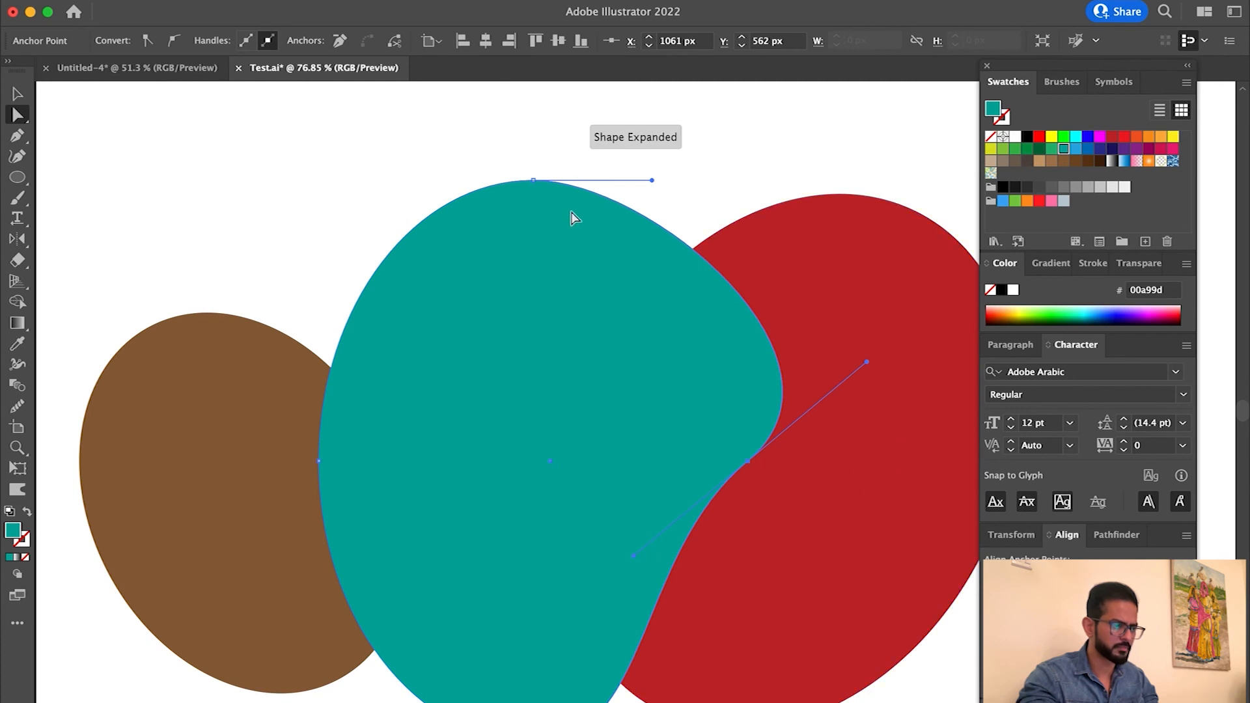
{"action": "left_click_drag", "start_coordinate": [647, 183], "coordinate": [674, 313]}
{"action": "key", "text": "z"}
{"action": "left_click_drag", "start_coordinate": [770, 422], "coordinate": [589, 287]}
{"action": "left_click_drag", "start_coordinate": [658, 336], "coordinate": [613, 357]}
{"action": "key", "text": "v"}
{"action": "left_click", "coordinate": [650, 271]}
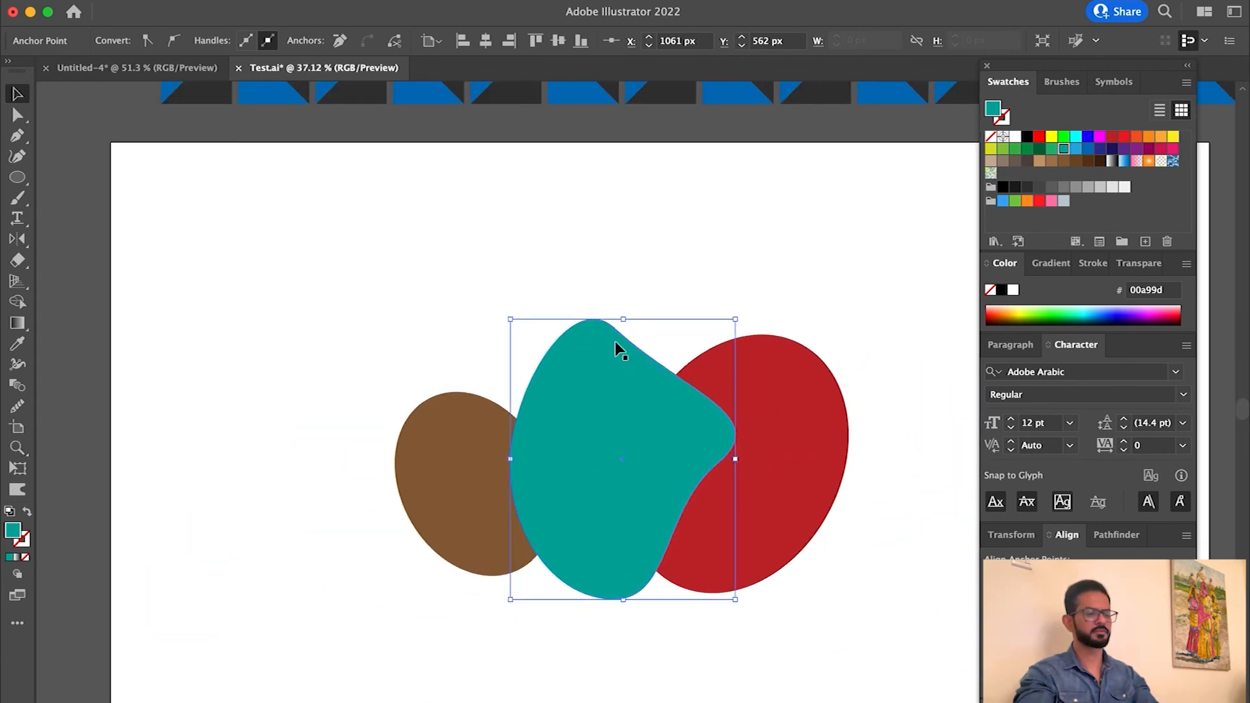
- Select the brown, teal and red shapes together and delete them from the artboard
{"action": "left_click_drag", "start_coordinate": [732, 409], "coordinate": [670, 340]}
{"action": "left_click_drag", "start_coordinate": [209, 112], "coordinate": [786, 502]}
{"action": "key", "text": "Delete"}
- Draw a teal square near the artboard's centre and deselect it
{"action": "key", "text": "z"}
{"action": "left_click", "coordinate": [424, 340]}
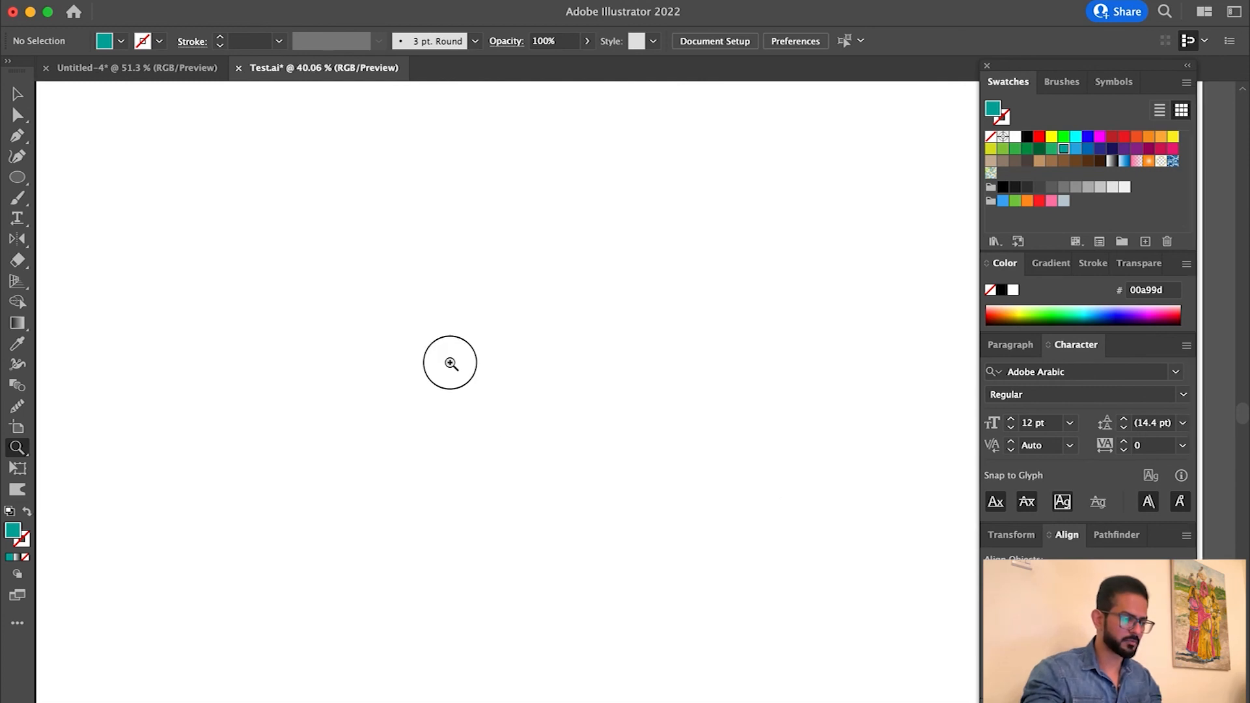
{"action": "left_click_drag", "start_coordinate": [15, 183], "coordinate": [121, 175]}
{"action": "left_click_drag", "start_coordinate": [517, 381], "coordinate": [693, 511]}
{"action": "key", "text": "a"}
{"action": "left_click", "coordinate": [833, 352]}
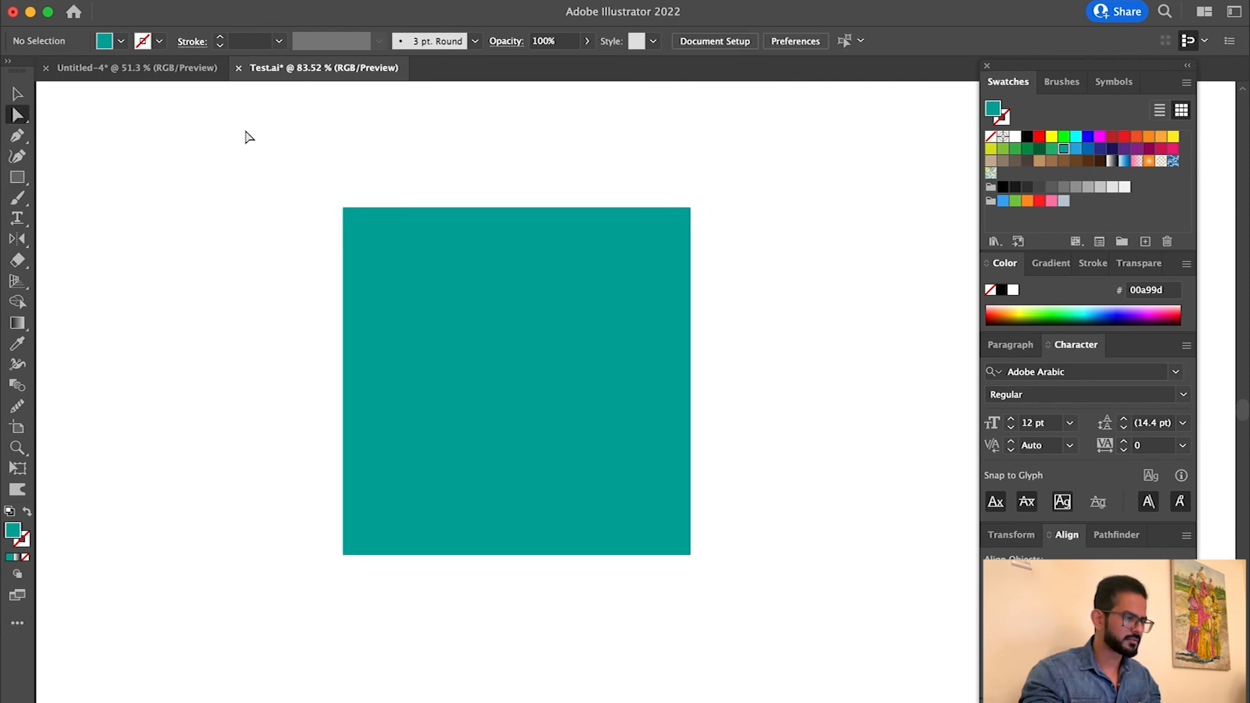
- Examine the corner-rounding widget at the square's upper-right corner up close
{"action": "left_click", "coordinate": [650, 262]}
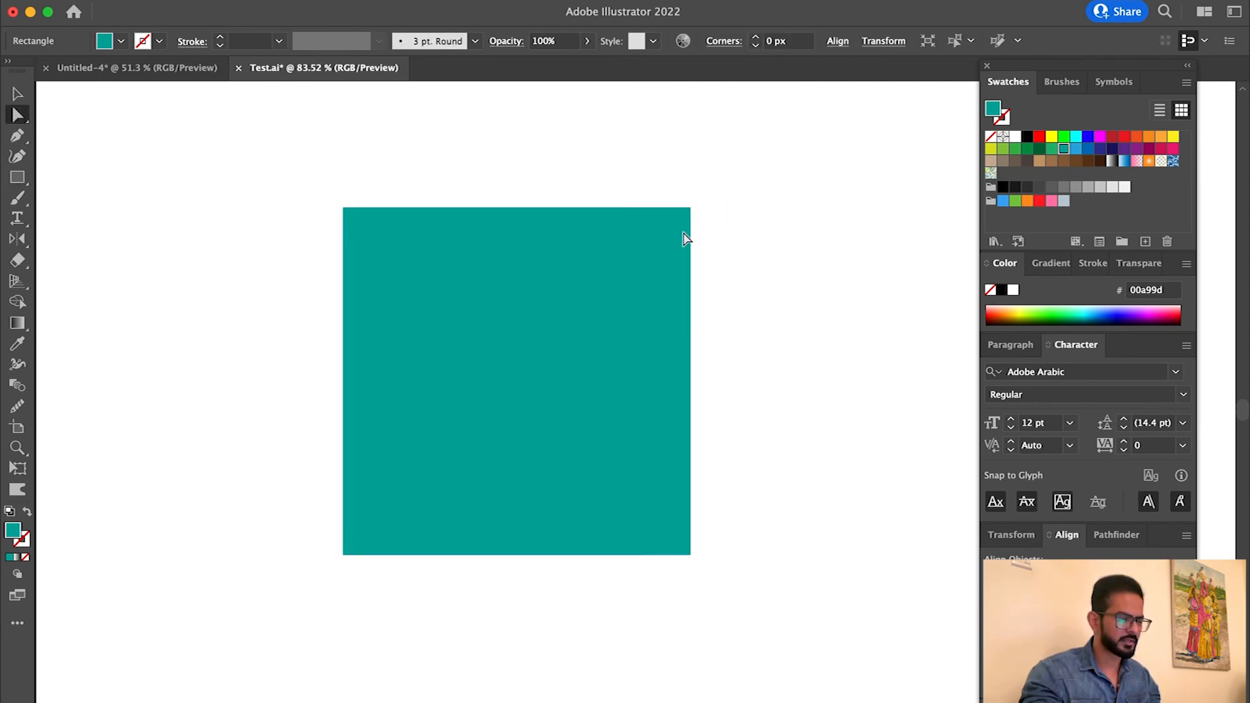
{"action": "key", "text": "super+space"}
{"action": "left_click_drag", "start_coordinate": [648, 207], "coordinate": [973, 424]}
{"action": "left_click_drag", "start_coordinate": [893, 332], "coordinate": [463, 471]}
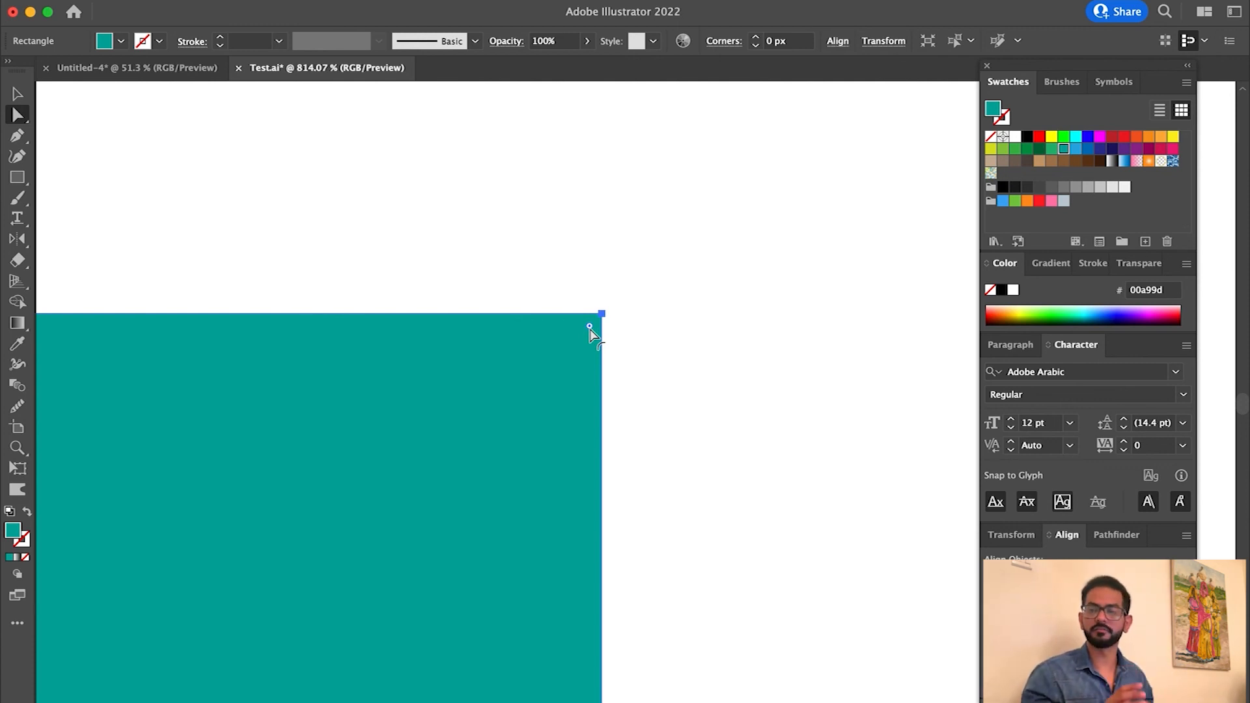
{"action": "key", "text": "z"}
{"action": "left_click_drag", "start_coordinate": [726, 437], "coordinate": [540, 325]}
{"action": "left_click_drag", "start_coordinate": [605, 309], "coordinate": [712, 116]}
{"action": "left_click_drag", "start_coordinate": [841, 348], "coordinate": [785, 263]}
{"action": "left_click_drag", "start_coordinate": [849, 385], "coordinate": [750, 412]}
{"action": "left_click_drag", "start_coordinate": [684, 307], "coordinate": [640, 215]}
{"action": "key", "text": "v"}
{"action": "key", "text": "super+shift+a"}
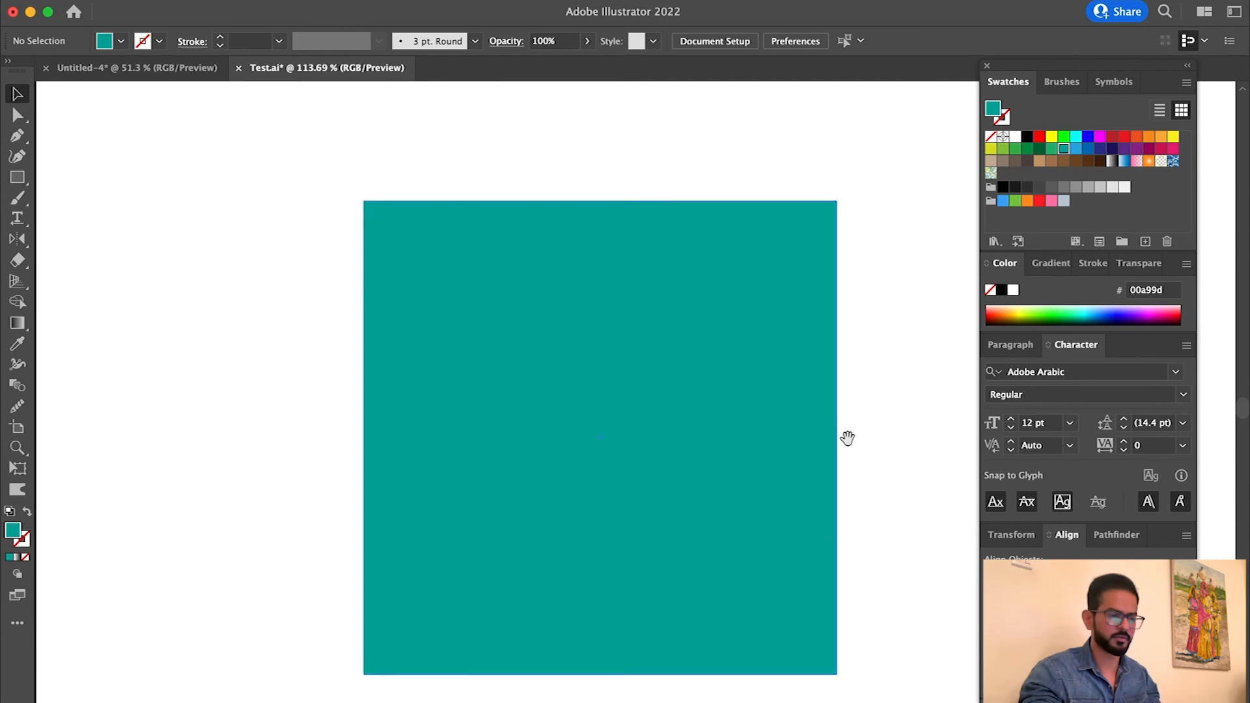
- Round only the square's upper-right corner with a radius of about a fifth of its side
{"action": "scroll", "coordinate": [846, 439], "scroll_direction": "right", "scroll_amount": 5}
{"action": "scroll", "coordinate": [845, 438], "scroll_direction": "up", "scroll_amount": 2}
{"action": "key", "text": "a"}
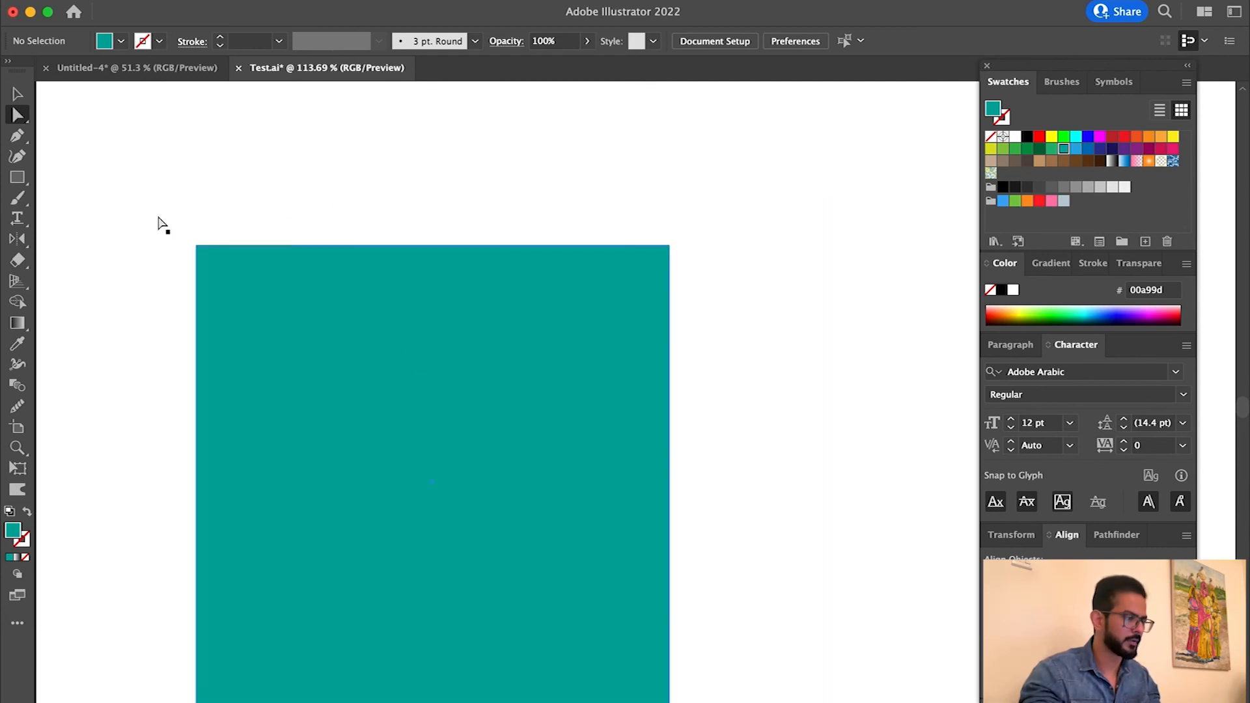
{"action": "left_click", "coordinate": [670, 246]}
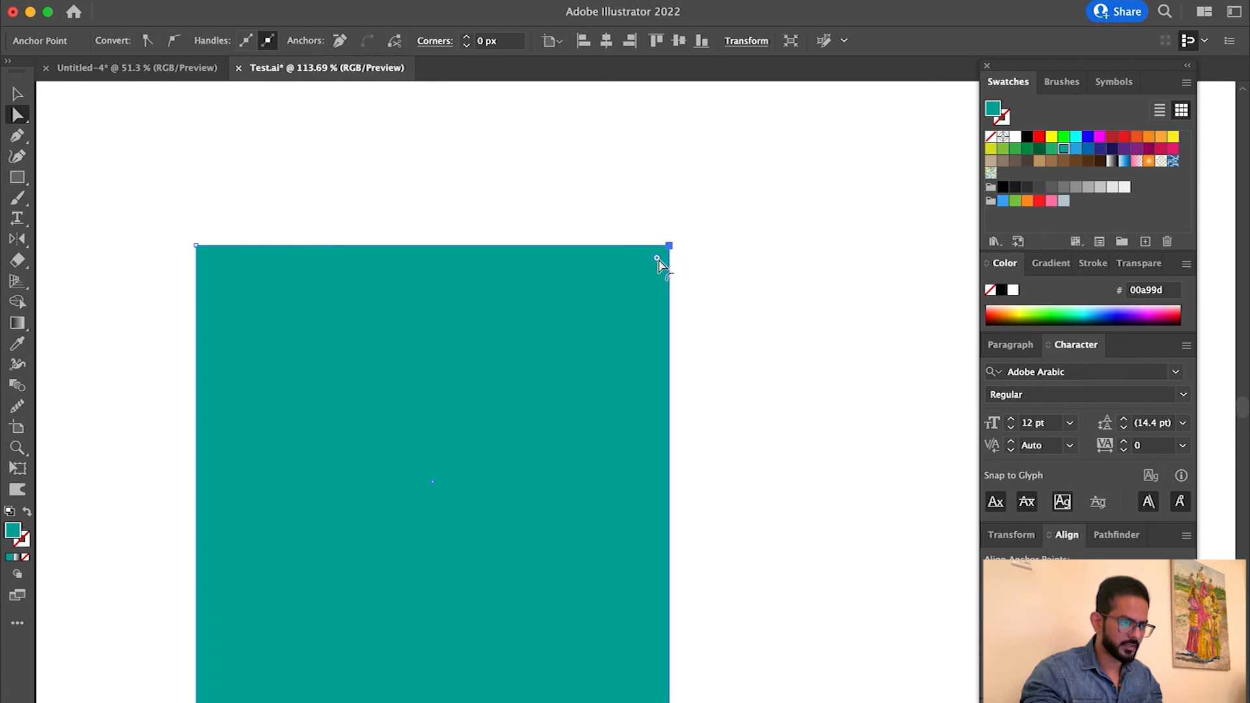
{"action": "scroll", "coordinate": [652, 252], "scroll_direction": "up", "scroll_amount": 3}
{"action": "left_click", "coordinate": [690, 249]}
{"action": "left_click", "coordinate": [685, 253]}
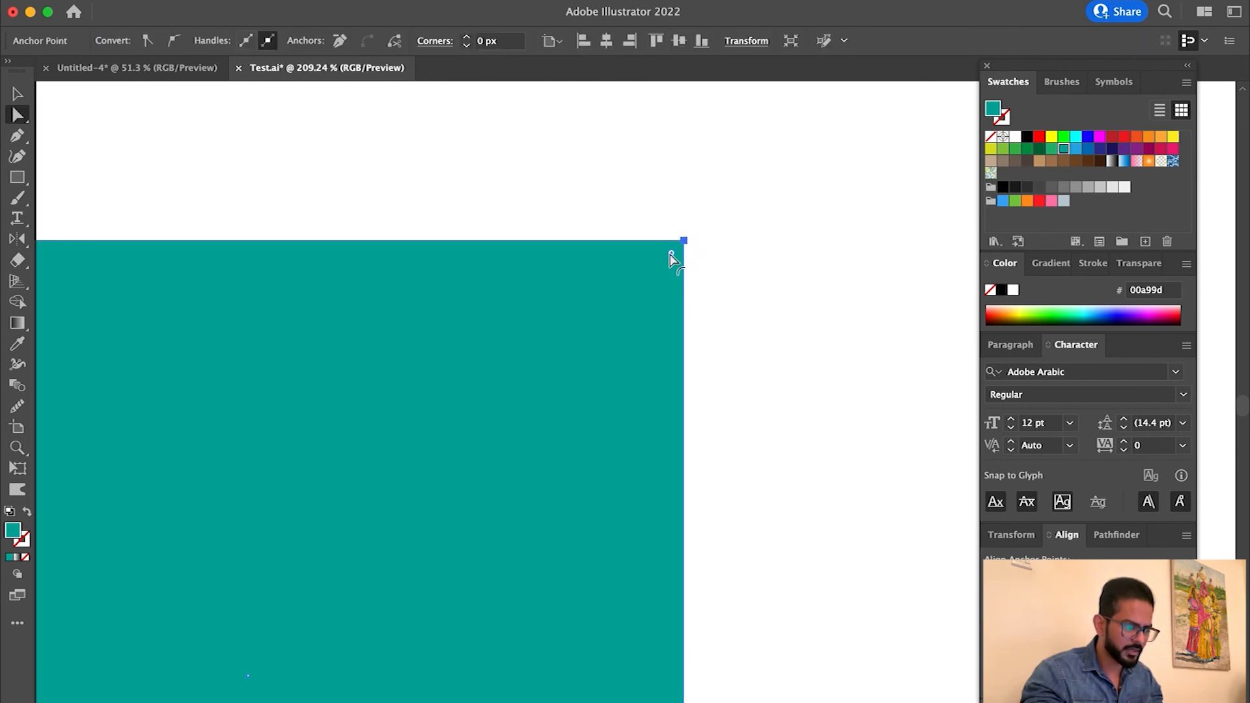
{"action": "left_click_drag", "start_coordinate": [671, 255], "coordinate": [548, 481]}
{"action": "key", "text": "z"}
{"action": "left_click_drag", "start_coordinate": [775, 494], "coordinate": [717, 267]}
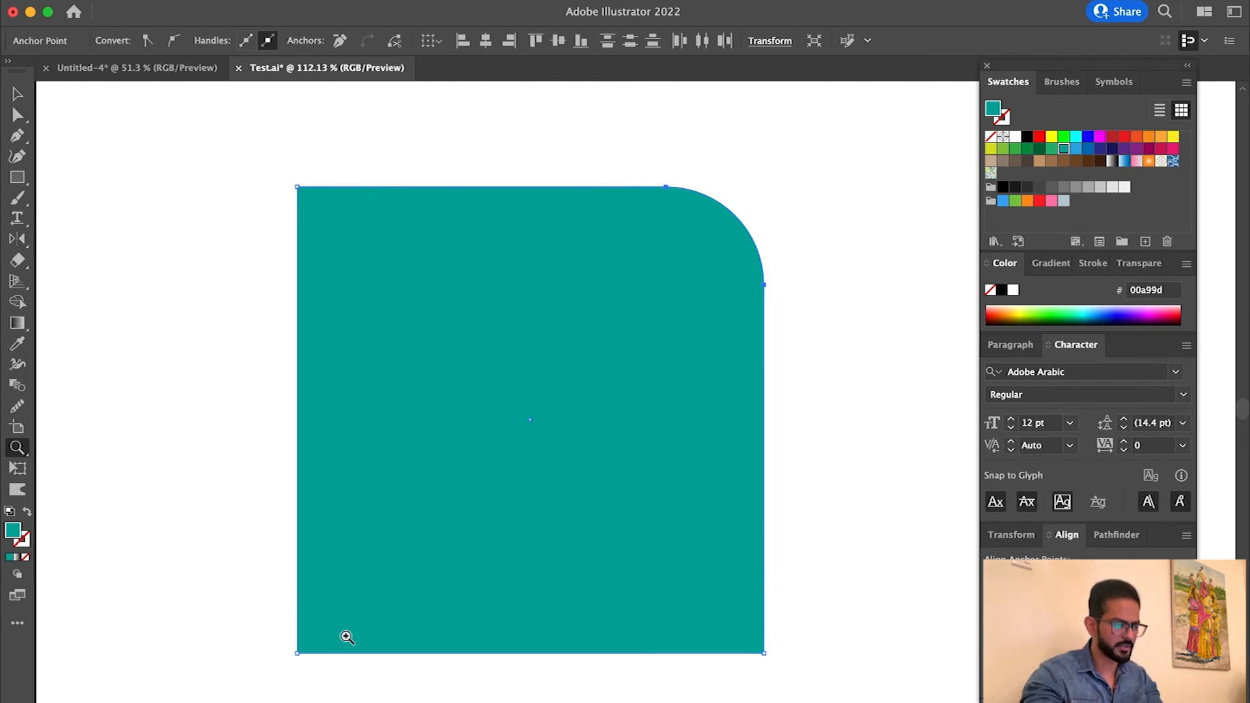
{"action": "key", "text": "v"}
{"action": "left_click", "coordinate": [873, 423]}
{"action": "left_click", "coordinate": [690, 193]}
{"action": "left_click", "coordinate": [849, 302]}
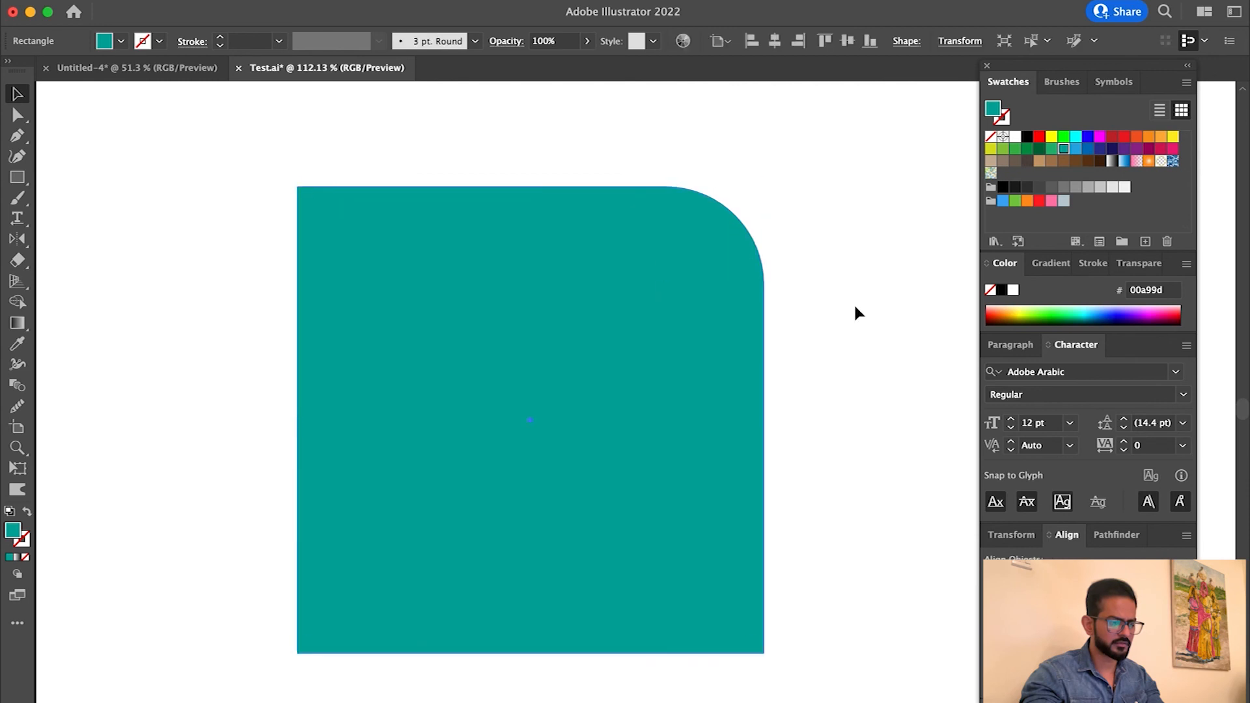
- Round the square's lower-left corner with a radius of about a third of its side, and deselect the shape
{"action": "key", "text": "a"}
{"action": "left_click", "coordinate": [298, 653]}
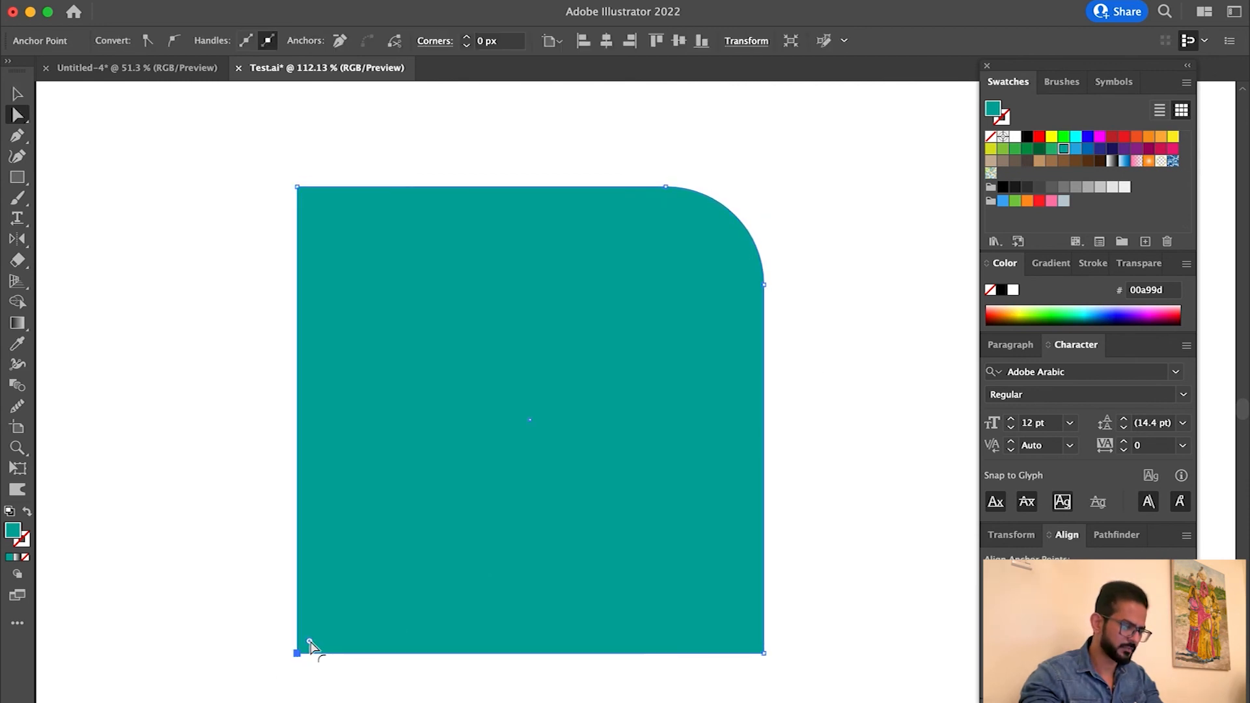
{"action": "left_click_drag", "start_coordinate": [312, 645], "coordinate": [495, 594]}
{"action": "key", "text": "v"}
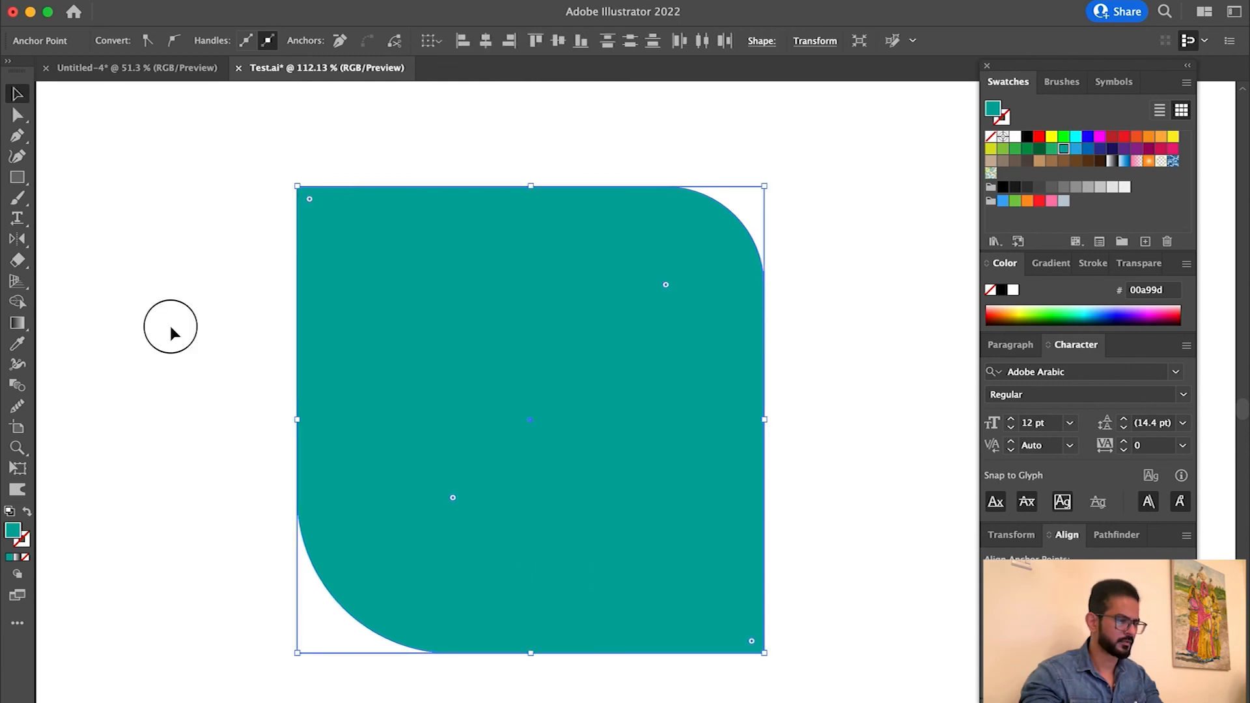
{"action": "left_click", "coordinate": [170, 332]}
{"action": "left_click_drag", "start_coordinate": [668, 354], "coordinate": [586, 336]}
{"action": "left_click_drag", "start_coordinate": [664, 419], "coordinate": [626, 434]}
{"action": "left_click_drag", "start_coordinate": [726, 475], "coordinate": [705, 482]}
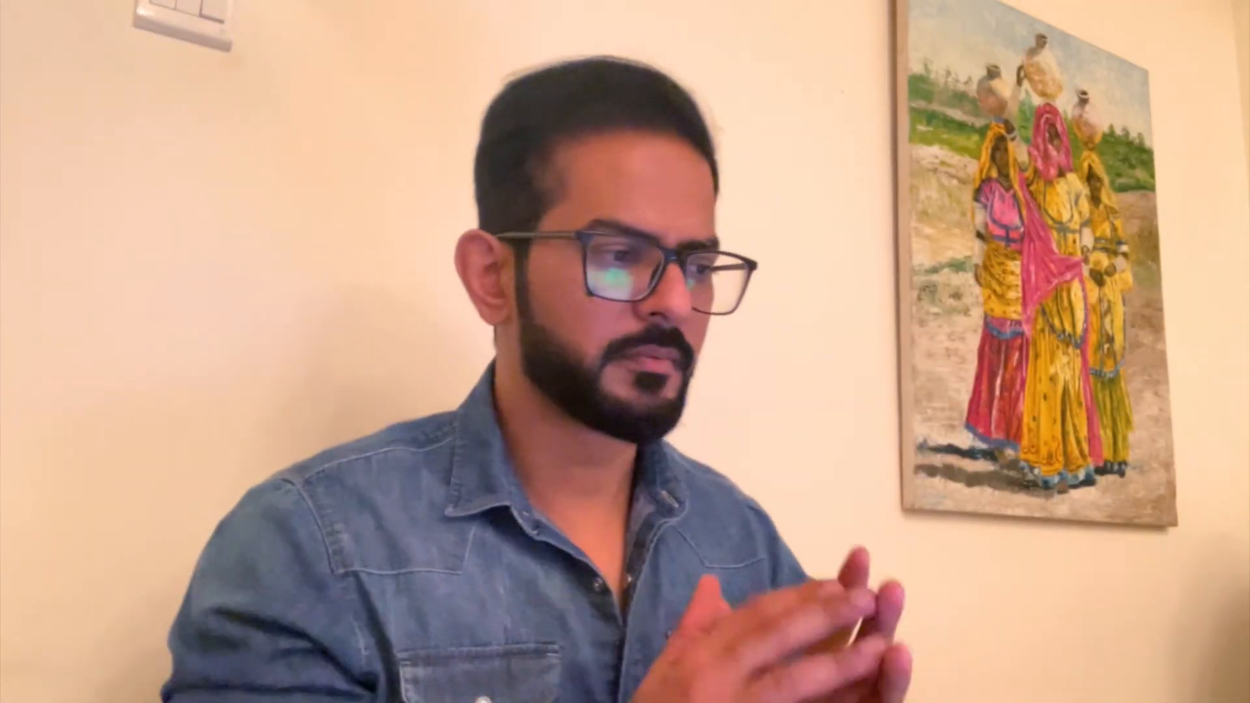